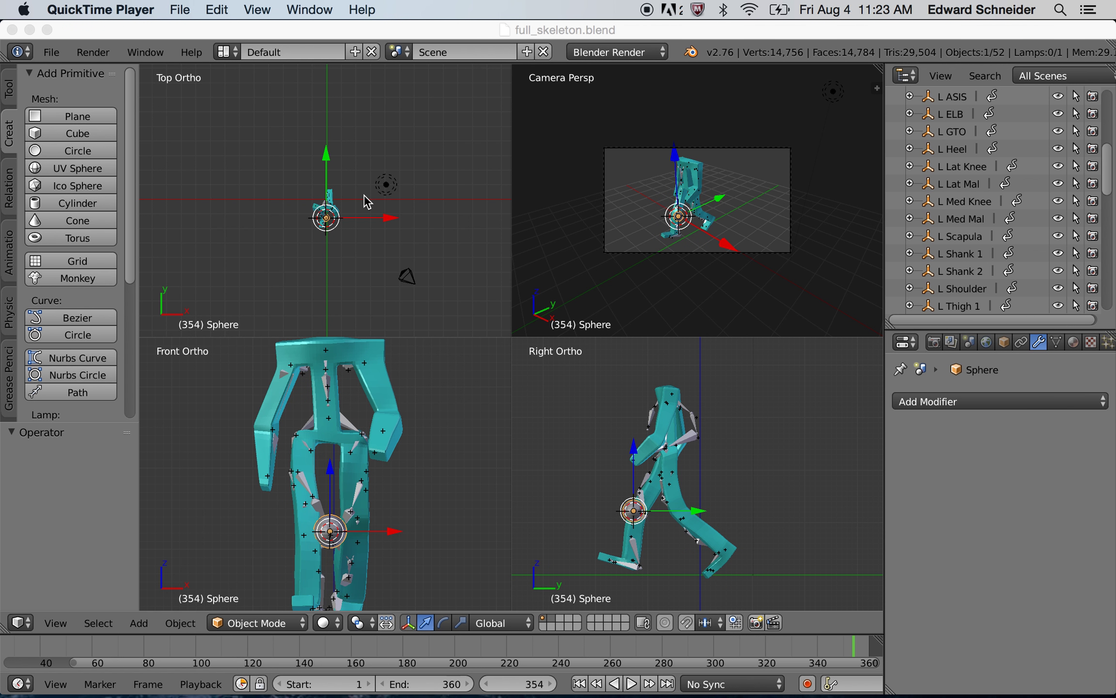
Move the walking animation to frame 153 and set the viewport shading to Bounding Box.
{"action": "left_click", "coordinate": [551, 651]}
{"action": "left_click_drag", "start_coordinate": [540, 655], "coordinate": [334, 652]}
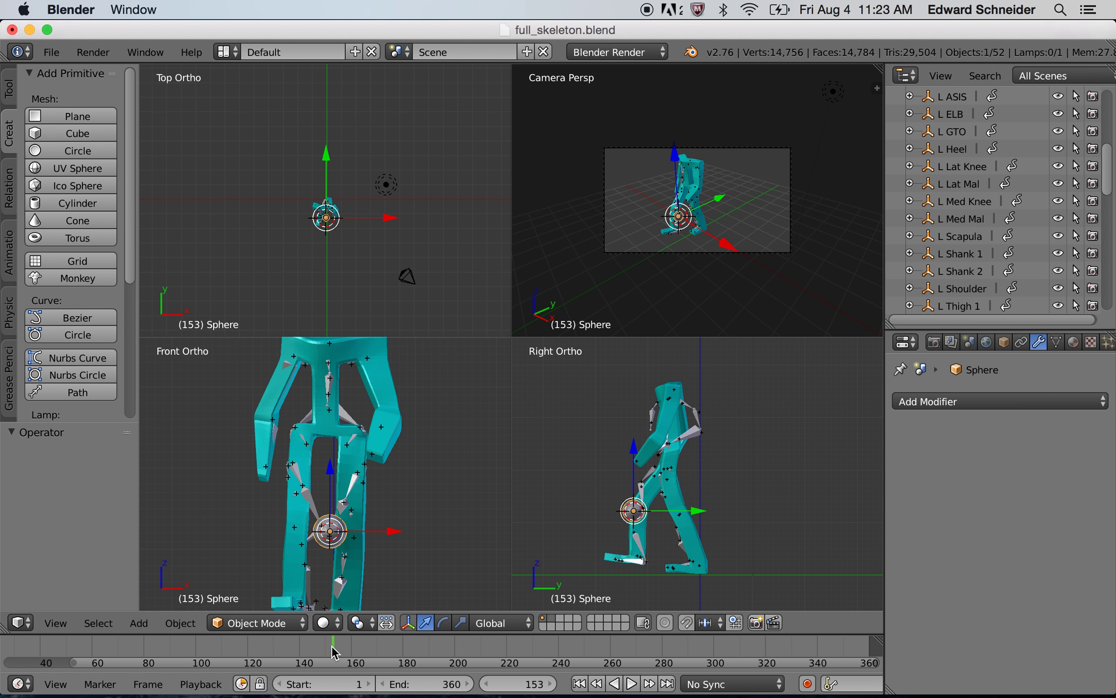
{"action": "left_click", "coordinate": [328, 622]}
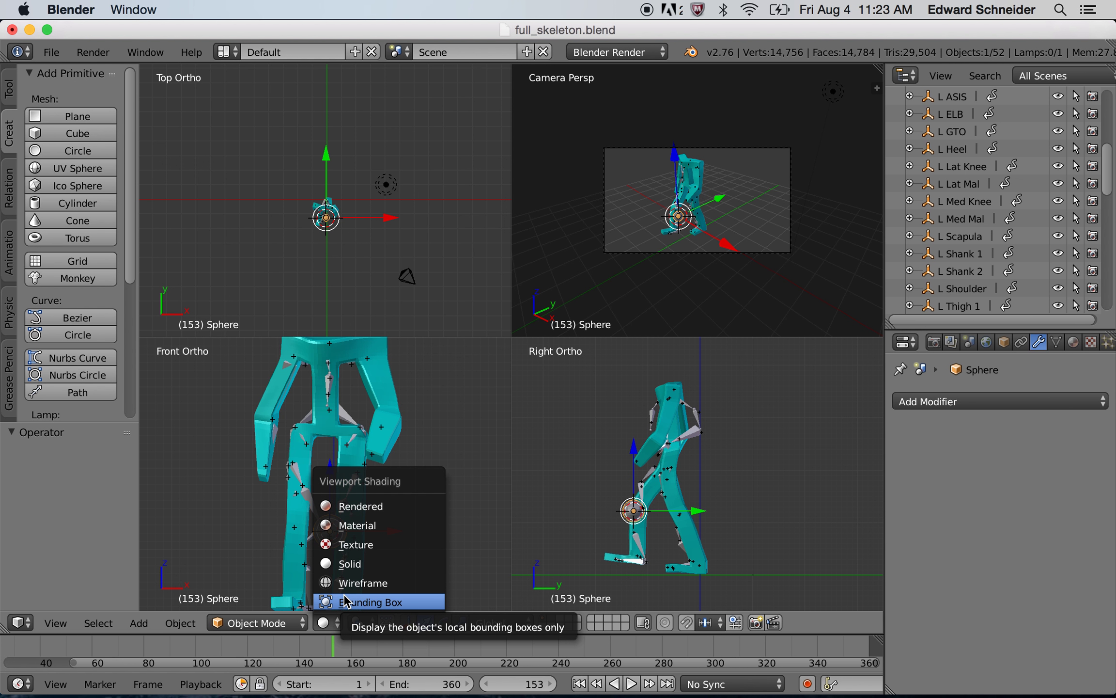
{"action": "left_click", "coordinate": [346, 601]}
Select the armature and replace the quad view with a single close-up perspective view of the skeleton.
{"action": "right_click", "coordinate": [657, 411]}
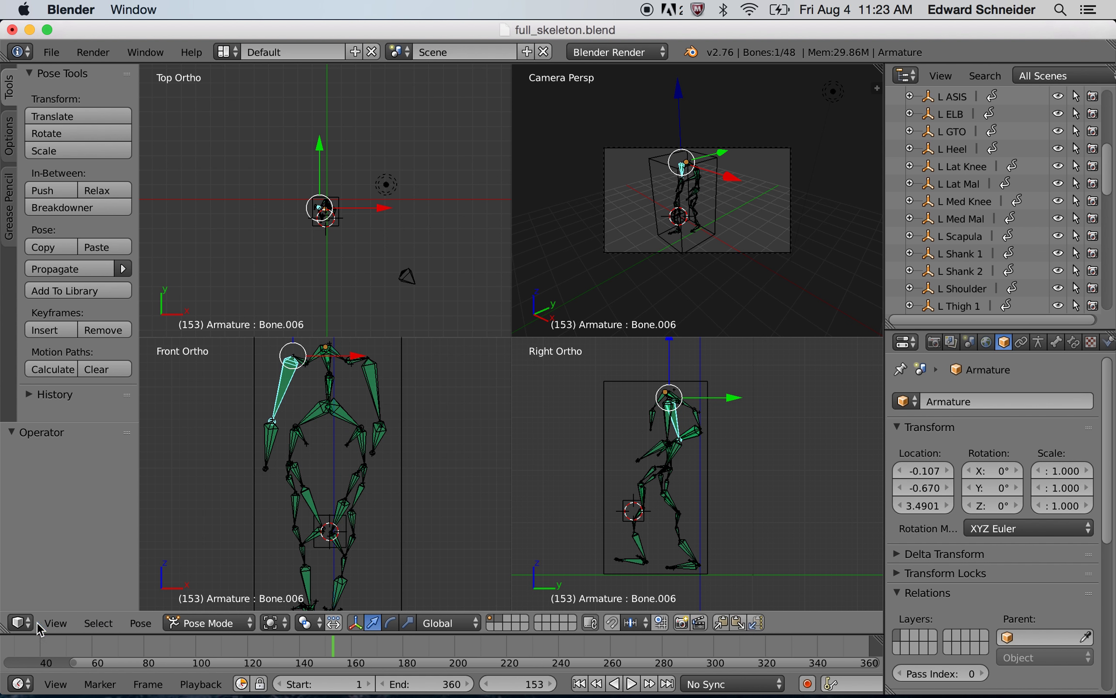
{"action": "left_click", "coordinate": [59, 620]}
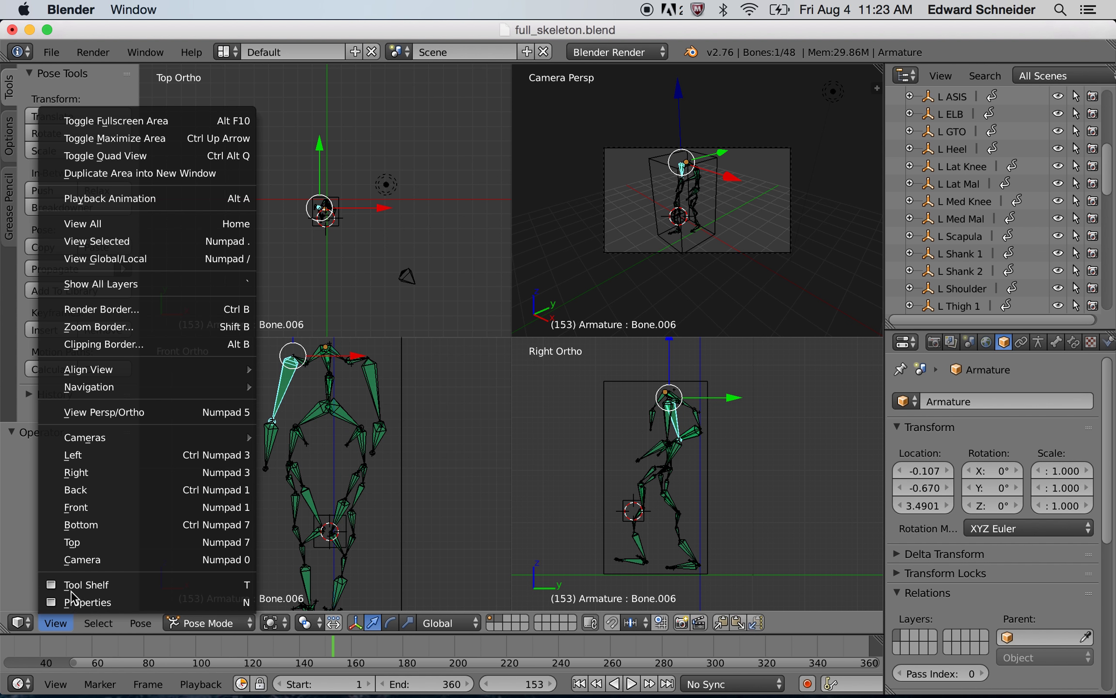
{"action": "left_click", "coordinate": [127, 156]}
{"action": "middle_click_drag", "start_coordinate": [344, 237], "coordinate": [630, 425]}
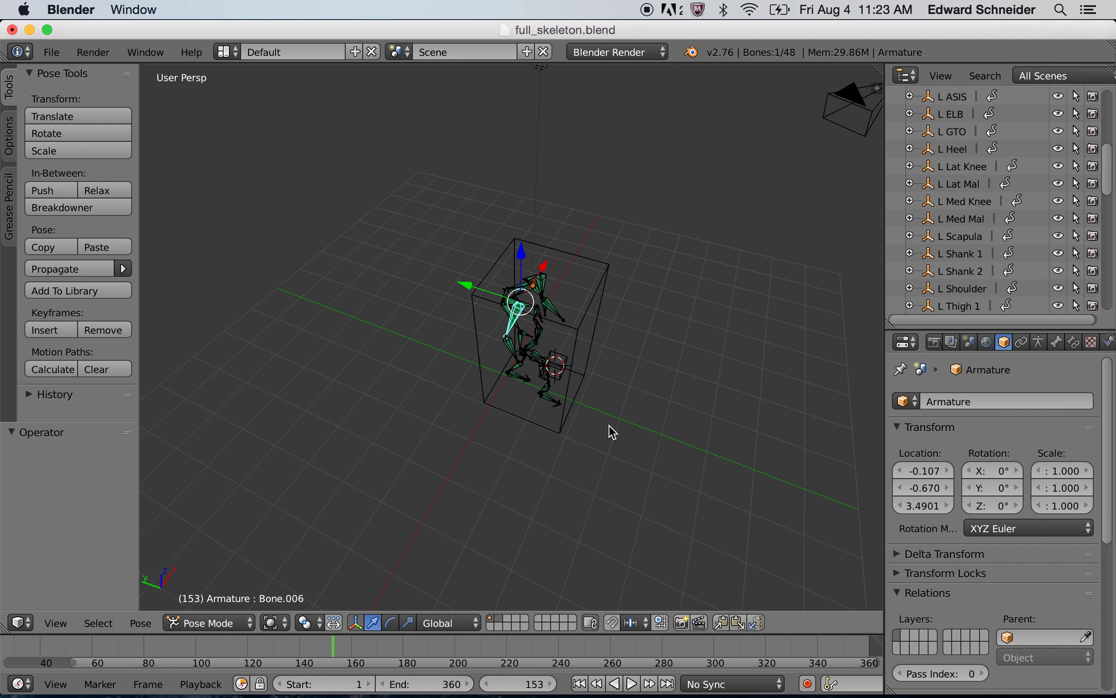
{"action": "scroll", "coordinate": [555, 404], "scroll_direction": "up", "scroll_amount": 3}
{"action": "middle_click_drag", "start_coordinate": [555, 405], "coordinate": [558, 380]}
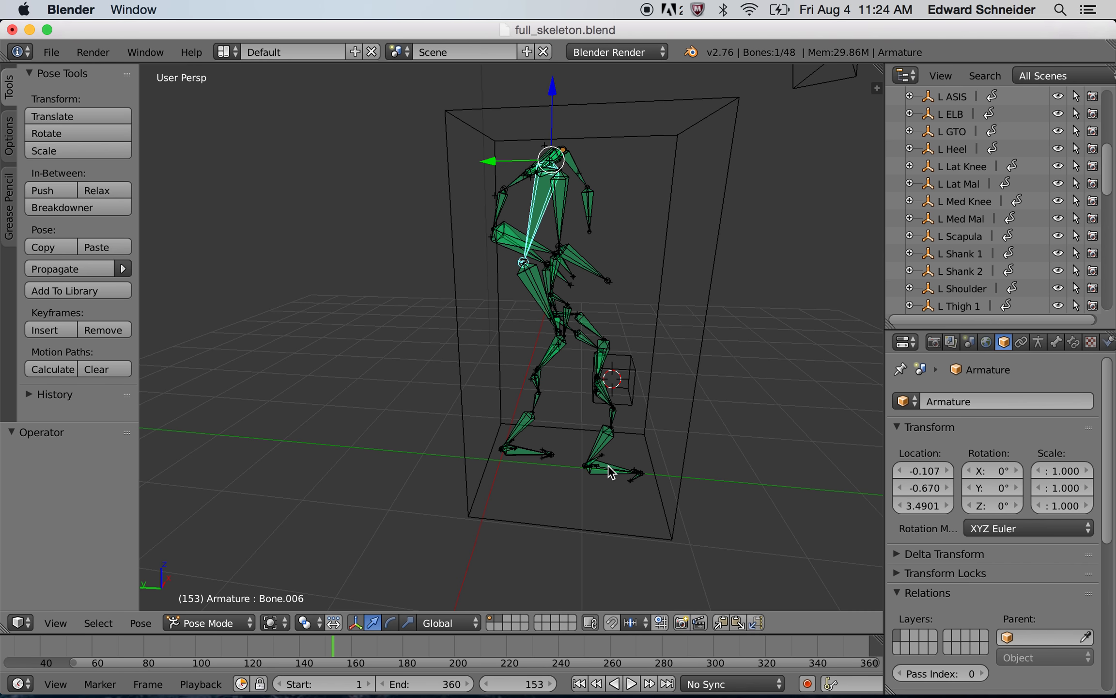
Examine the marker placement on the suit in delete.jpg in Preview, then quit Preview and inspect the skeleton again in Blender.
{"action": "key", "text": "super+Tab"}
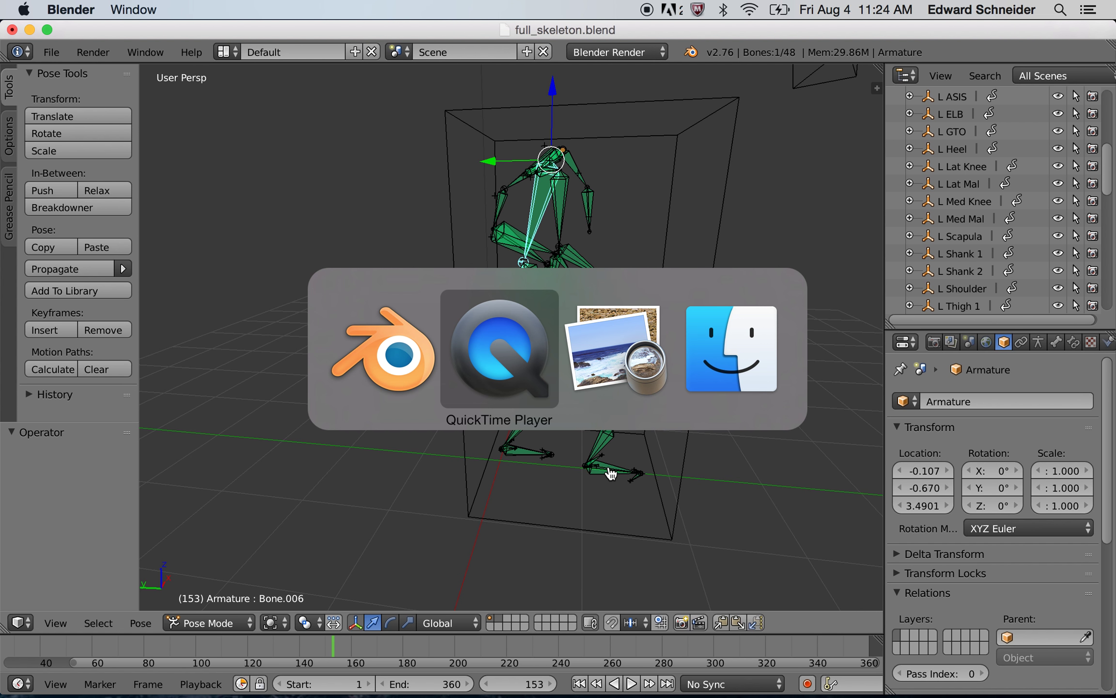
{"action": "key", "text": "super+Tab"}
{"action": "key", "text": "Tab"}
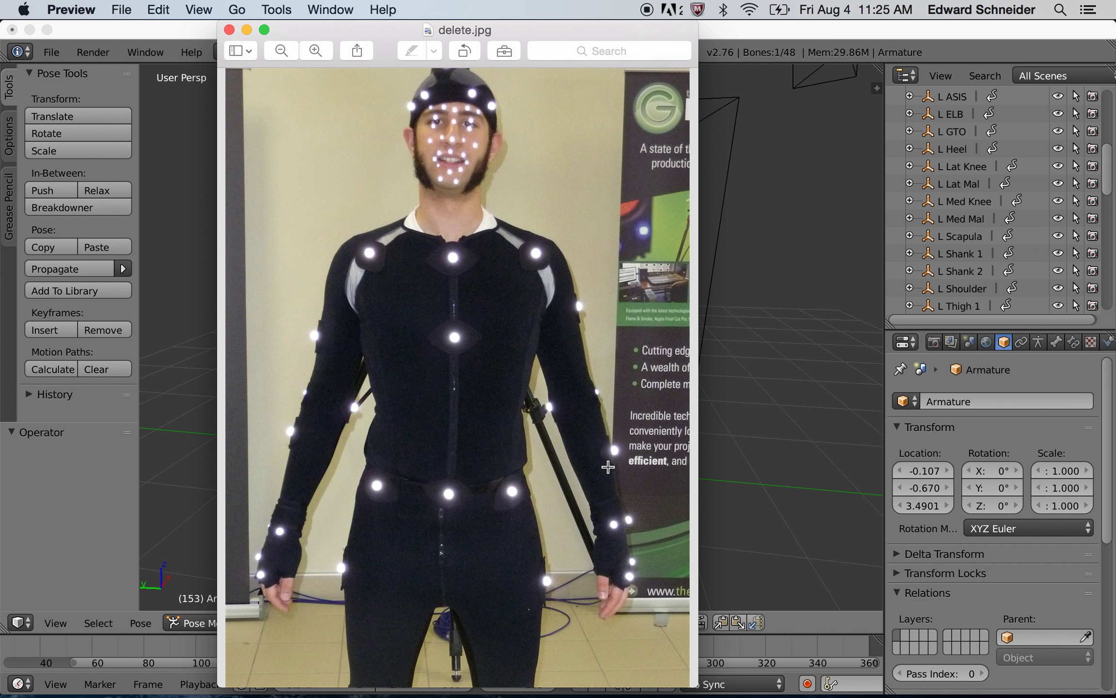
{"action": "key", "text": "super+q"}
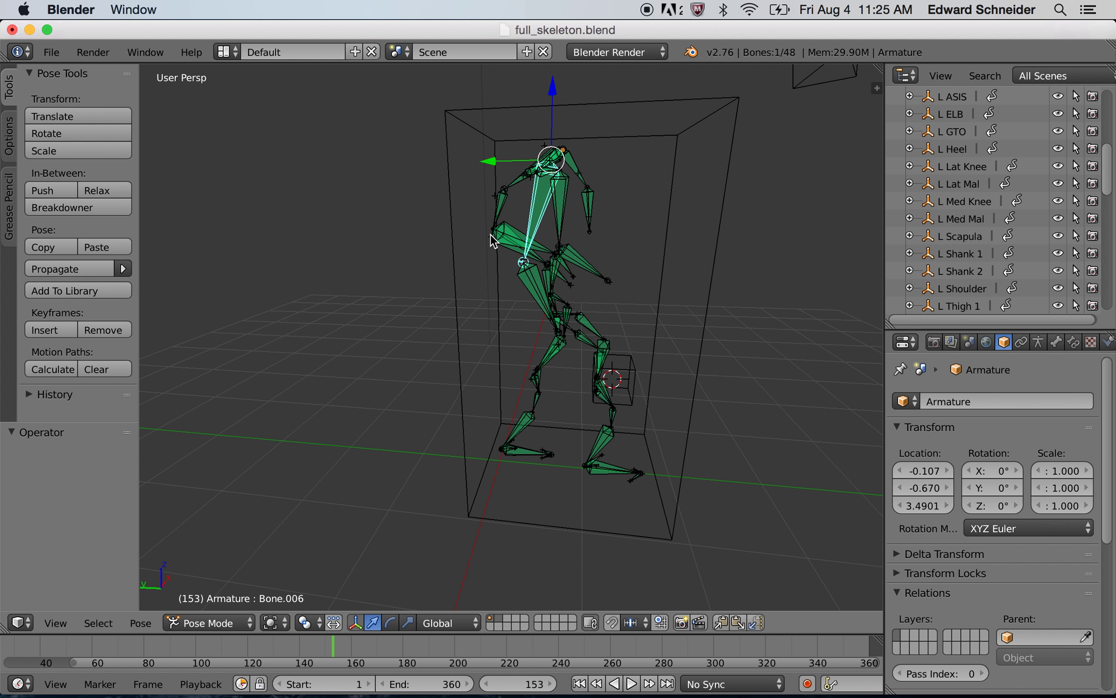
{"action": "middle_click_drag", "start_coordinate": [652, 274], "coordinate": [684, 282]}
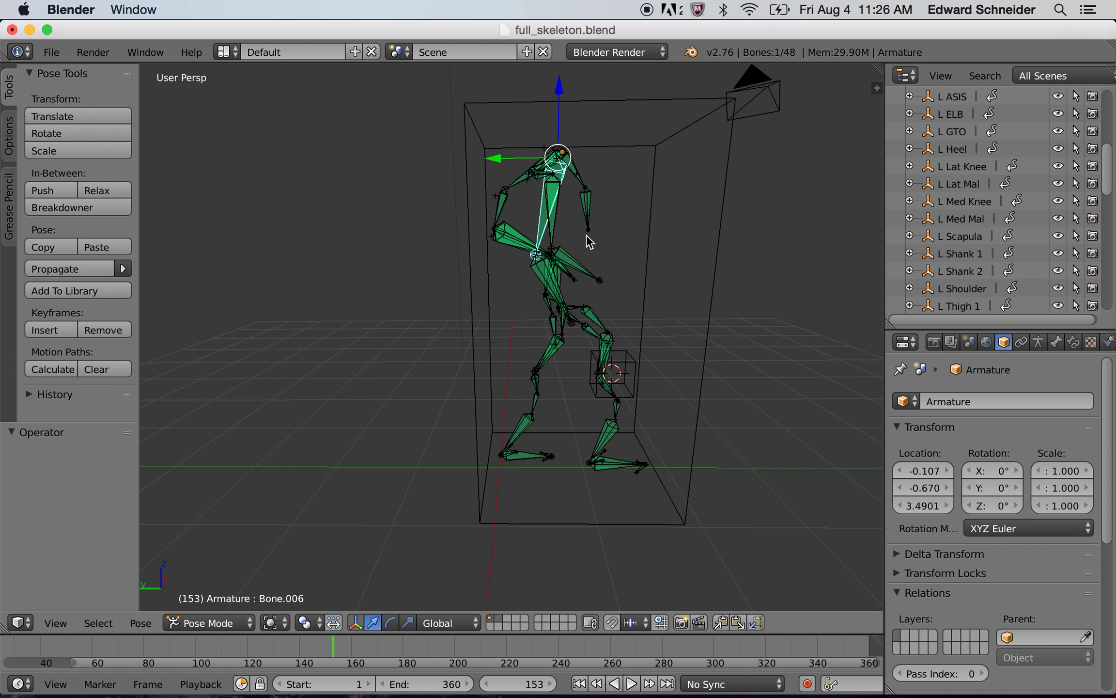
{"action": "mouse_move", "coordinate": [812, 397]}
{"action": "middle_mouse_down"}
{"action": "mouse_move", "coordinate": [662, 385]}
{"action": "mouse_move", "coordinate": [605, 416]}
{"action": "mouse_move", "coordinate": [713, 450]}
{"action": "mouse_move", "coordinate": [789, 450]}
{"action": "mouse_move", "coordinate": [810, 415]}
{"action": "middle_mouse_up"}
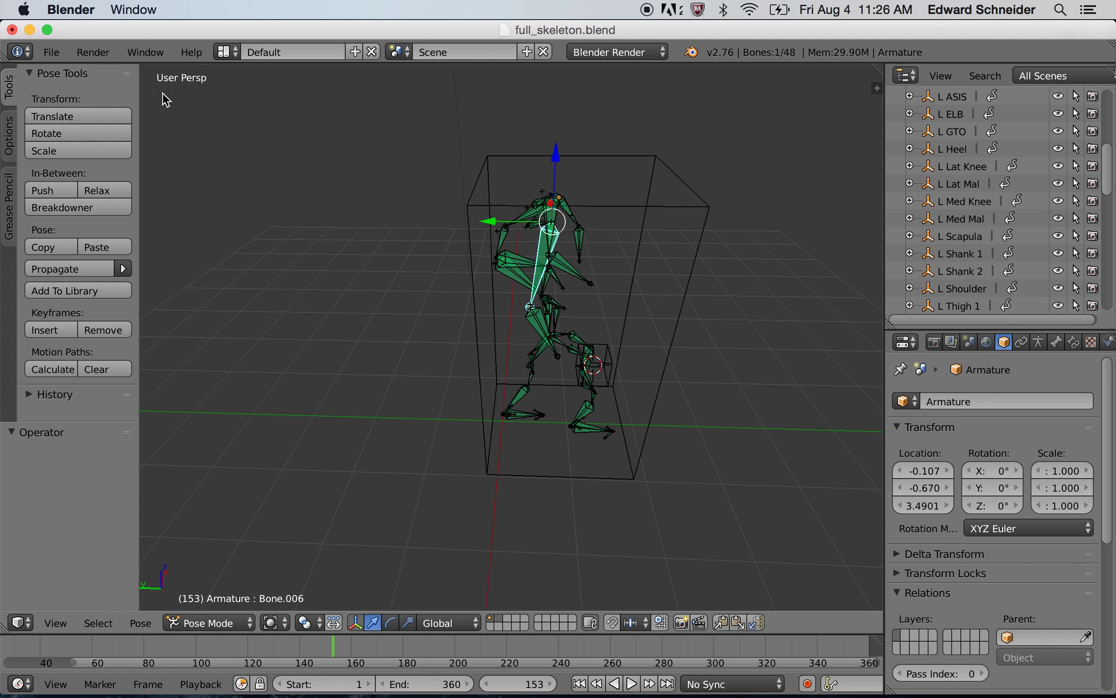
{"action": "left_click", "coordinate": [52, 52]}
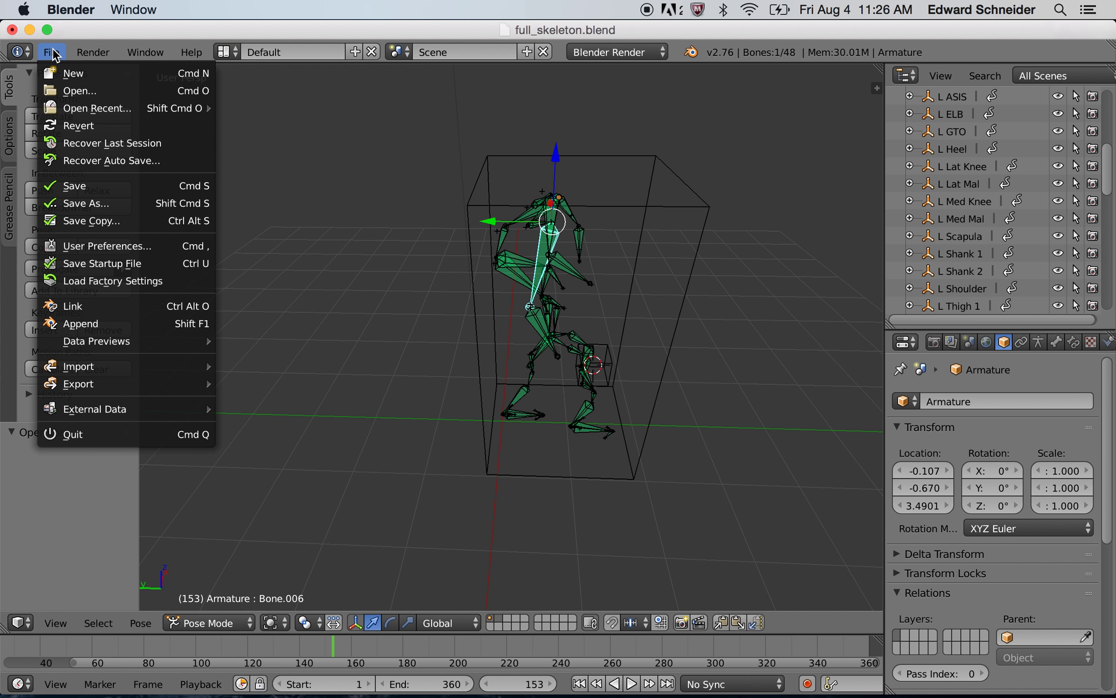
{"action": "left_click", "coordinate": [68, 73]}
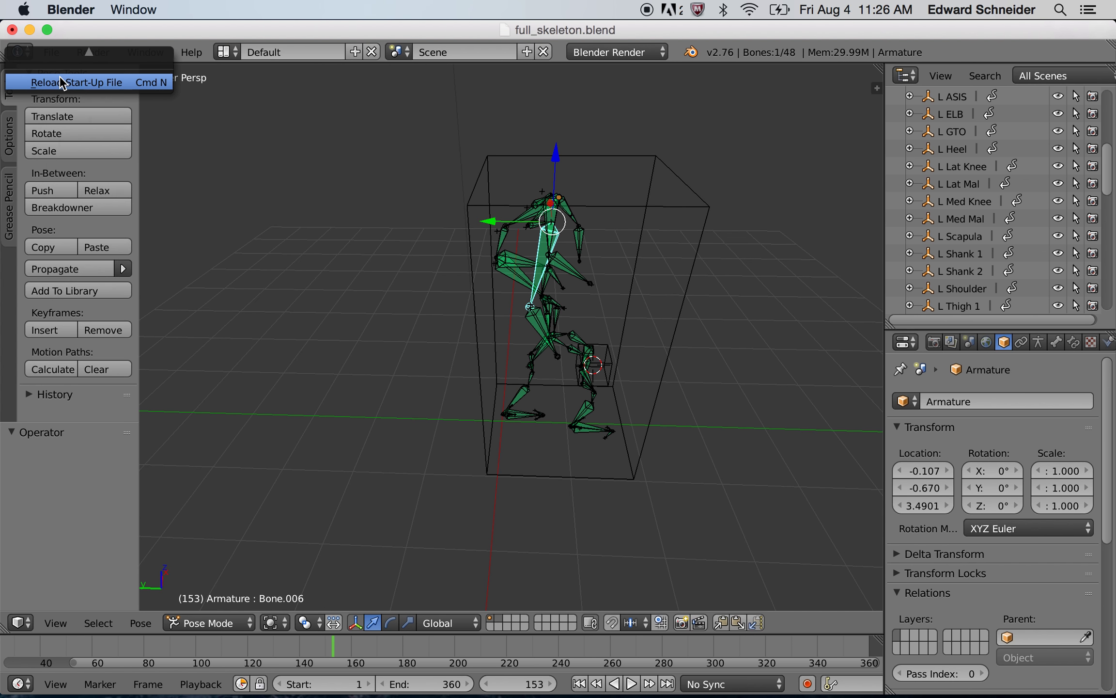
{"action": "left_click", "coordinate": [40, 56]}
{"action": "left_click", "coordinate": [77, 90]}
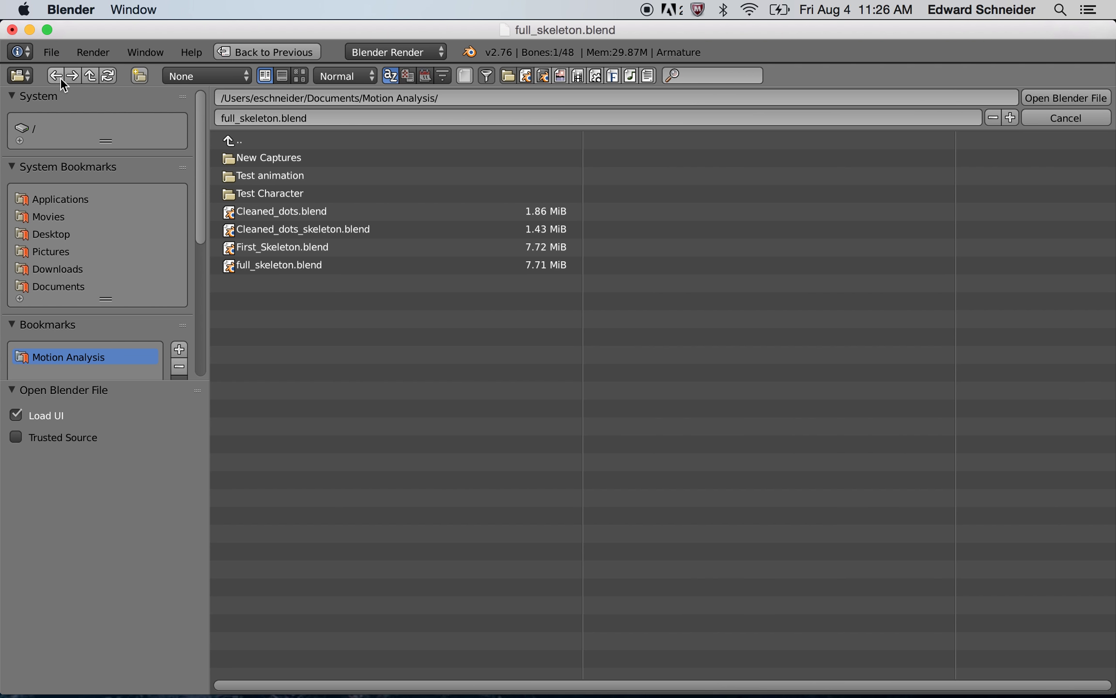
Start a new scene from the start-up file and delete the default cube.
{"action": "left_click", "coordinate": [52, 52]}
{"action": "left_click", "coordinate": [68, 74]}
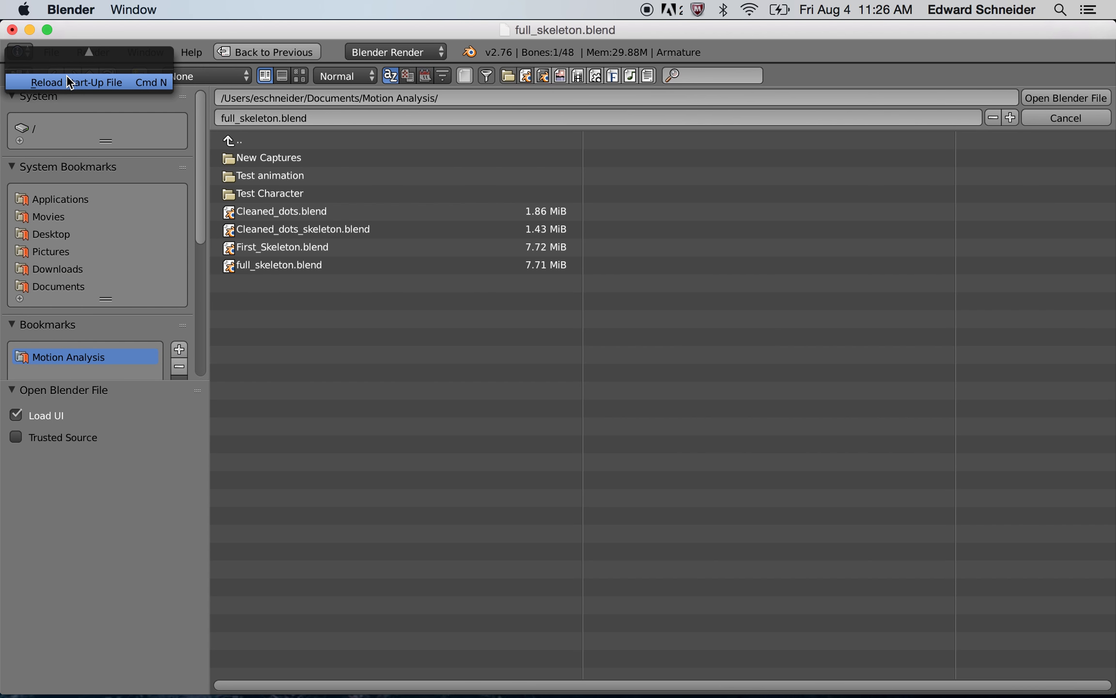
{"action": "left_click", "coordinate": [72, 83]}
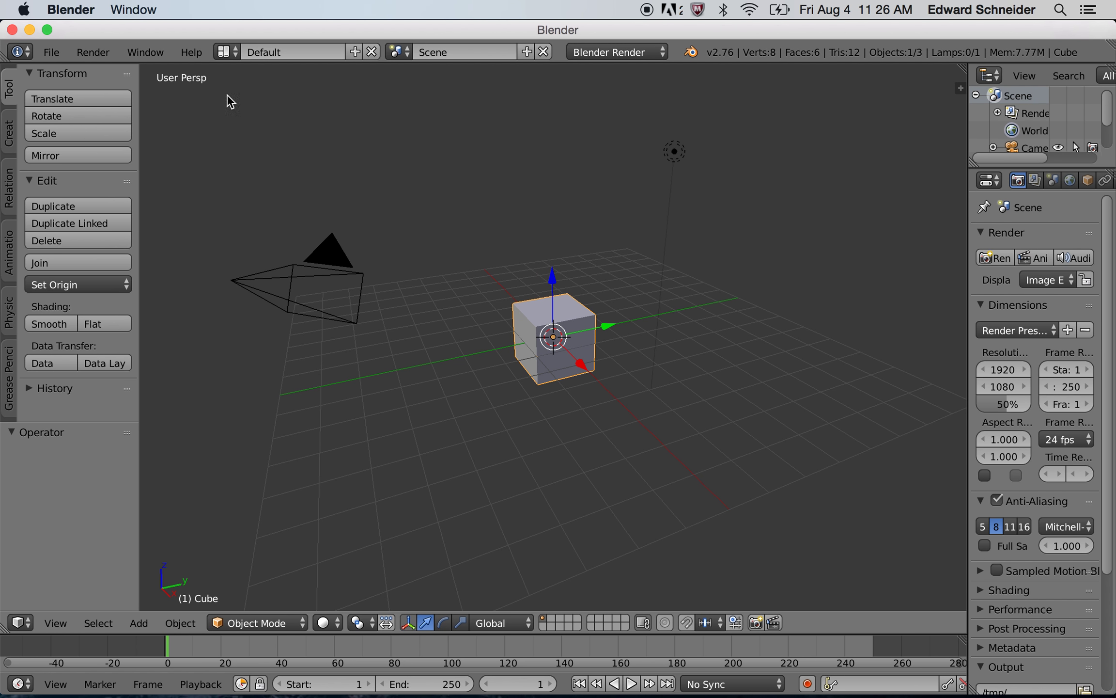
{"action": "key", "text": "x"}
{"action": "left_click", "coordinate": [644, 339]}
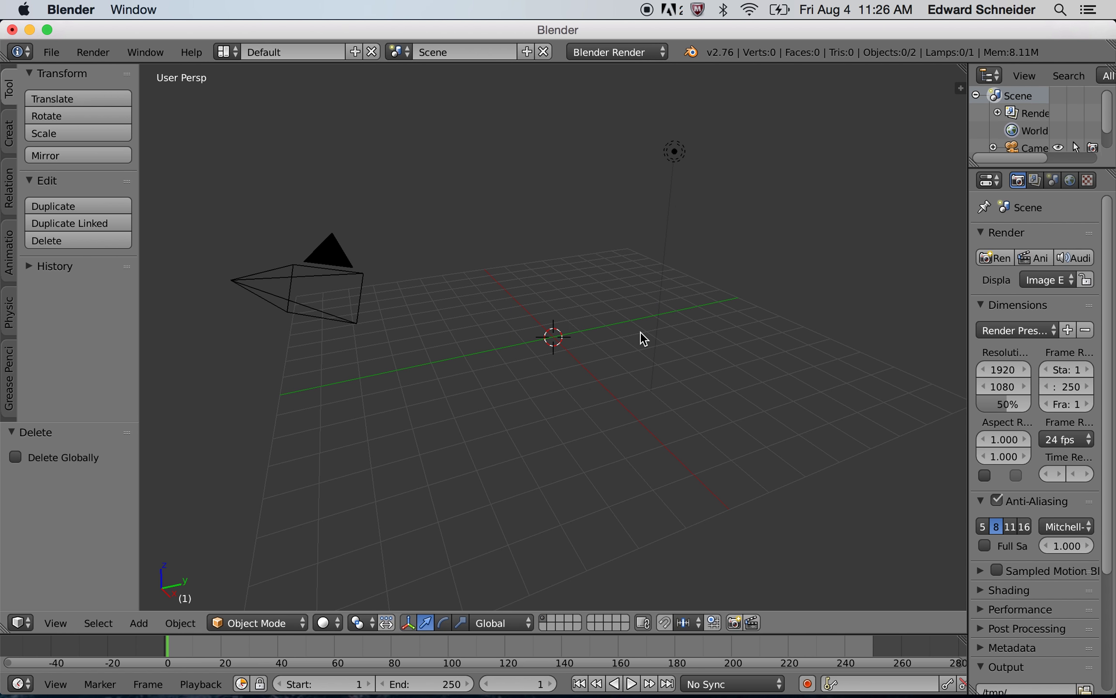
Search the add-ons in the user preferences for "c3d" to check whether the C3D motion capture importer is enabled.
{"action": "left_click", "coordinate": [52, 53]}
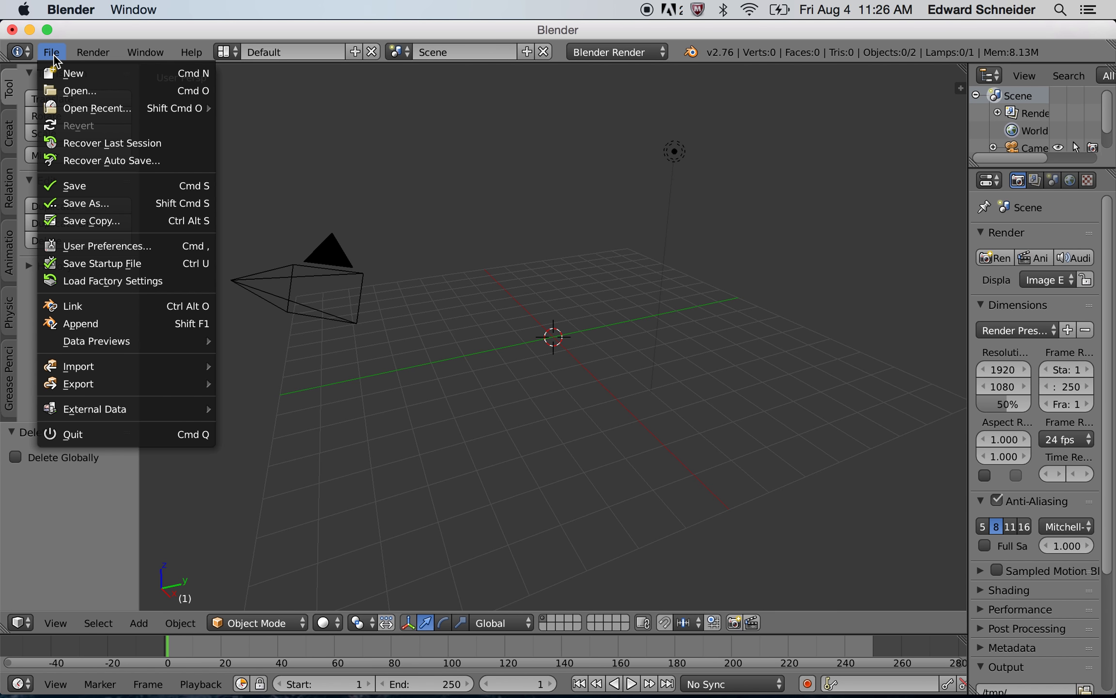
{"action": "left_click", "coordinate": [96, 249]}
{"action": "left_click", "coordinate": [81, 87]}
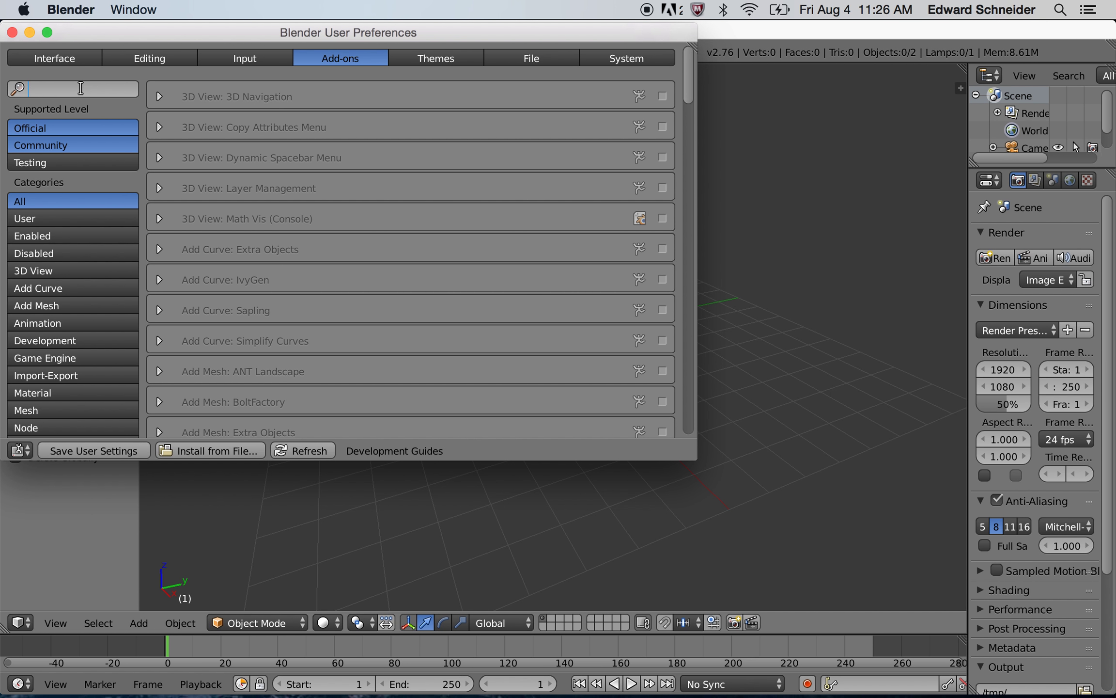
{"action": "type", "text": "c3d"}
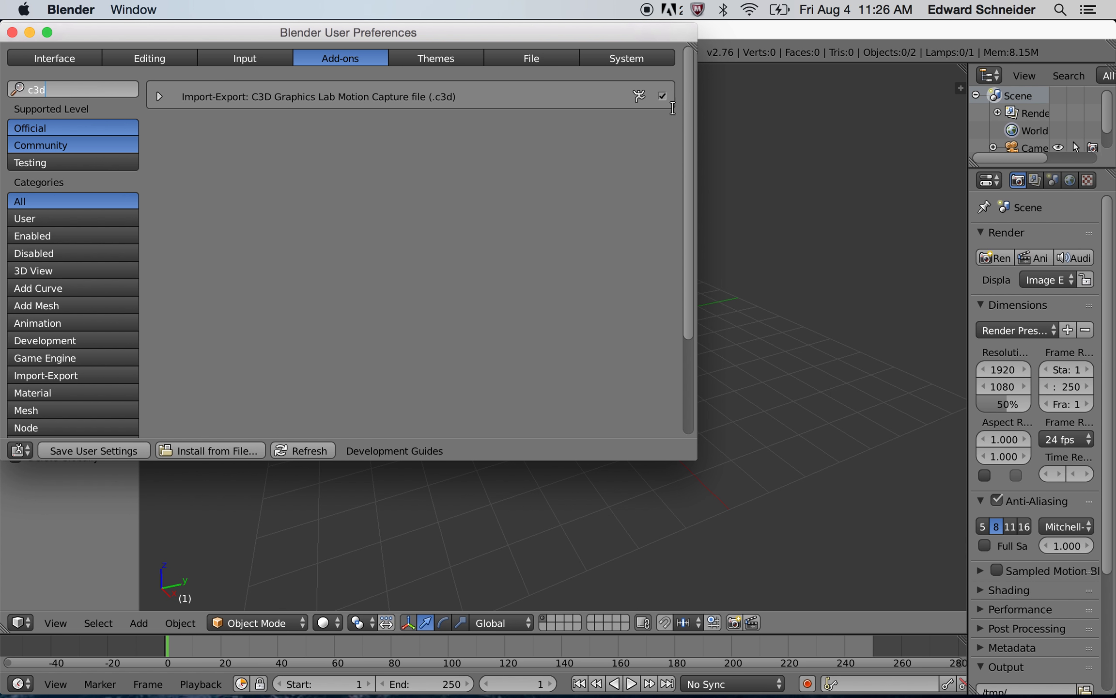
{"action": "left_click", "coordinate": [12, 32]}
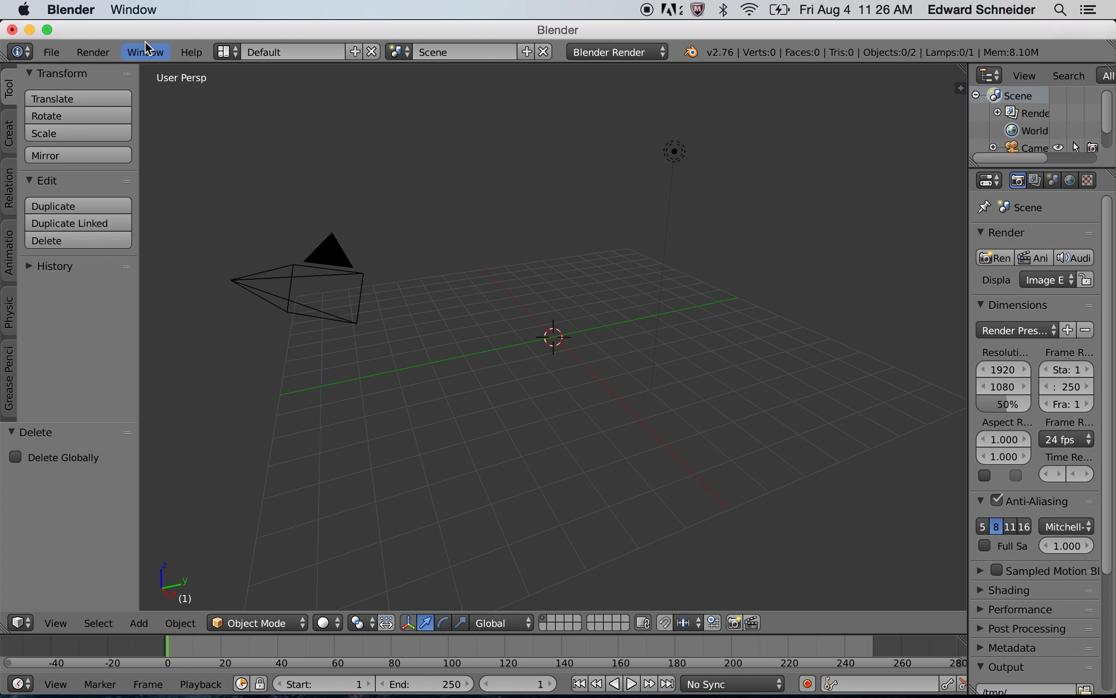
Import the motion capture file Walking.c3d from the Motion Analysis folder with the default C3D settings.
{"action": "left_click", "coordinate": [51, 52]}
{"action": "mouse_move", "coordinate": [155, 369]}
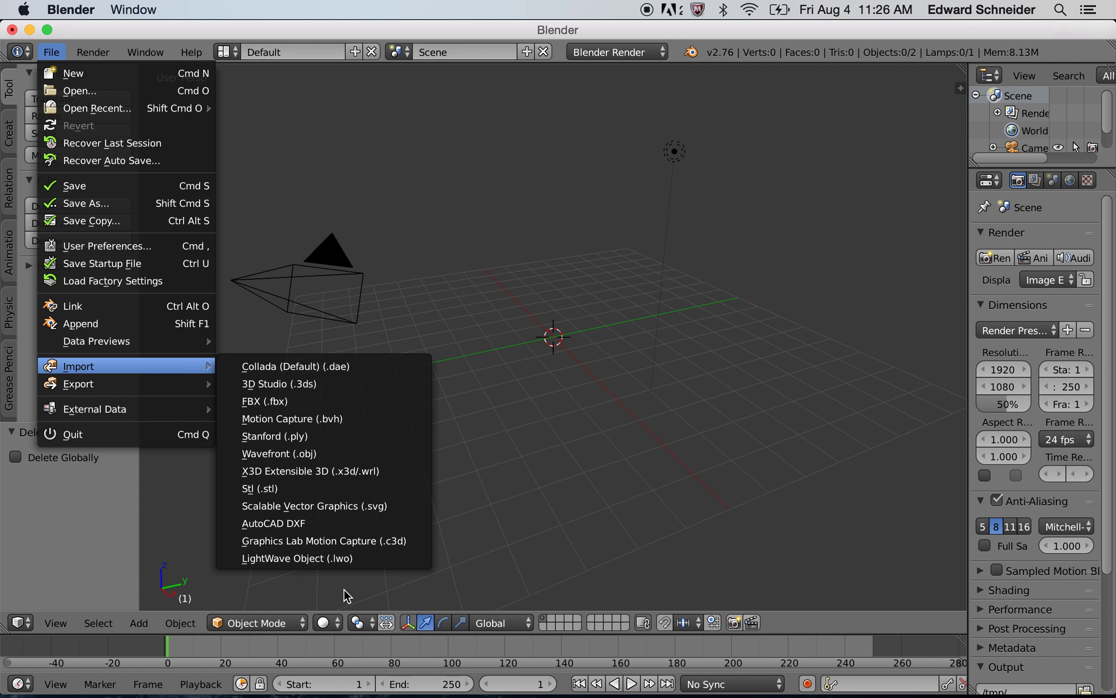
{"action": "left_click", "coordinate": [292, 542]}
{"action": "left_click", "coordinate": [90, 357]}
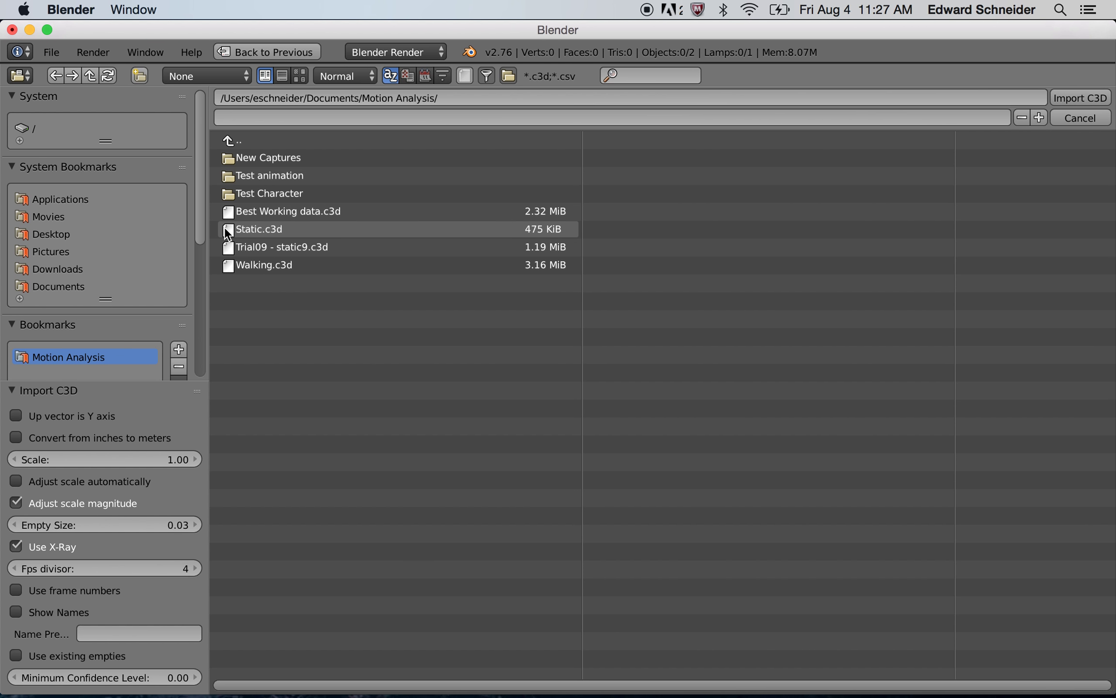
{"action": "left_click", "coordinate": [257, 268]}
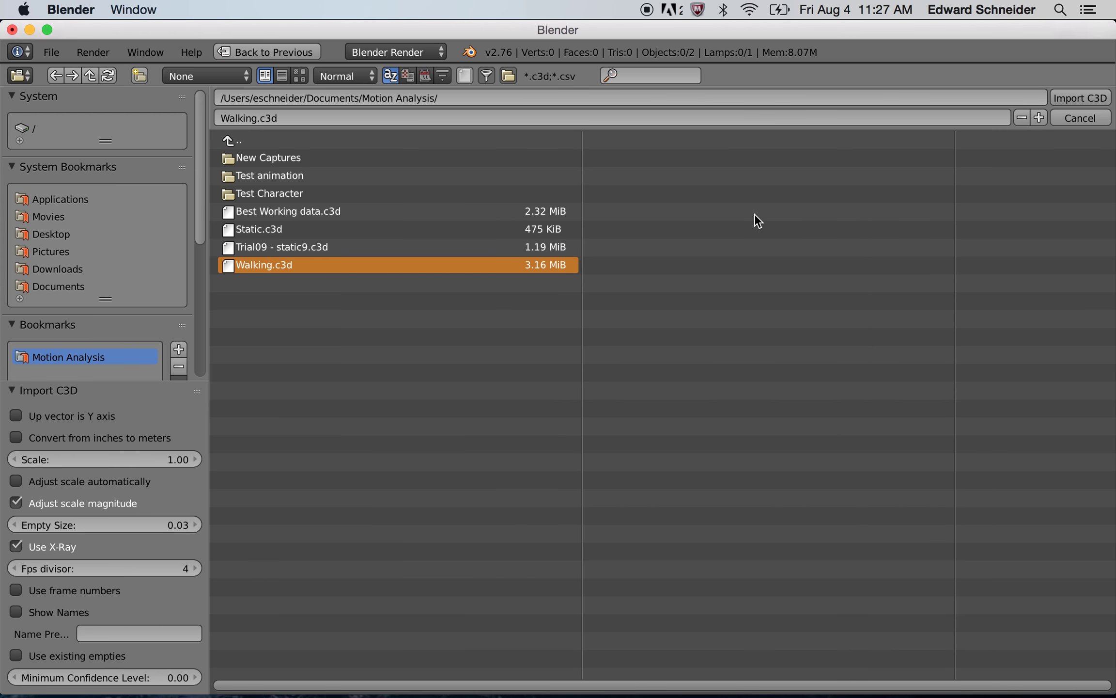
{"action": "left_click", "coordinate": [1078, 99]}
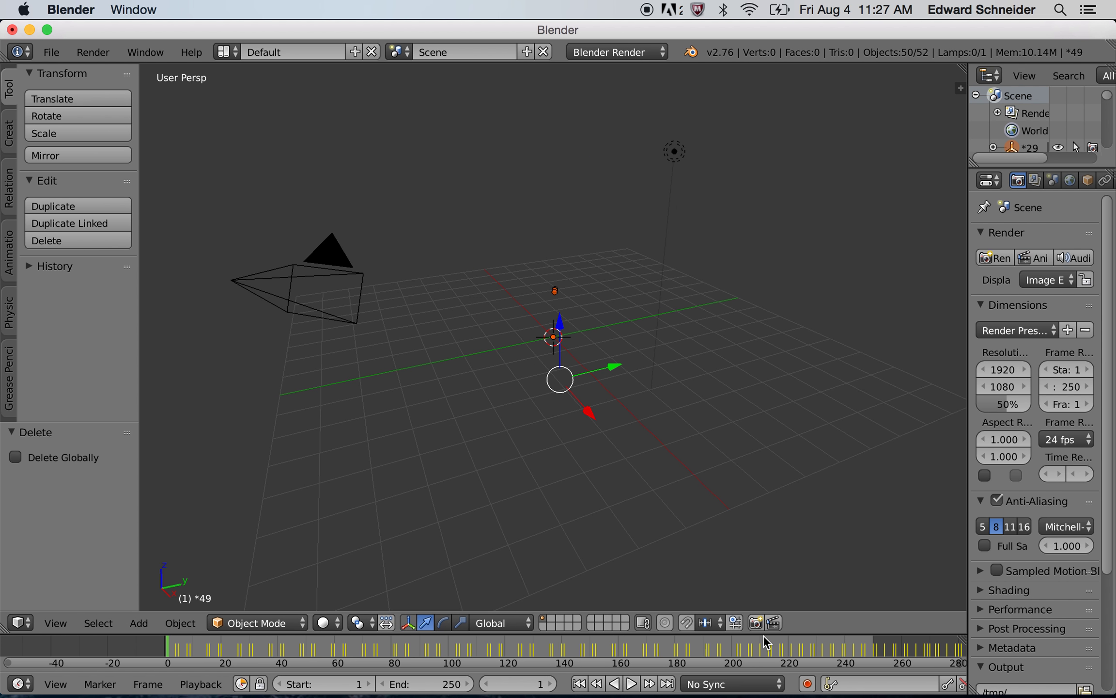
Scrub the timeline to frame 350 and on to frame 471 to examine the motion of the imported markers.
{"action": "left_click_drag", "start_coordinate": [665, 666], "coordinate": [868, 652]}
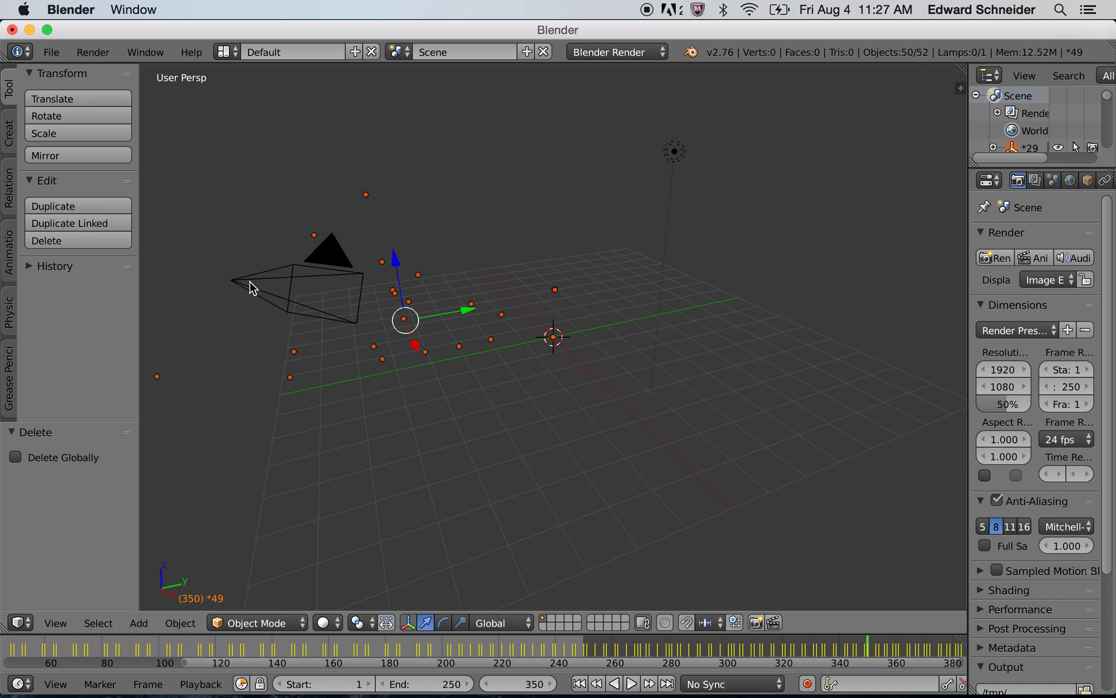
{"action": "left_click_drag", "start_coordinate": [532, 672], "coordinate": [668, 671]}
{"action": "left_click_drag", "start_coordinate": [571, 648], "coordinate": [698, 652]}
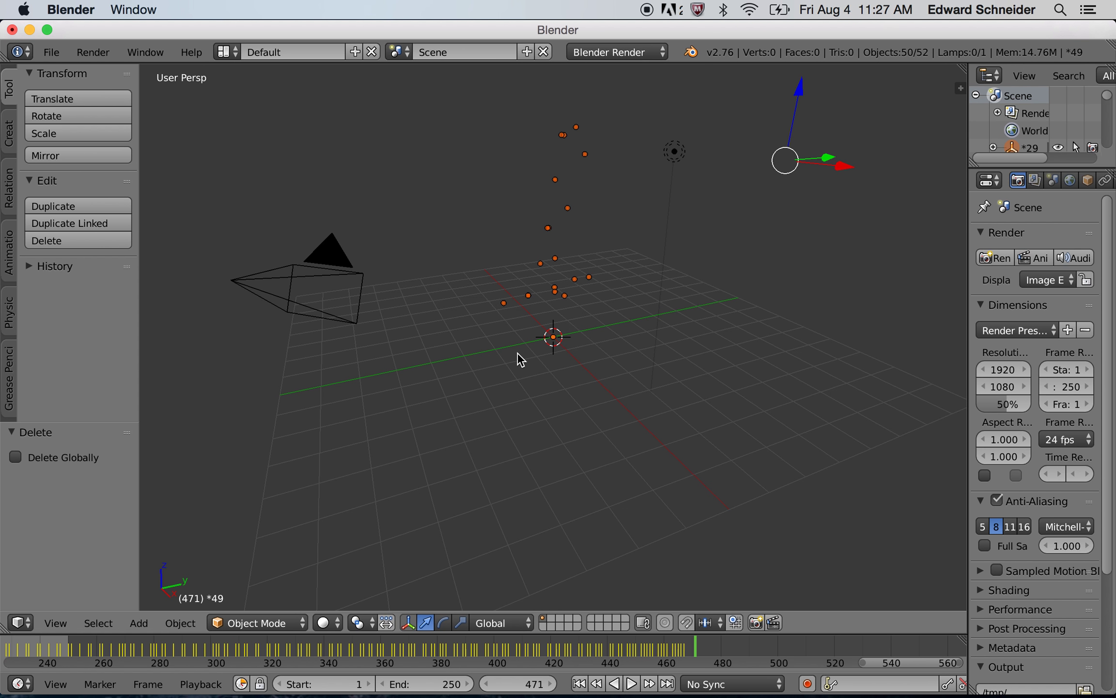
Discard the imported walking markers by reloading the start-up file, and delete the default cube.
{"action": "left_click", "coordinate": [51, 52]}
{"action": "left_click", "coordinate": [54, 72]}
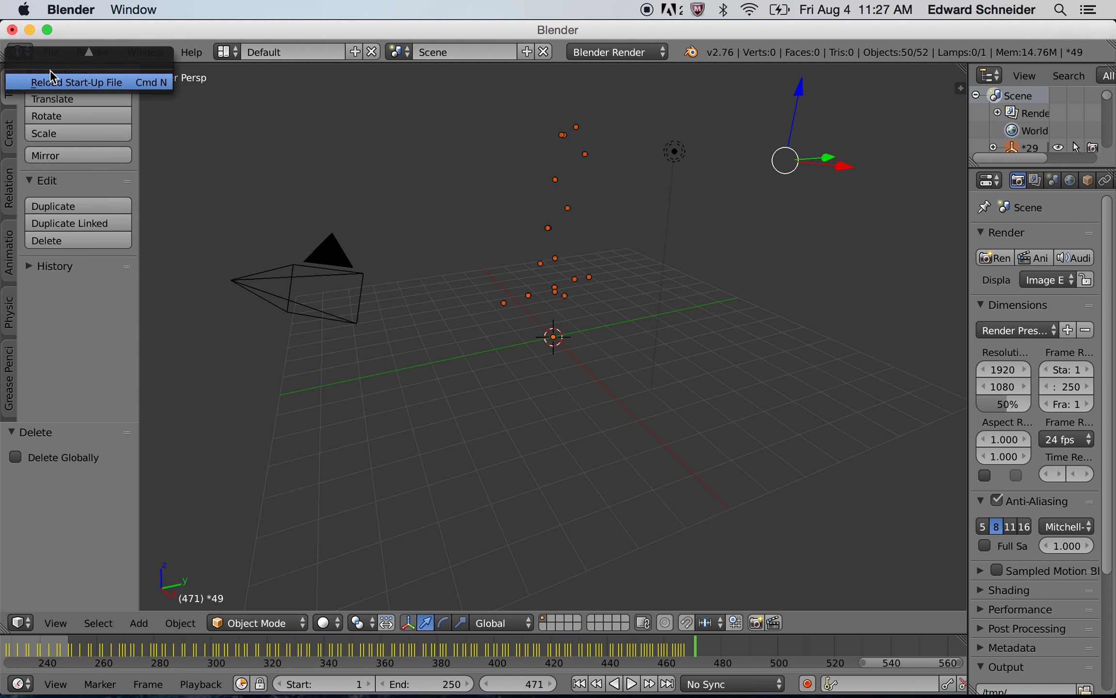
{"action": "left_click", "coordinate": [53, 83]}
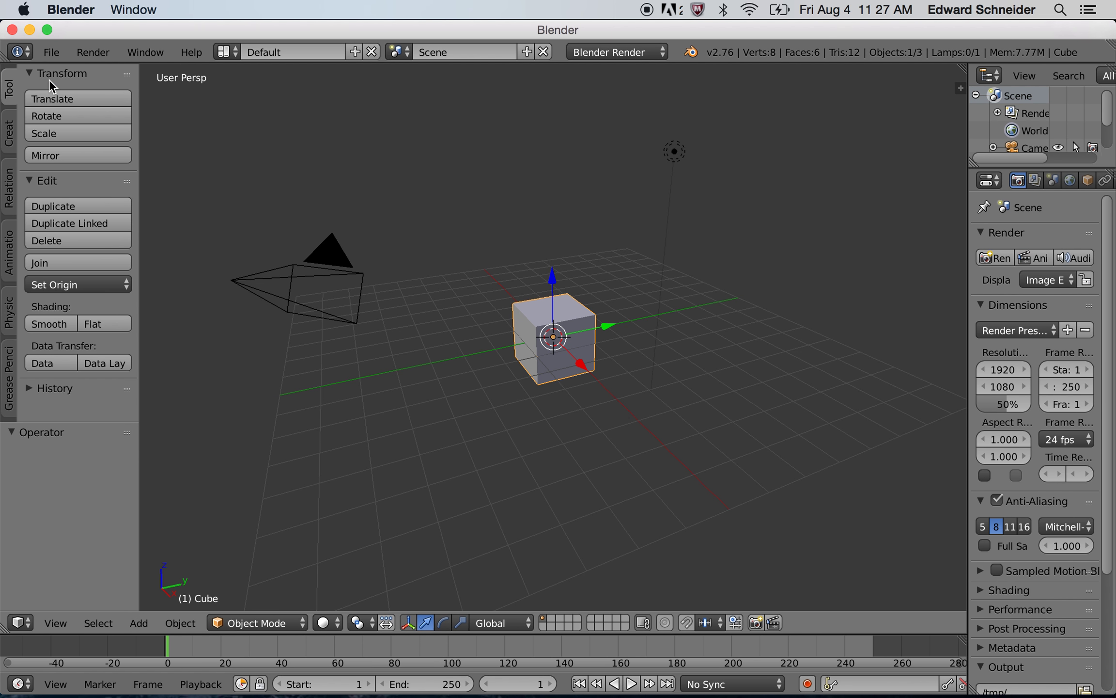
{"action": "key", "text": "x"}
{"action": "left_click", "coordinate": [472, 300]}
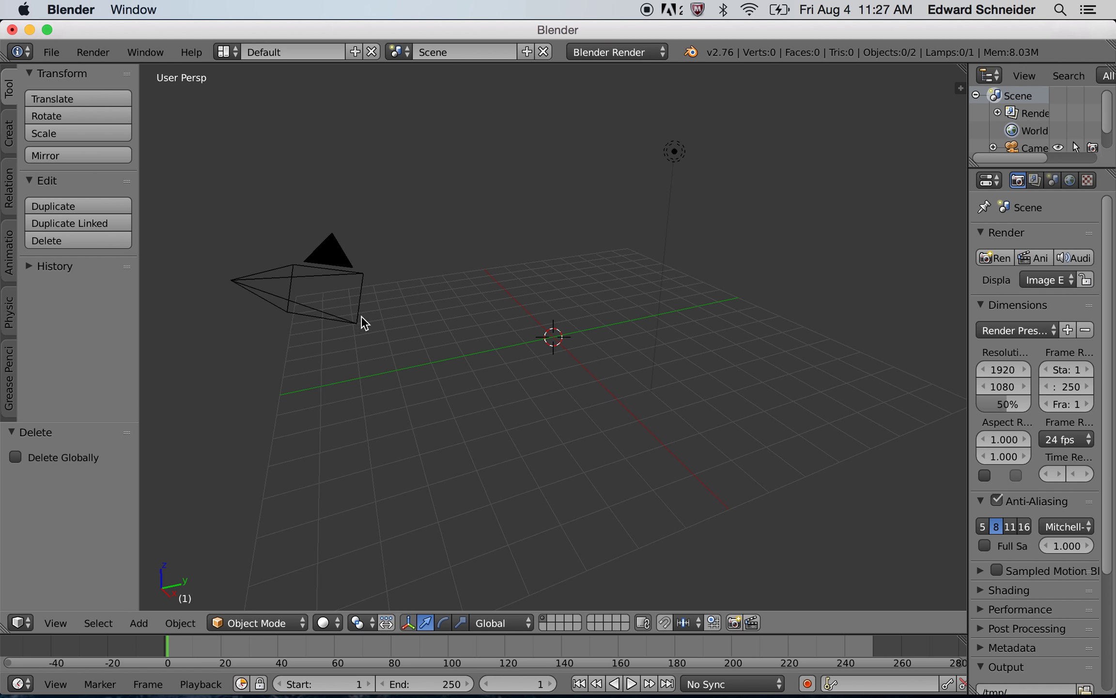
Import the motion capture file Best Working data.c3d from the Motion Analysis folder with the import scale set to 20.
{"action": "left_click", "coordinate": [51, 52]}
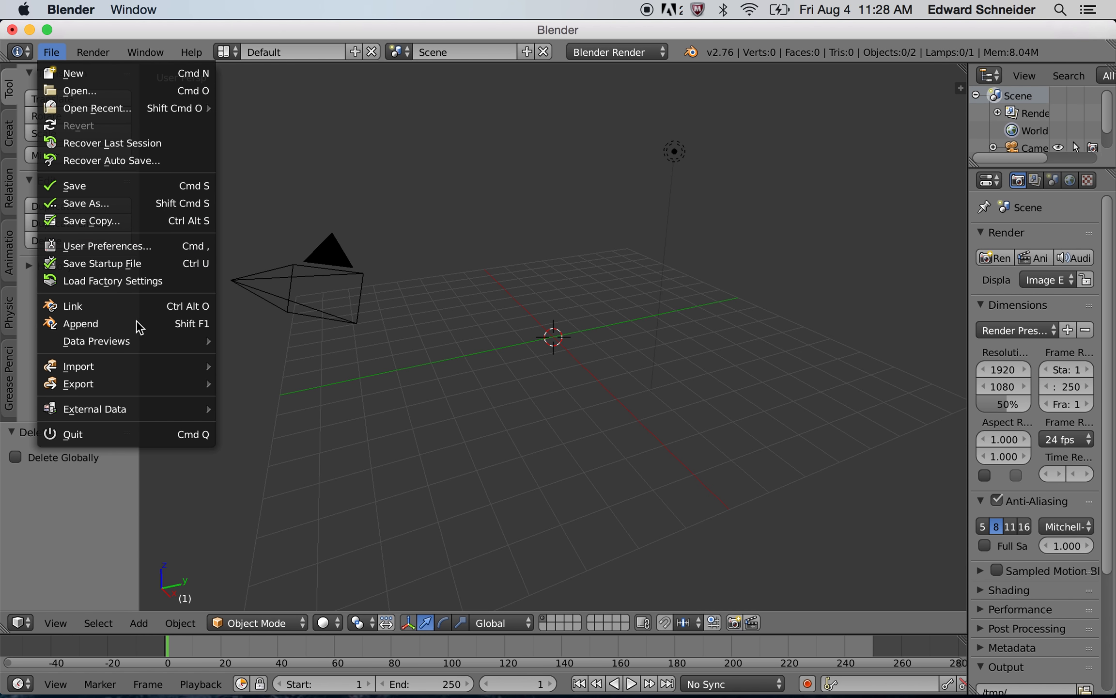
{"action": "mouse_move", "coordinate": [143, 368]}
{"action": "left_click", "coordinate": [373, 539]}
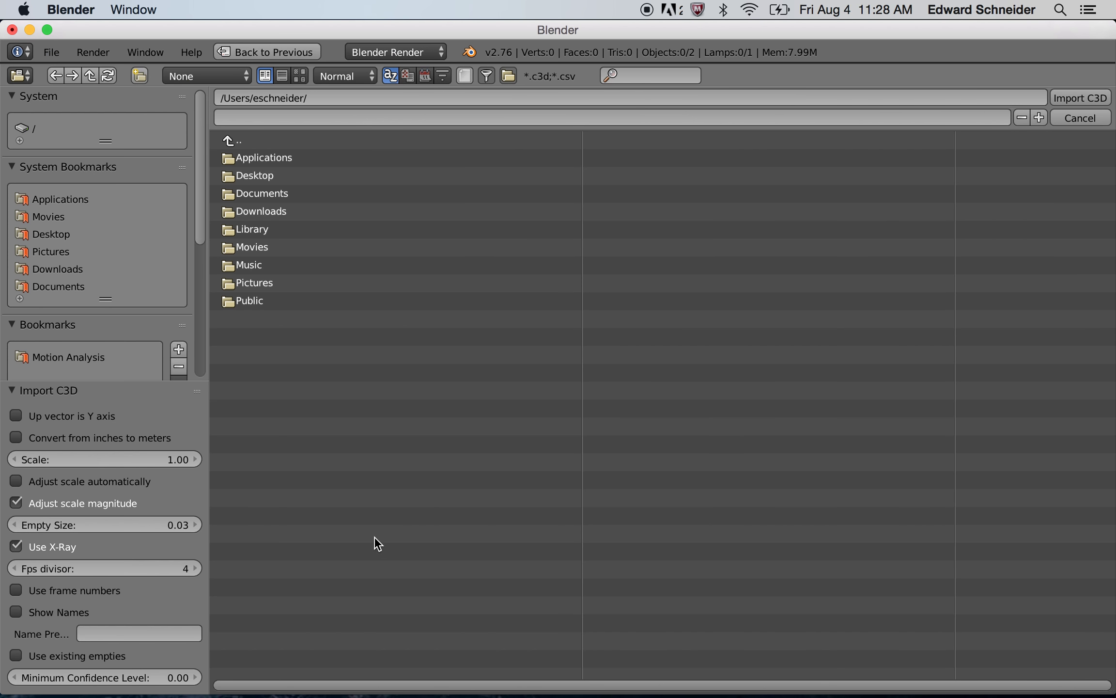
{"action": "left_click", "coordinate": [68, 357]}
{"action": "left_click", "coordinate": [328, 213]}
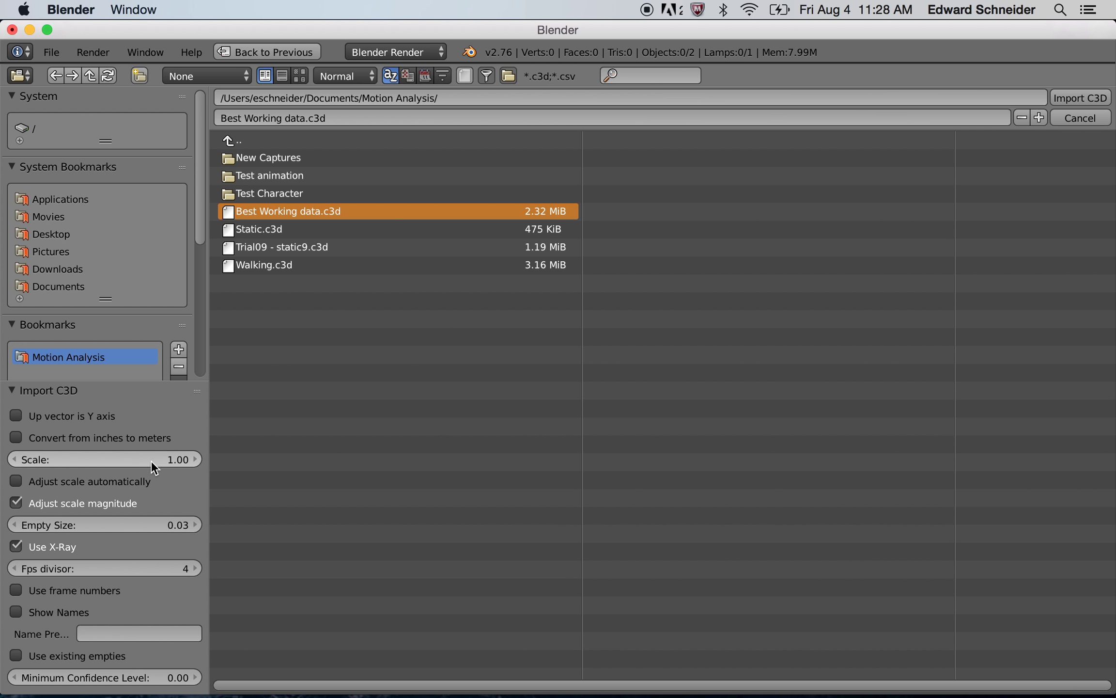
{"action": "left_click", "coordinate": [173, 458]}
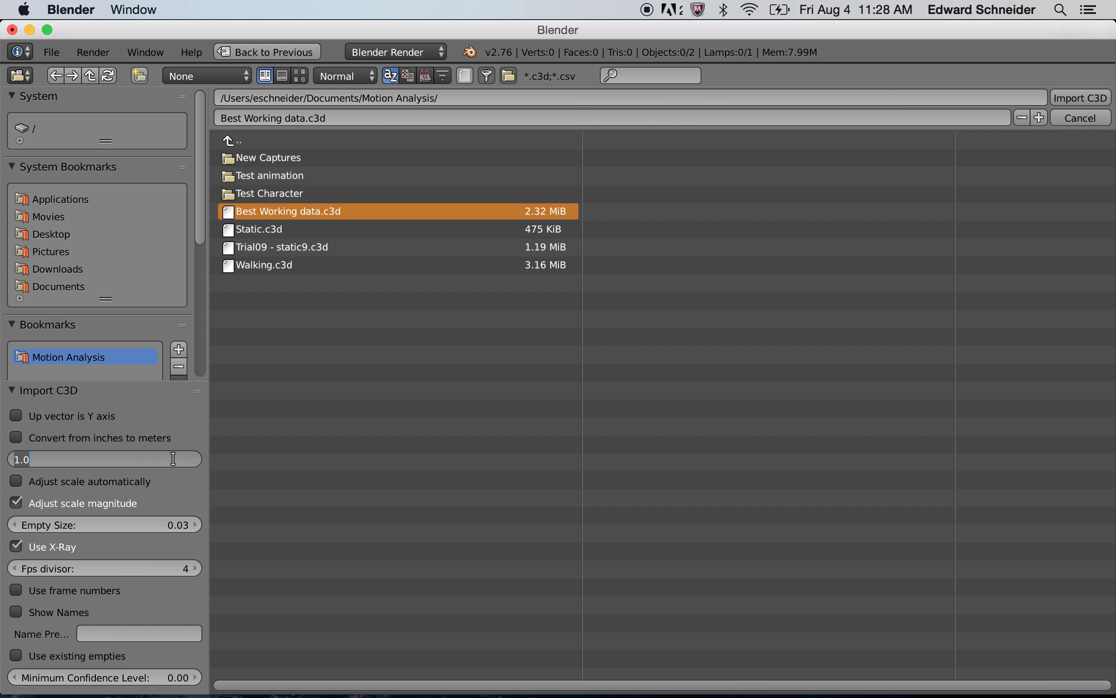
{"action": "type", "text": "20"}
{"action": "key", "text": "Return"}
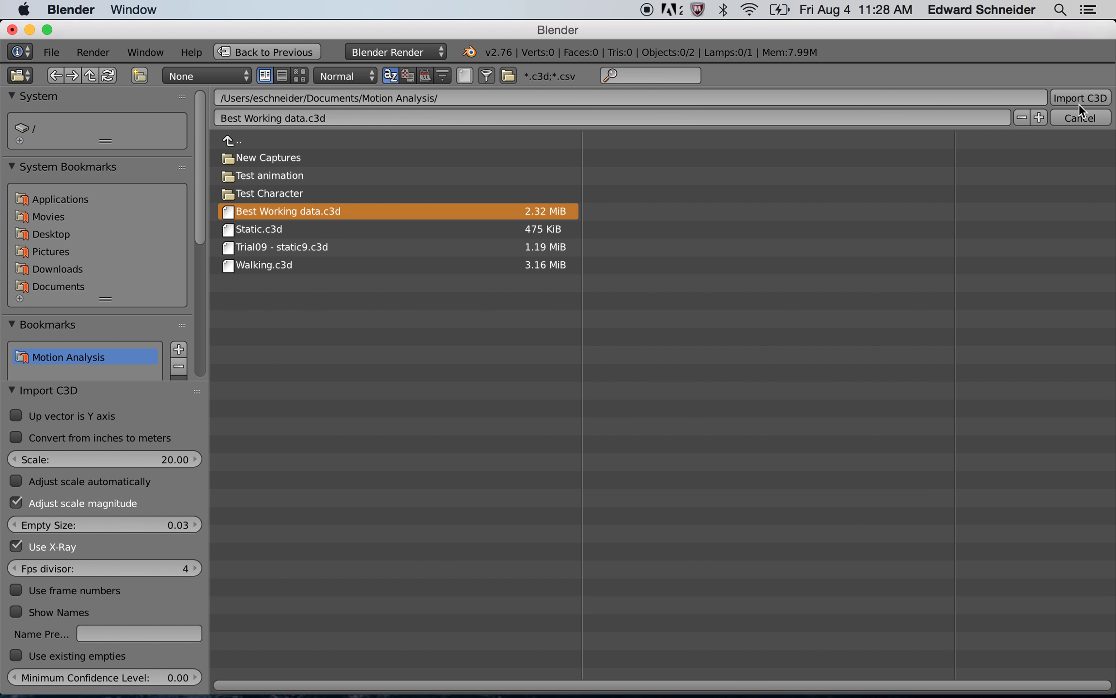
{"action": "left_click", "coordinate": [1078, 102]}
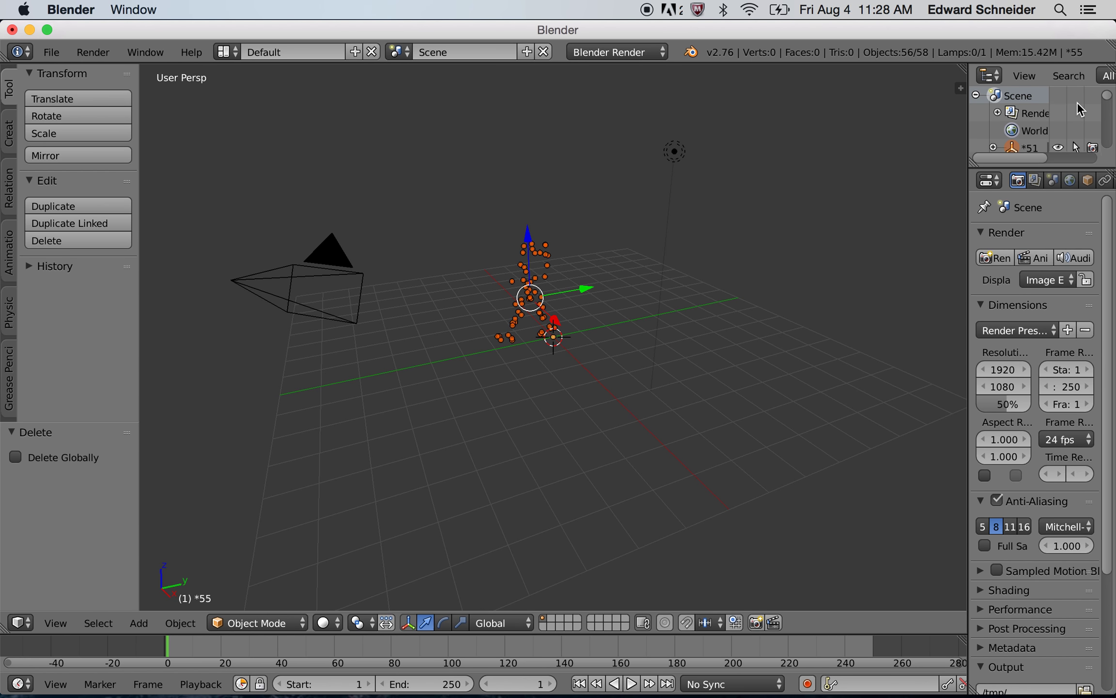
Examine the imported markers from several angles and scrub the timeline up to frame 669 to find where the motion ends.
{"action": "scroll", "coordinate": [520, 279], "scroll_direction": "up", "scroll_amount": 3}
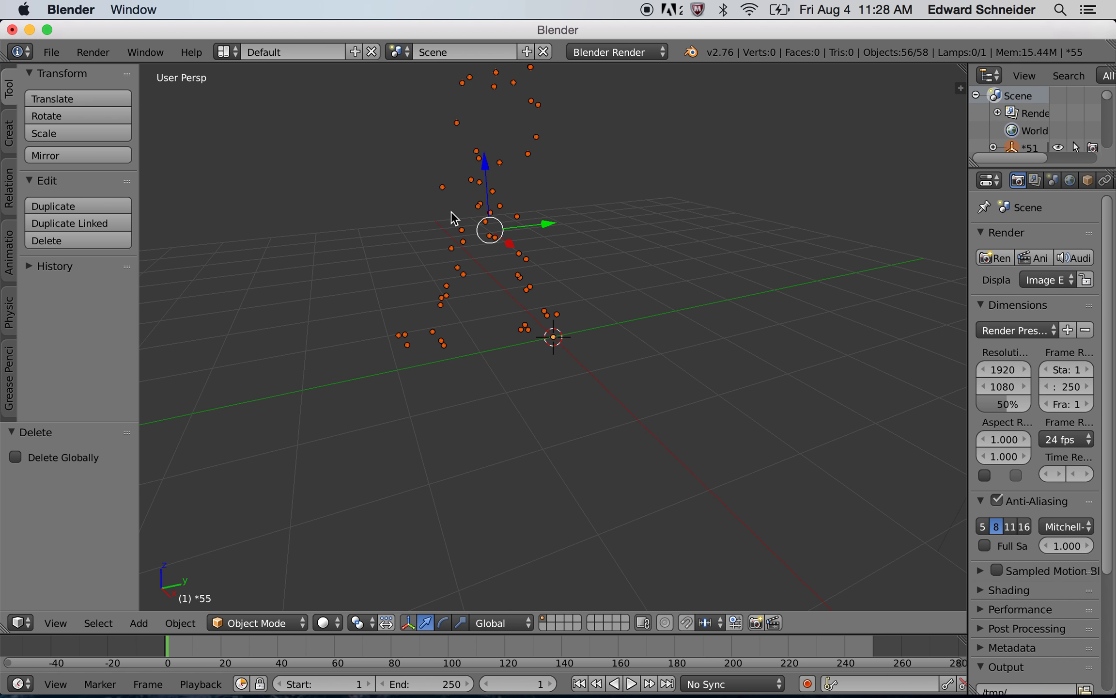
{"action": "middle_click_drag", "start_coordinate": [456, 227], "coordinate": [513, 248]}
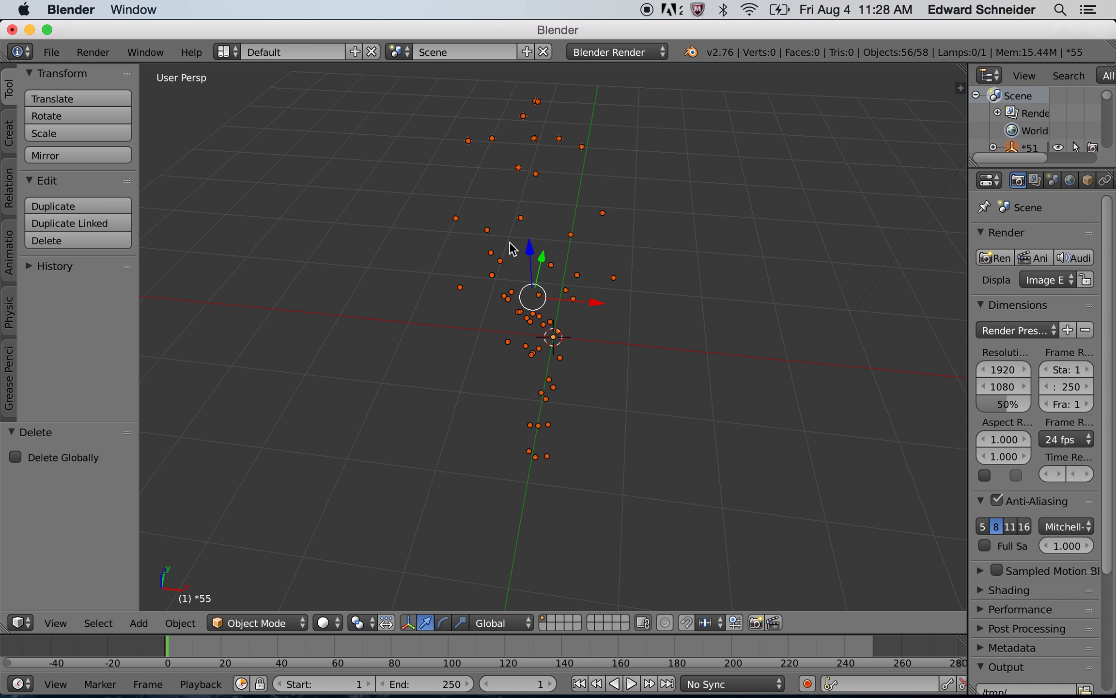
{"action": "middle_click_drag", "start_coordinate": [513, 249], "coordinate": [419, 238]}
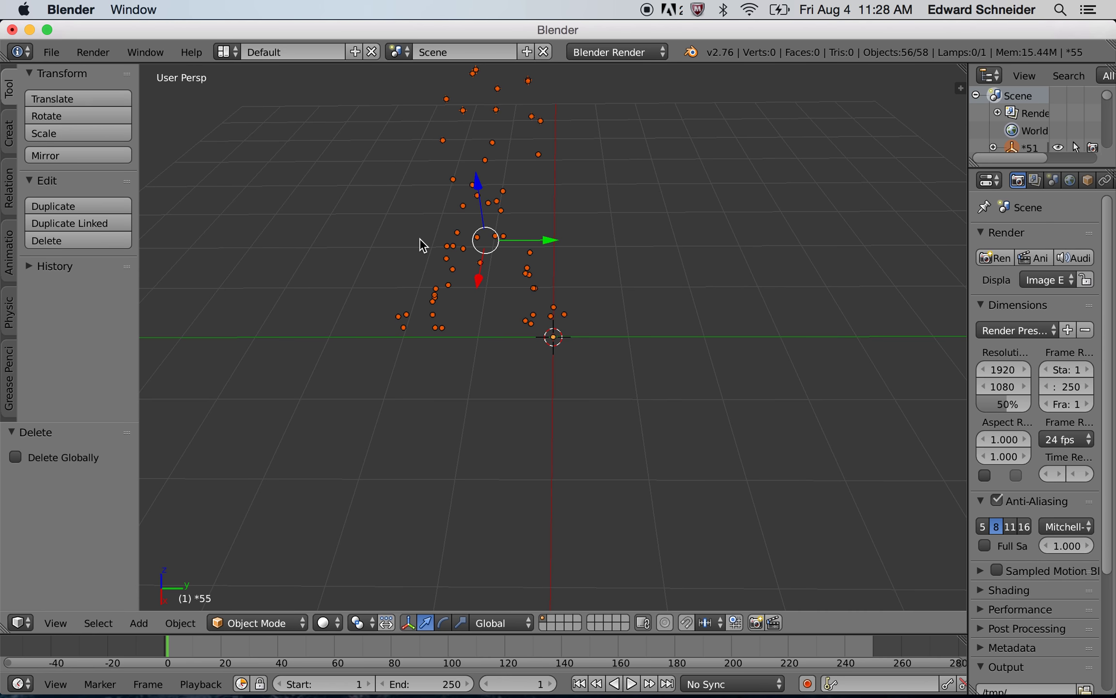
{"action": "middle_click_drag", "start_coordinate": [420, 238], "coordinate": [454, 225]}
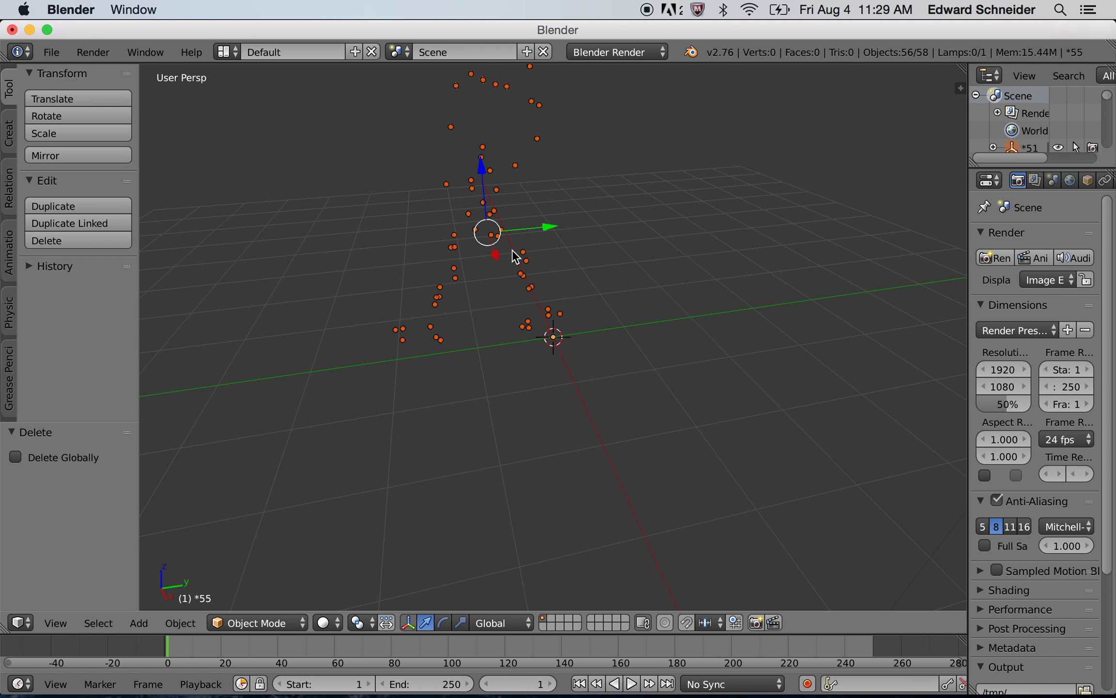
{"action": "middle_click_drag", "start_coordinate": [526, 236], "coordinate": [472, 319]}
{"action": "left_click_drag", "start_coordinate": [560, 644], "coordinate": [411, 645]}
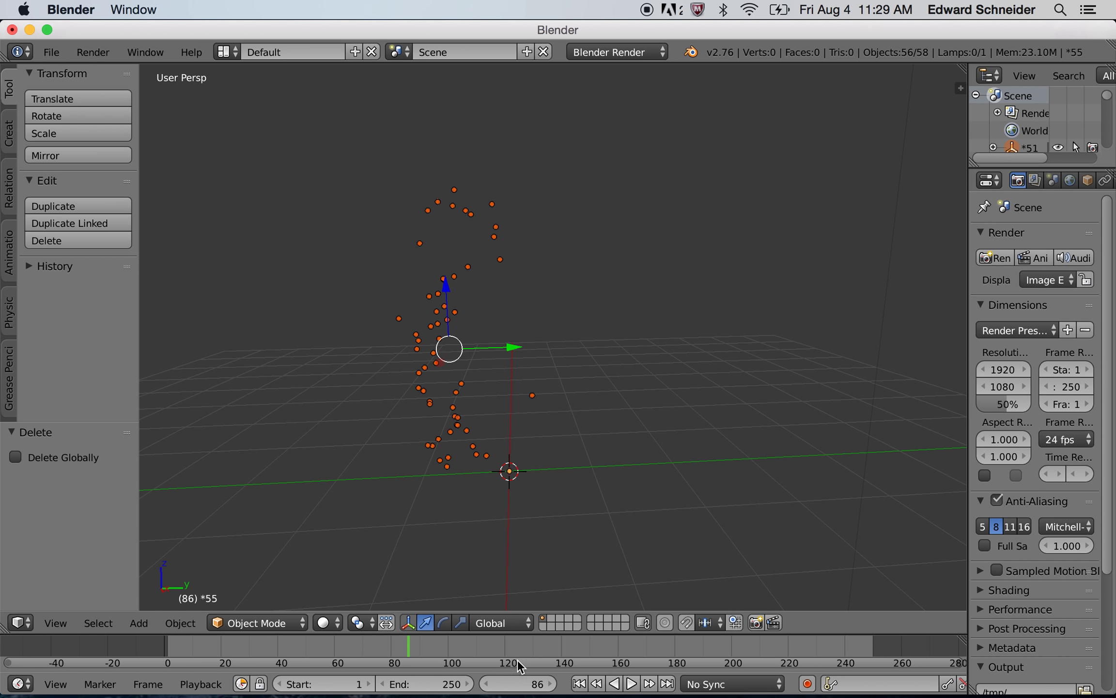
{"action": "left_click_drag", "start_coordinate": [510, 660], "coordinate": [710, 635]}
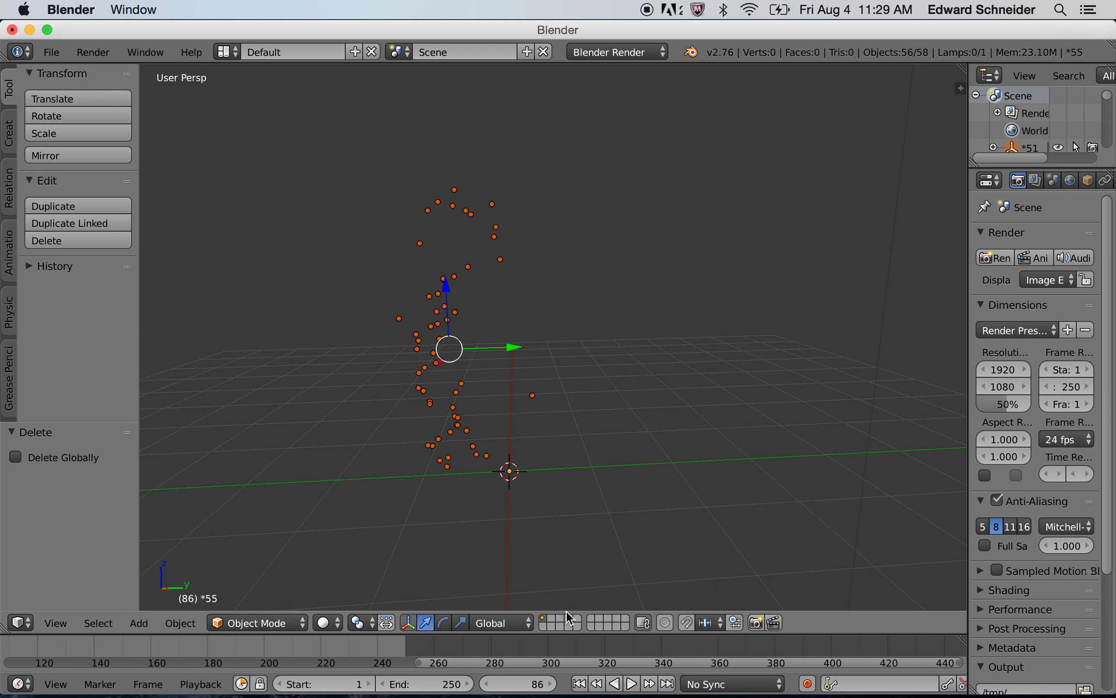
{"action": "left_click_drag", "start_coordinate": [494, 671], "coordinate": [964, 658]}
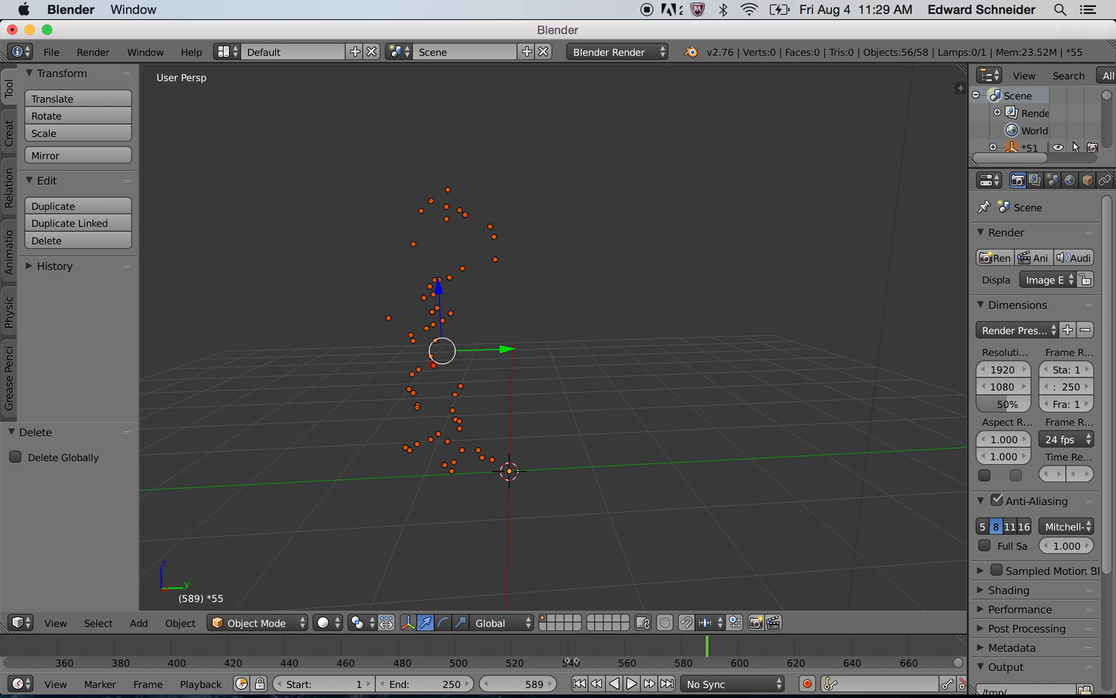
{"action": "left_click_drag", "start_coordinate": [693, 652], "coordinate": [754, 648]}
Set the animation's end frame to 675 and return to frame 1 with the start of the timeline in view.
{"action": "left_click", "coordinate": [442, 683]}
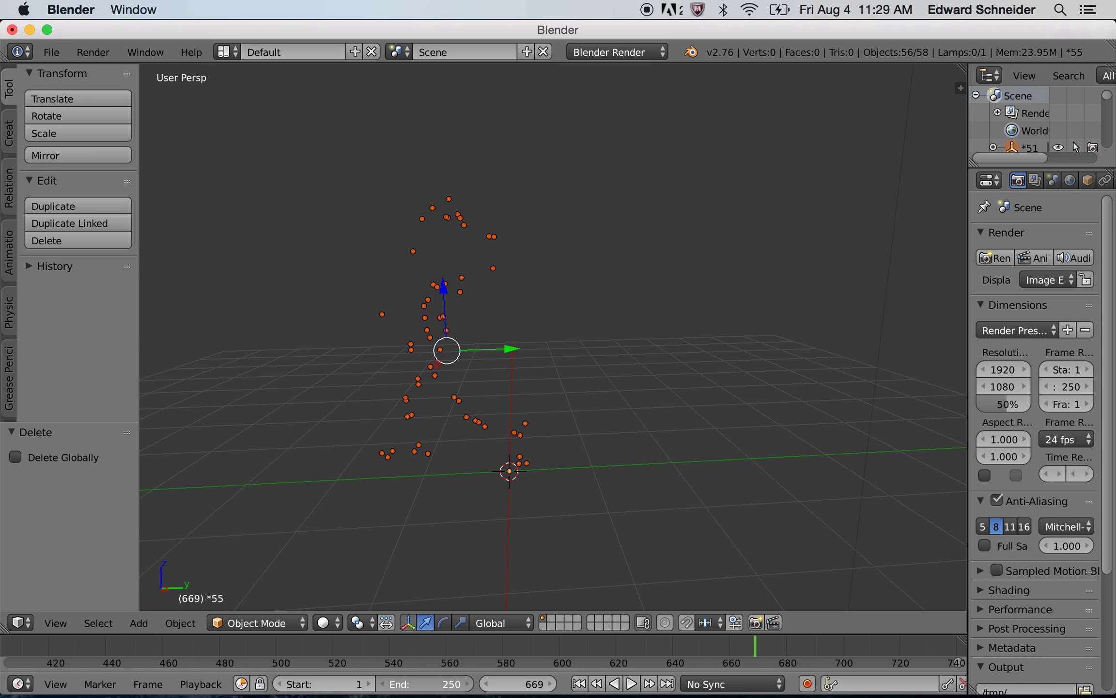
{"action": "type", "text": "675"}
{"action": "key", "text": "Return"}
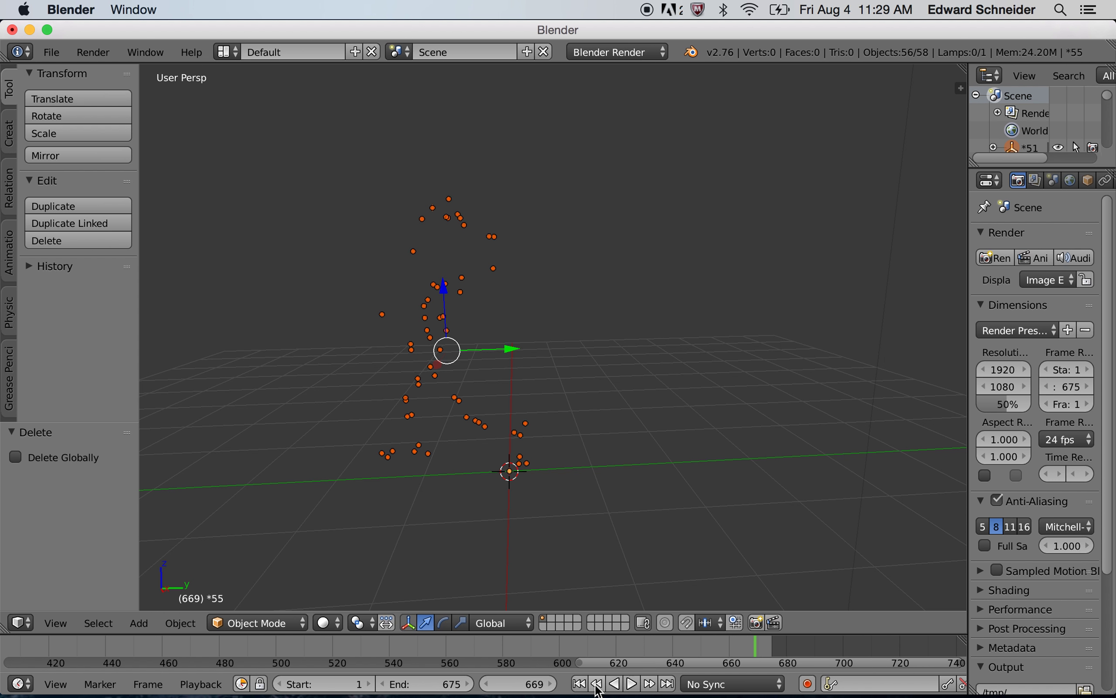
{"action": "left_click", "coordinate": [579, 684]}
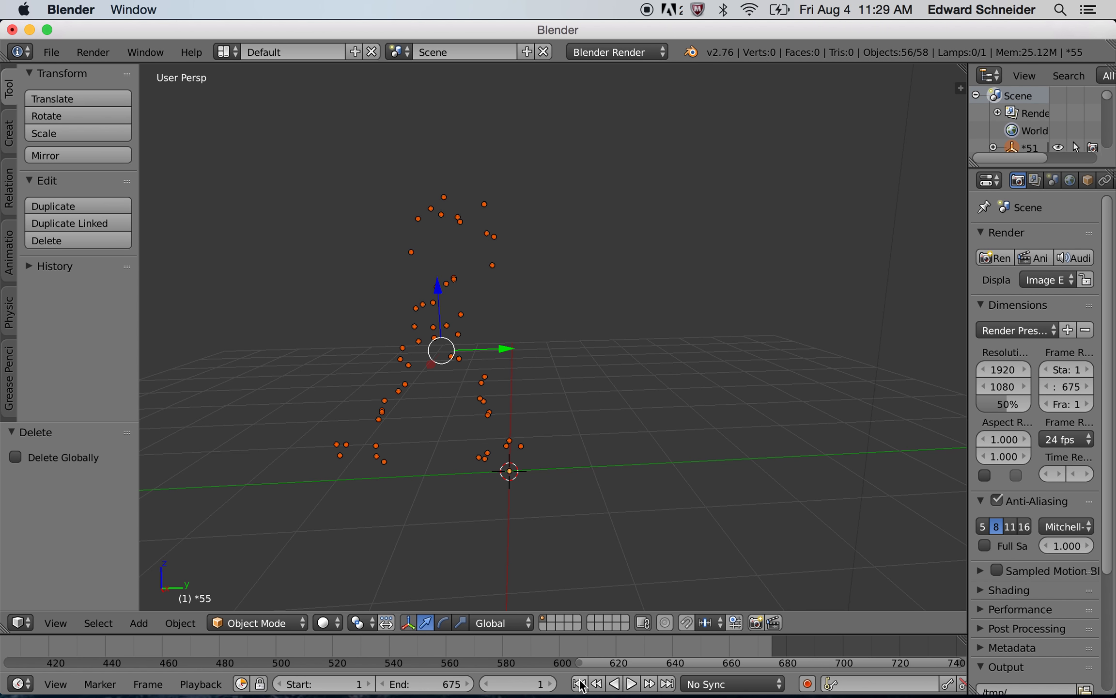
{"action": "left_click_drag", "start_coordinate": [580, 663], "coordinate": [29, 662]}
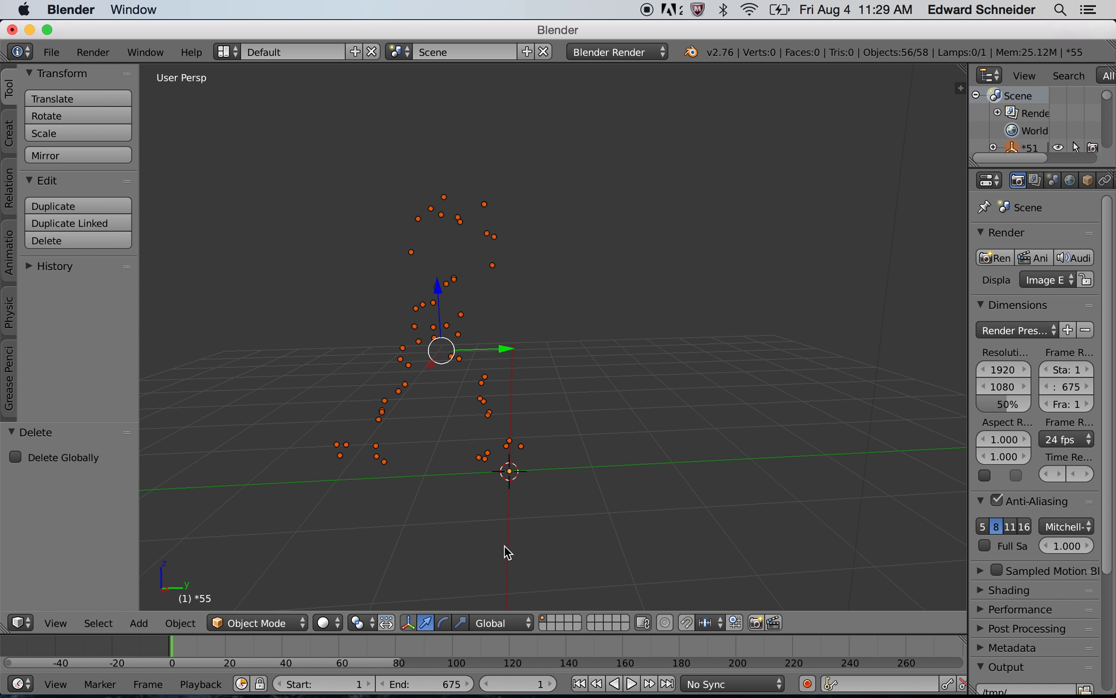
Scrub and play the opening frames while viewing the markers from different angles to look for stray points.
{"action": "left_click_drag", "start_coordinate": [536, 642], "coordinate": [285, 667]}
{"action": "scroll", "coordinate": [349, 525], "scroll_direction": "up", "scroll_amount": 1}
{"action": "mouse_move", "coordinate": [364, 462]}
{"action": "middle_mouse_down"}
{"action": "mouse_move", "coordinate": [447, 471]}
{"action": "mouse_move", "coordinate": [396, 456]}
{"action": "mouse_move", "coordinate": [383, 464]}
{"action": "middle_mouse_up"}
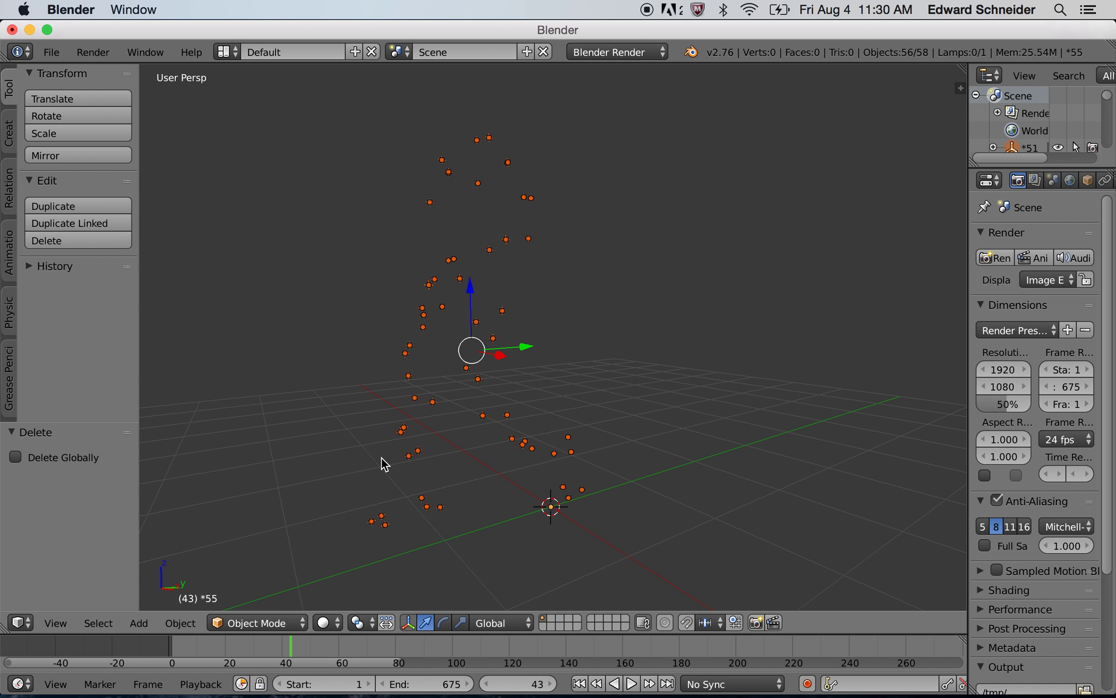
{"action": "left_click", "coordinate": [579, 685]}
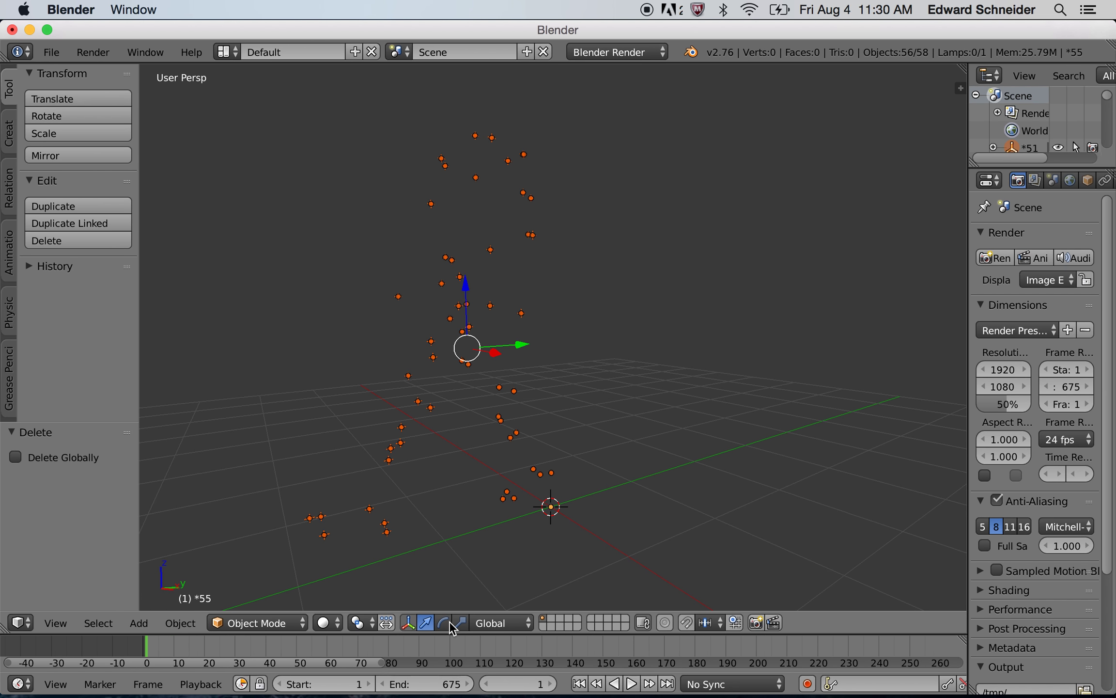
{"action": "middle_click_drag", "start_coordinate": [639, 436], "coordinate": [606, 472]}
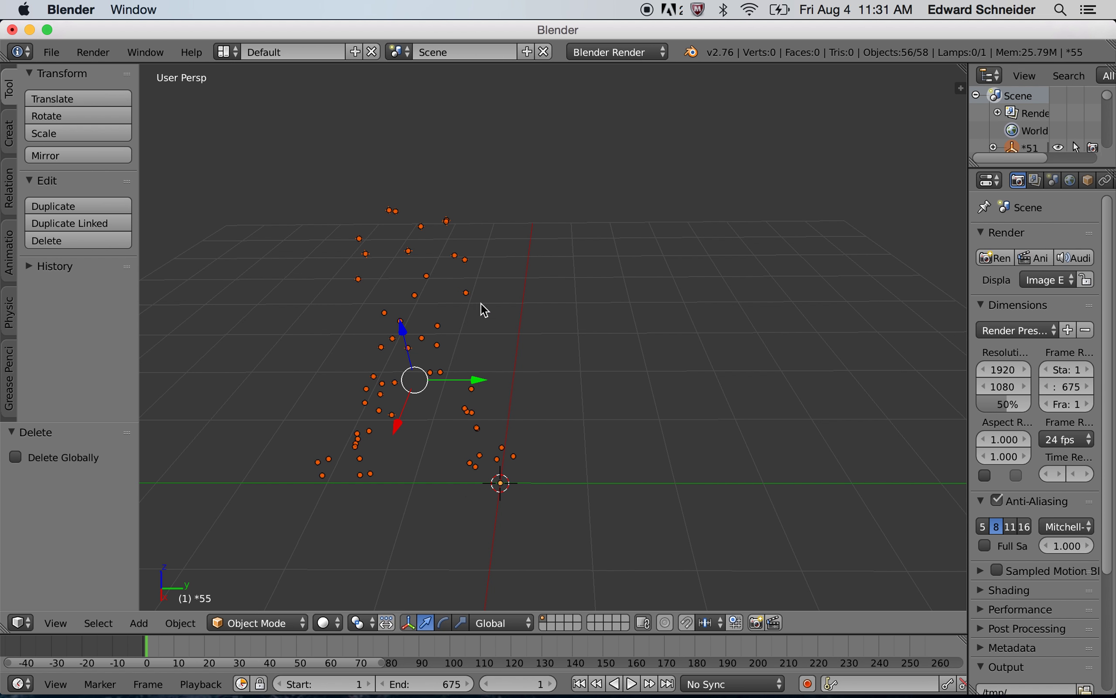
{"action": "middle_click_drag", "start_coordinate": [456, 299], "coordinate": [433, 489]}
{"action": "left_click_drag", "start_coordinate": [231, 646], "coordinate": [301, 643]}
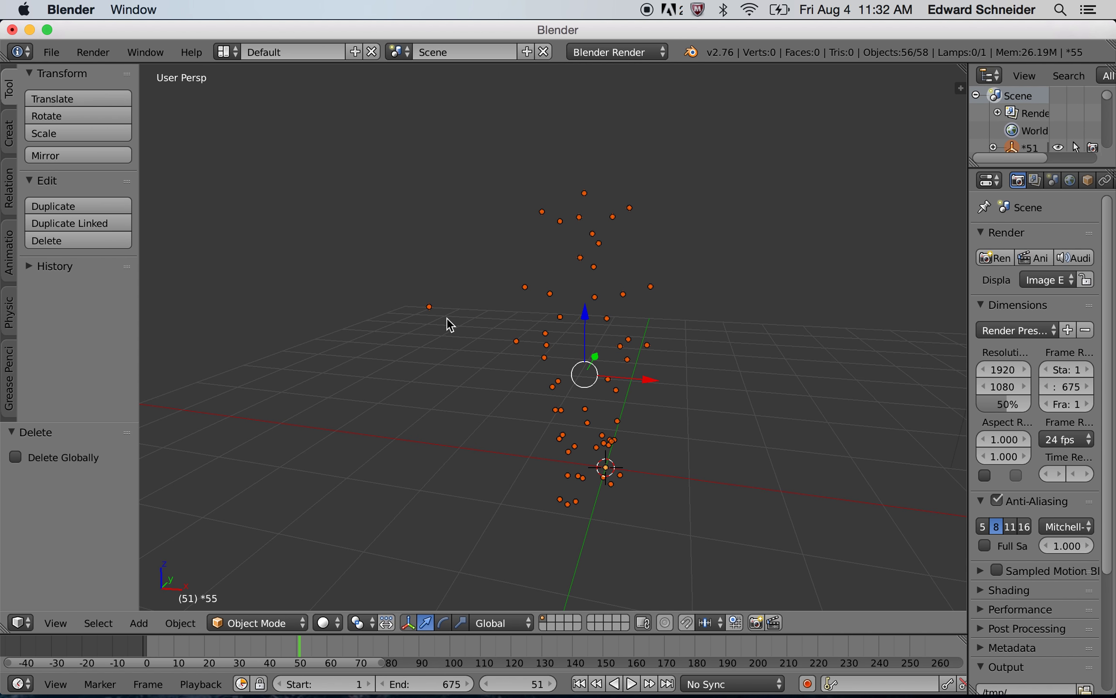
{"action": "key", "text": "alt+a"}
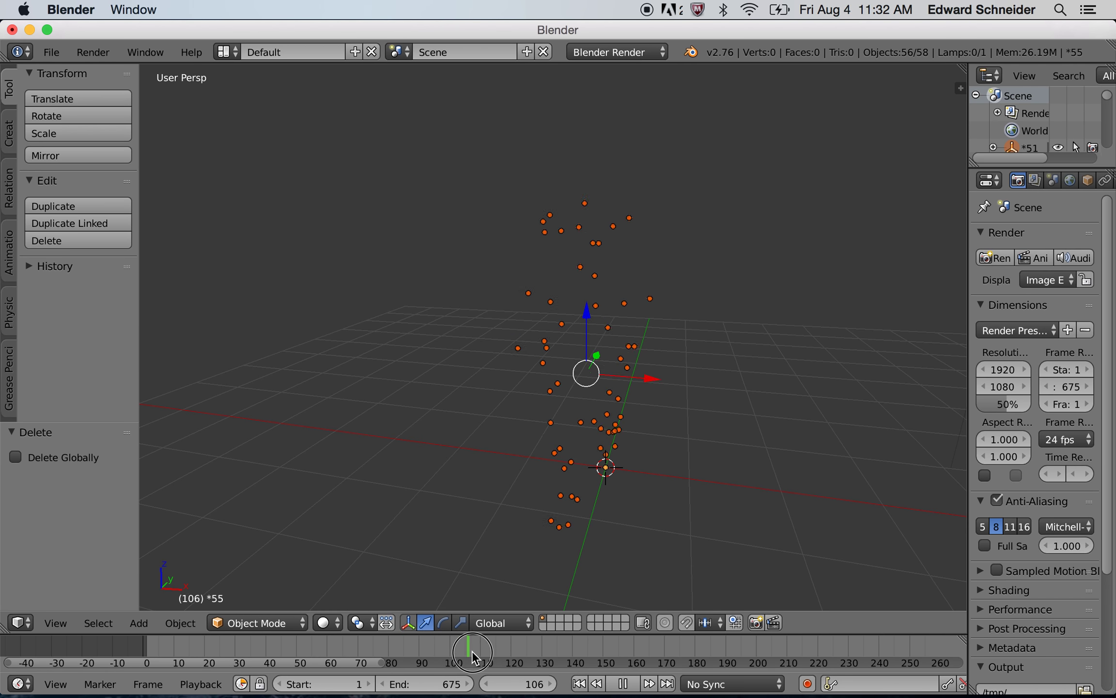
{"action": "left_click_drag", "start_coordinate": [524, 652], "coordinate": [503, 652]}
{"action": "key", "text": "alt+a"}
Select the stray marker *53 near the upper body and enlarge the outliner to show the marker list.
{"action": "right_click", "coordinate": [538, 252]}
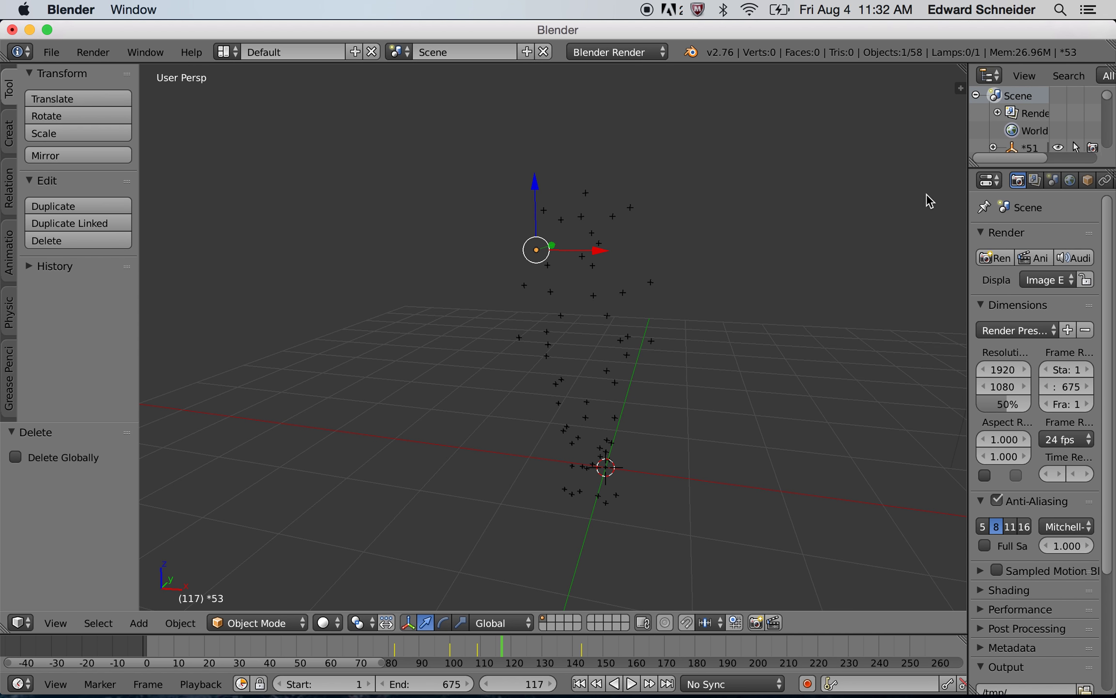
{"action": "left_click_drag", "start_coordinate": [970, 199], "coordinate": [845, 193]}
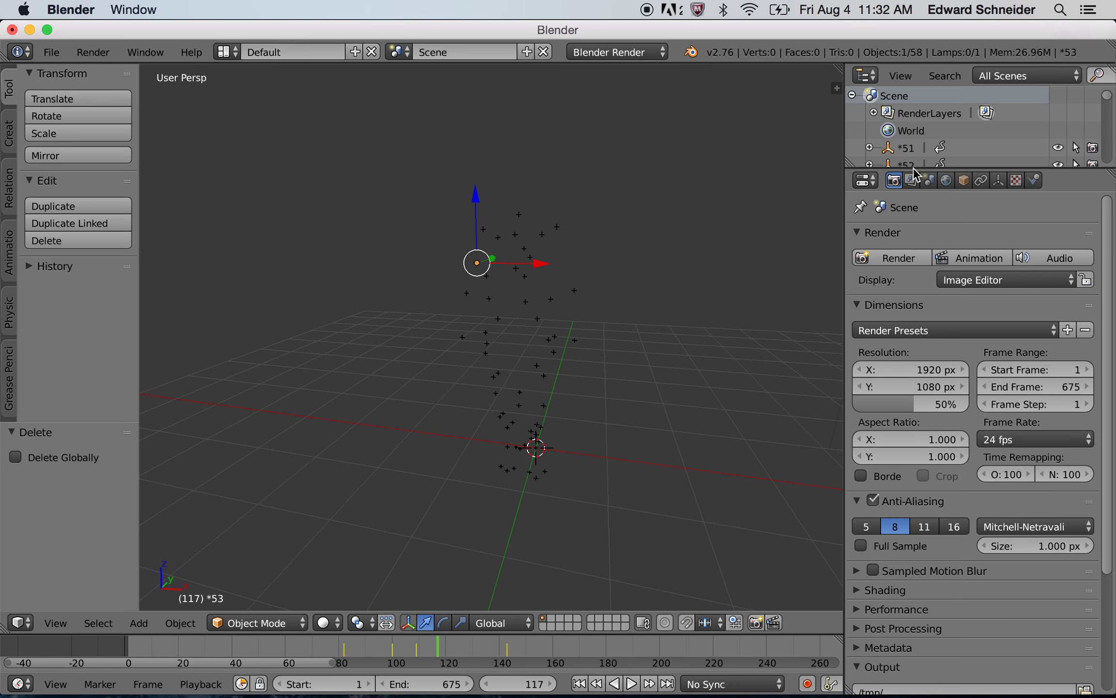
{"action": "left_click_drag", "start_coordinate": [917, 165], "coordinate": [912, 514]}
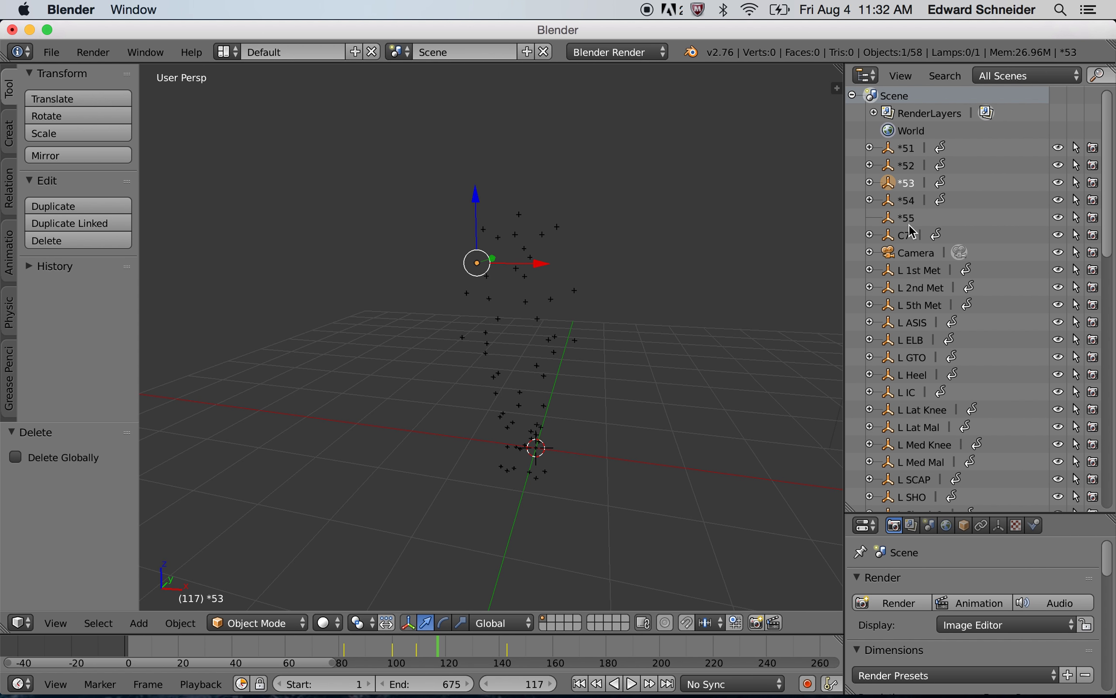
Select marker *51 and check its motion by playing and scrubbing the timeline back to frame 64.
{"action": "left_click", "coordinate": [906, 147]}
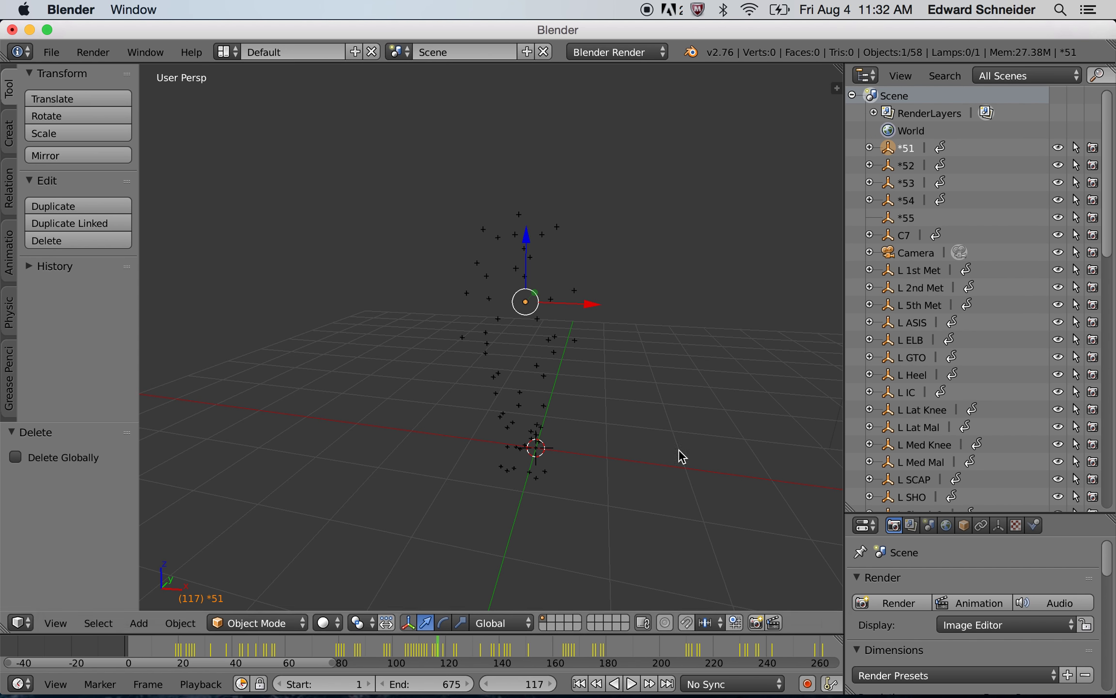
{"action": "left_click", "coordinate": [469, 657]}
{"action": "key", "text": "alt+a"}
{"action": "left_click_drag", "start_coordinate": [468, 658], "coordinate": [297, 672]}
{"action": "key", "text": "alt+a"}
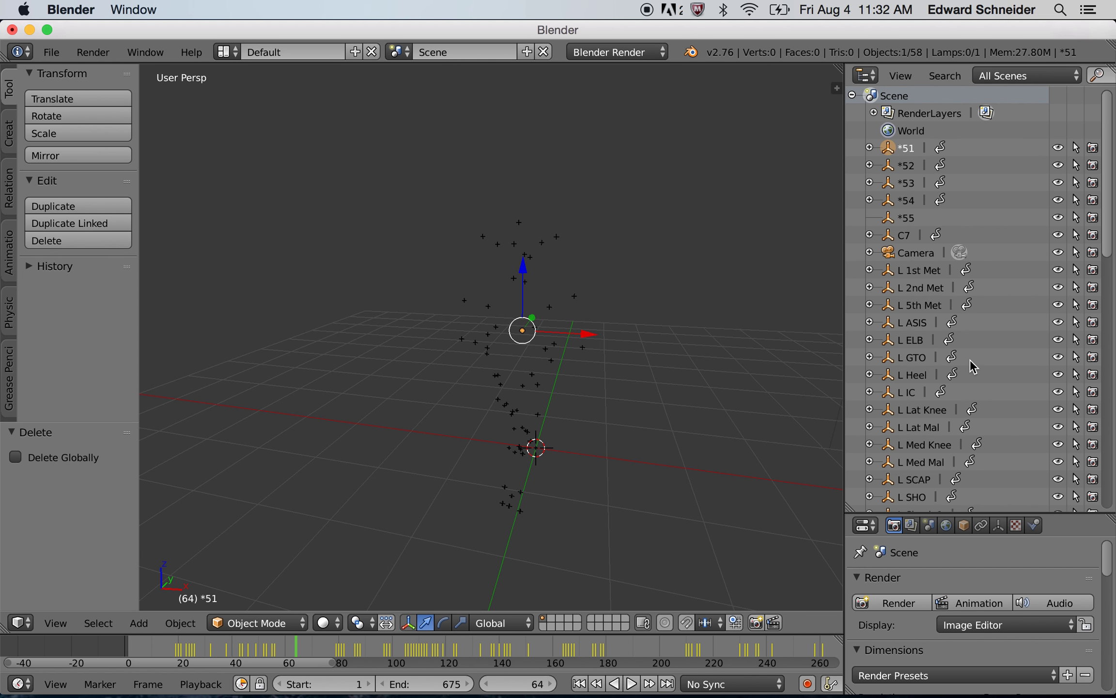
Check marker *55 and look through the outliner list to compare the unlabelled markers with the named body markers.
{"action": "left_click", "coordinate": [907, 218]}
{"action": "scroll", "coordinate": [923, 410], "scroll_direction": "down", "scroll_amount": 4}
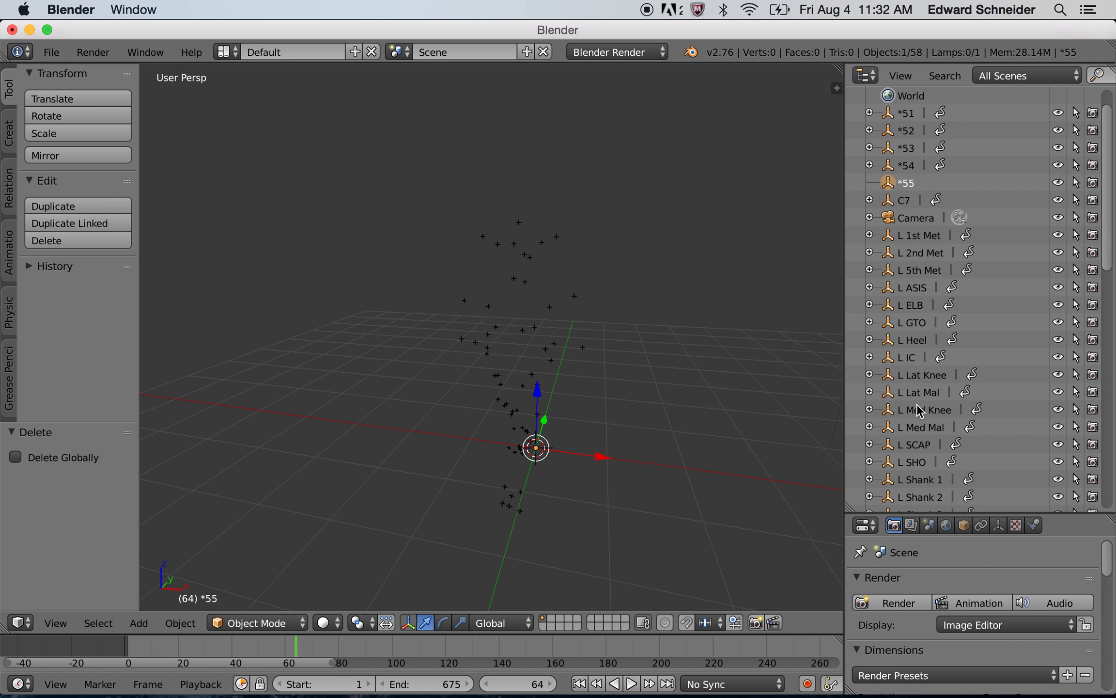
{"action": "scroll", "coordinate": [923, 426], "scroll_direction": "down", "scroll_amount": 12}
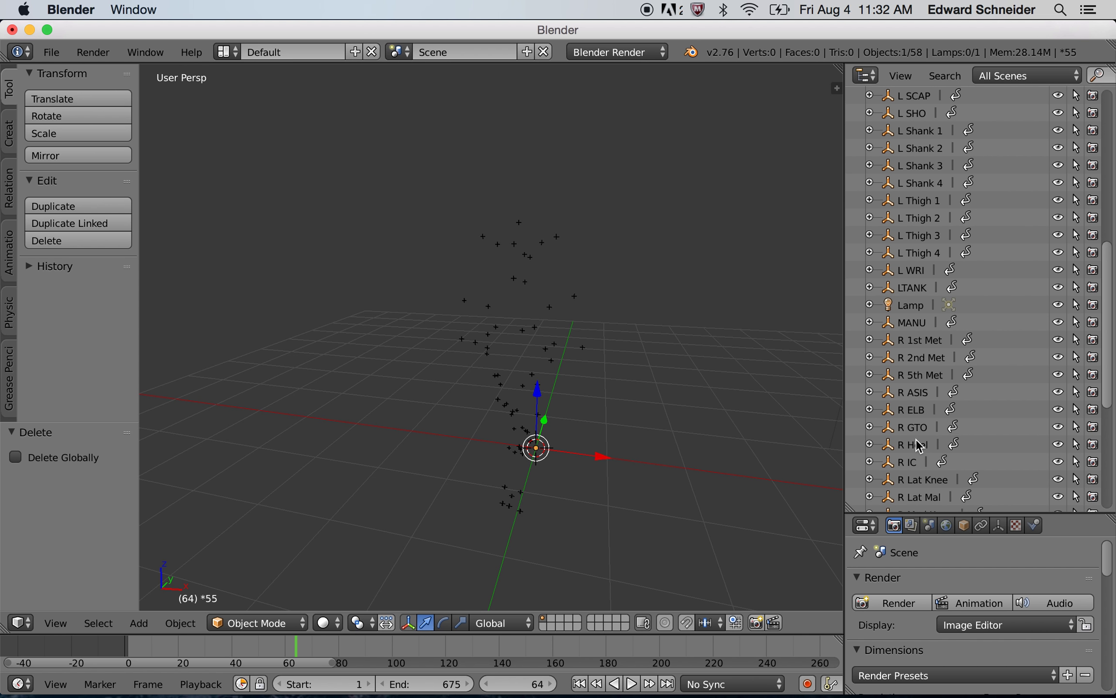
{"action": "scroll", "coordinate": [913, 456], "scroll_direction": "up", "scroll_amount": 3}
{"action": "scroll", "coordinate": [911, 455], "scroll_direction": "up", "scroll_amount": 15}
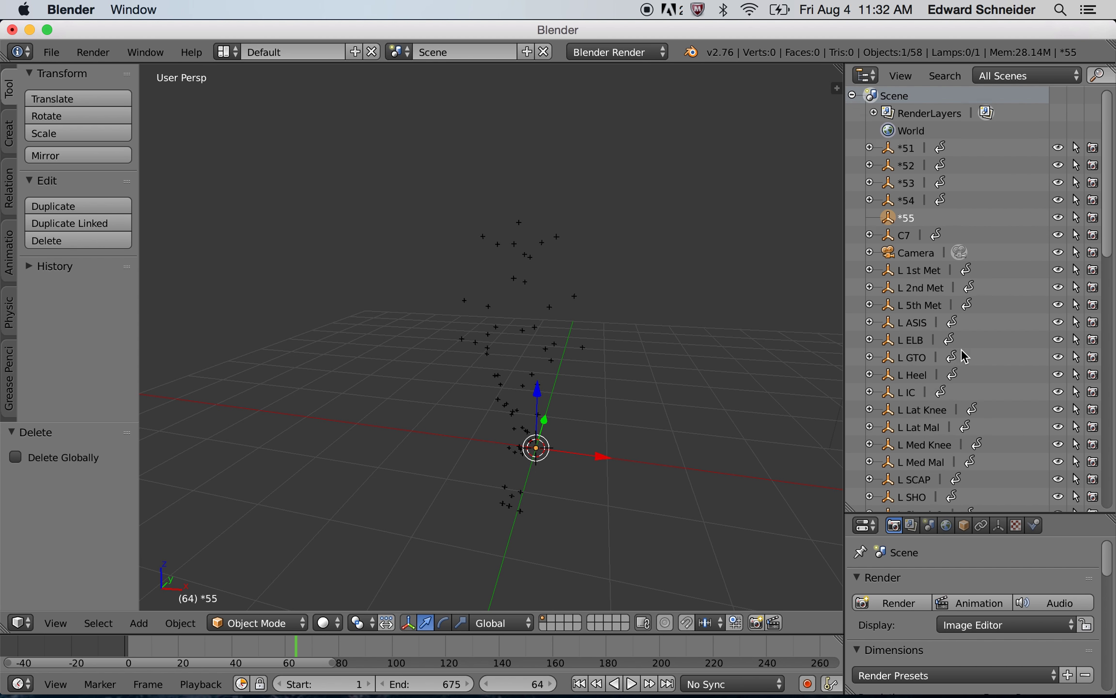
{"action": "scroll", "coordinate": [927, 360], "scroll_direction": "down", "scroll_amount": 3}
{"action": "scroll", "coordinate": [927, 362], "scroll_direction": "down", "scroll_amount": 10}
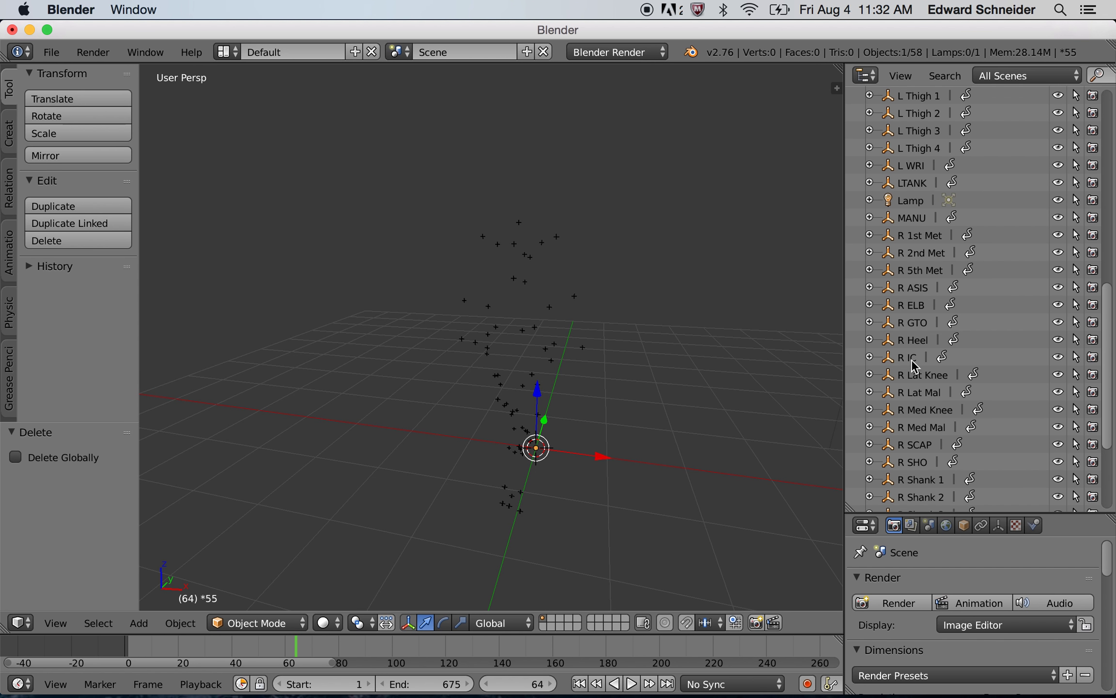
{"action": "scroll", "coordinate": [915, 367], "scroll_direction": "up", "scroll_amount": 3}
{"action": "scroll", "coordinate": [902, 395], "scroll_direction": "down", "scroll_amount": 4}
{"action": "scroll", "coordinate": [900, 409], "scroll_direction": "up", "scroll_amount": 3}
{"action": "scroll", "coordinate": [899, 409], "scroll_direction": "up", "scroll_amount": 8}
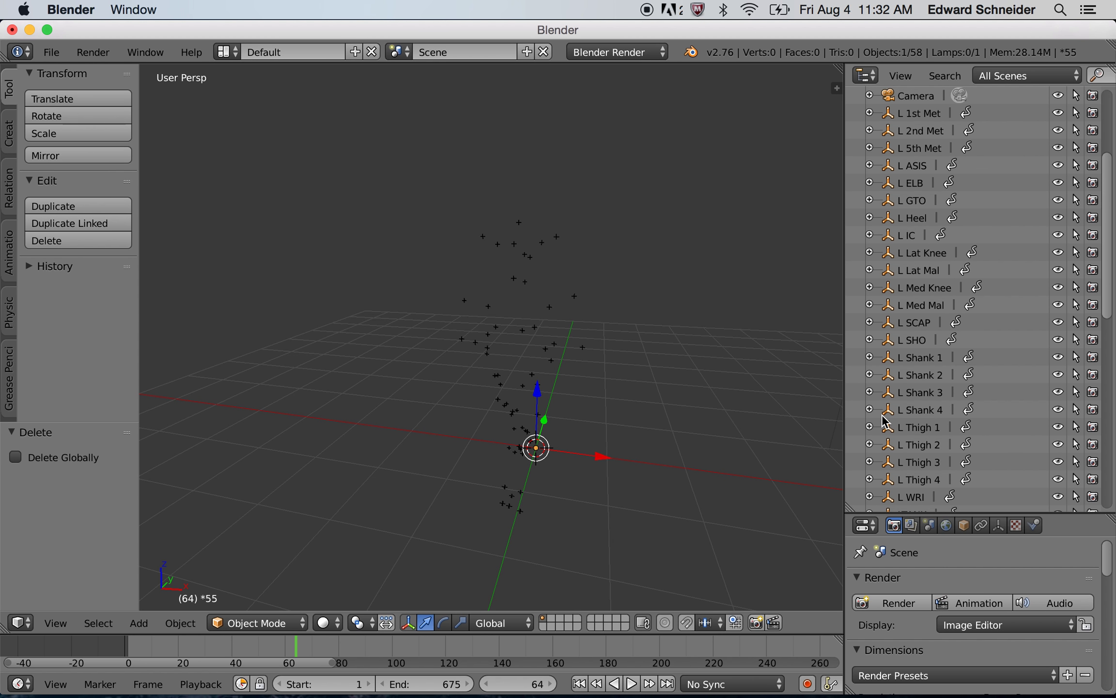
{"action": "scroll", "coordinate": [885, 421], "scroll_direction": "up", "scroll_amount": 4}
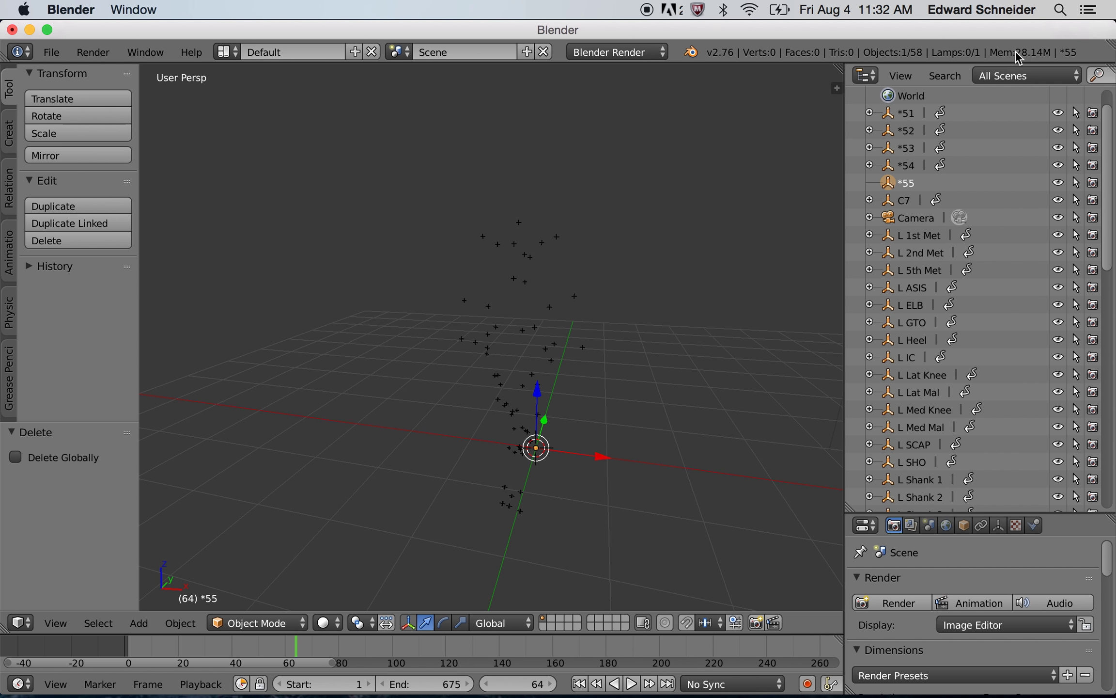
Delete the unlabelled marker *51 from the scene.
{"action": "left_click", "coordinate": [918, 129]}
{"action": "left_click", "coordinate": [914, 115]}
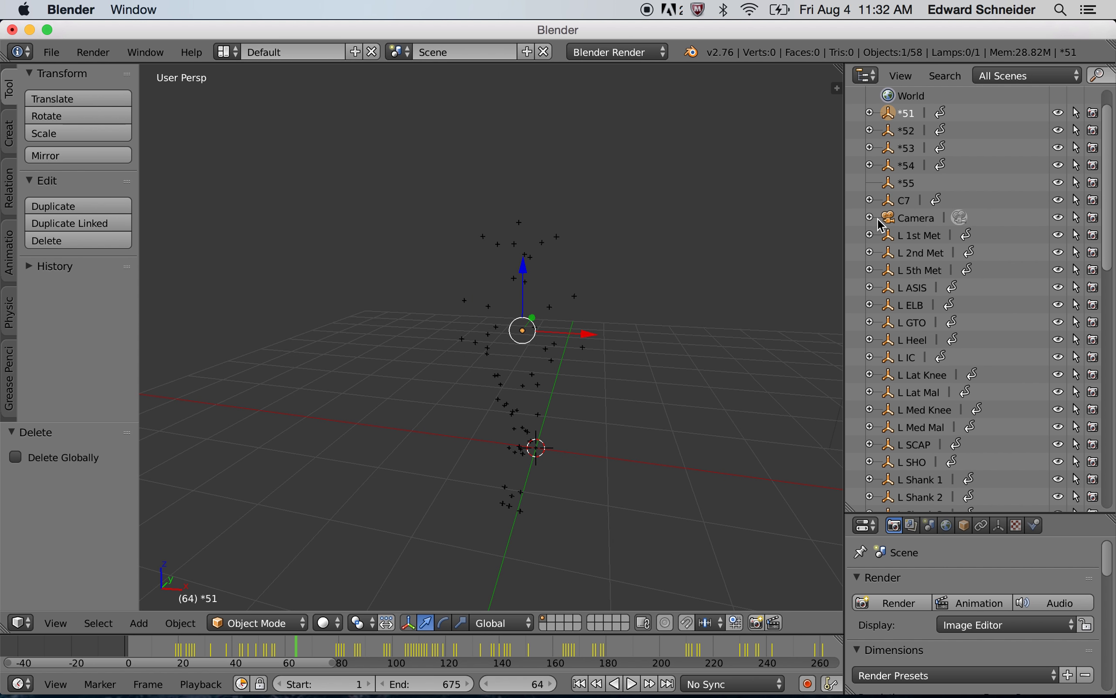
{"action": "left_click", "coordinate": [911, 184], "text": "shift"}
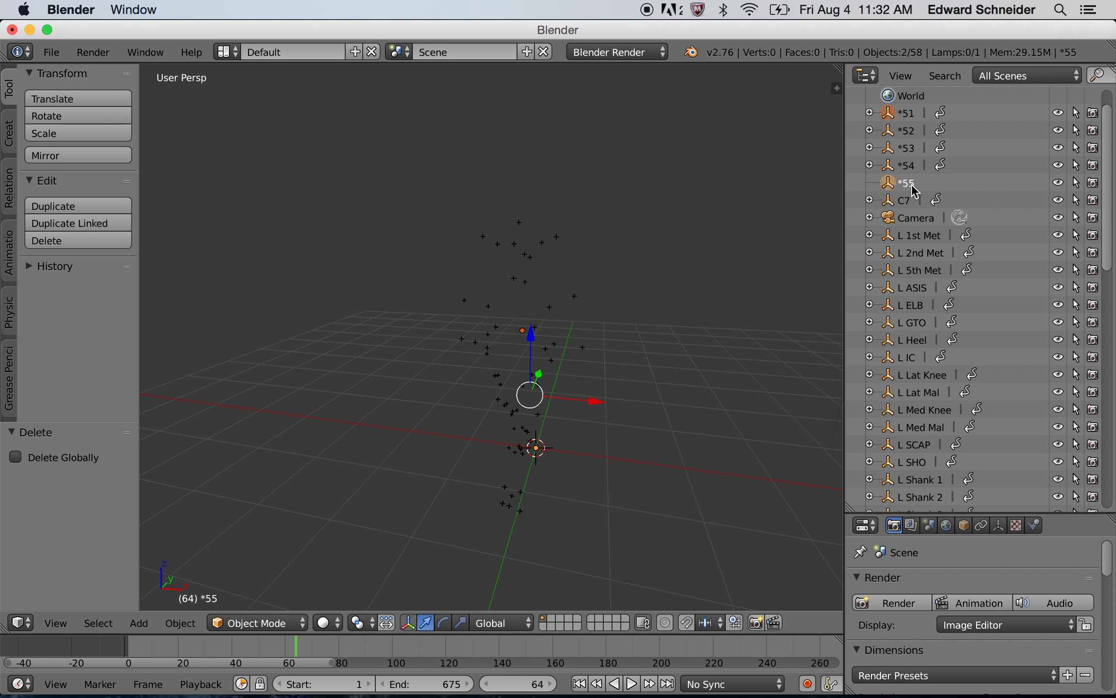
{"action": "left_click", "coordinate": [914, 166]}
{"action": "left_click", "coordinate": [912, 117]}
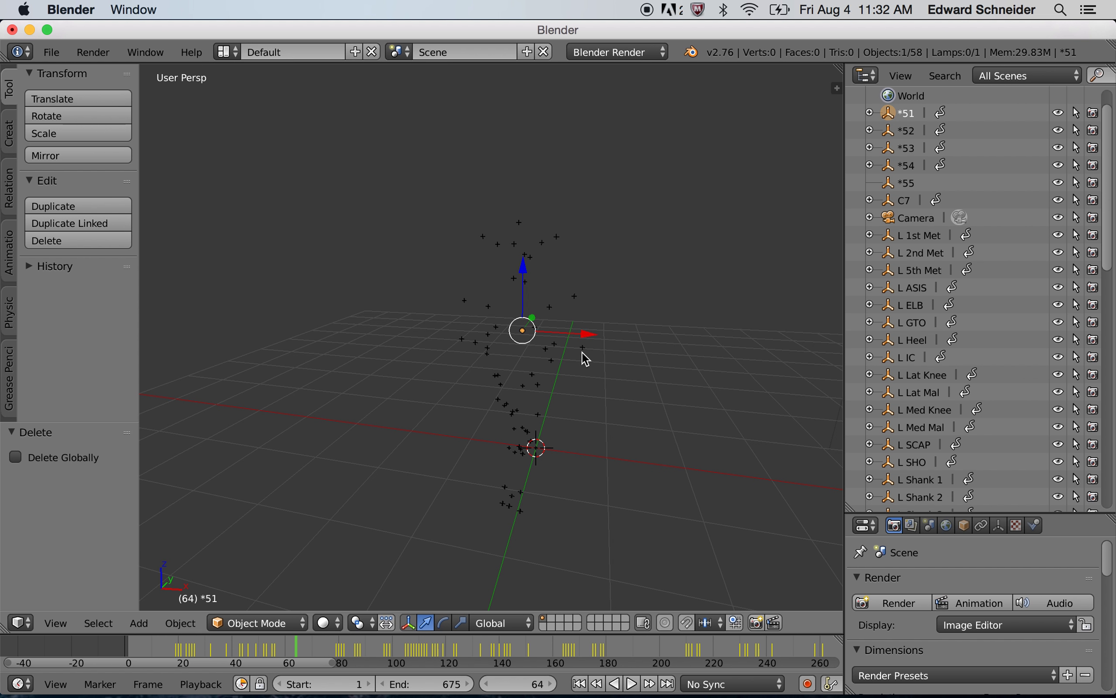
{"action": "key", "text": "Delete"}
Check the unlabelled marker *52 by playing and scrubbing the animation back to frame 55, and delete it.
{"action": "left_click", "coordinate": [907, 113]}
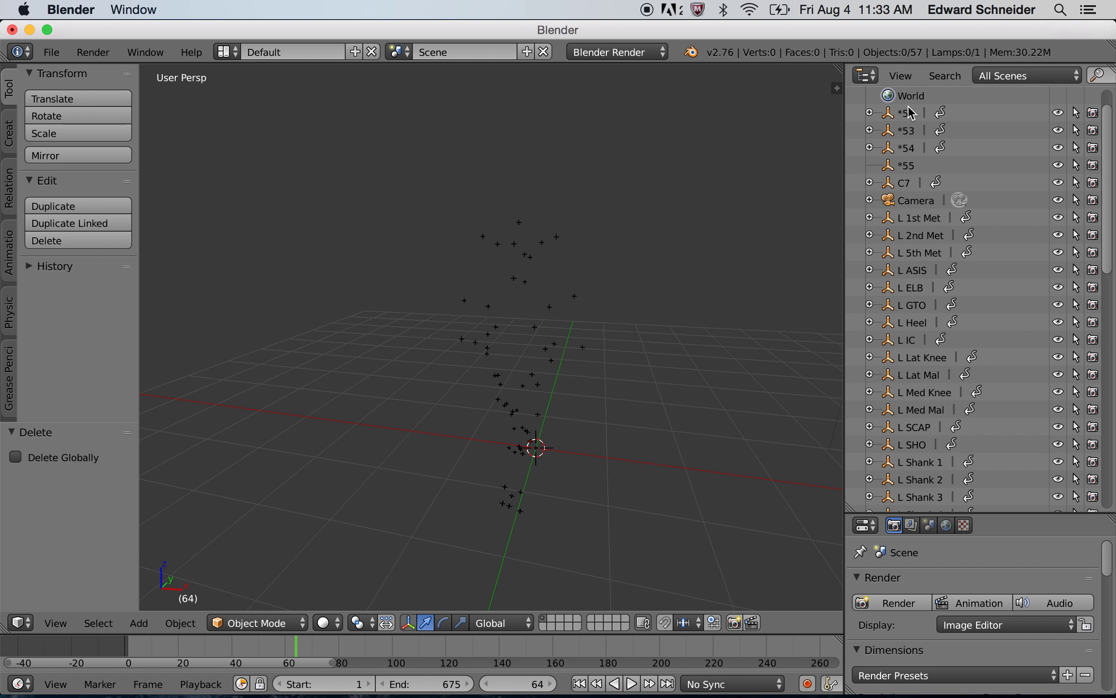
{"action": "key", "text": "alt+a"}
{"action": "left_click_drag", "start_coordinate": [359, 652], "coordinate": [272, 635]}
{"action": "key", "text": "alt+a"}
{"action": "key", "text": "x"}
{"action": "left_click", "coordinate": [594, 342]}
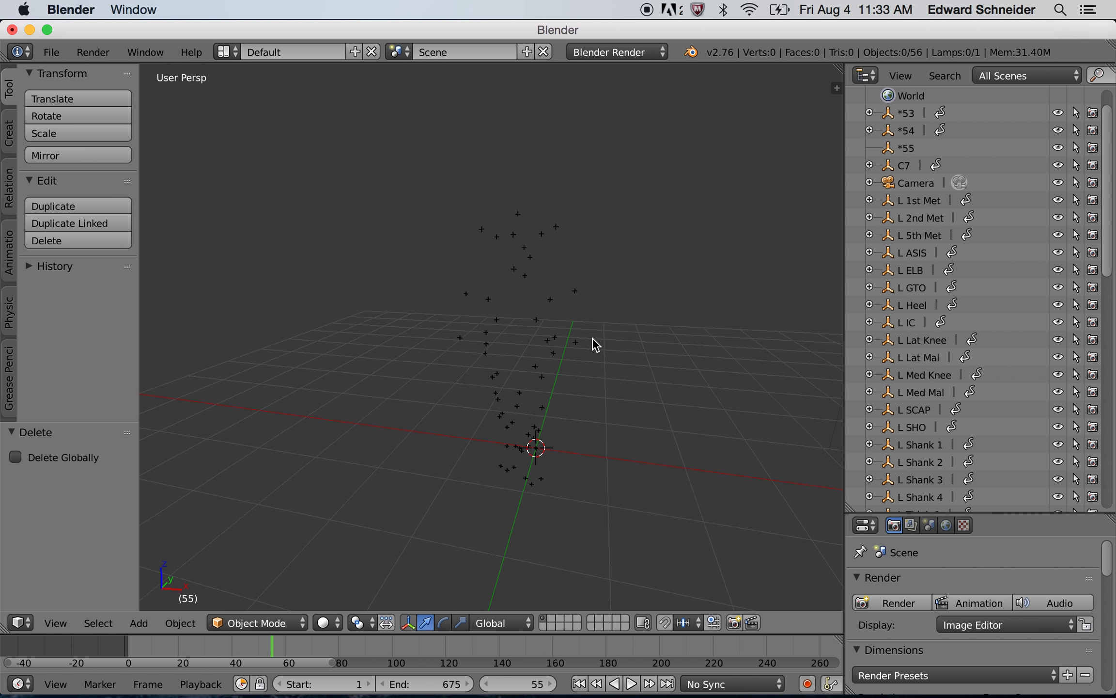
Delete the remaining unlabelled markers *53, *54 and *55 one after another.
{"action": "left_click", "coordinate": [906, 113]}
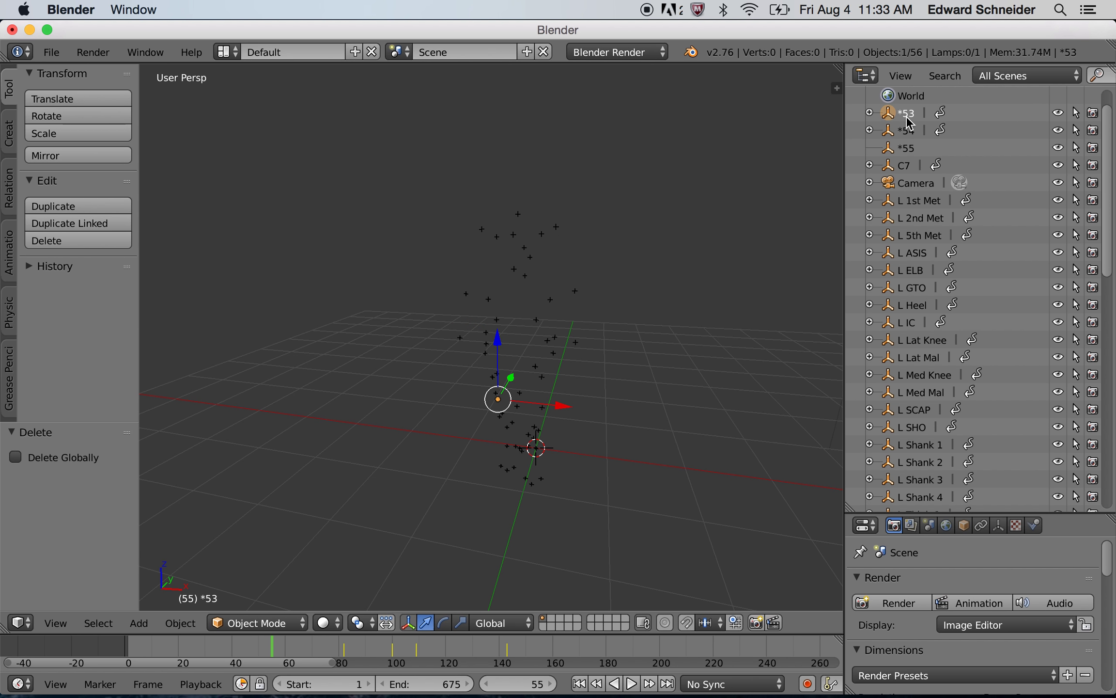
{"action": "key", "text": "KP_Add"}
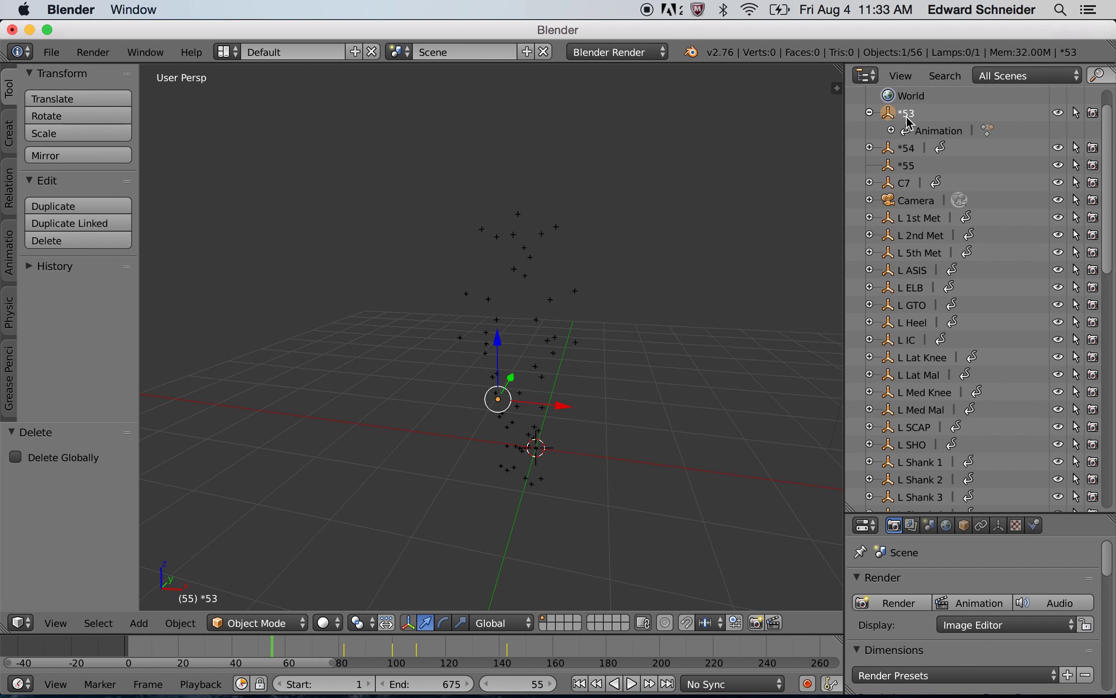
{"action": "key", "text": "x"}
{"action": "left_click", "coordinate": [638, 151]}
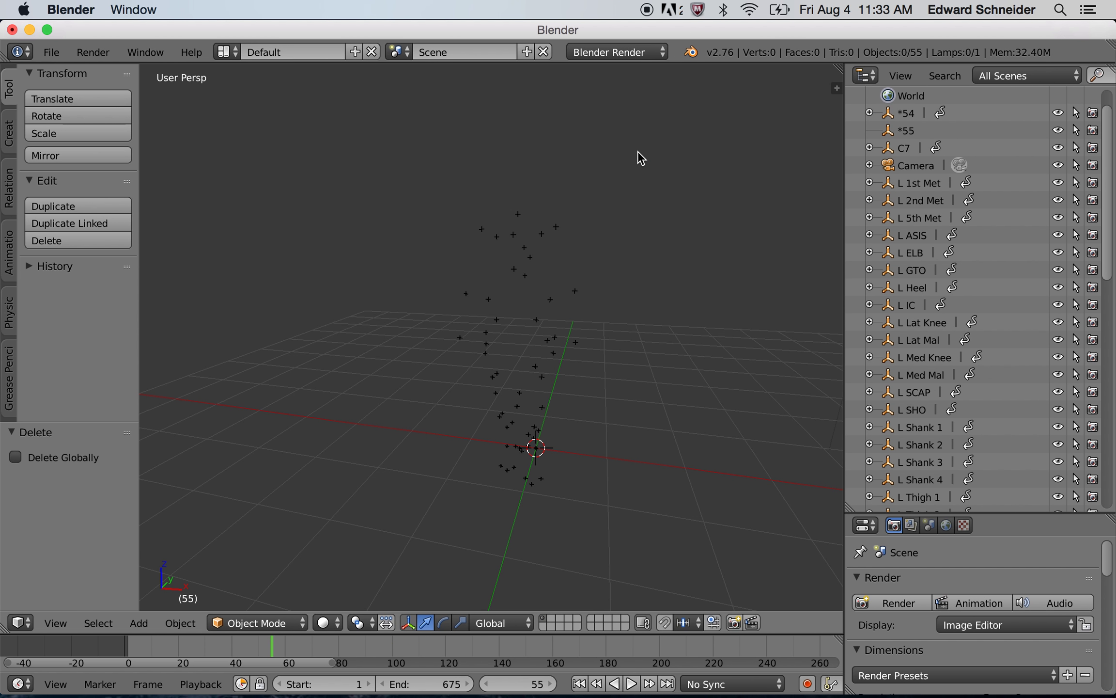
{"action": "left_click", "coordinate": [906, 113]}
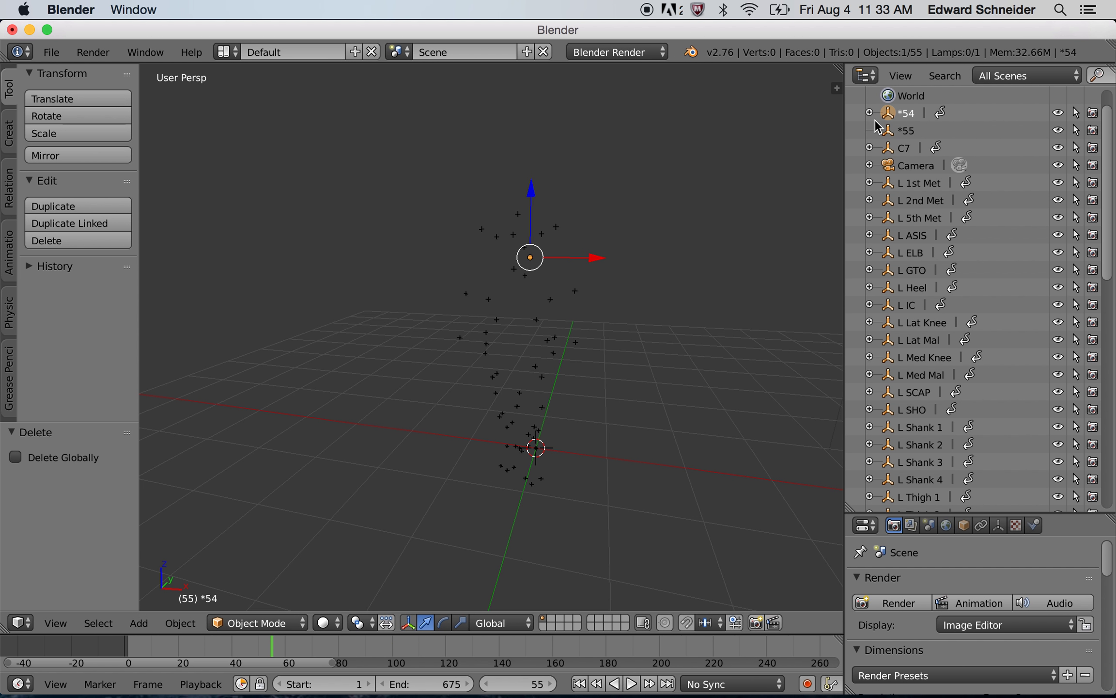
{"action": "key", "text": "x"}
{"action": "left_click", "coordinate": [736, 194]}
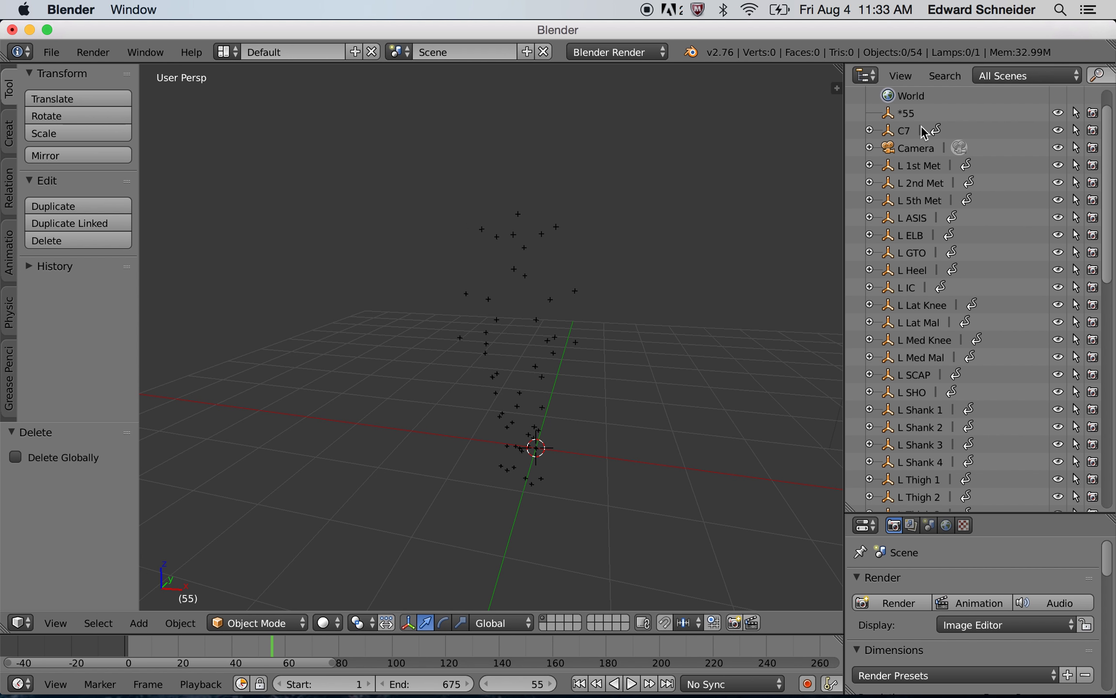
{"action": "left_click", "coordinate": [906, 113]}
{"action": "key", "text": "x"}
{"action": "left_click", "coordinate": [688, 191]}
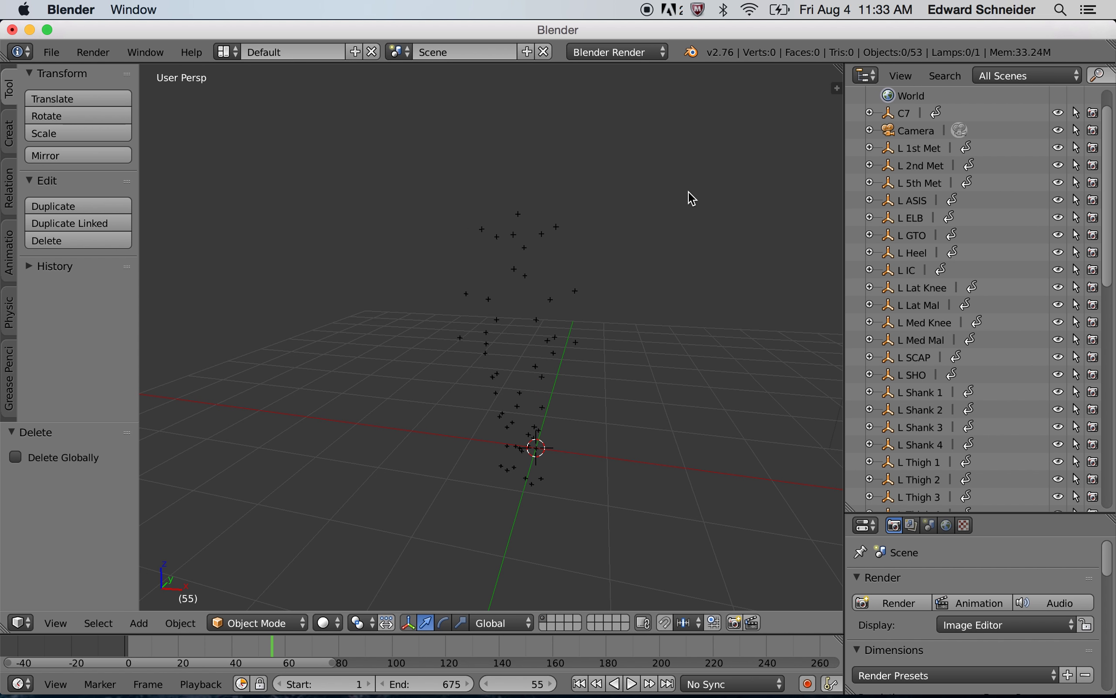
Play and scrub the motion with marker C7 selected, and look through the outliner list of labelled body markers.
{"action": "left_click", "coordinate": [903, 114]}
{"action": "key", "text": "alt+a"}
{"action": "left_click", "coordinate": [456, 654]}
{"action": "left_click_drag", "start_coordinate": [455, 655], "coordinate": [264, 667]}
{"action": "key", "text": "alt+a"}
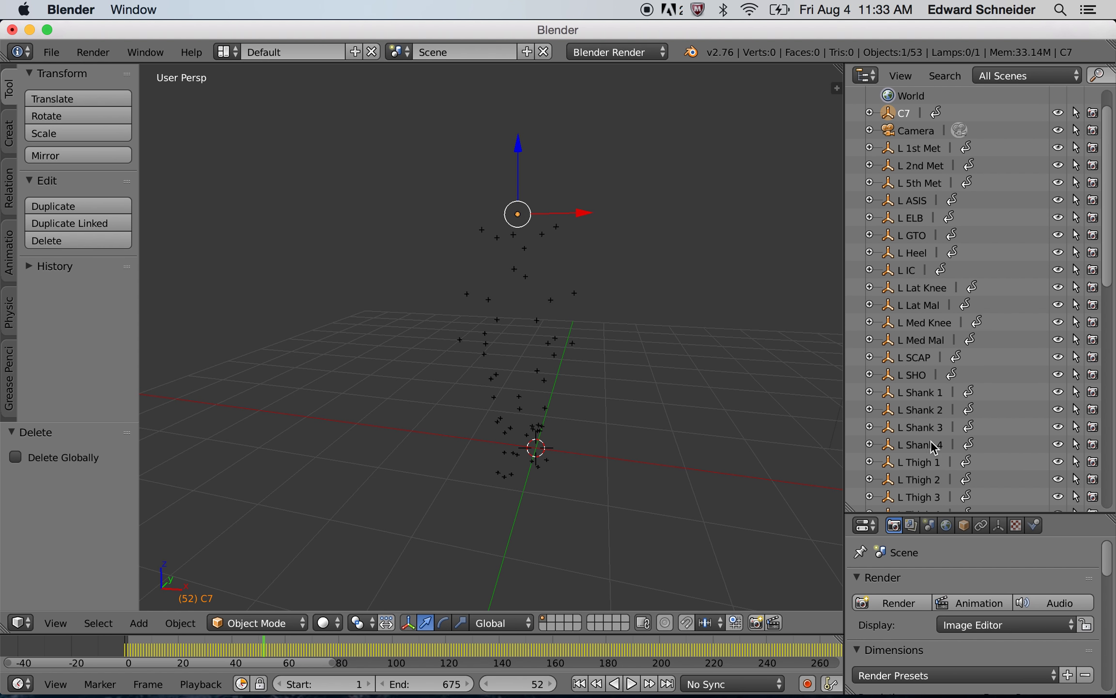
{"action": "scroll", "coordinate": [940, 393], "scroll_direction": "up", "scroll_amount": 2}
{"action": "scroll", "coordinate": [940, 394], "scroll_direction": "down", "scroll_amount": 6}
{"action": "scroll", "coordinate": [933, 402], "scroll_direction": "down", "scroll_amount": 2}
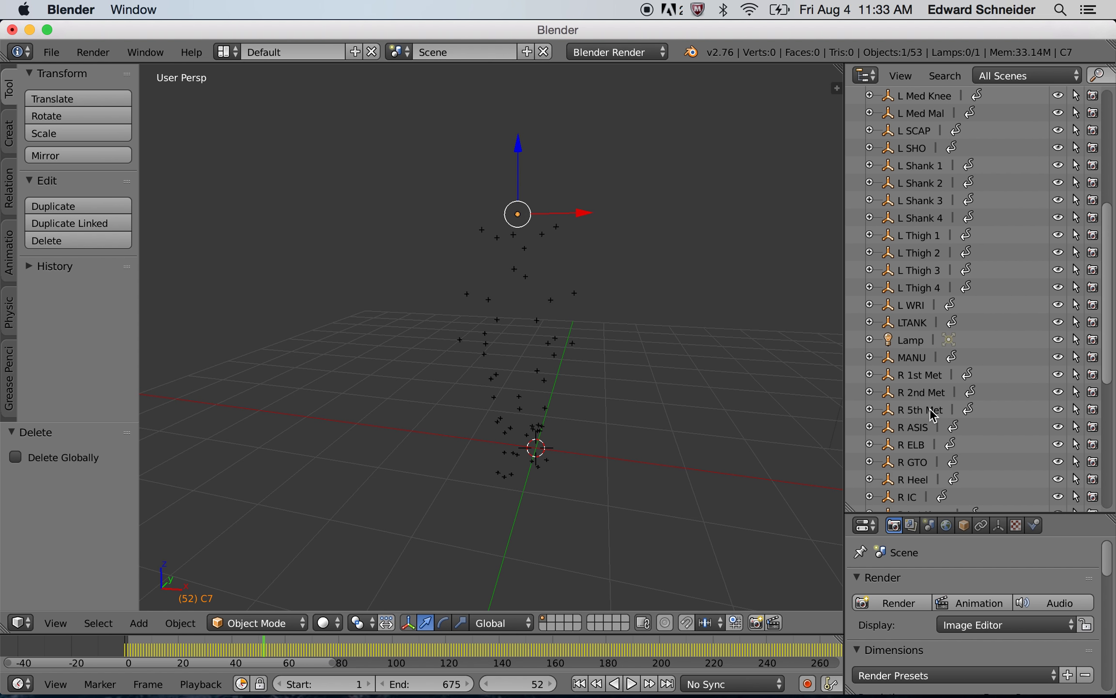
{"action": "scroll", "coordinate": [931, 409], "scroll_direction": "down", "scroll_amount": 3}
{"action": "scroll", "coordinate": [931, 409], "scroll_direction": "up", "scroll_amount": 3}
{"action": "scroll", "coordinate": [930, 409], "scroll_direction": "up", "scroll_amount": 10}
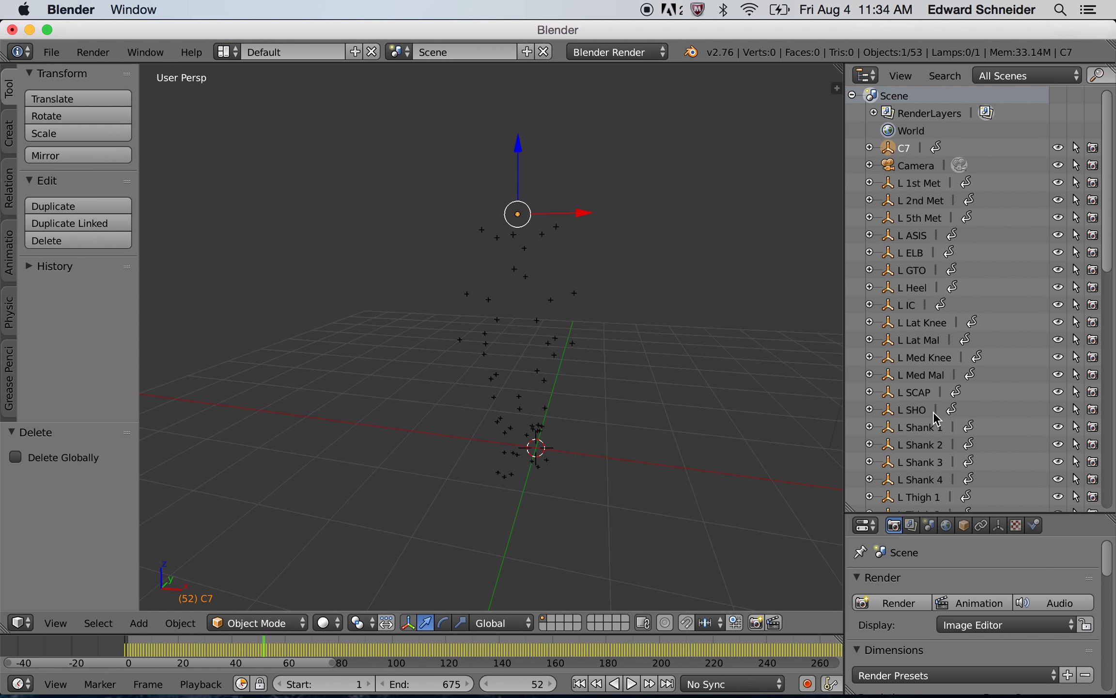
Return to frame 1 and set up the workspace with a wider 3D view and the object creation tools.
{"action": "left_click", "coordinate": [578, 684]}
{"action": "left_click_drag", "start_coordinate": [845, 256], "coordinate": [979, 262]}
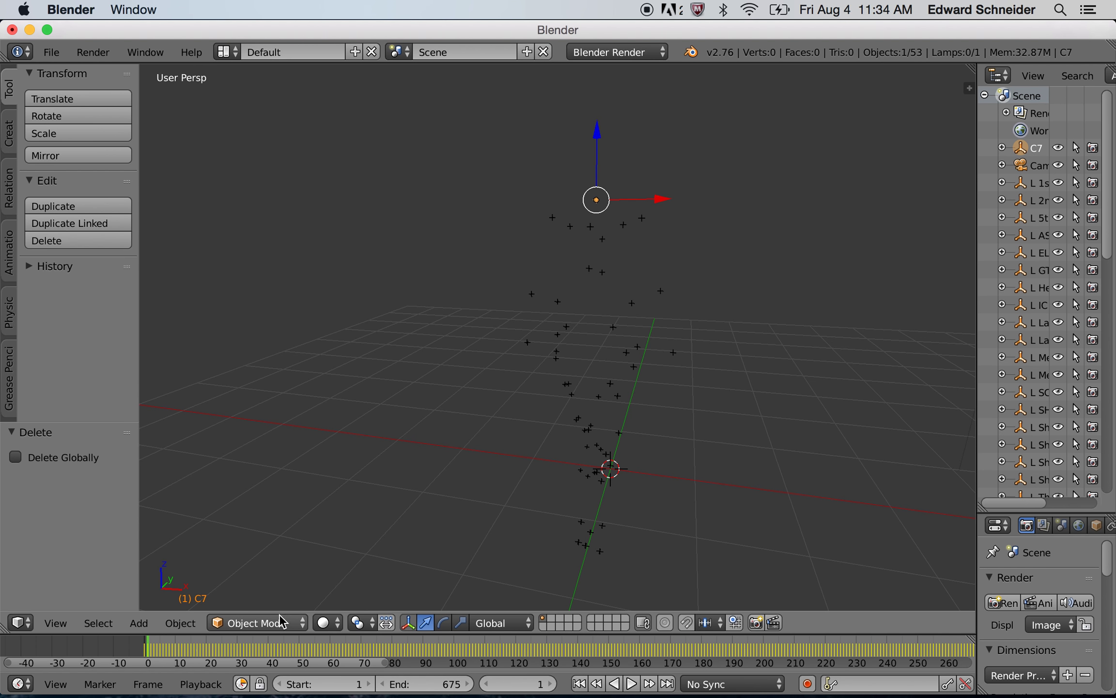
{"action": "left_click", "coordinate": [13, 138]}
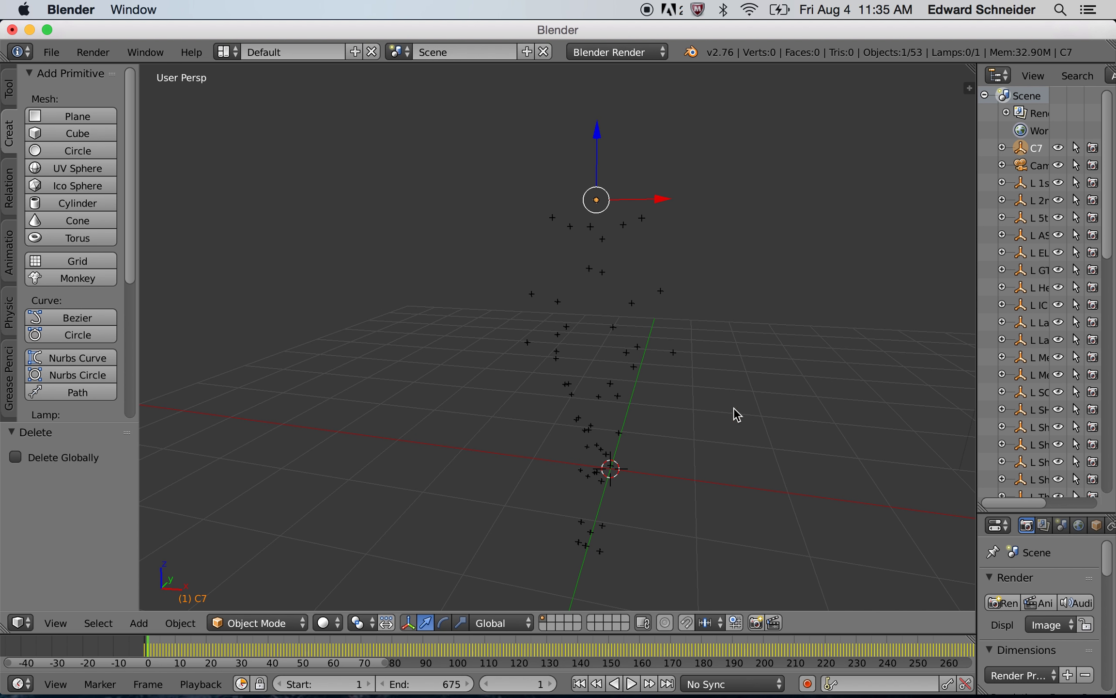
Place the 3D cursor at various spots around the markers in the perspective view.
{"action": "left_click", "coordinate": [753, 380]}
{"action": "left_click", "coordinate": [393, 300]}
{"action": "left_click", "coordinate": [383, 195]}
{"action": "left_click", "coordinate": [773, 233]}
{"action": "left_click", "coordinate": [635, 347]}
{"action": "left_click", "coordinate": [510, 359]}
{"action": "left_click", "coordinate": [418, 397]}
{"action": "left_click", "coordinate": [379, 270]}
{"action": "left_click", "coordinate": [578, 310]}
{"action": "left_click", "coordinate": [770, 329]}
Switch the 3D view to quad view and reposition the 3D cursor in the top and right views.
{"action": "left_click", "coordinate": [55, 623]}
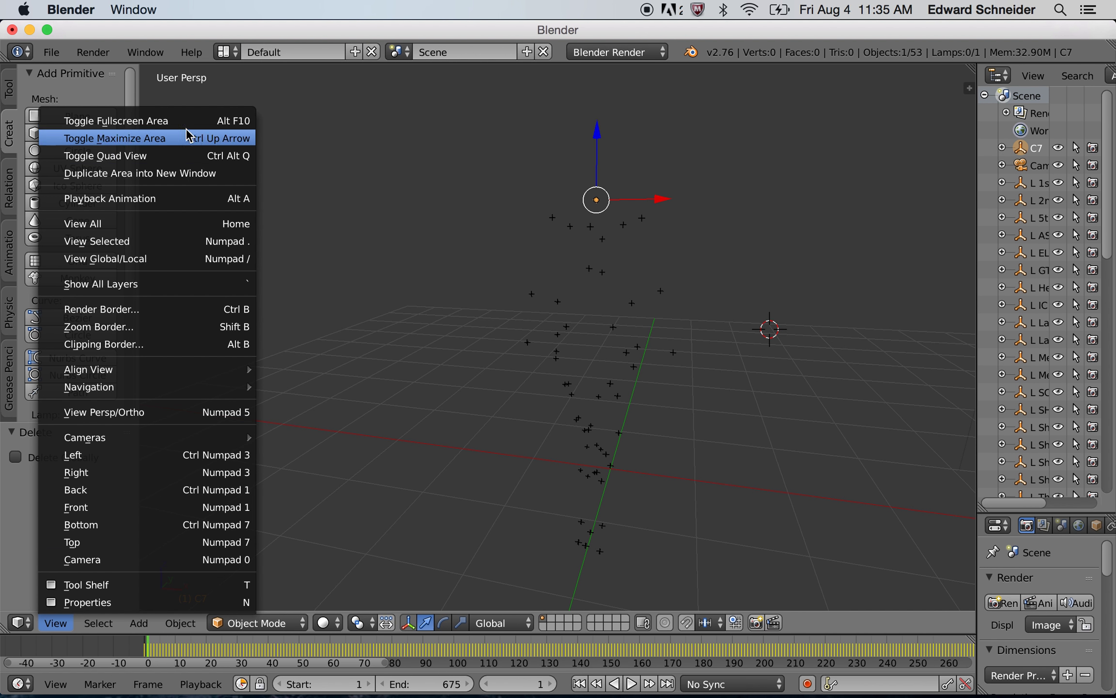
{"action": "left_click", "coordinate": [154, 157]}
{"action": "left_click", "coordinate": [416, 174]}
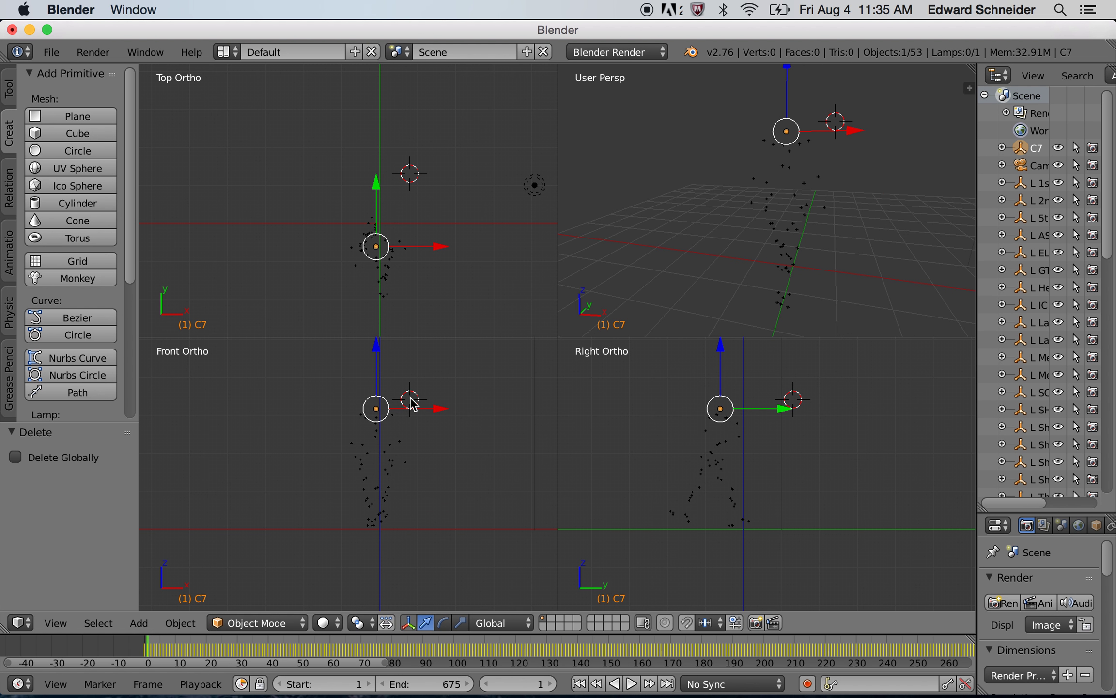
{"action": "left_click", "coordinate": [805, 441]}
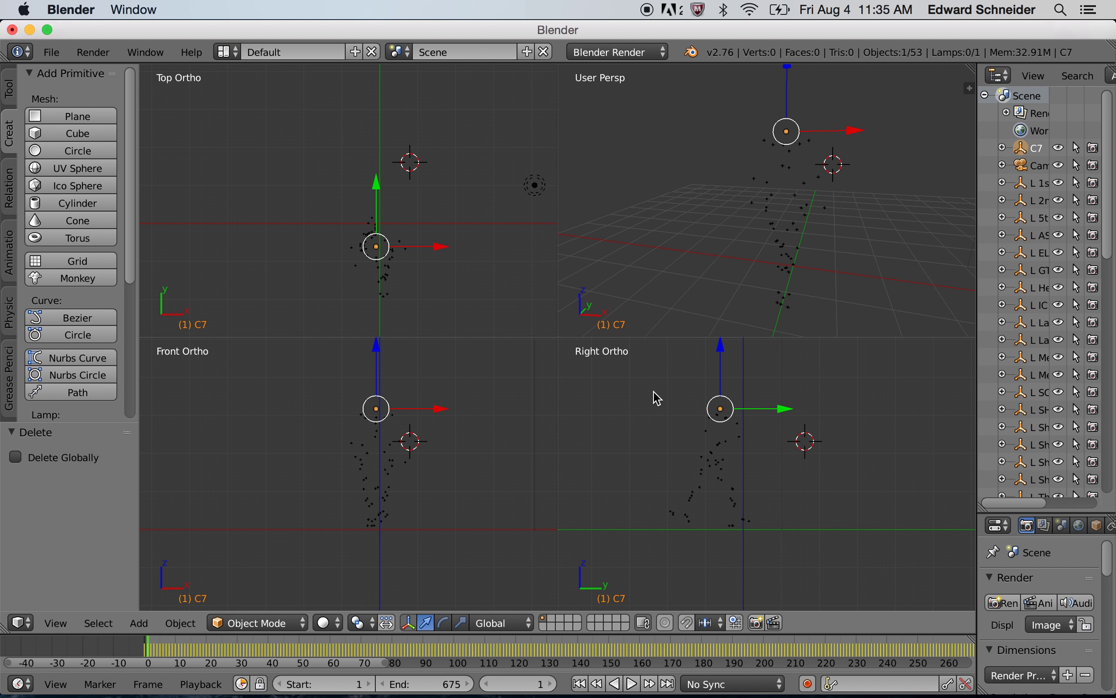
Select the lamp, place the 3D cursor over it in the top view and return to the single perspective view.
{"action": "right_click", "coordinate": [536, 188]}
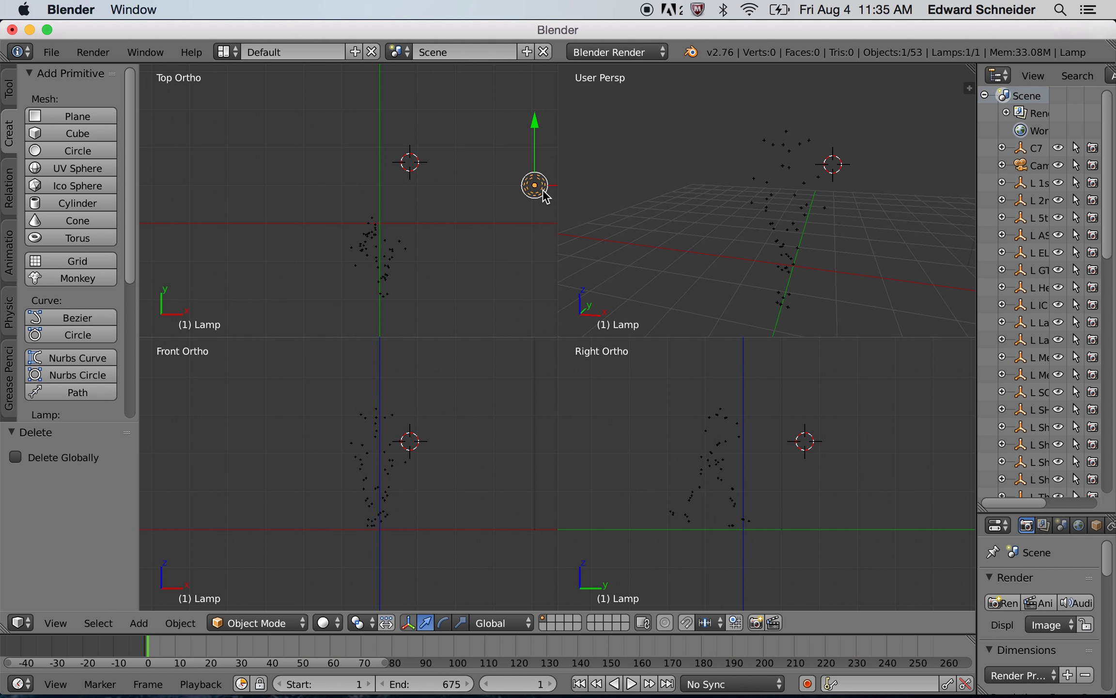
{"action": "left_click", "coordinate": [429, 215]}
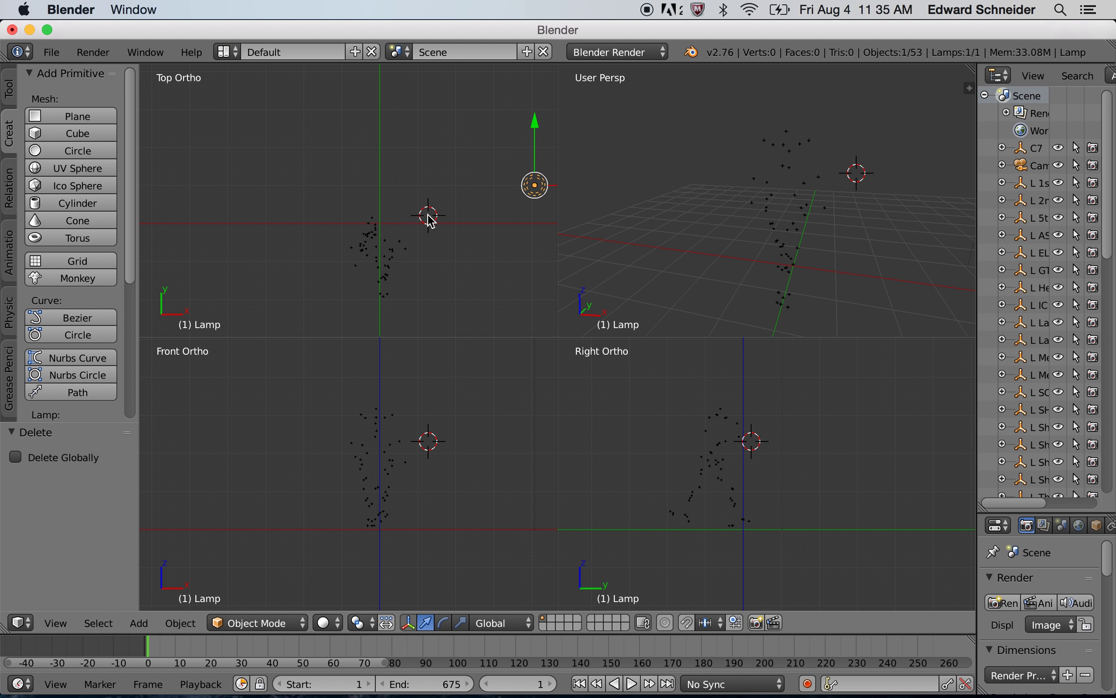
{"action": "left_click", "coordinate": [536, 188]}
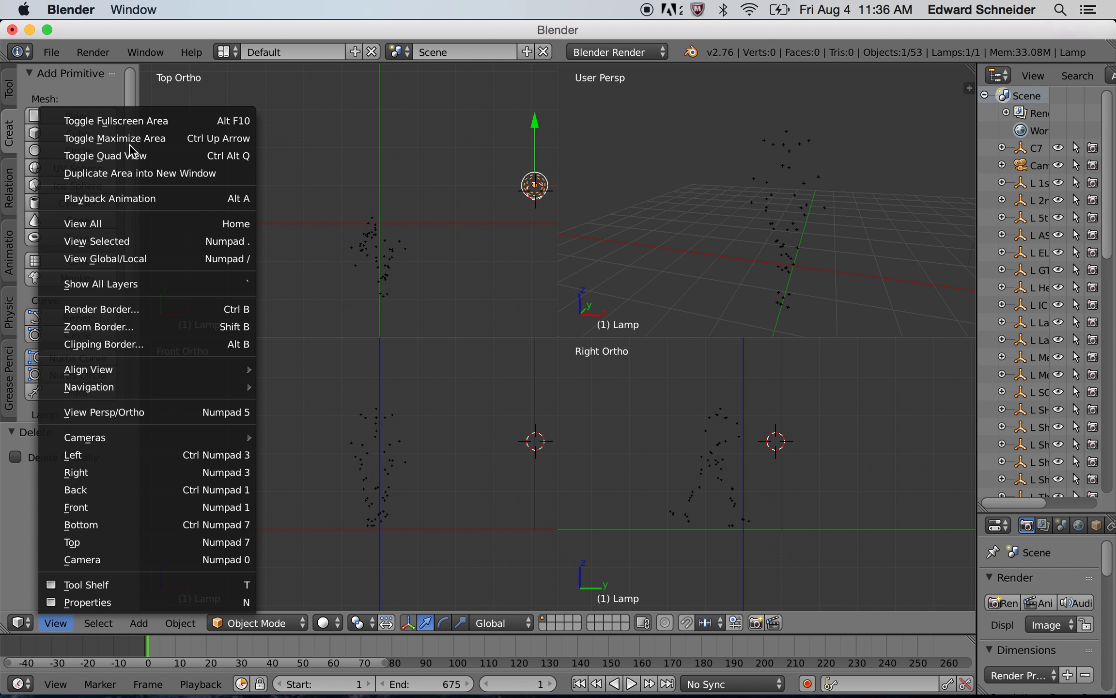
{"action": "left_click", "coordinate": [121, 156]}
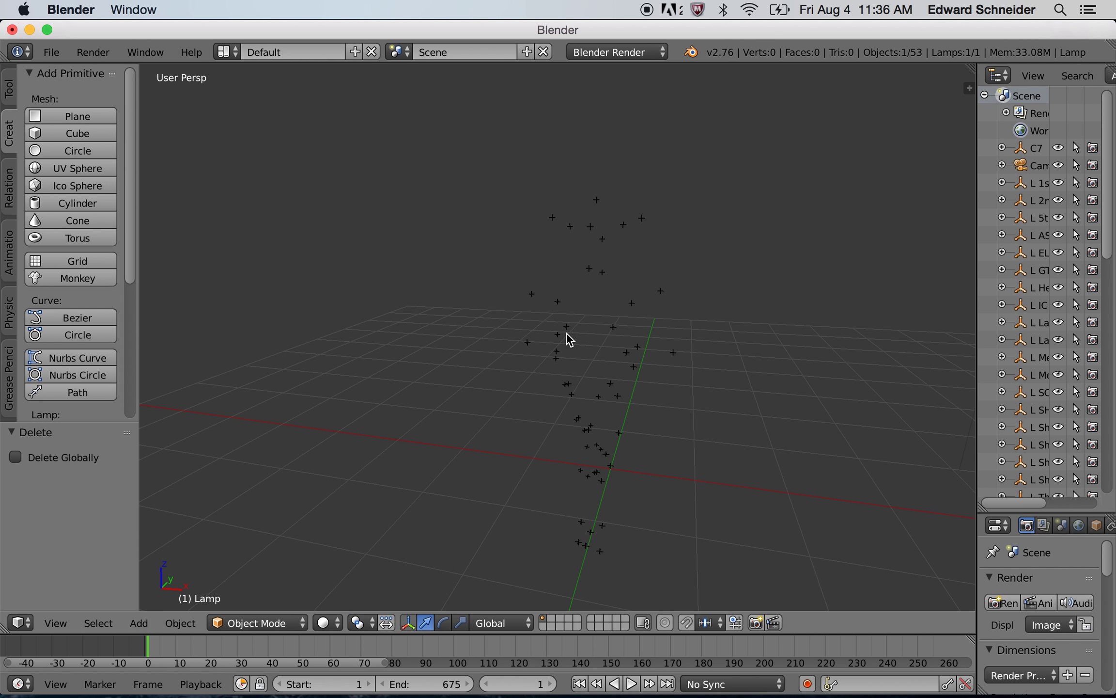
Select the C7 marker and snap the 3D cursor to it with Cursor to Selected.
{"action": "right_click", "coordinate": [597, 200]}
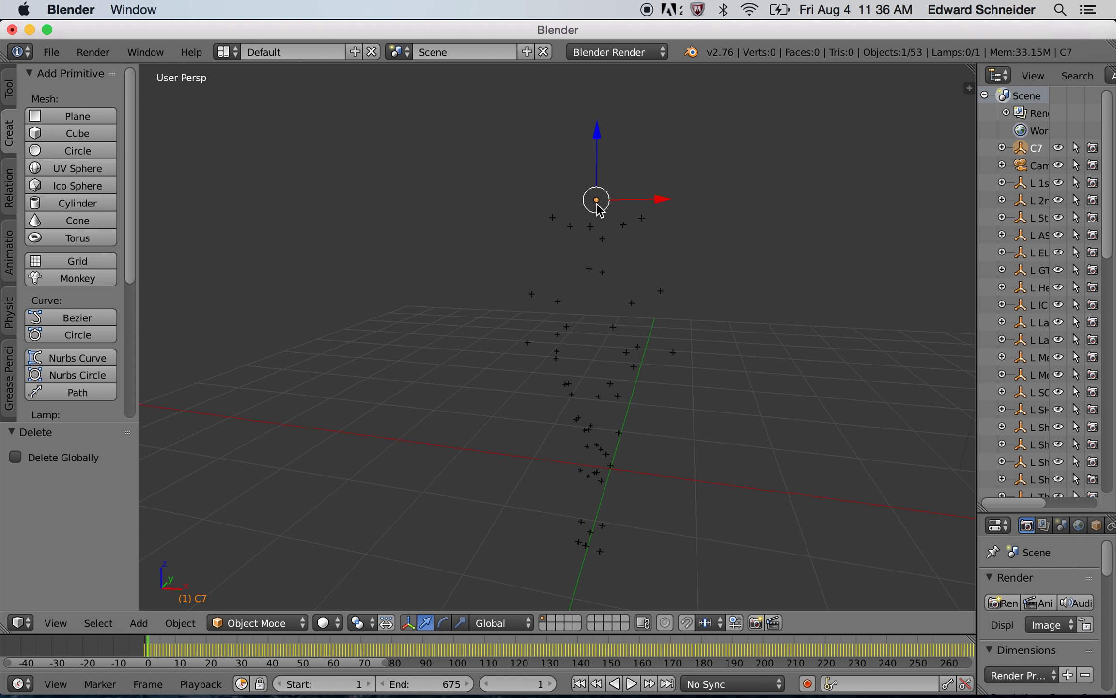
{"action": "right_click", "coordinate": [1038, 151]}
{"action": "left_click", "coordinate": [1039, 151]}
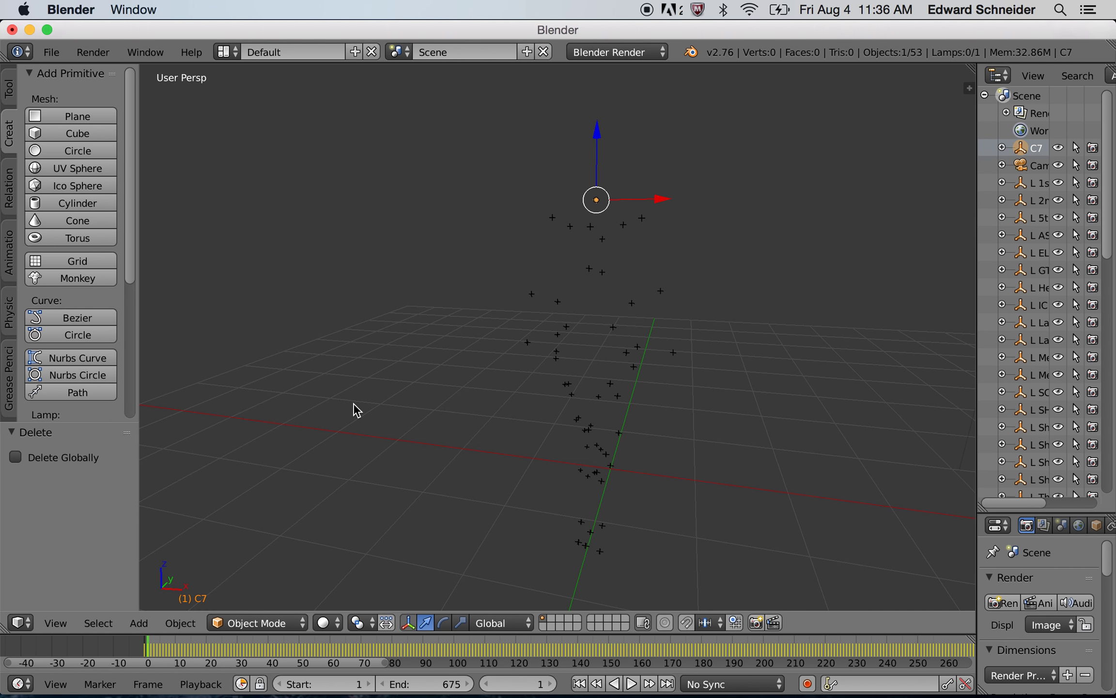
{"action": "key", "text": "shift+s"}
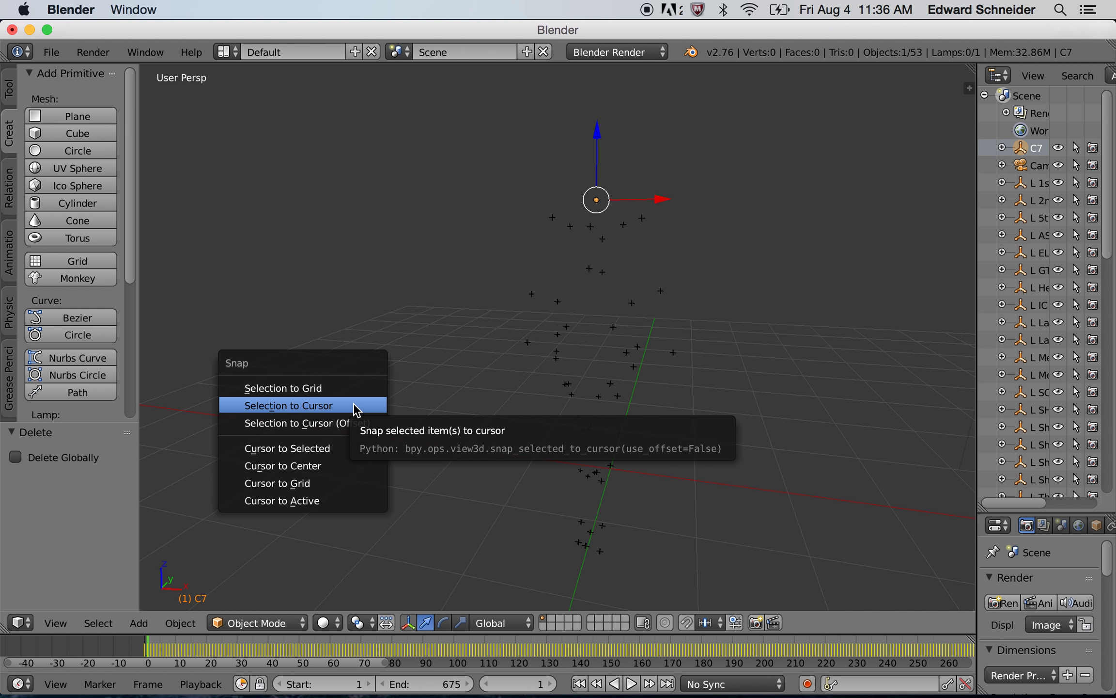
{"action": "left_click", "coordinate": [330, 446]}
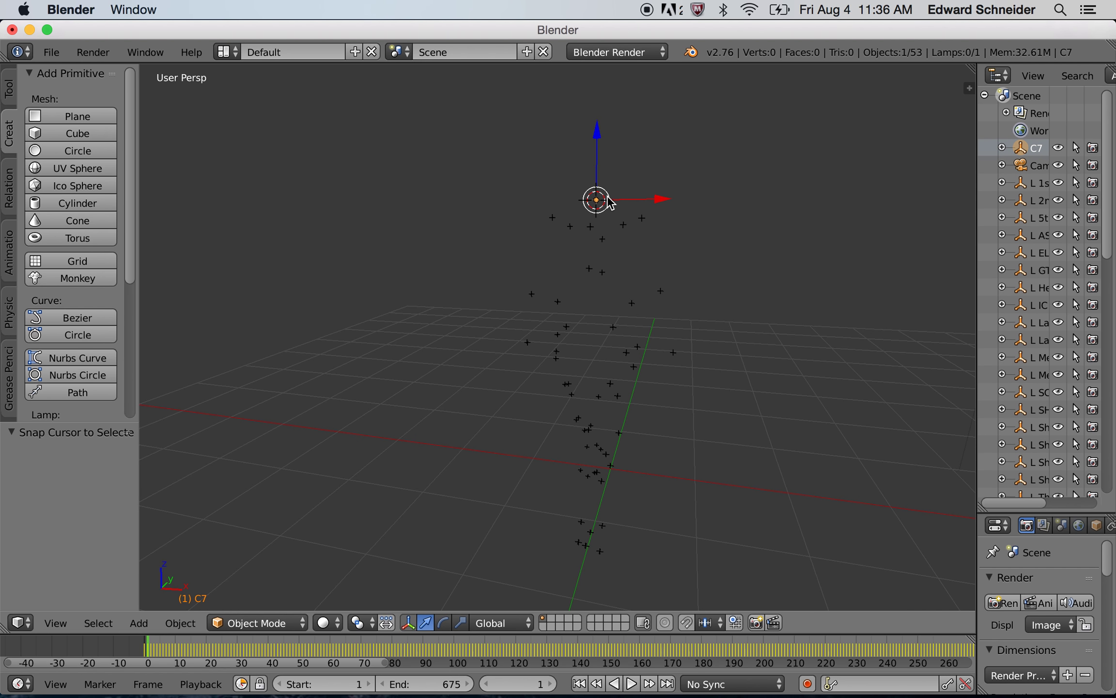
Move the 3D cursor into empty space and snap it back to the selected C7 marker.
{"action": "left_click", "coordinate": [335, 219]}
{"action": "left_click", "coordinate": [303, 388]}
{"action": "left_click", "coordinate": [265, 186]}
{"action": "key", "text": "shift+s"}
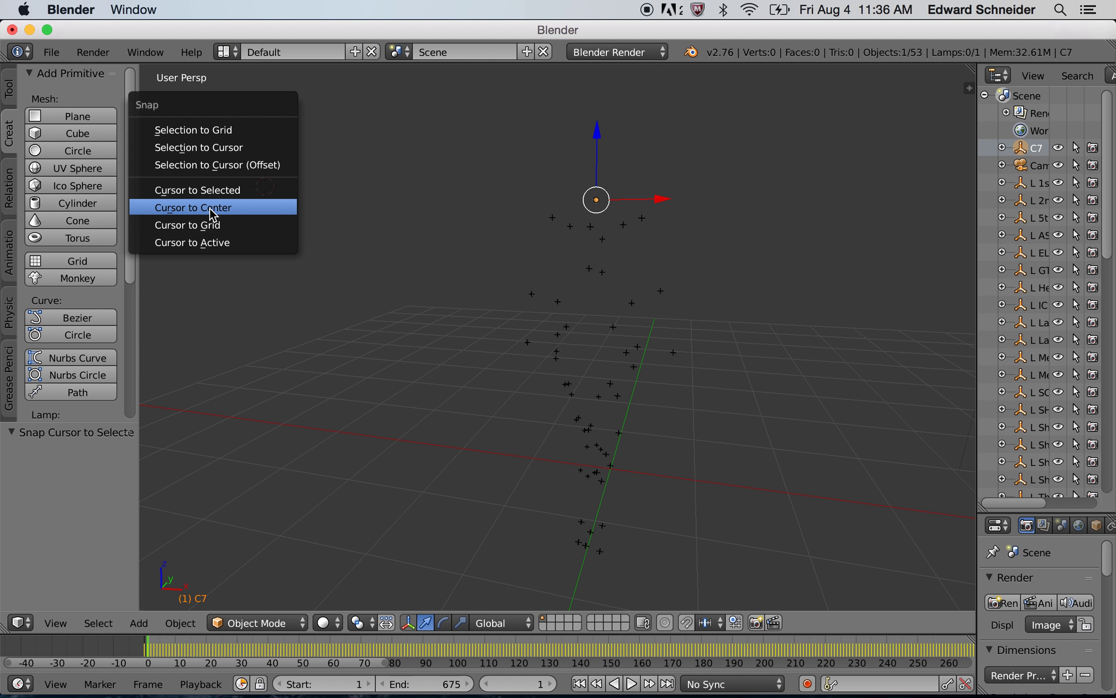
{"action": "left_click", "coordinate": [242, 194]}
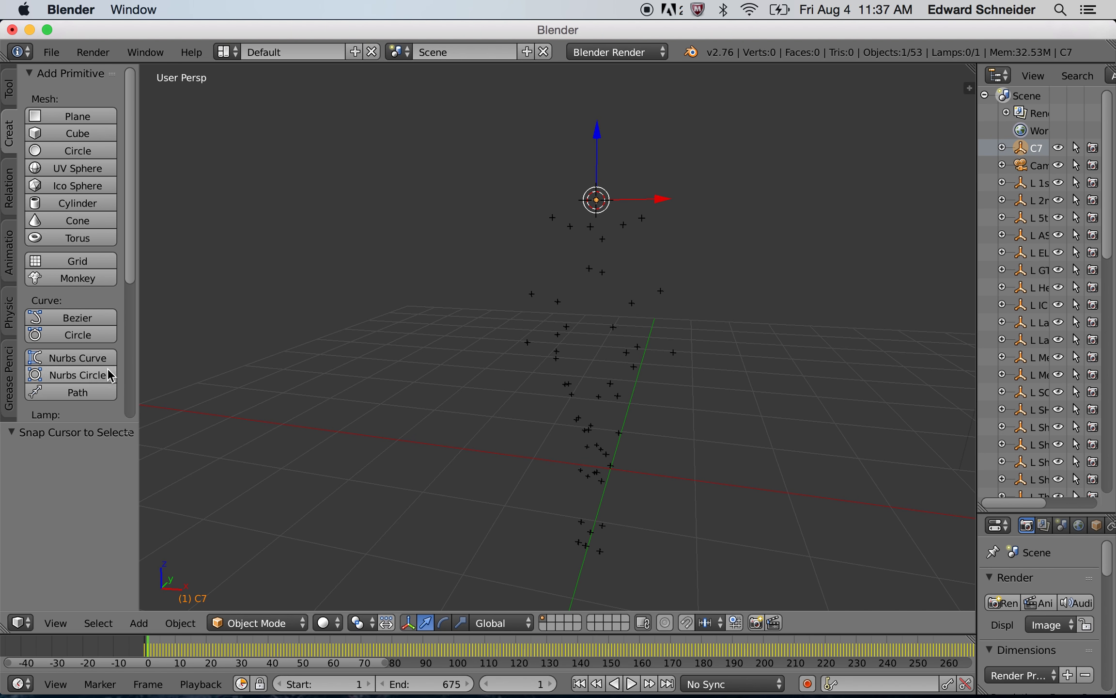
Add an armature with a single bone at the 3D cursor on marker C7.
{"action": "scroll", "coordinate": [109, 361], "scroll_direction": "down", "scroll_amount": 5}
{"action": "scroll", "coordinate": [106, 366], "scroll_direction": "down", "scroll_amount": 3}
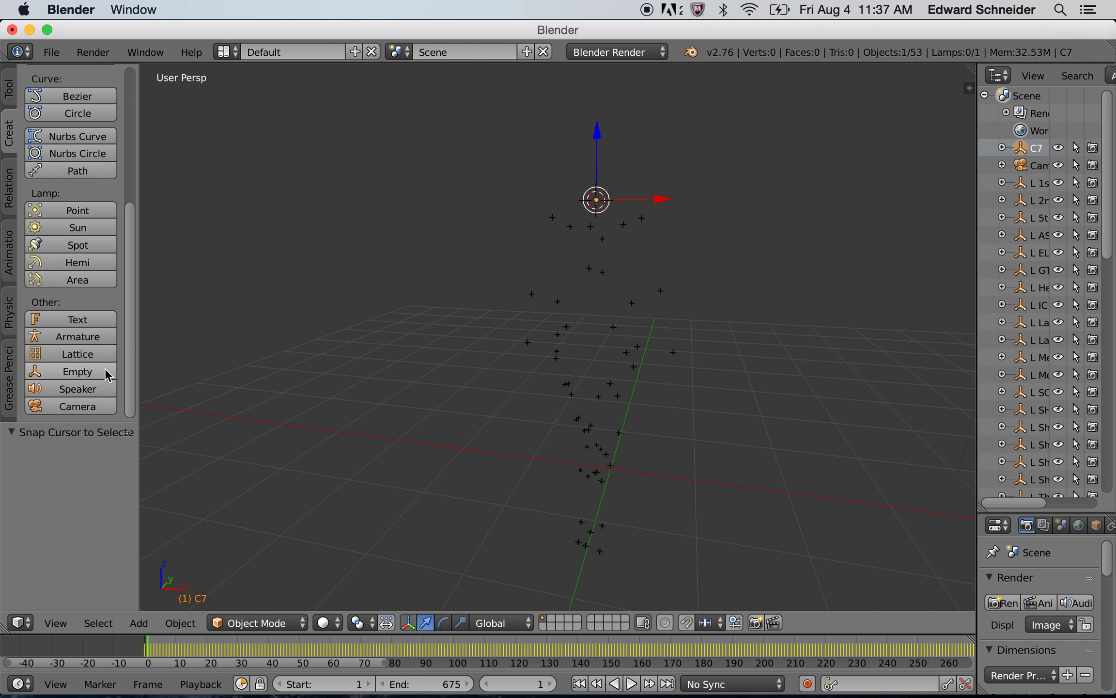
{"action": "left_click", "coordinate": [88, 338]}
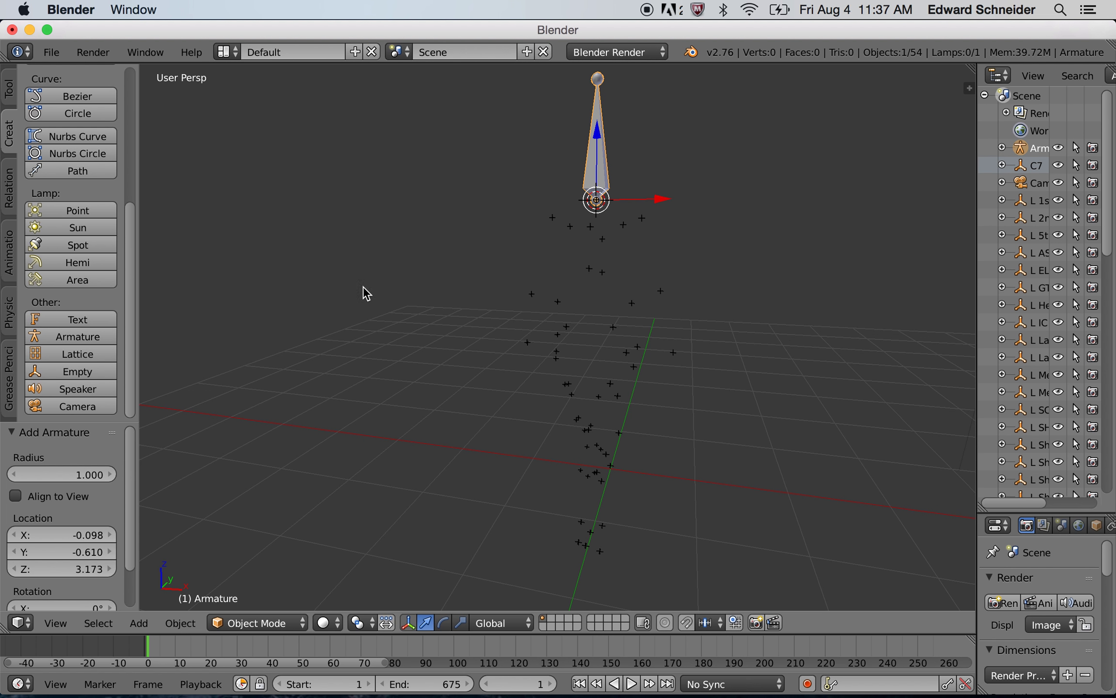
Select the LTANK and XP markers together and widen the outliner to show the full marker names.
{"action": "middle_click_drag", "start_coordinate": [831, 364], "coordinate": [762, 364]}
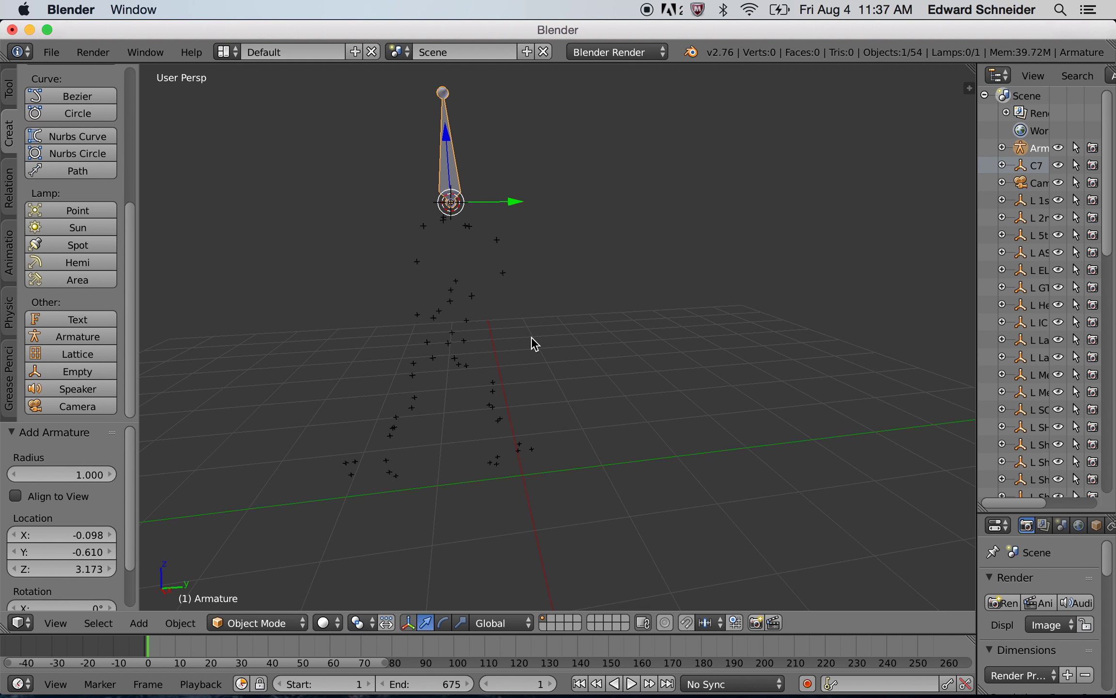
{"action": "right_click", "coordinate": [504, 273]}
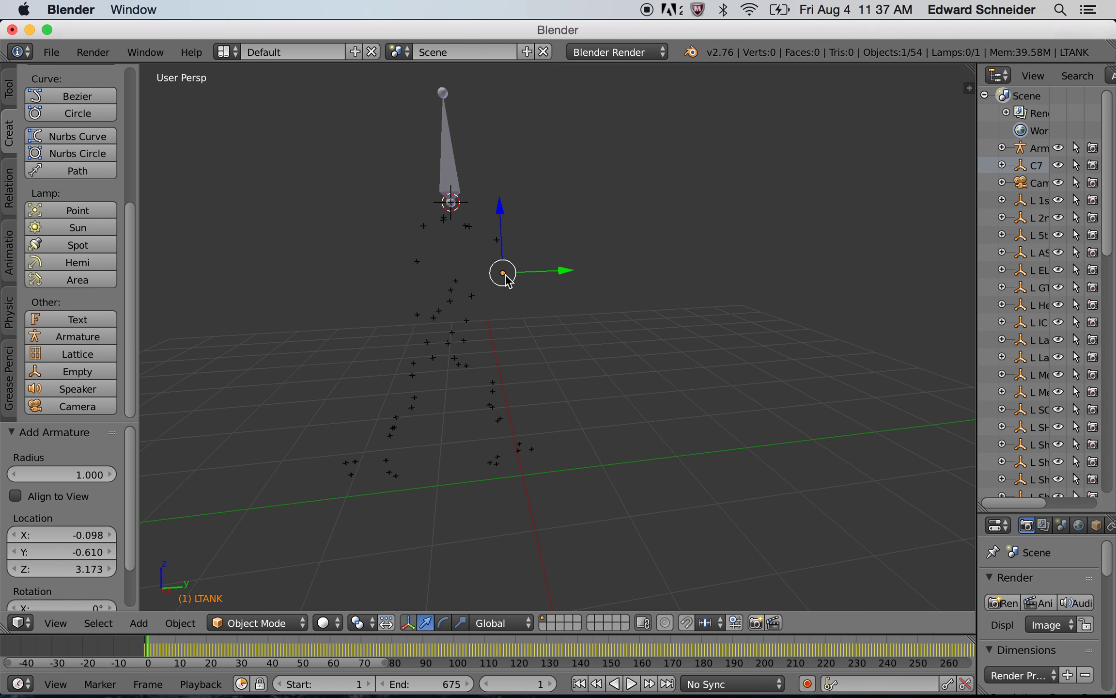
{"action": "right_click", "coordinate": [418, 264], "text": "shift"}
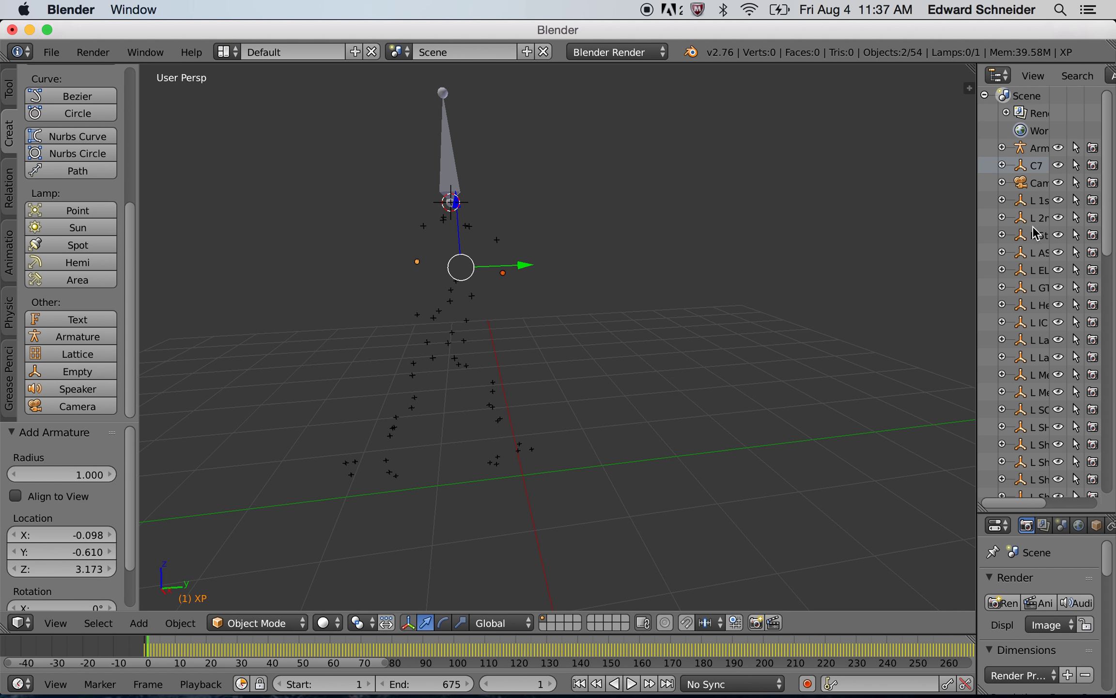
{"action": "left_click_drag", "start_coordinate": [977, 226], "coordinate": [878, 230]}
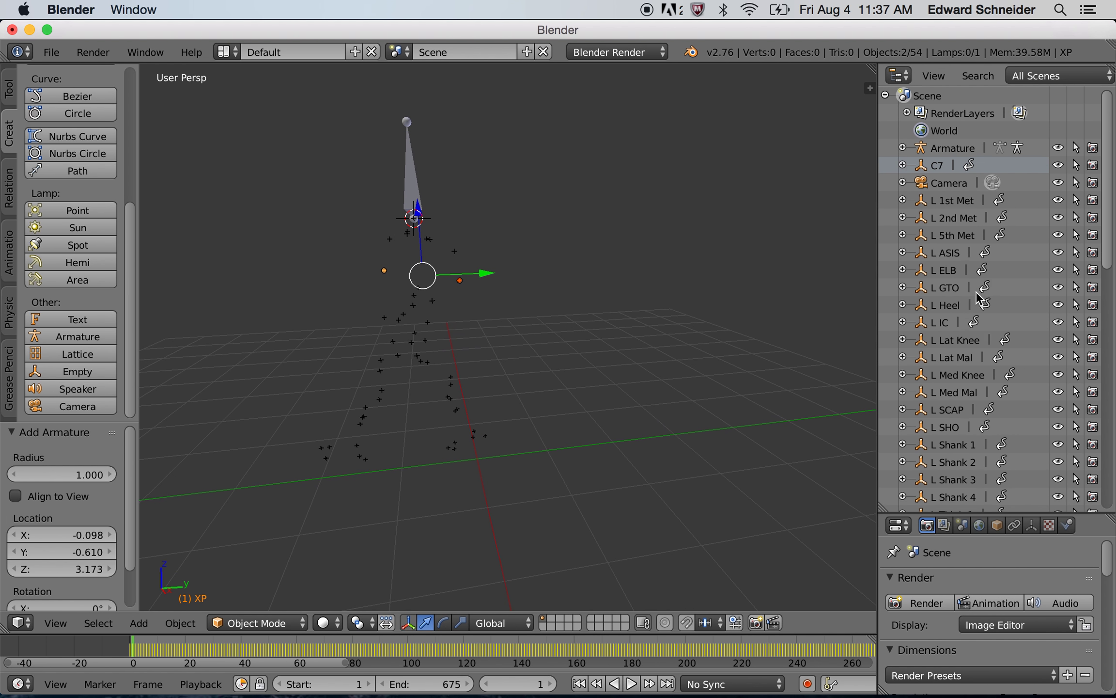
Snap the 3D cursor to the midpoint between the selected LTANK and XP markers with Cursor to Selected.
{"action": "scroll", "coordinate": [977, 310], "scroll_direction": "down", "scroll_amount": 3}
{"action": "scroll", "coordinate": [976, 333], "scroll_direction": "down", "scroll_amount": 12}
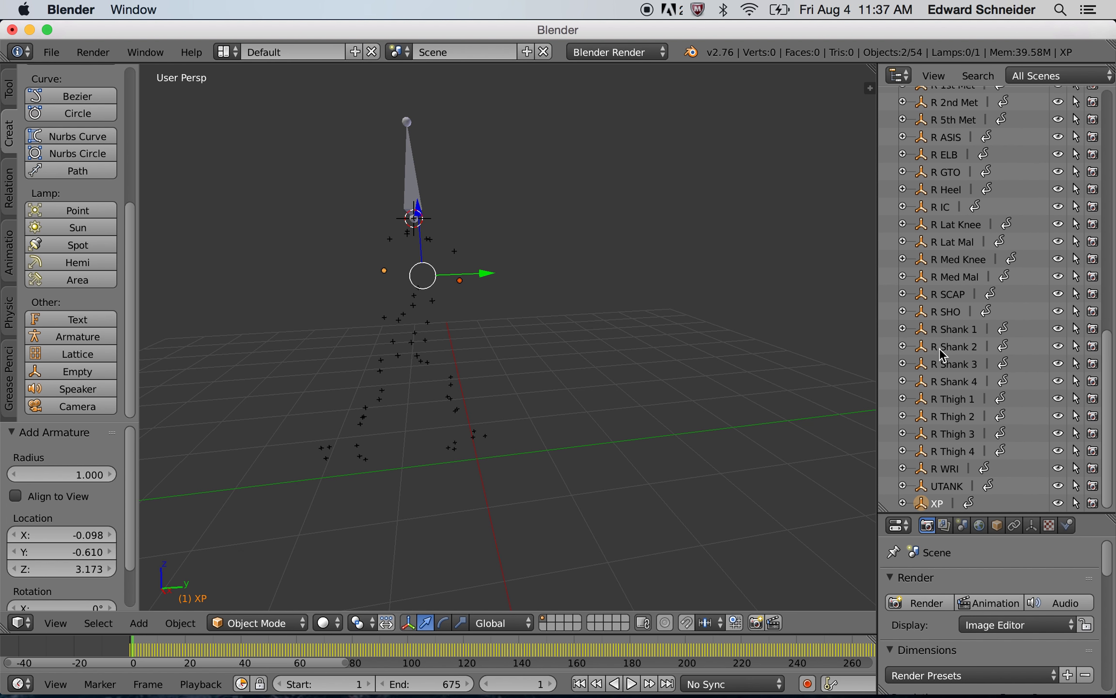
{"action": "scroll", "coordinate": [940, 484], "scroll_direction": "up", "scroll_amount": 8}
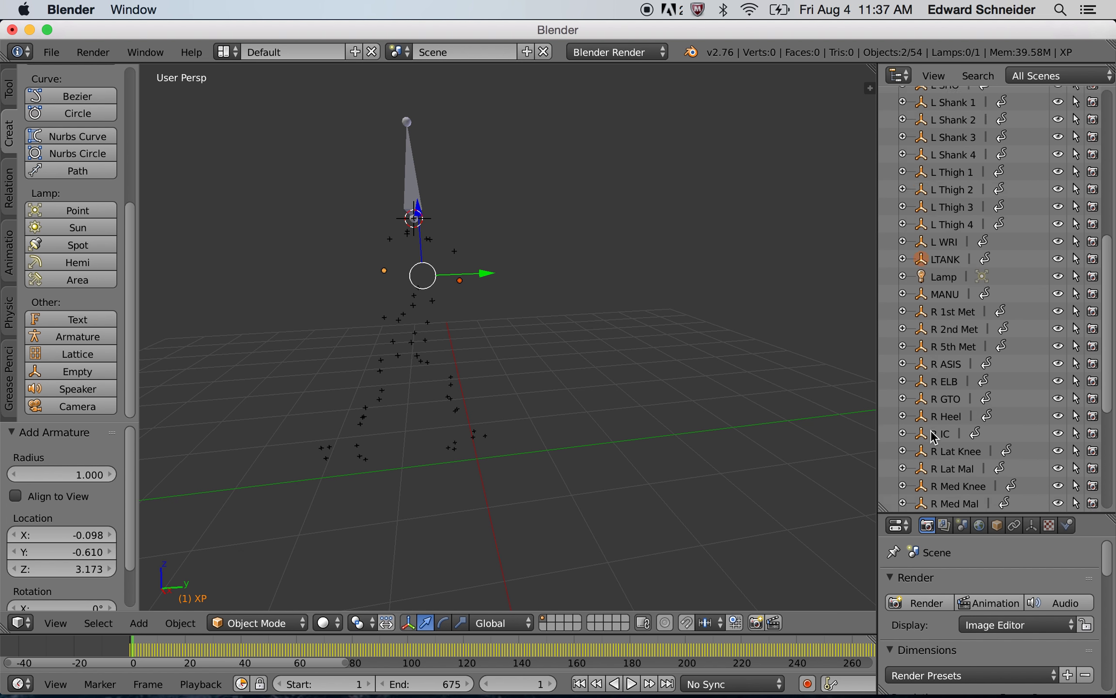
{"action": "scroll", "coordinate": [930, 434], "scroll_direction": "up", "scroll_amount": 5}
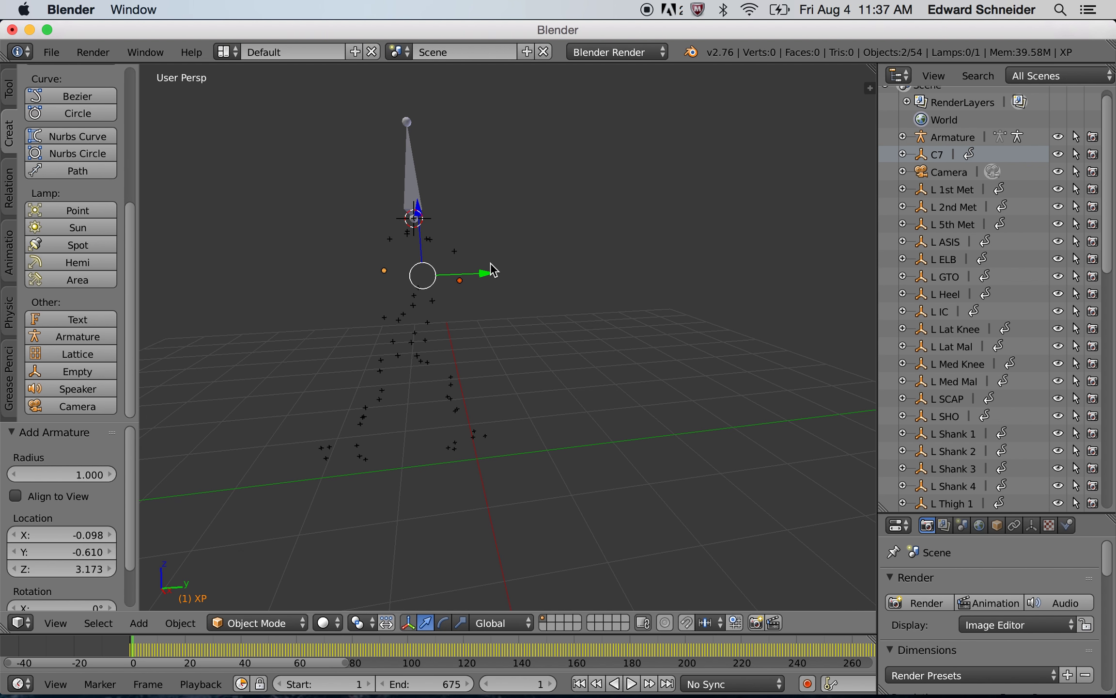
{"action": "key", "text": "shift+s"}
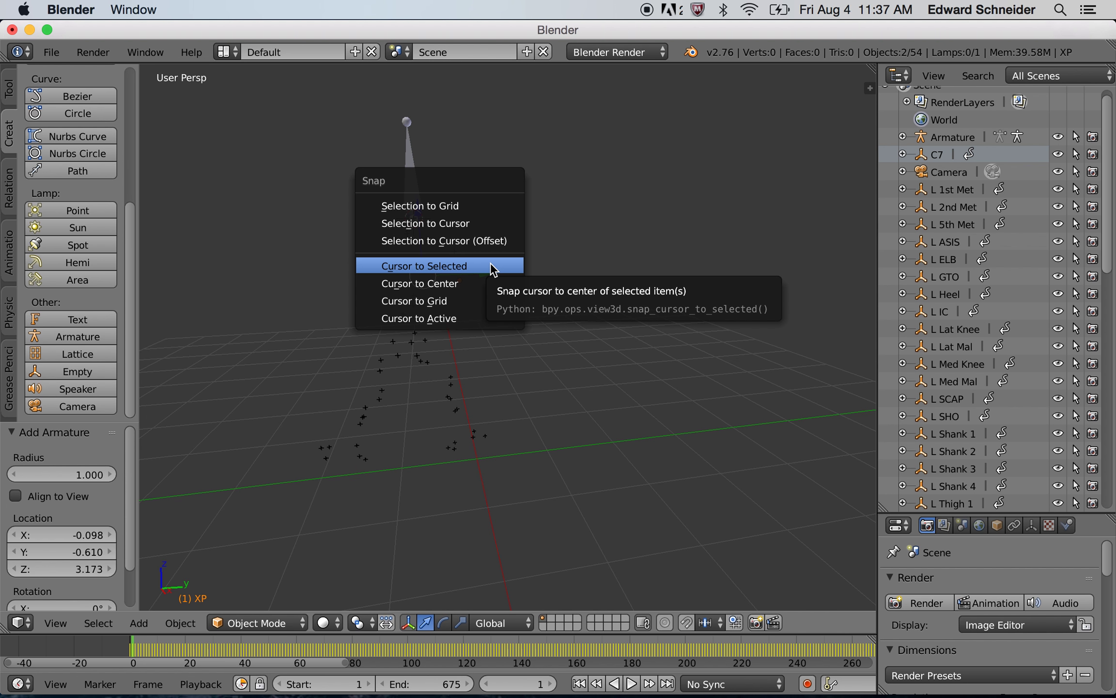
{"action": "left_click", "coordinate": [465, 267]}
Put the armature in Edit Mode and snap the tip of its bone to the 3D cursor with Selection to Cursor.
{"action": "mouse_move", "coordinate": [644, 337]}
{"action": "middle_mouse_down"}
{"action": "mouse_move", "coordinate": [710, 365]}
{"action": "mouse_move", "coordinate": [666, 359]}
{"action": "middle_mouse_up"}
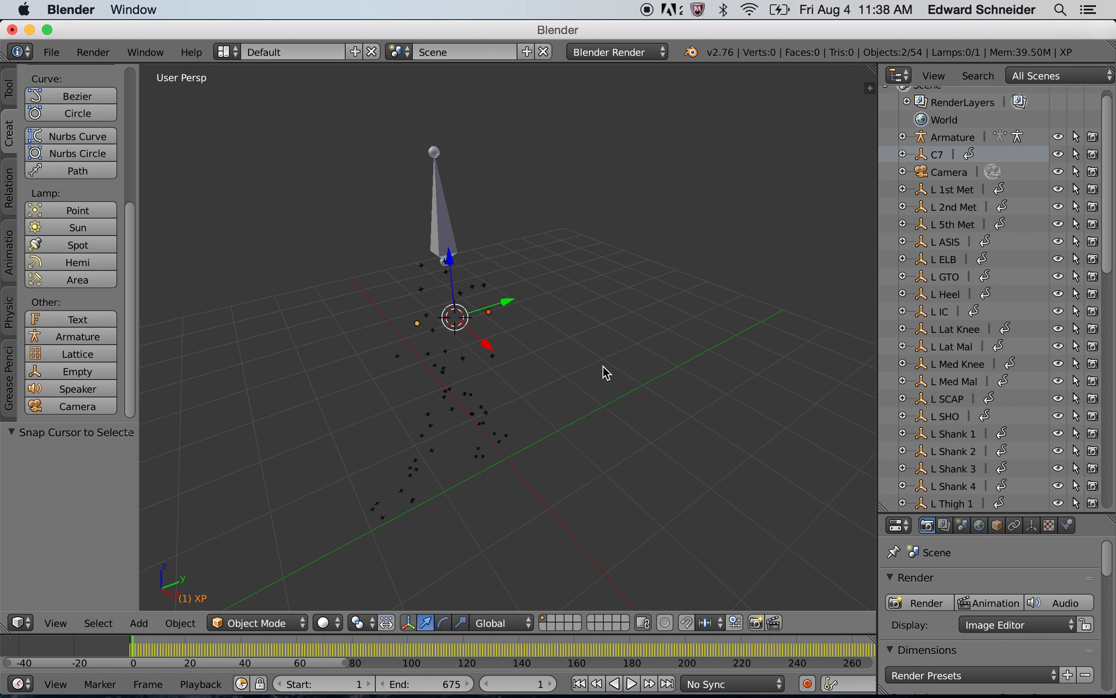
{"action": "right_click", "coordinate": [447, 231]}
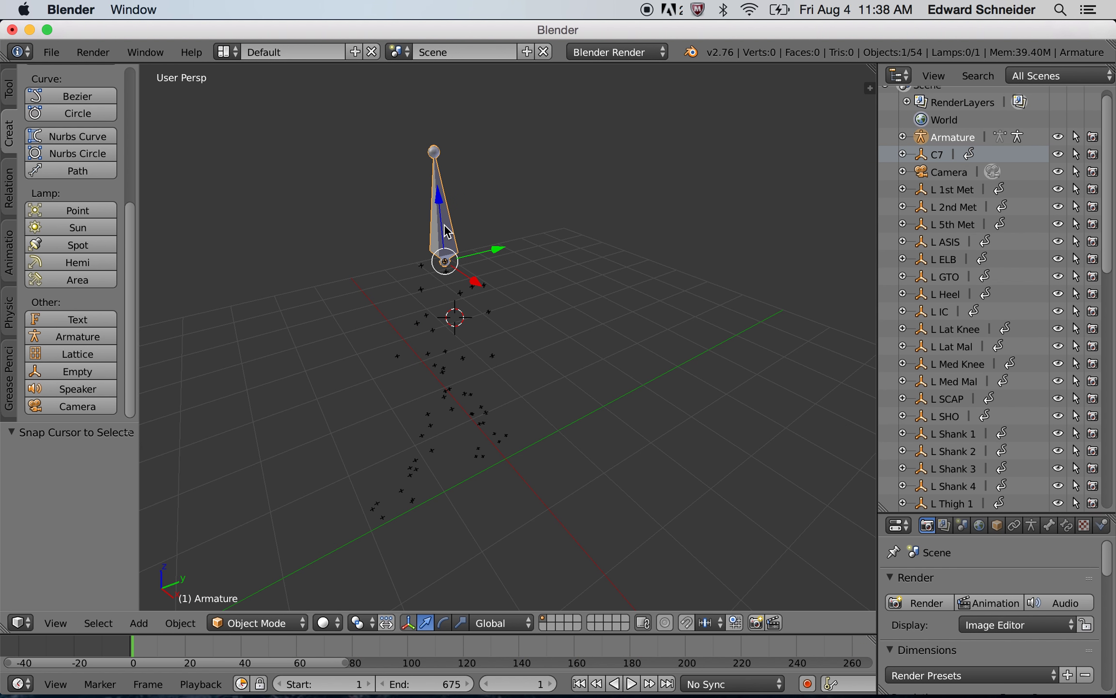
{"action": "key", "text": "Tab"}
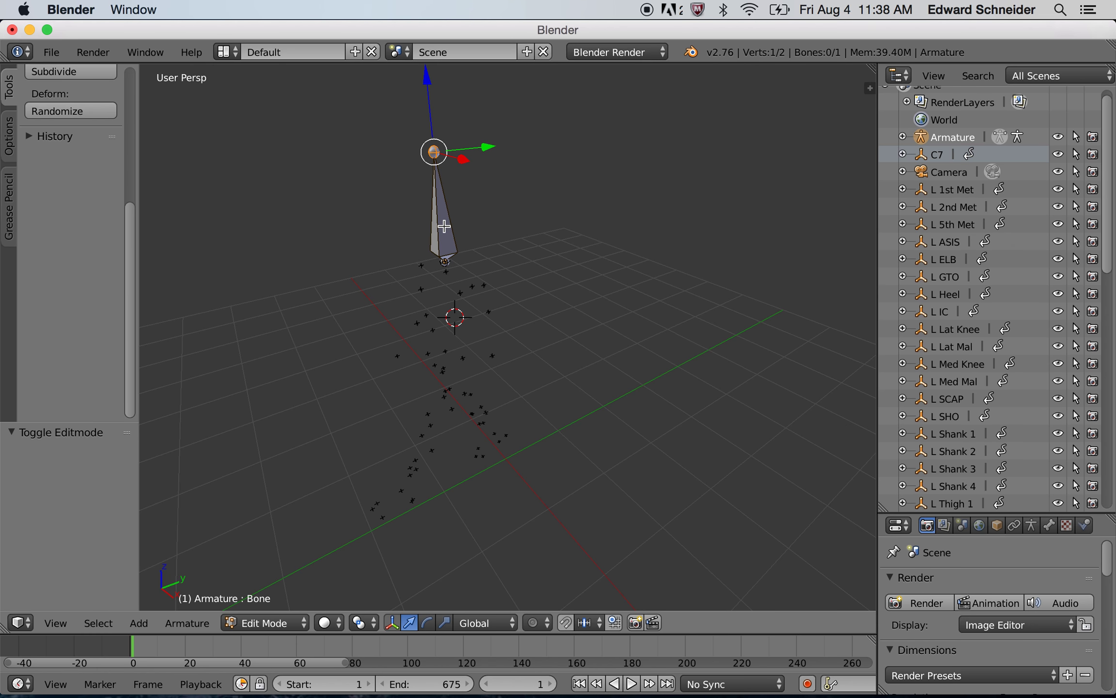
{"action": "left_click", "coordinate": [269, 623]}
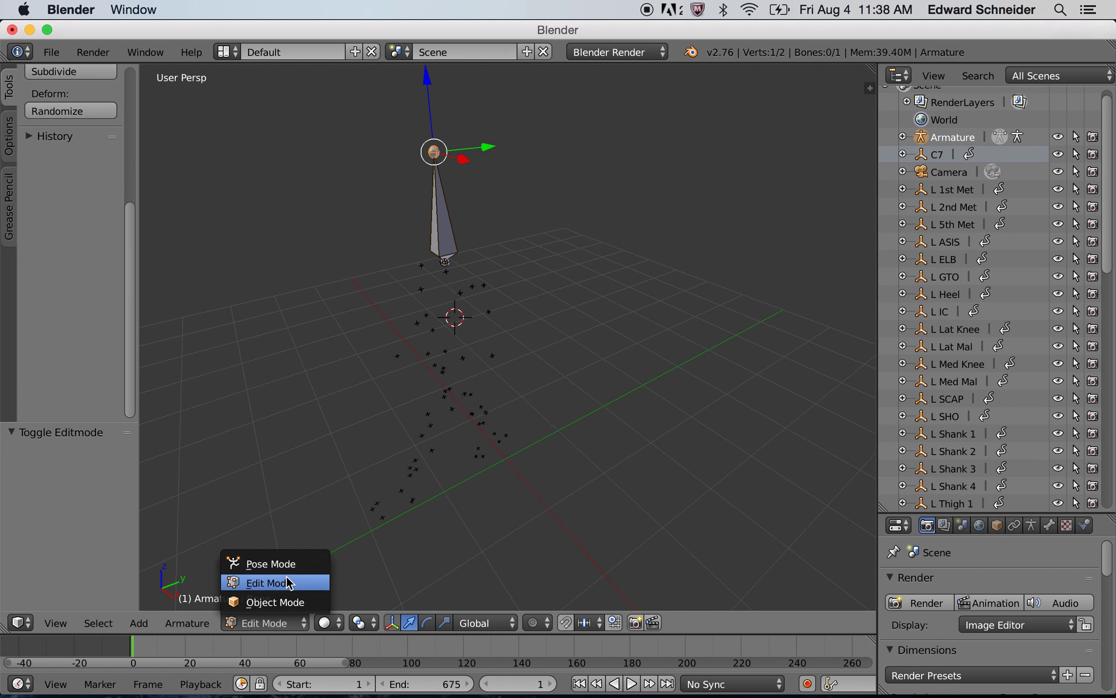
{"action": "left_click", "coordinate": [283, 602]}
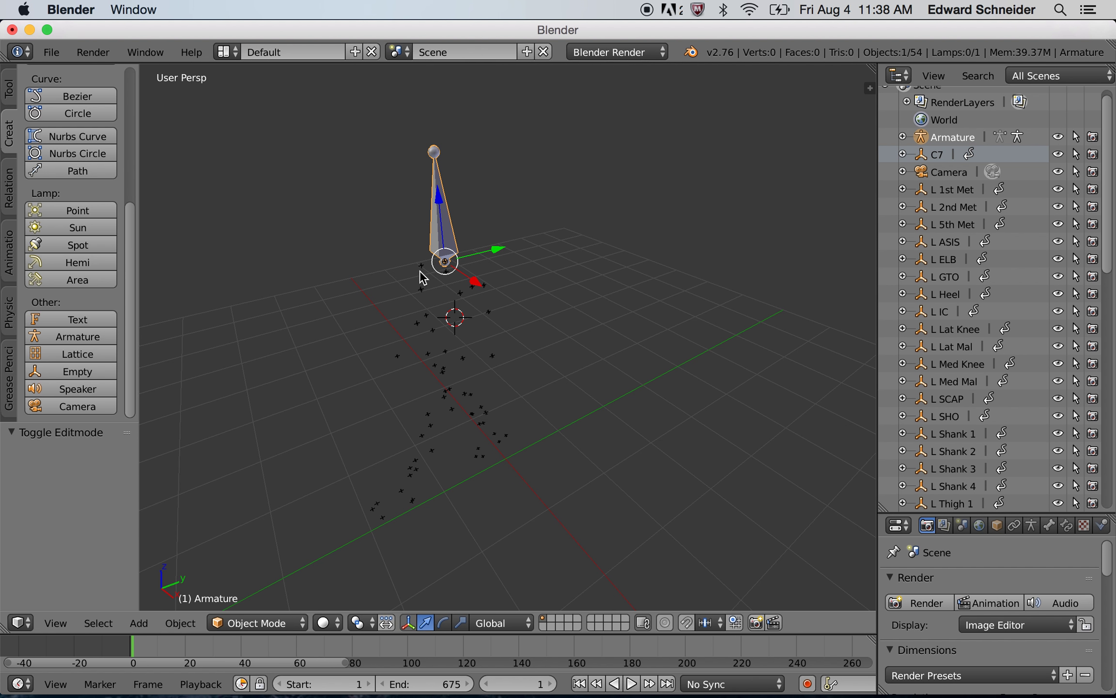
{"action": "left_click", "coordinate": [257, 623]}
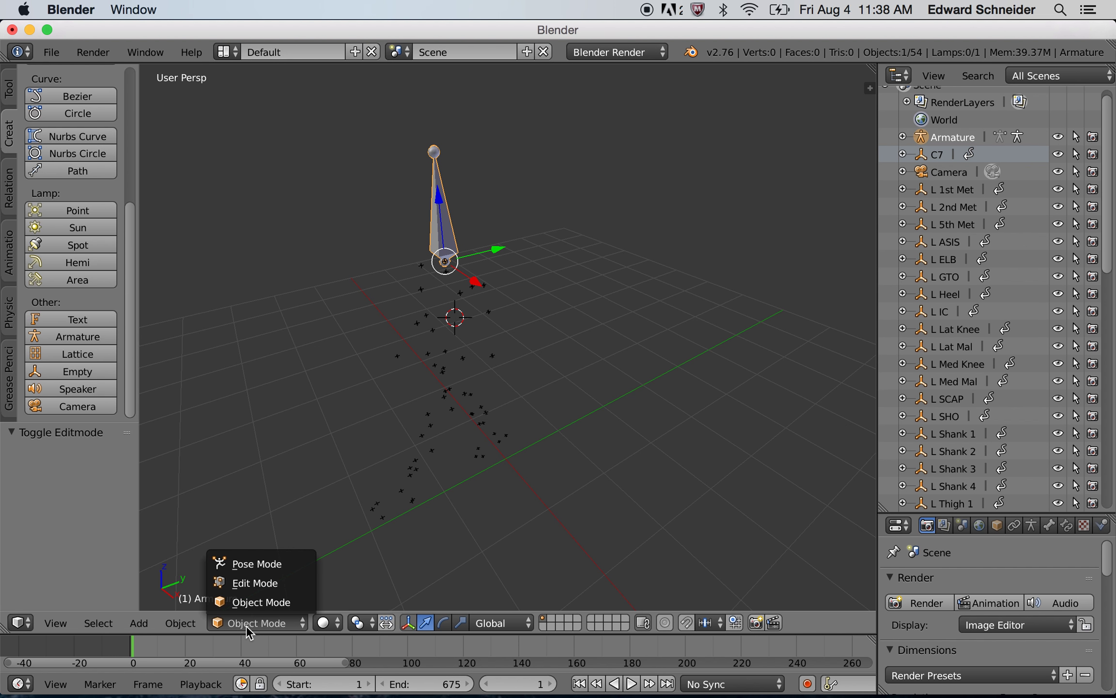
{"action": "left_click", "coordinate": [262, 584]}
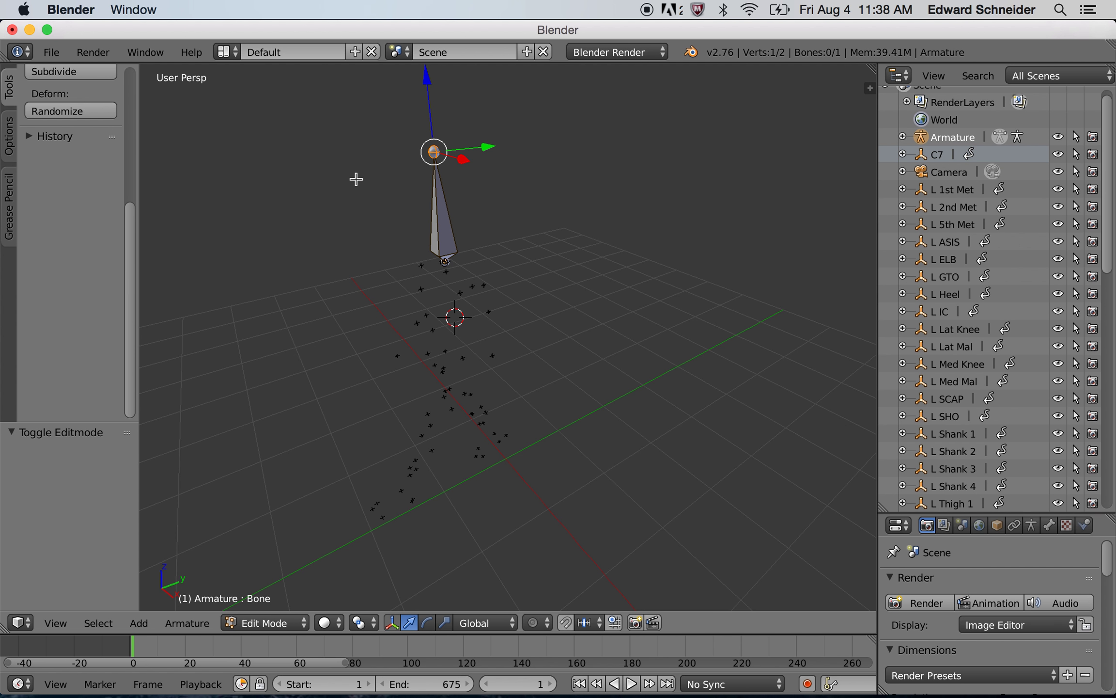
{"action": "key", "text": "shift+s"}
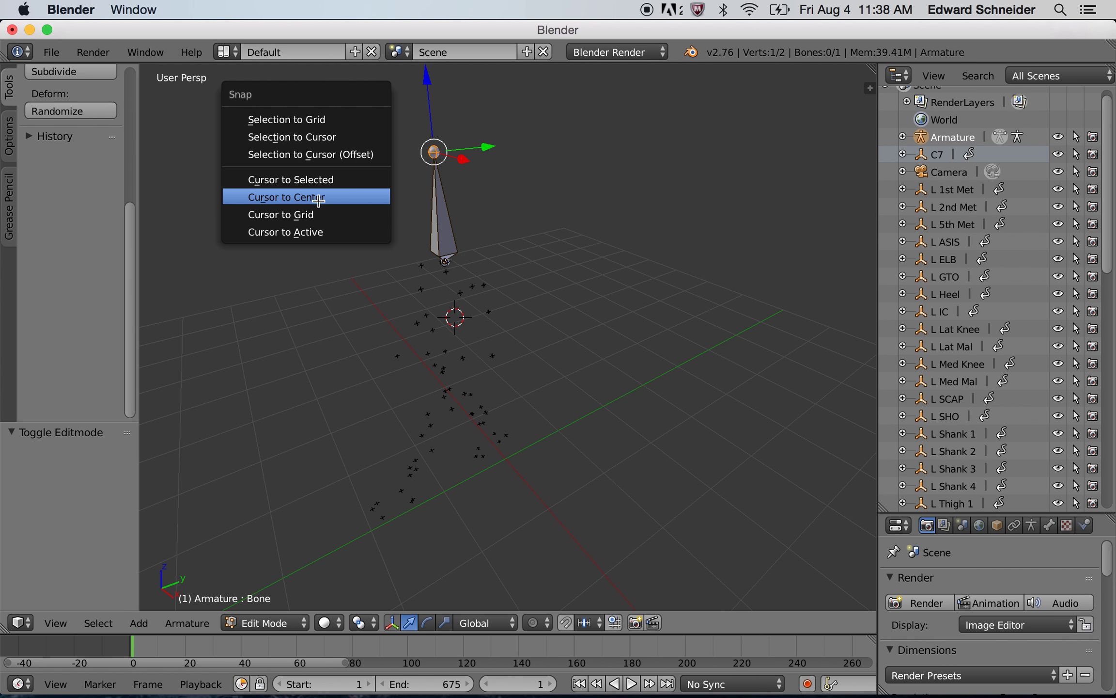
{"action": "left_click", "coordinate": [347, 139]}
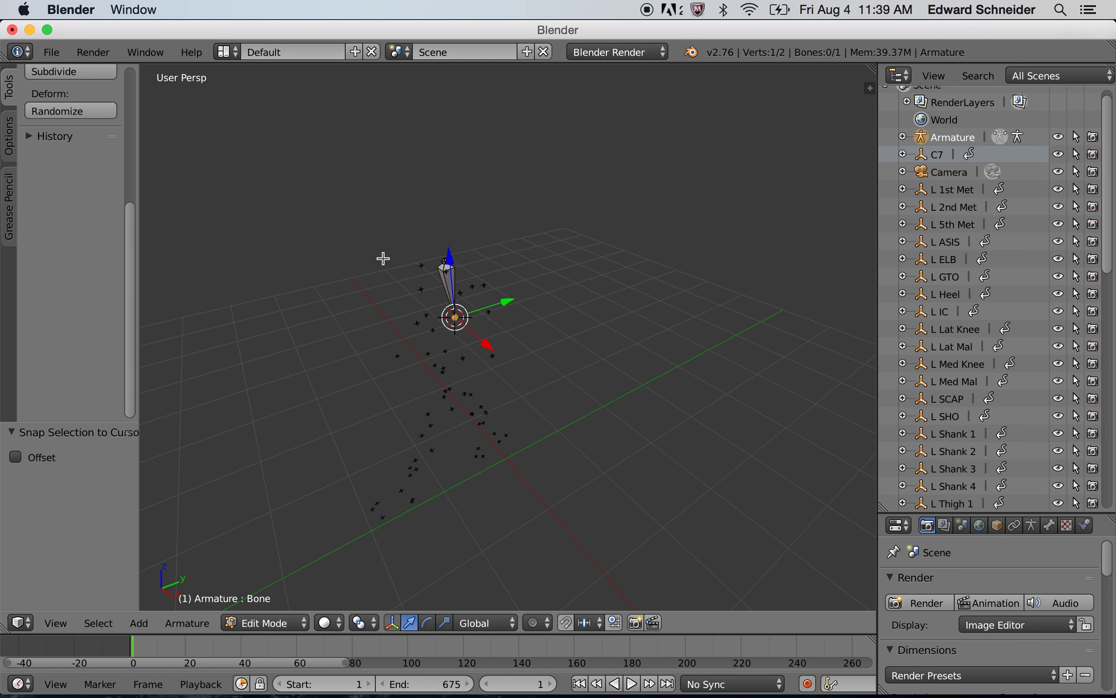
Extrude a second bone sideways from the bone's C7 end, by about -0.482 in X, -0.260 in Y and 0.069 in Z.
{"action": "middle_click_drag", "start_coordinate": [391, 262], "coordinate": [439, 277]}
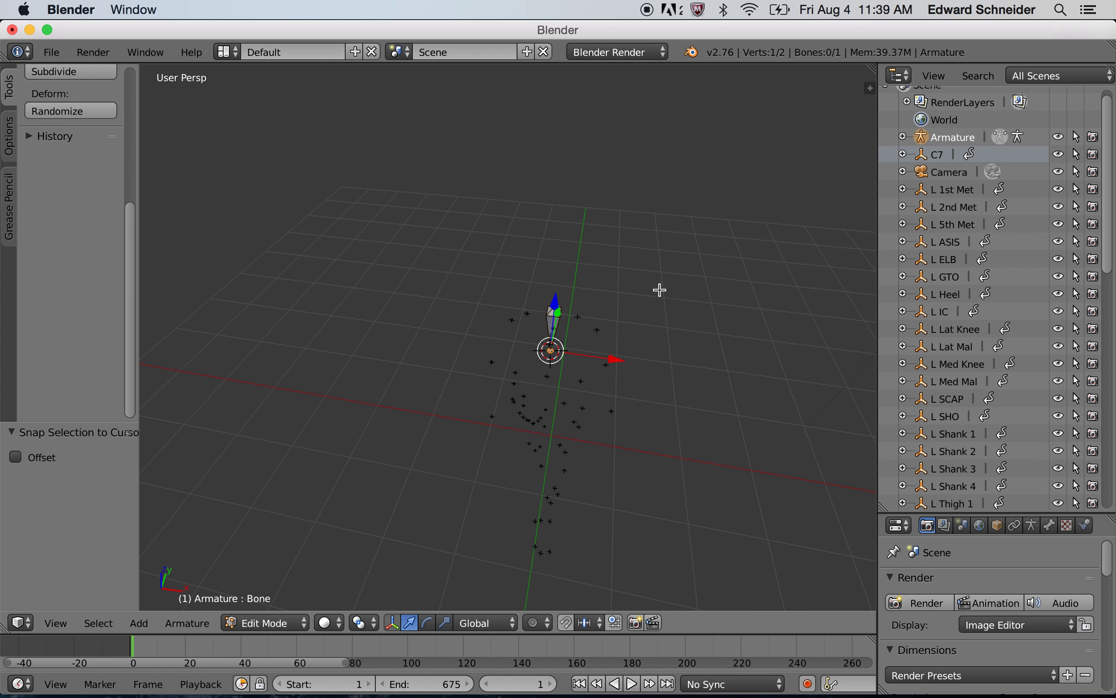
{"action": "scroll", "coordinate": [638, 297], "scroll_direction": "up", "scroll_amount": 5}
{"action": "middle_click_drag", "start_coordinate": [635, 299], "coordinate": [608, 289]}
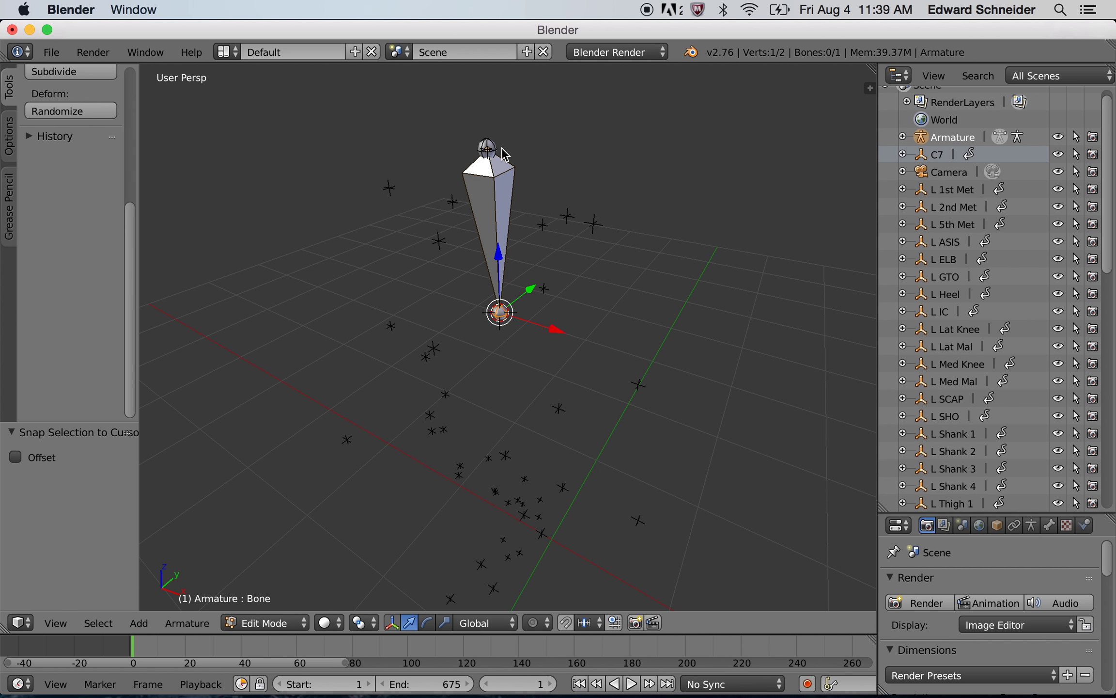
{"action": "right_click", "coordinate": [486, 148]}
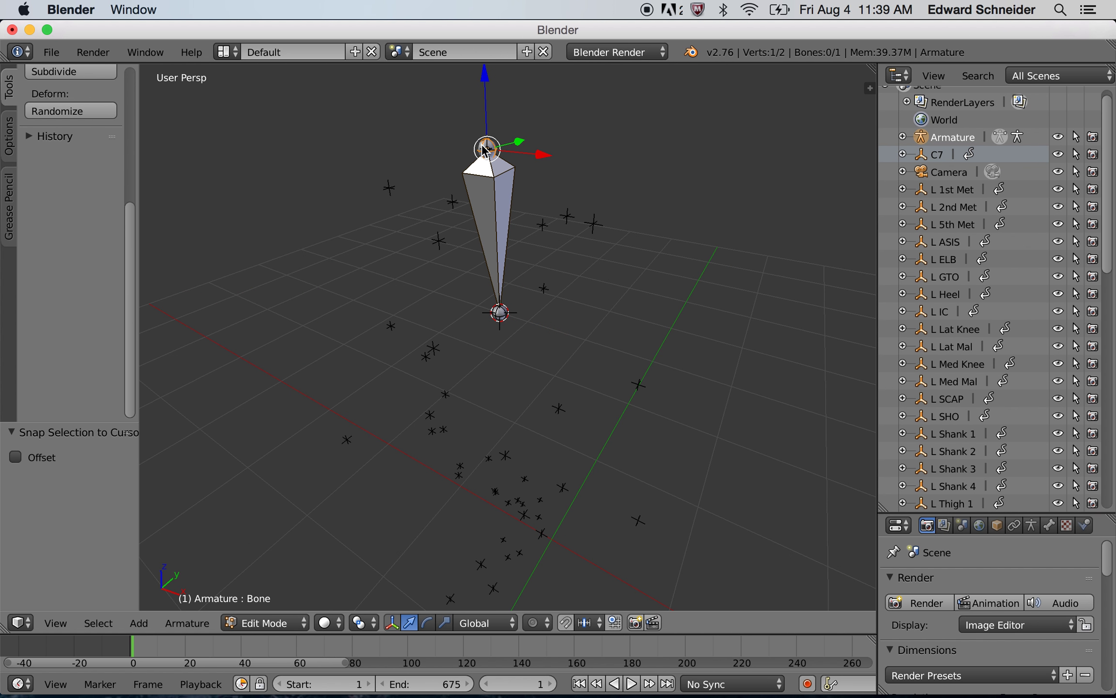
{"action": "key", "text": "e"}
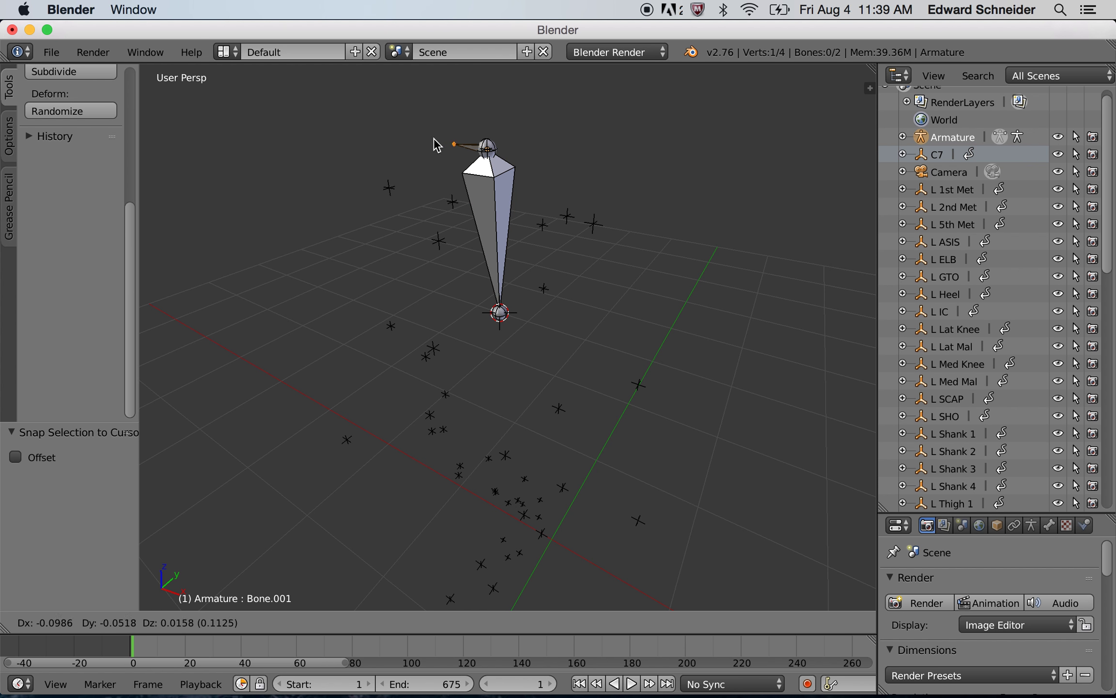
{"action": "left_click", "coordinate": [324, 127]}
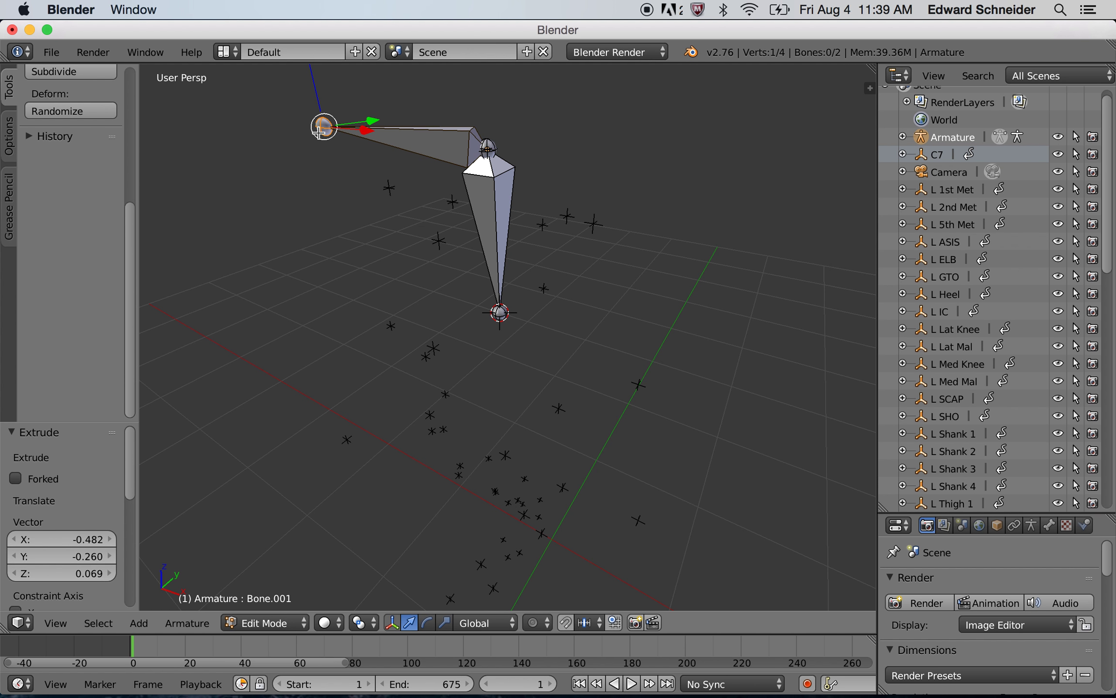
Scrub the animation to frame 87, return to Object Mode and select the R SHO shoulder marker.
{"action": "middle_click_drag", "start_coordinate": [388, 295], "coordinate": [402, 294]}
{"action": "key", "text": "alt+a"}
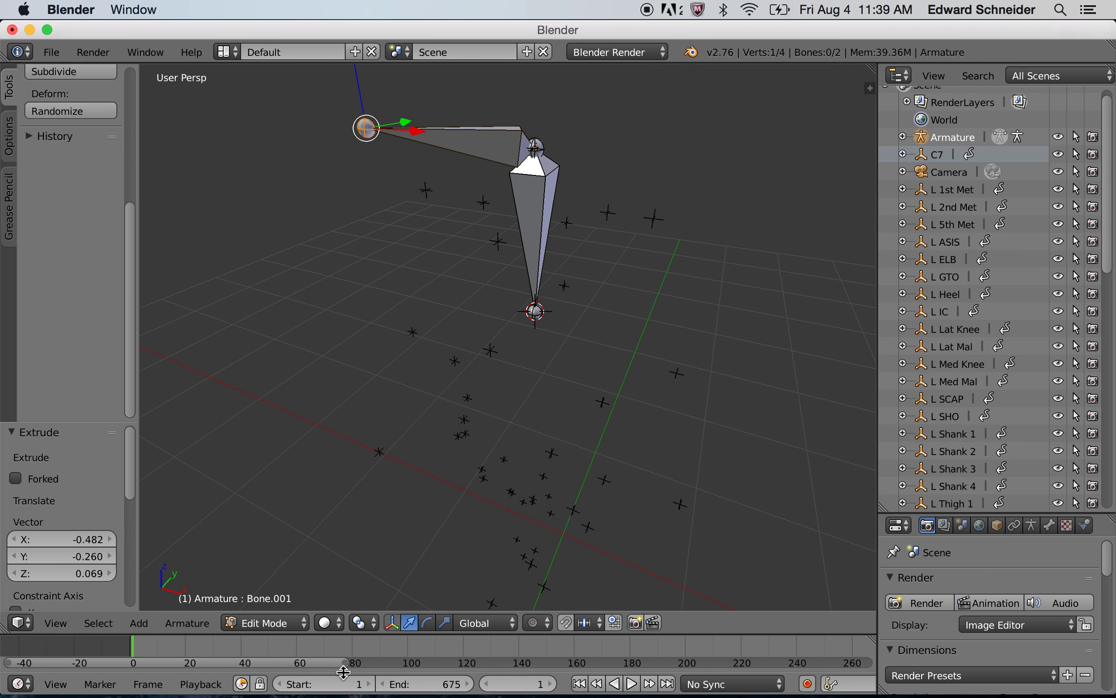
{"action": "left_click_drag", "start_coordinate": [215, 646], "coordinate": [371, 647]}
{"action": "key", "text": "alt+a"}
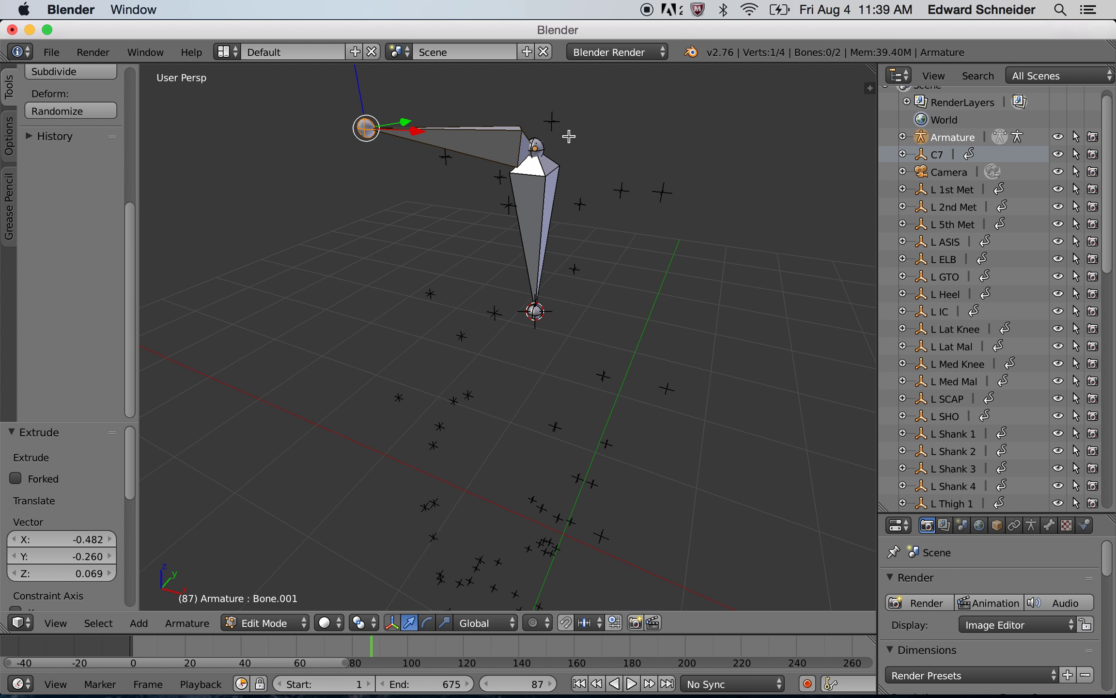
{"action": "right_click", "coordinate": [449, 156]}
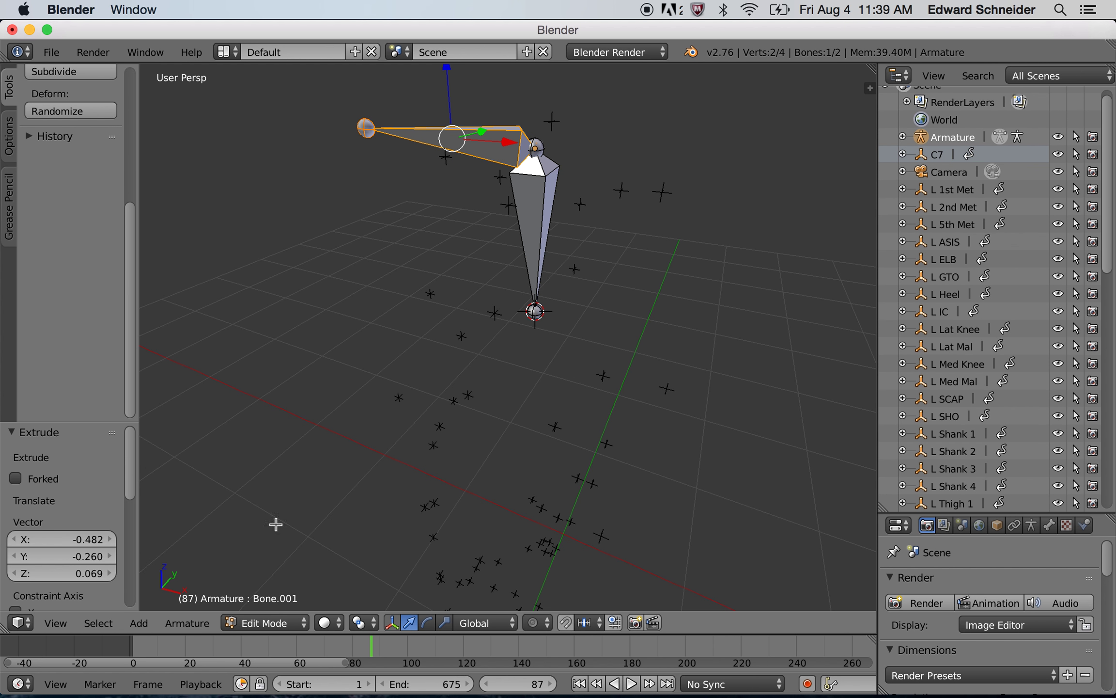
{"action": "left_click", "coordinate": [269, 623]}
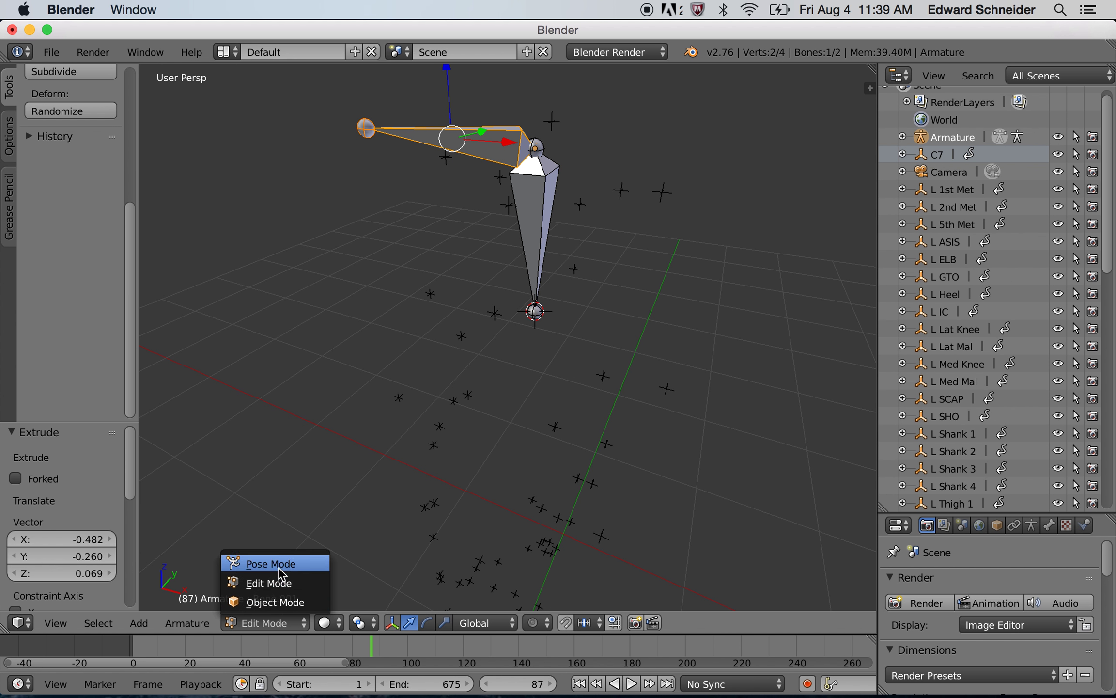
{"action": "left_click", "coordinate": [287, 602]}
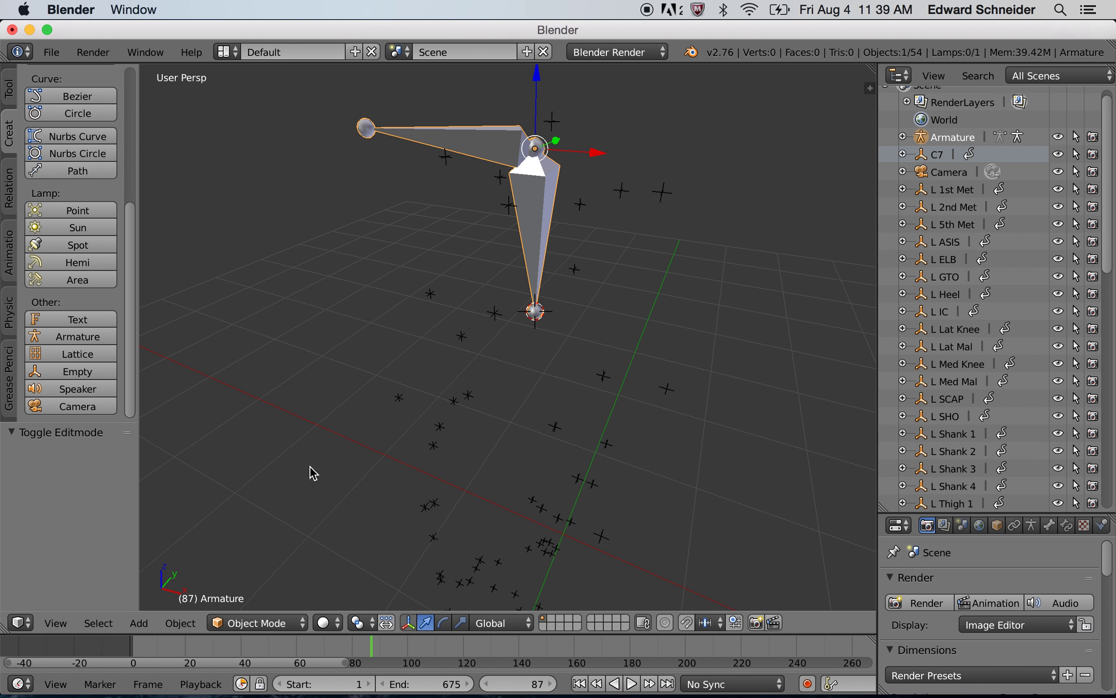
{"action": "right_click", "coordinate": [444, 162]}
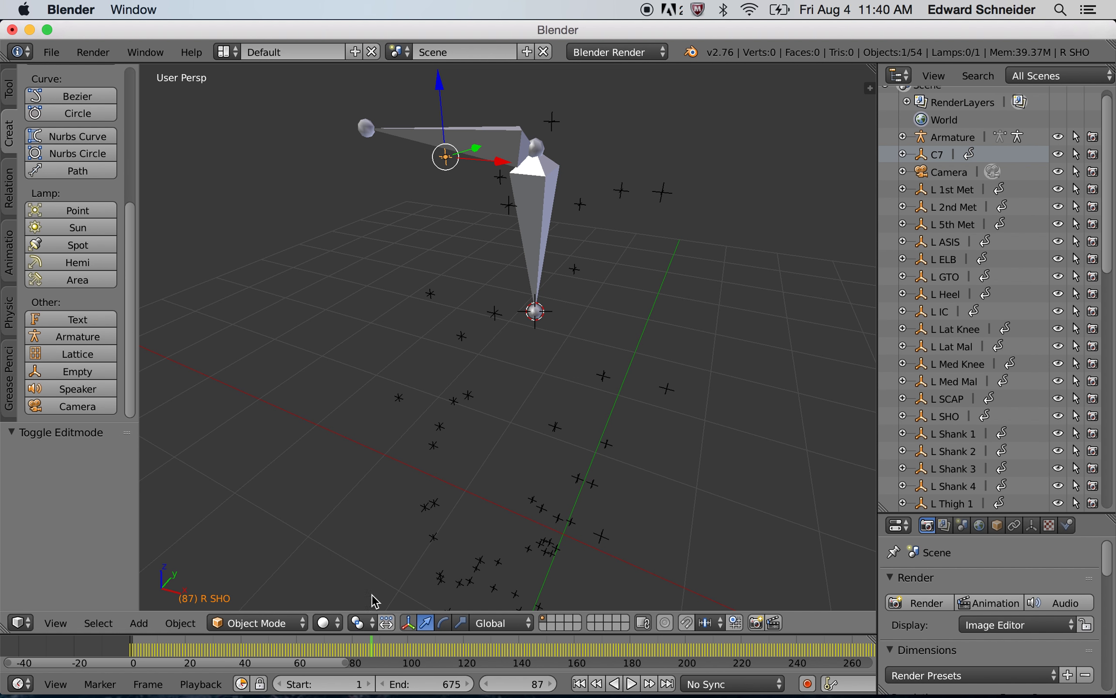
Return the animation to frame 1 and snap the 3D cursor to the R SHO marker with Cursor to Selected.
{"action": "left_click", "coordinate": [578, 683]}
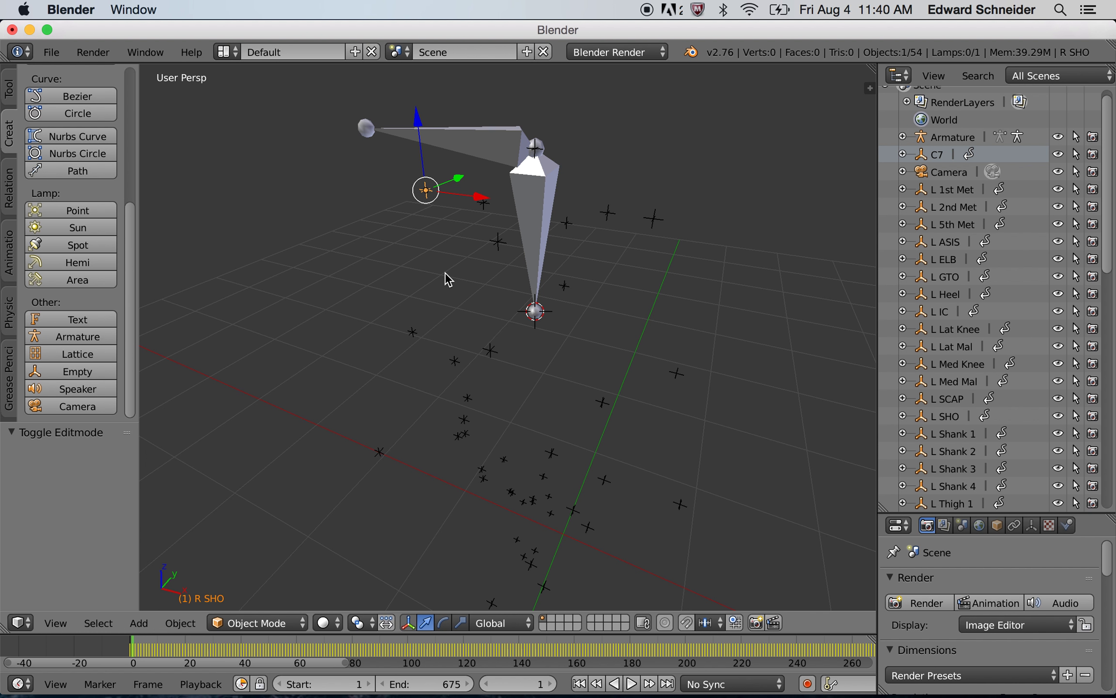
{"action": "key", "text": "shift+s"}
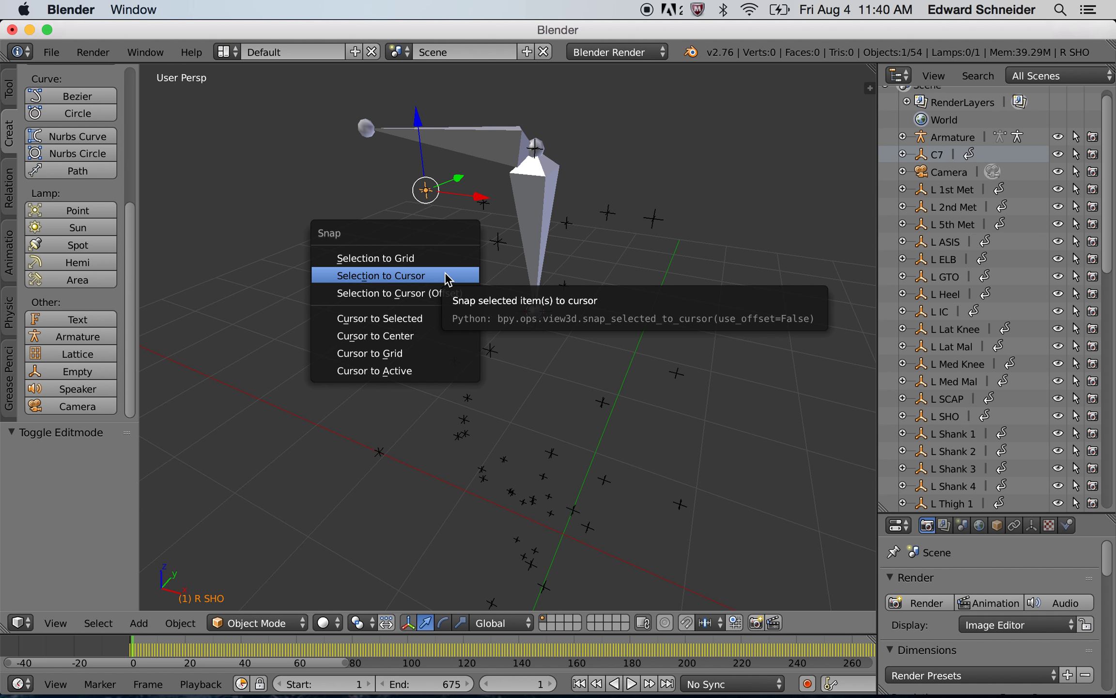
{"action": "left_click", "coordinate": [423, 320]}
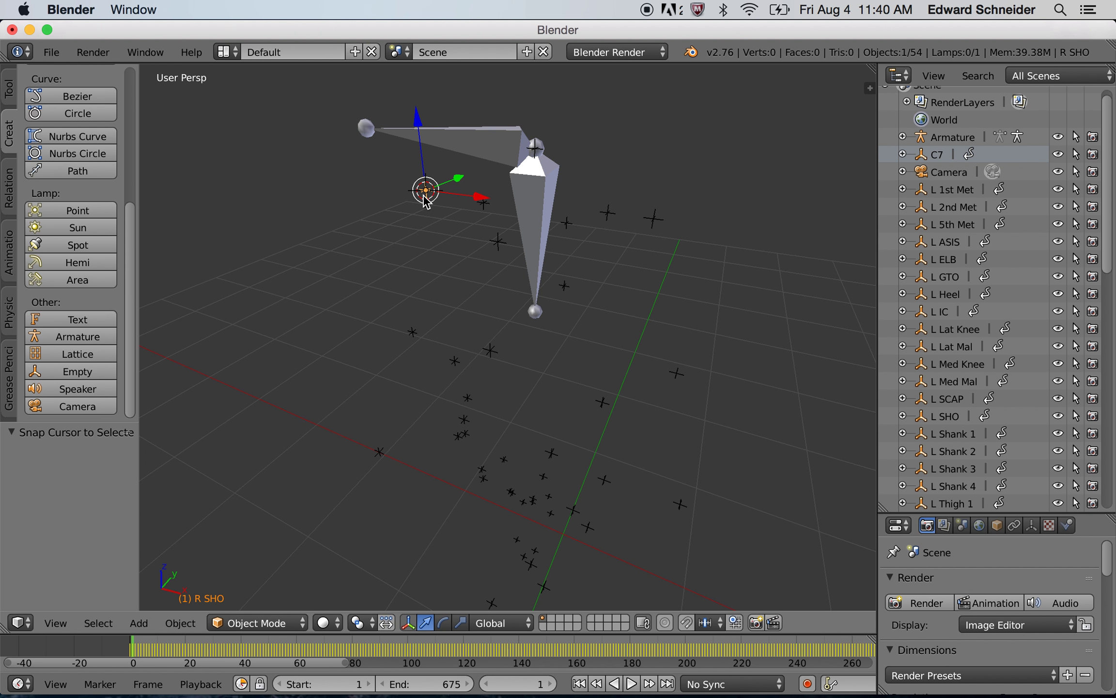
Snap the extruded bone's free end to the 3D cursor at R SHO in Edit Mode, and return the armature to Object Mode.
{"action": "right_click", "coordinate": [477, 154]}
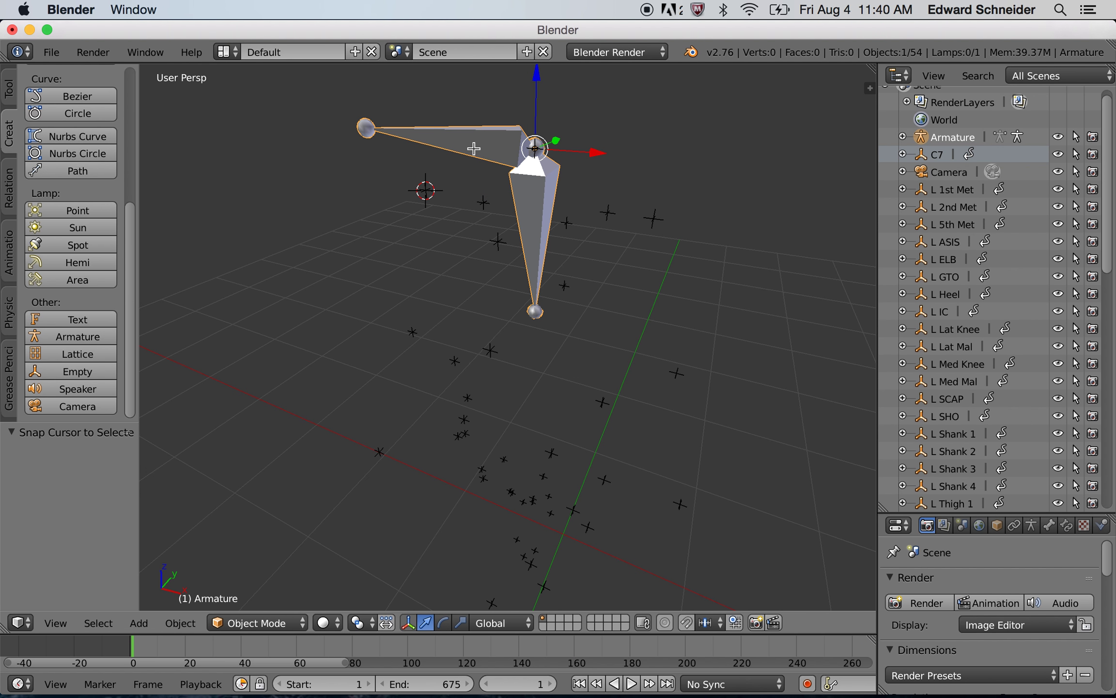
{"action": "key", "text": "Tab"}
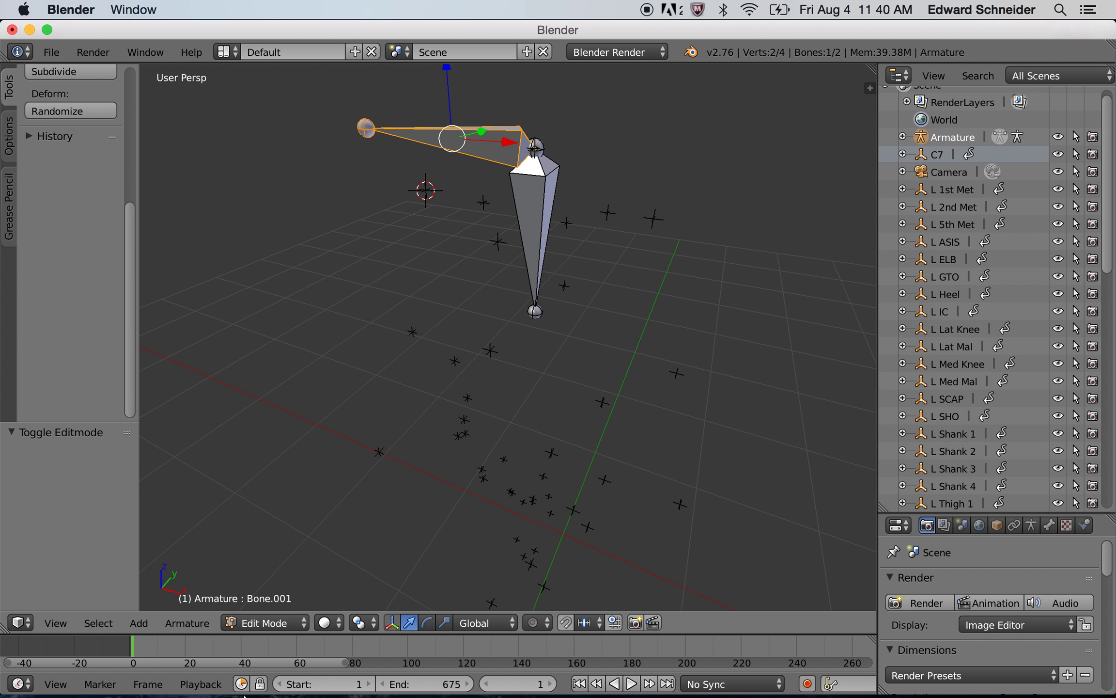
{"action": "left_click", "coordinate": [267, 627]}
{"action": "left_click", "coordinate": [278, 583]}
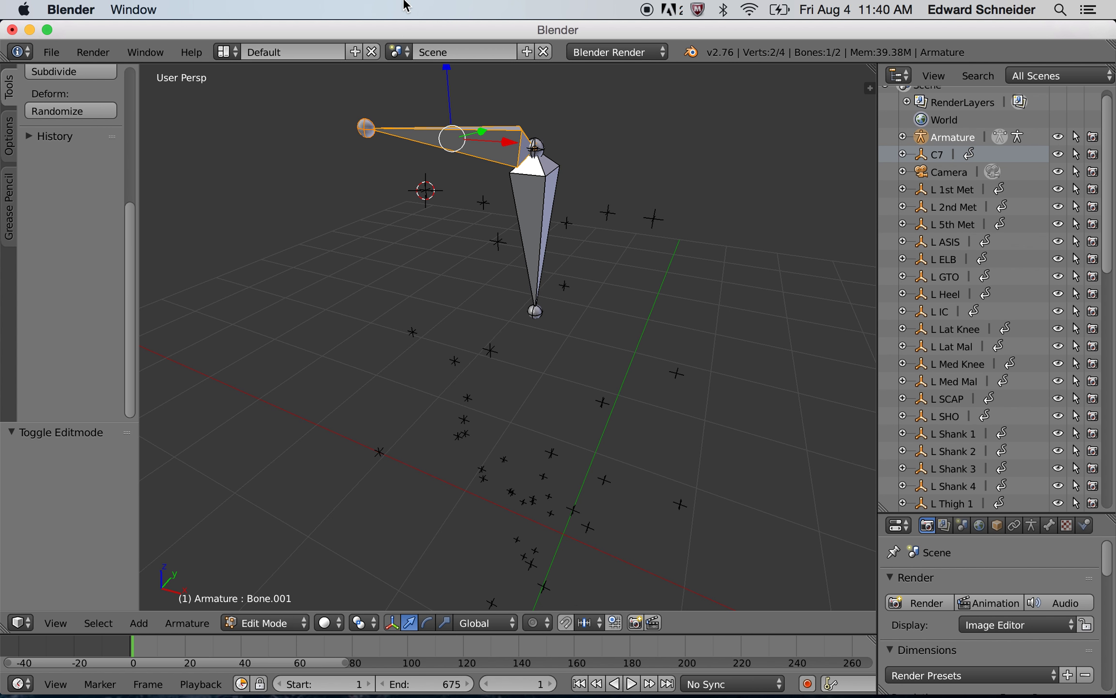
{"action": "right_click", "coordinate": [363, 128]}
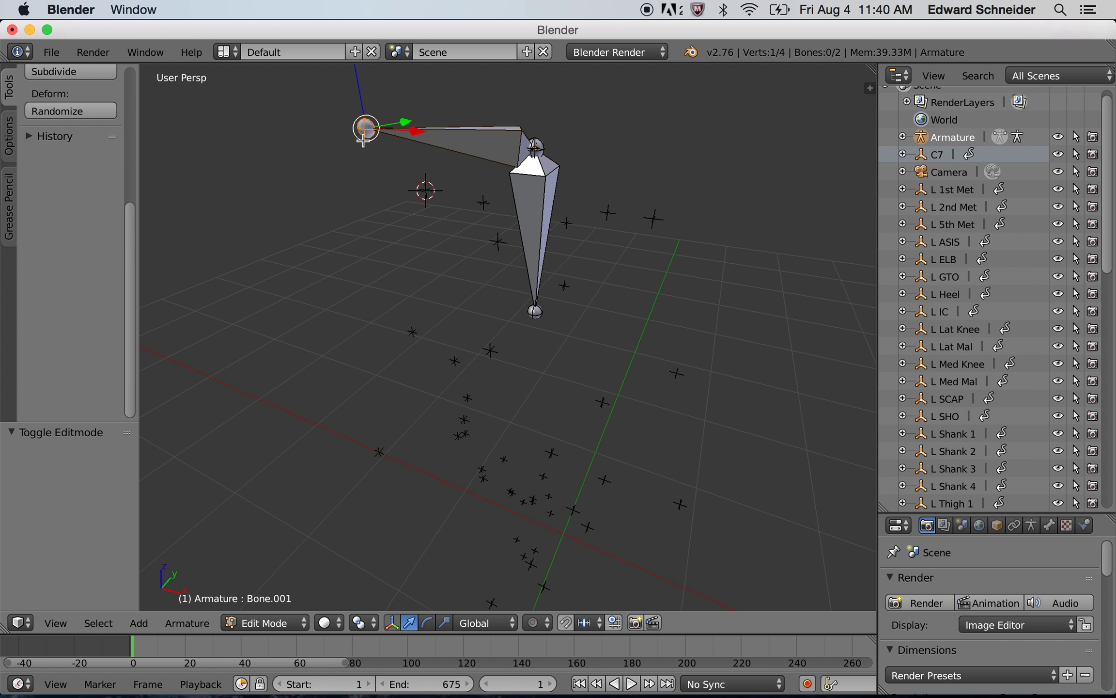
{"action": "key", "text": "shift+s"}
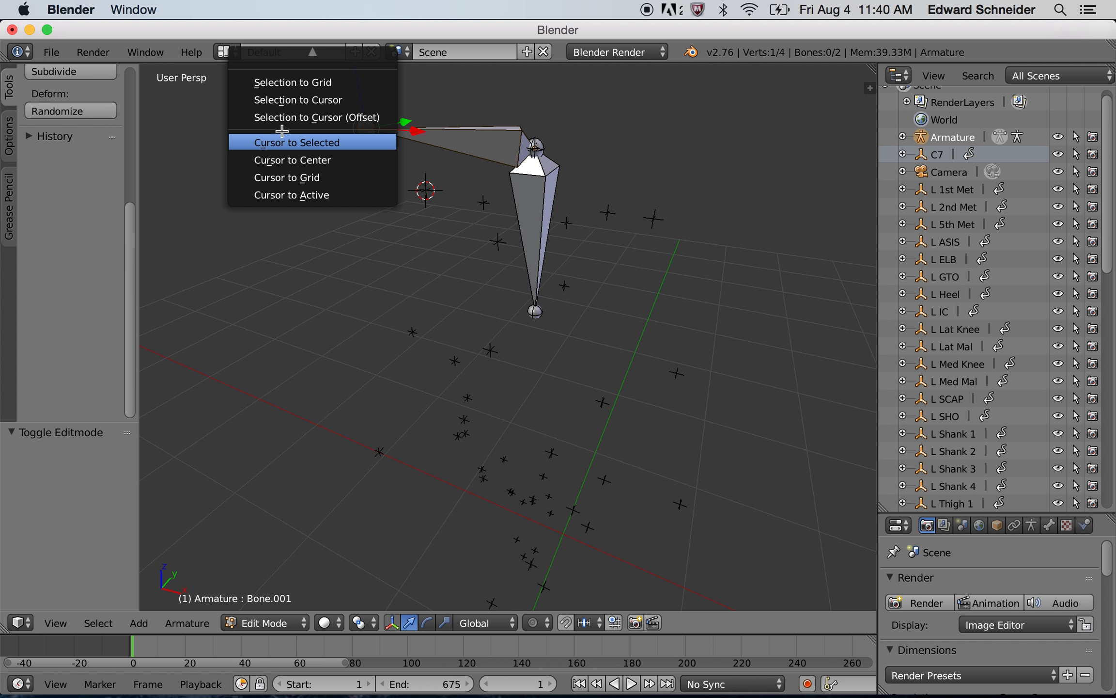
{"action": "left_click", "coordinate": [291, 100]}
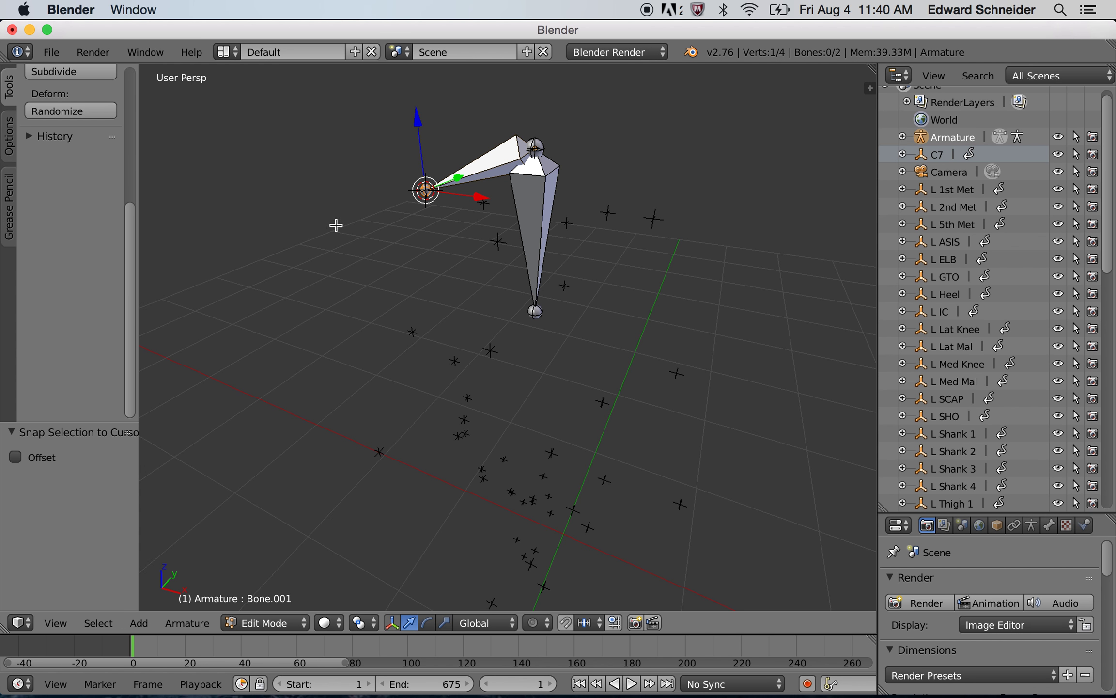
{"action": "mouse_move", "coordinate": [387, 257]}
{"action": "middle_mouse_down"}
{"action": "mouse_move", "coordinate": [432, 252]}
{"action": "mouse_move", "coordinate": [357, 242]}
{"action": "mouse_move", "coordinate": [382, 240]}
{"action": "middle_mouse_up"}
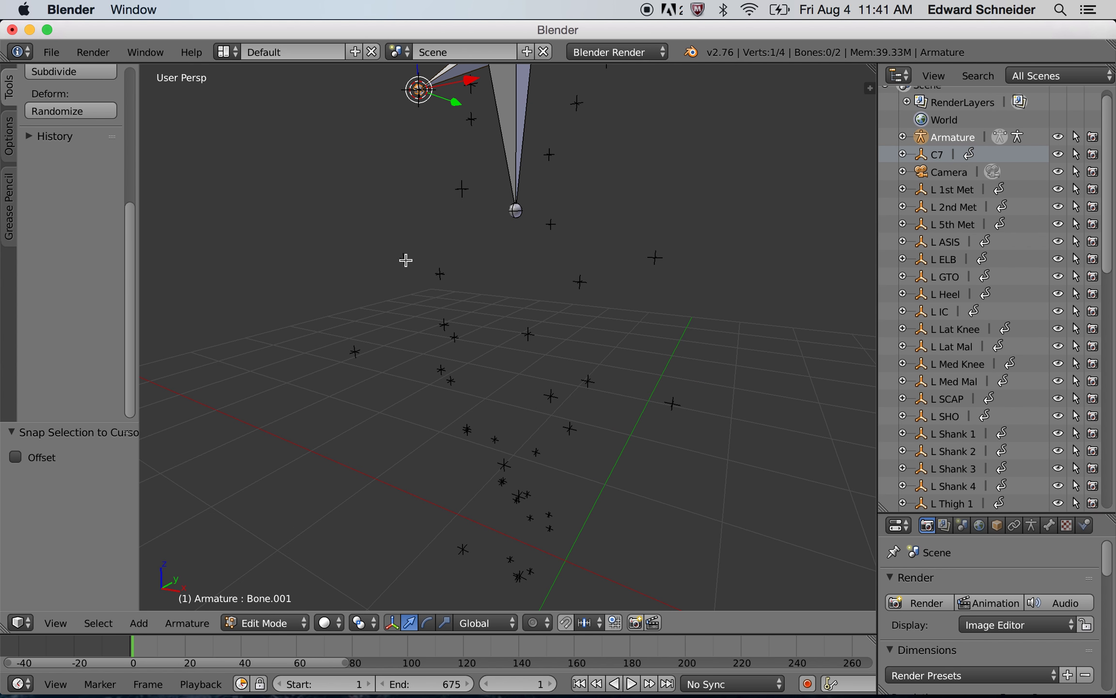
{"action": "key", "text": "Tab"}
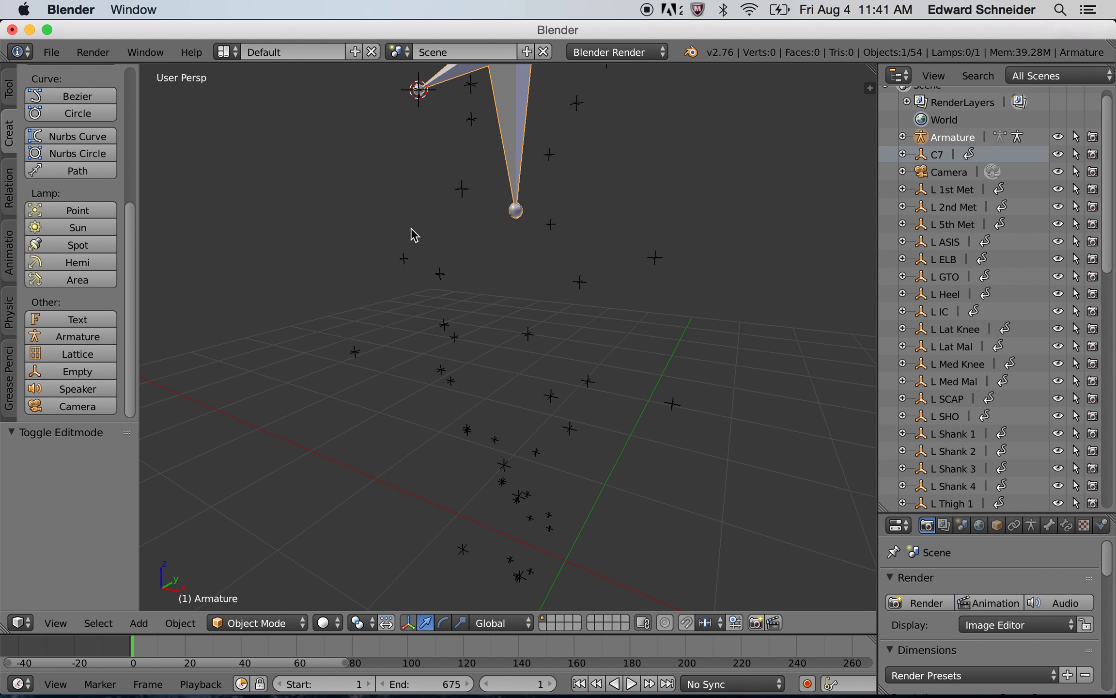
Select the R ELB elbow marker and, with the animation at frame 1, snap the 3D cursor to it with Cursor to Selected.
{"action": "right_click", "coordinate": [404, 260]}
{"action": "left_click_drag", "start_coordinate": [513, 654], "coordinate": [410, 646]}
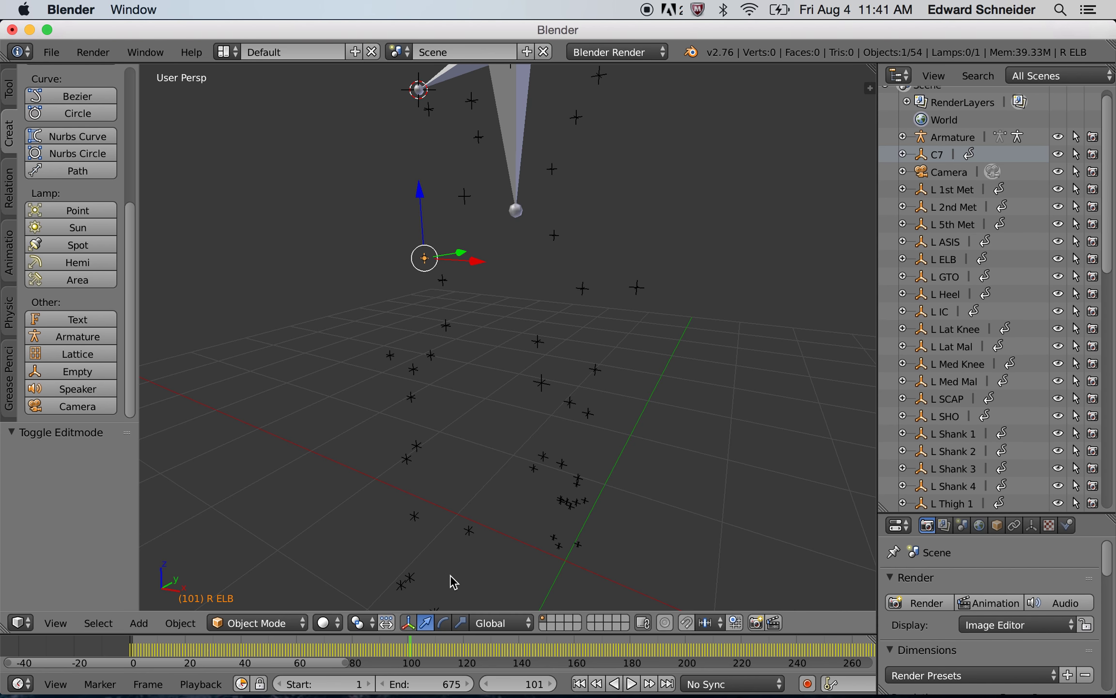
{"action": "middle_click_drag", "start_coordinate": [367, 602], "coordinate": [405, 397]}
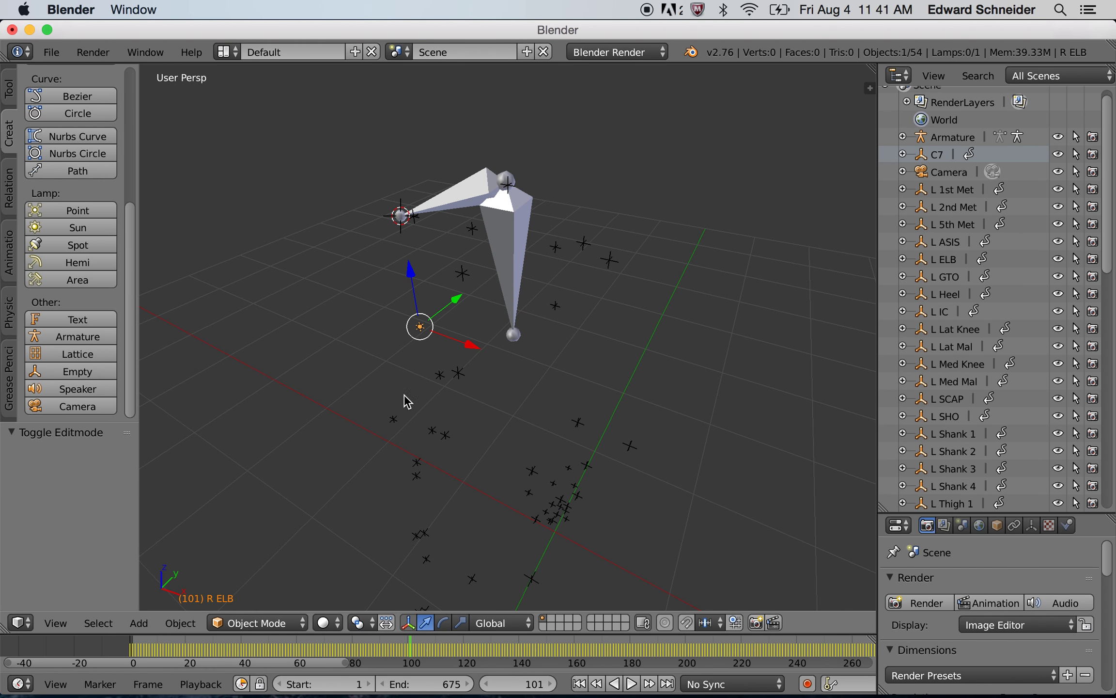
{"action": "left_click", "coordinate": [578, 684]}
{"action": "mouse_move", "coordinate": [412, 536]}
{"action": "middle_mouse_down"}
{"action": "mouse_move", "coordinate": [441, 523]}
{"action": "mouse_move", "coordinate": [436, 514]}
{"action": "mouse_move", "coordinate": [416, 528]}
{"action": "mouse_move", "coordinate": [431, 528]}
{"action": "middle_mouse_up"}
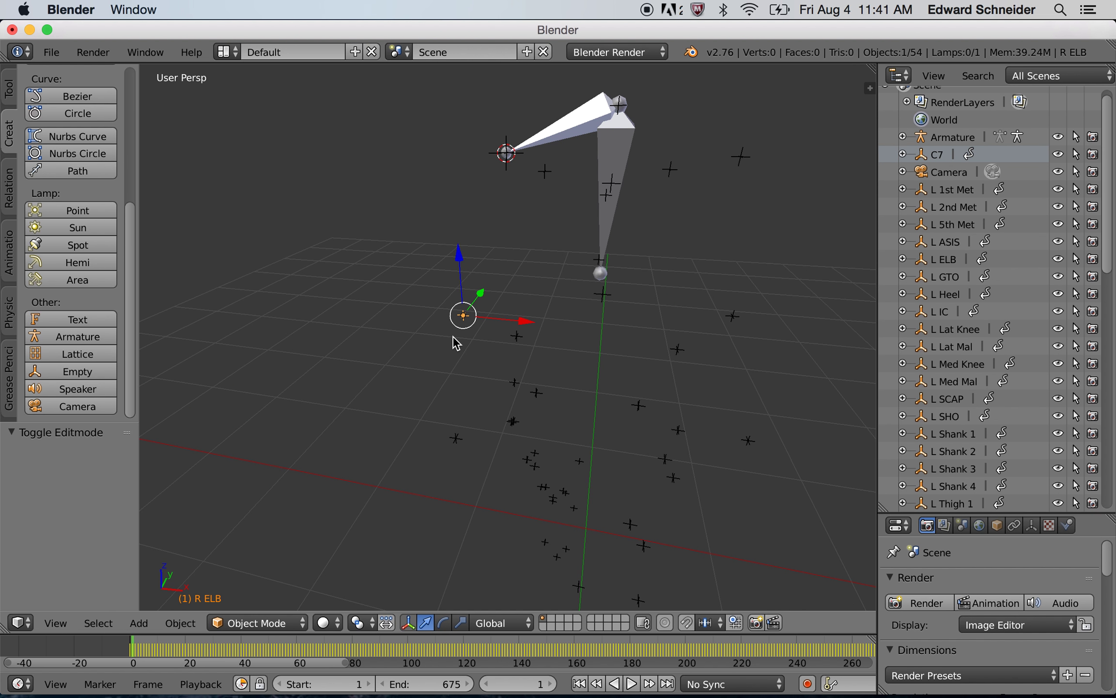
{"action": "key", "text": "shift+s"}
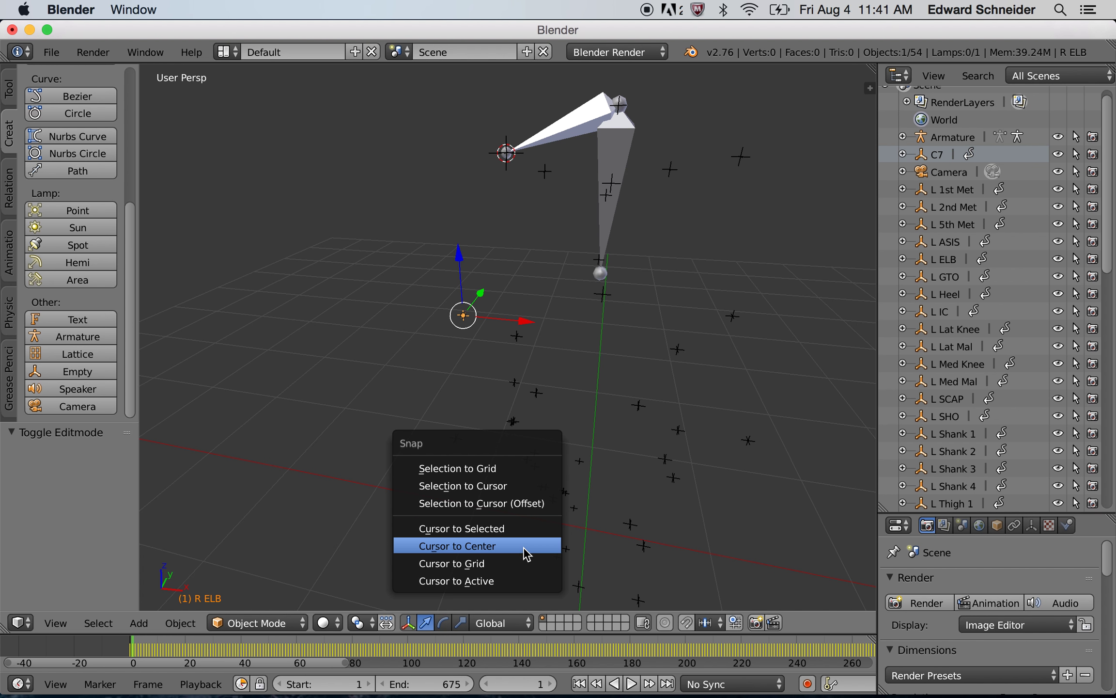
{"action": "left_click", "coordinate": [525, 532]}
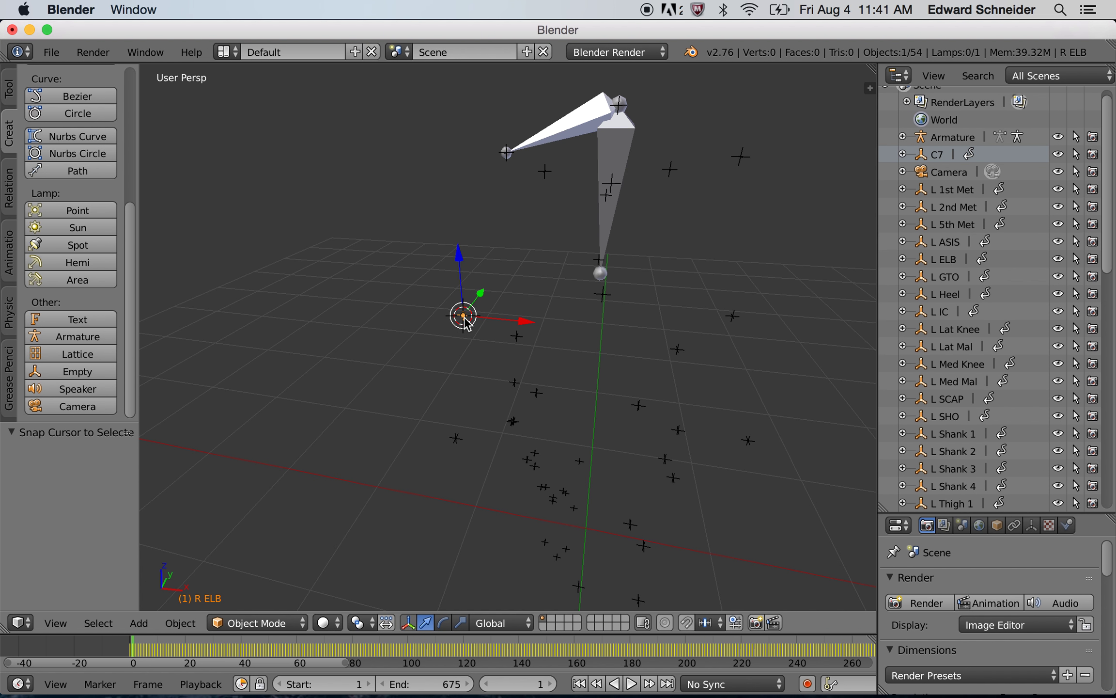
In the armature's Edit Mode, extrude an upper arm bone from the R SHO end and snap its free end to the 3D cursor at R ELB.
{"action": "right_click", "coordinate": [578, 134]}
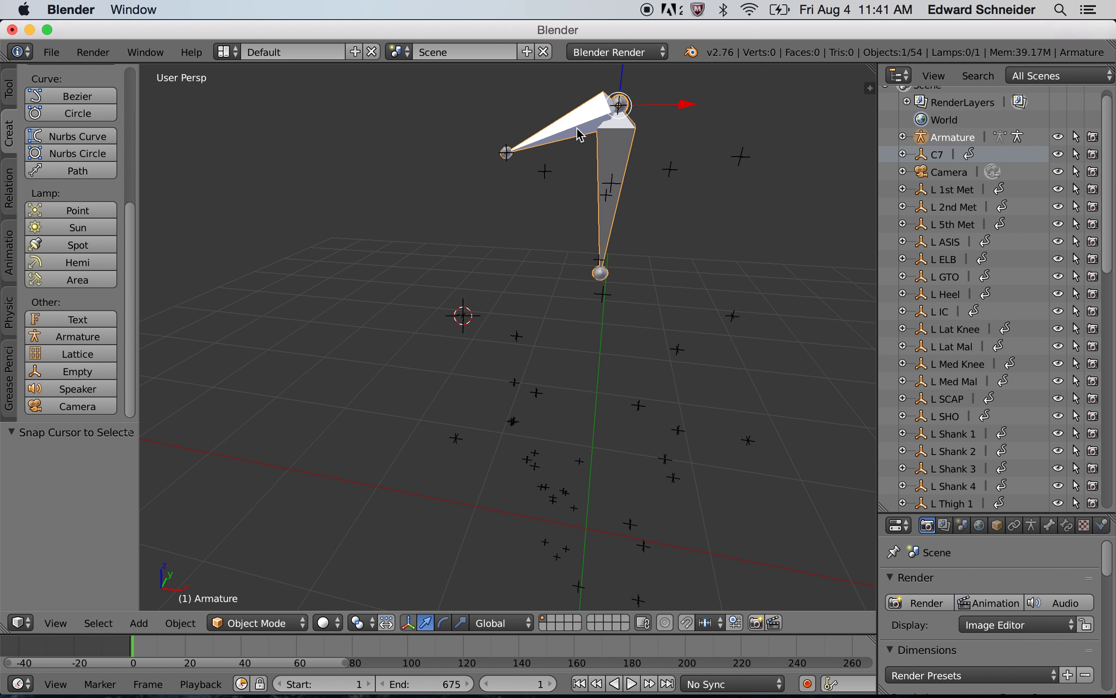
{"action": "left_click", "coordinate": [268, 624]}
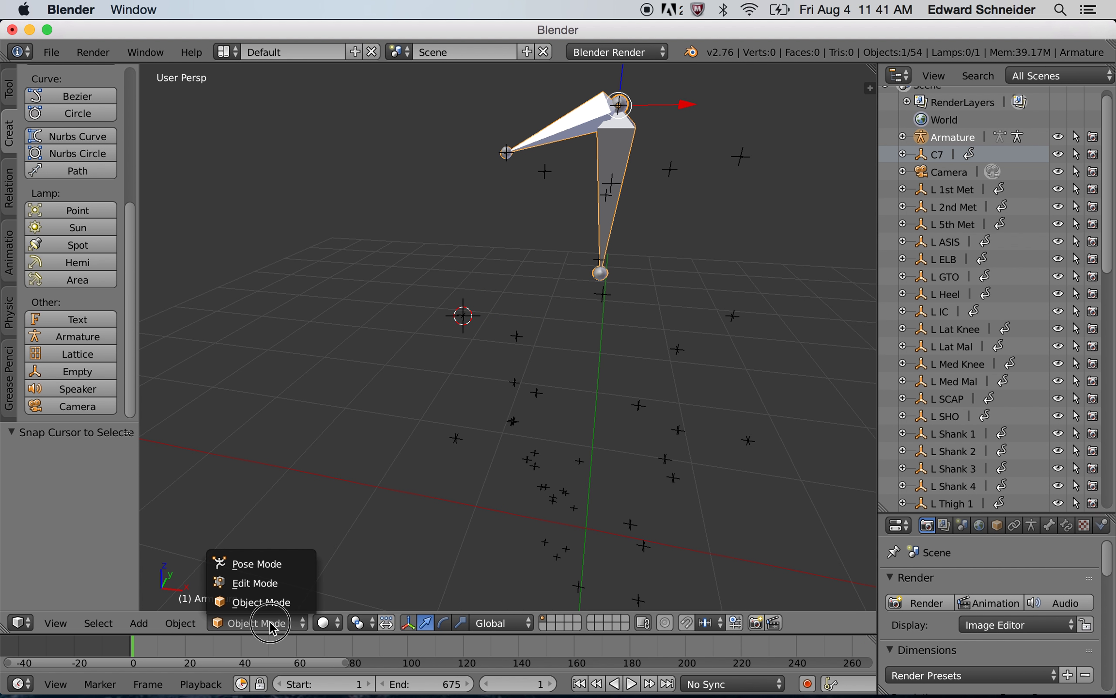
{"action": "left_click", "coordinate": [275, 584]}
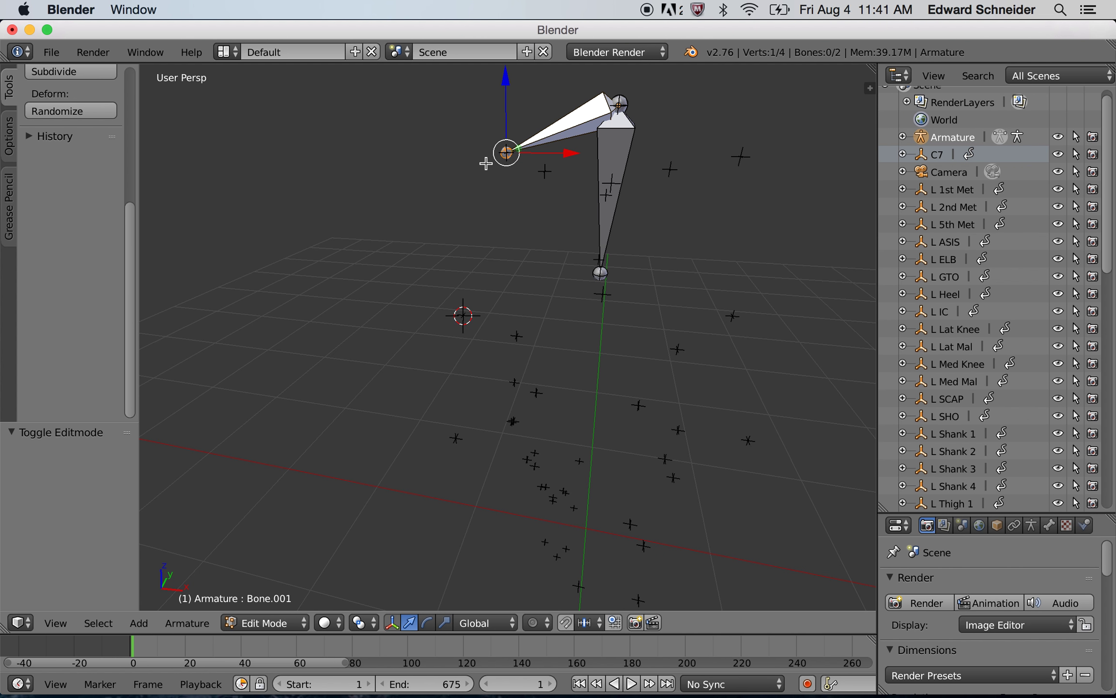
{"action": "key", "text": "e"}
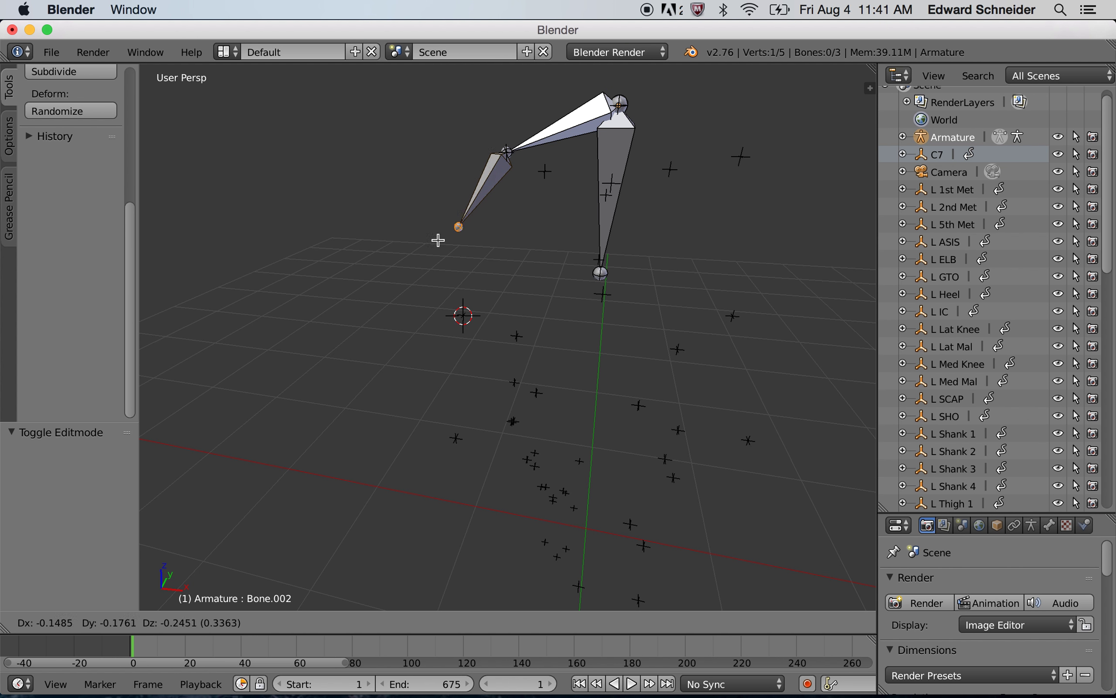
{"action": "left_click", "coordinate": [425, 291]}
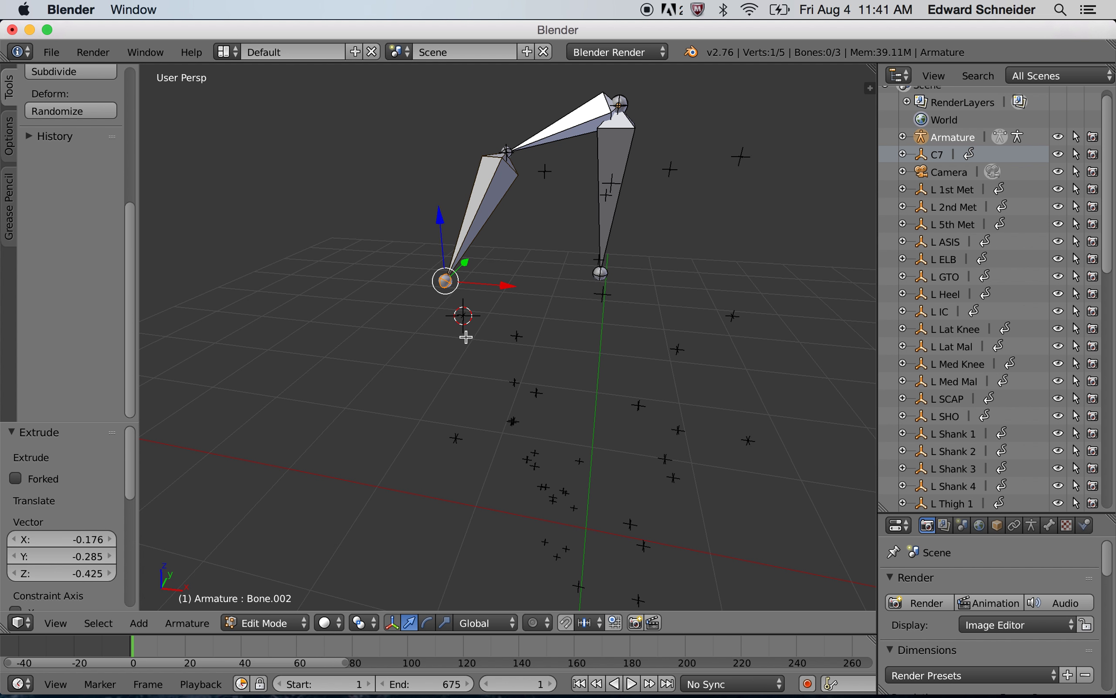
{"action": "key", "text": "shift+s"}
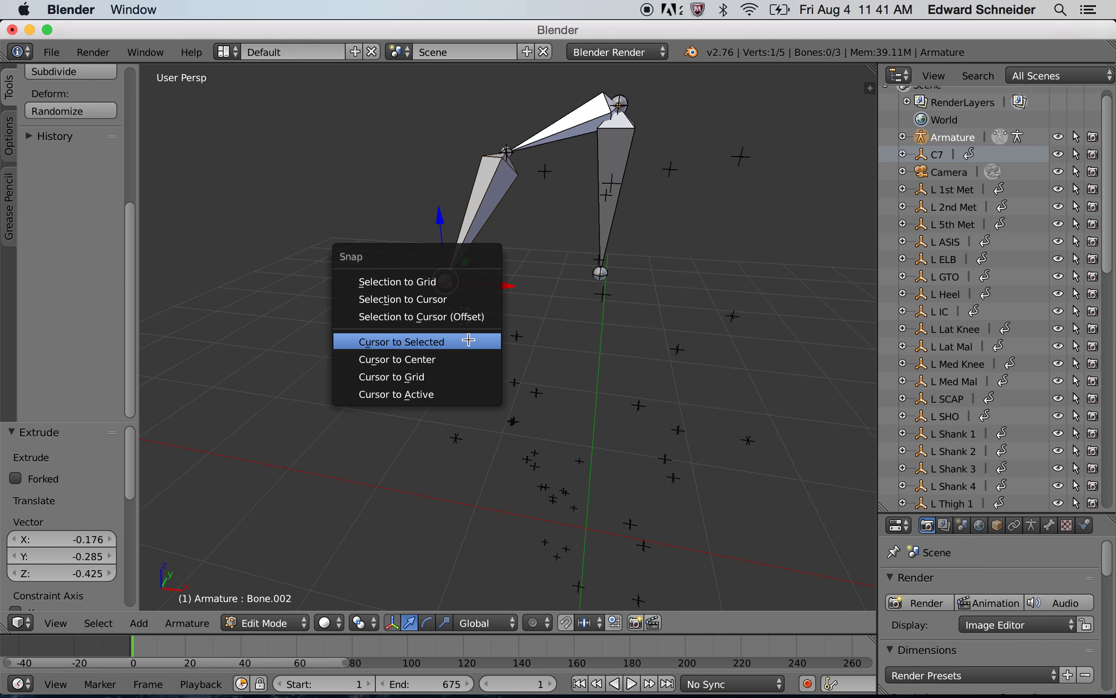
{"action": "left_click", "coordinate": [446, 305]}
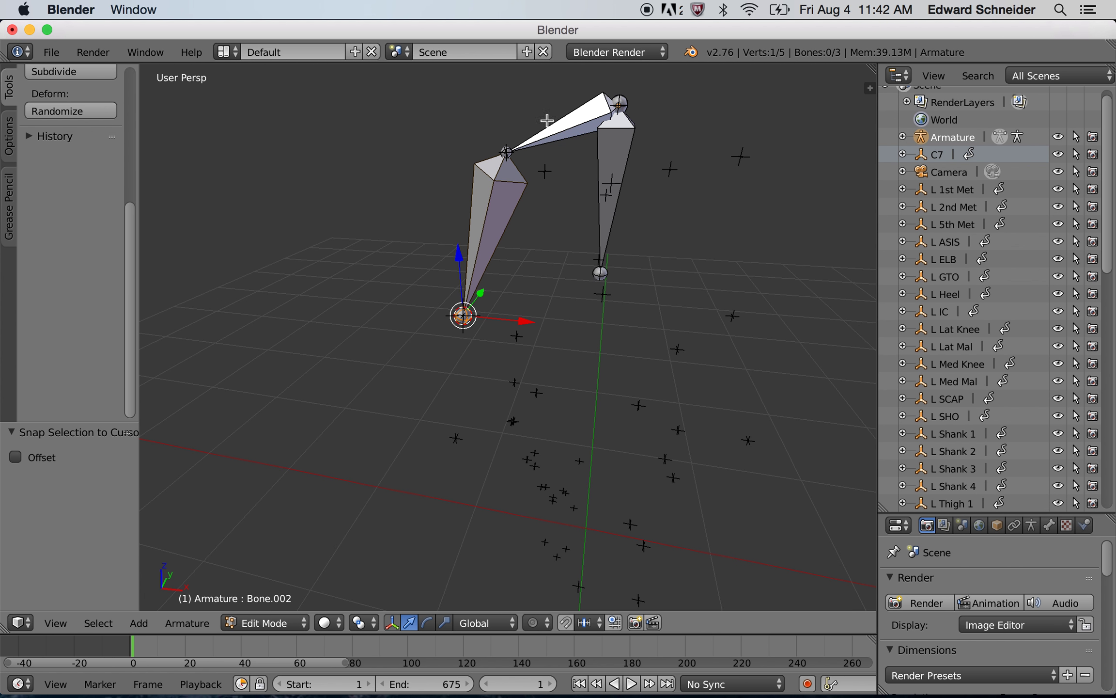
Scrub the animation to frame 137, return to Object Mode and select the R WRI wrist marker.
{"action": "middle_click_drag", "start_coordinate": [522, 144], "coordinate": [426, 394]}
{"action": "middle_click_drag", "start_coordinate": [424, 267], "coordinate": [379, 462]}
{"action": "middle_click_drag", "start_coordinate": [364, 465], "coordinate": [386, 563]}
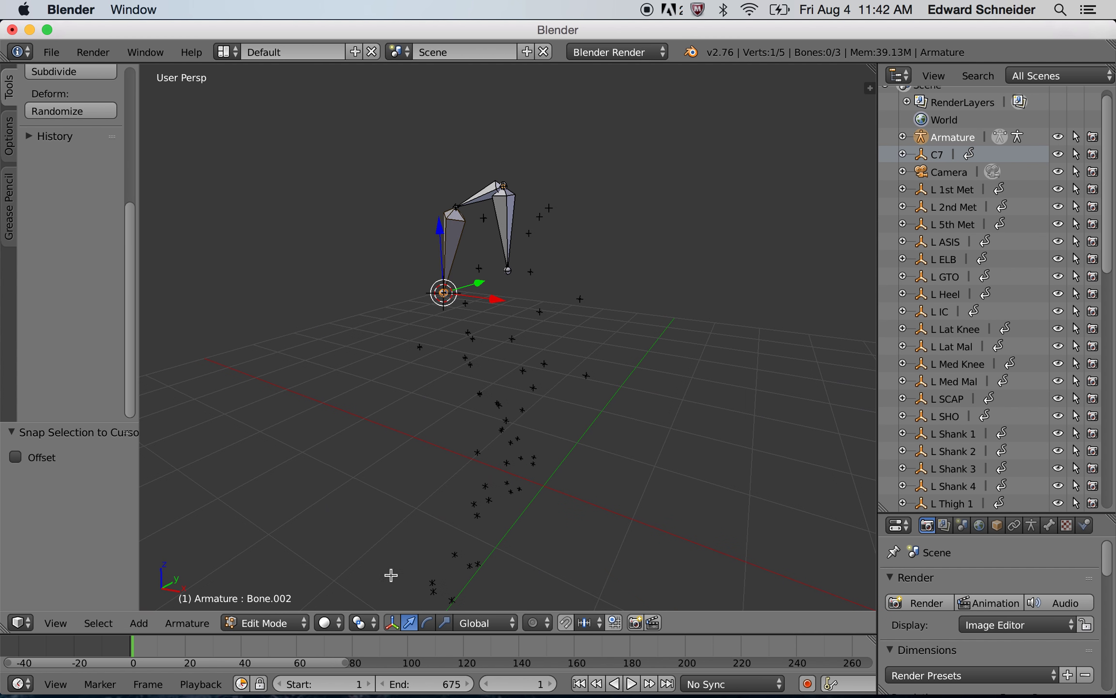
{"action": "left_click_drag", "start_coordinate": [311, 650], "coordinate": [510, 664]}
{"action": "key", "text": "alt+a"}
{"action": "key", "text": "alt+a"}
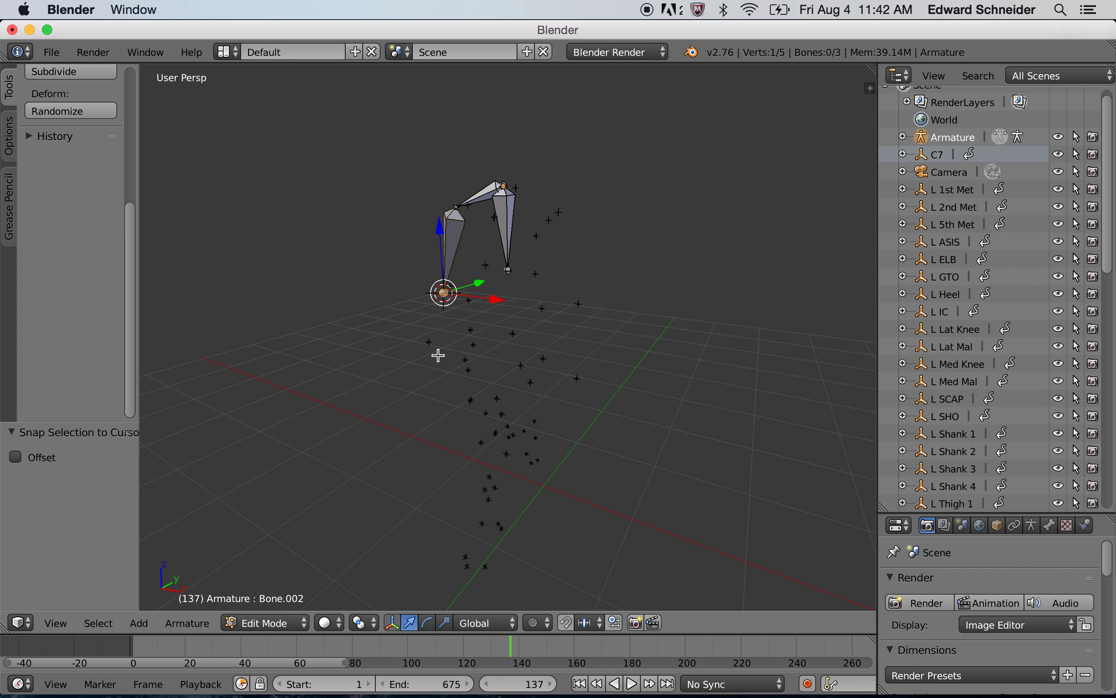
{"action": "left_click", "coordinate": [271, 623]}
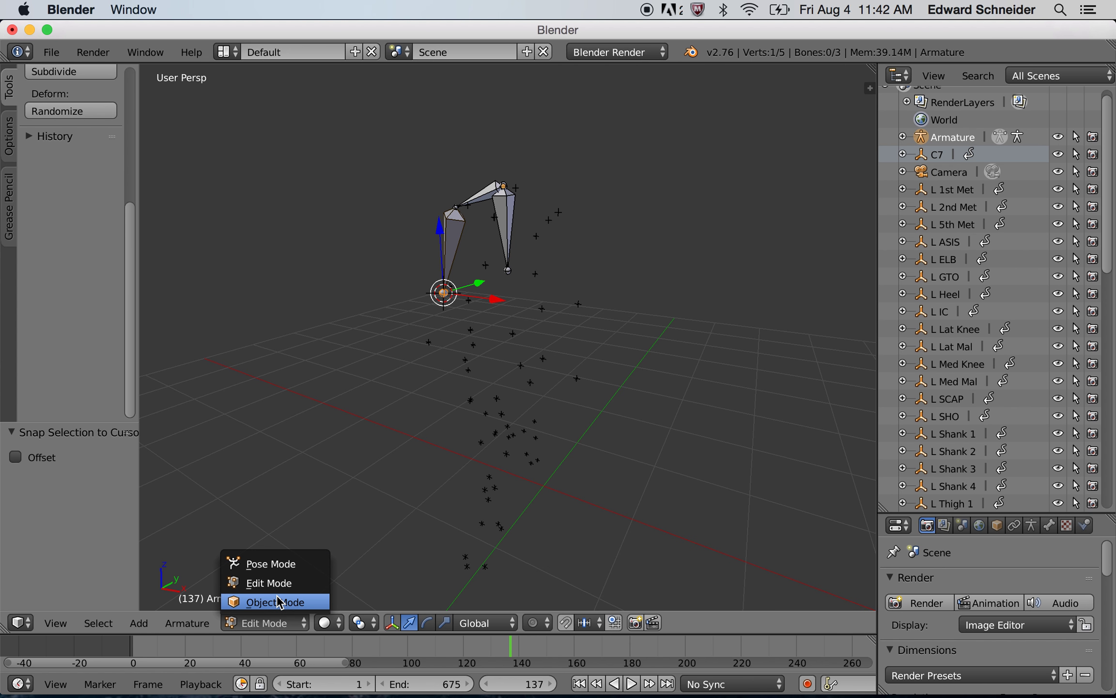
{"action": "left_click", "coordinate": [262, 602]}
{"action": "right_click", "coordinate": [428, 343]}
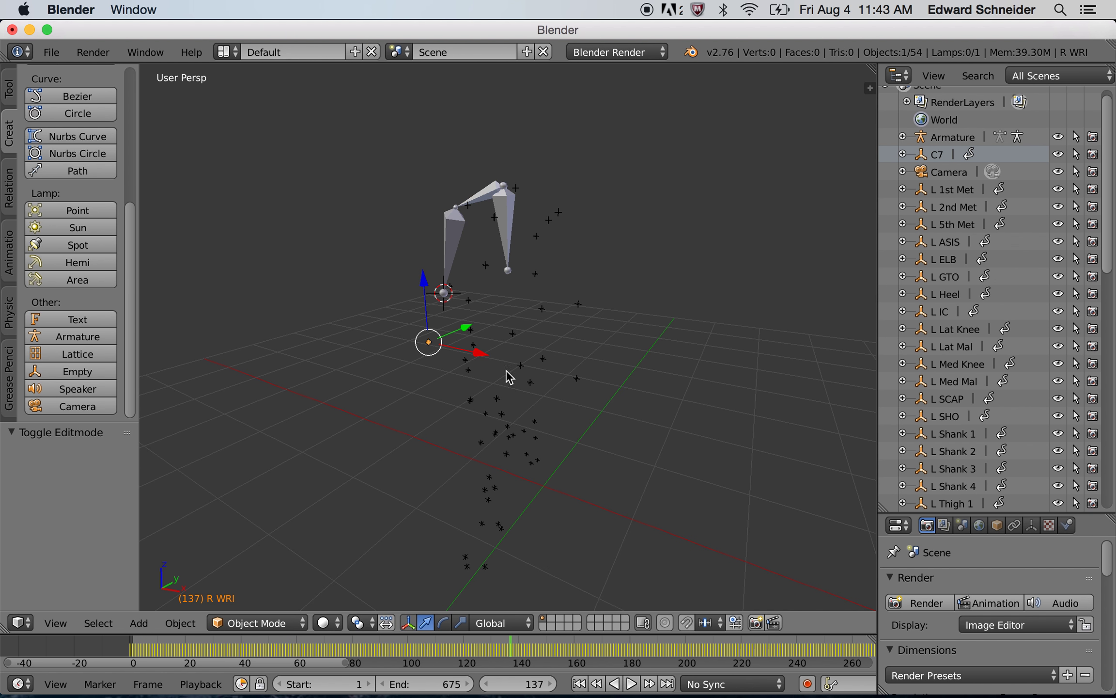
{"action": "scroll", "coordinate": [945, 362], "scroll_direction": "down", "scroll_amount": 3}
{"action": "scroll", "coordinate": [945, 361], "scroll_direction": "down", "scroll_amount": 15}
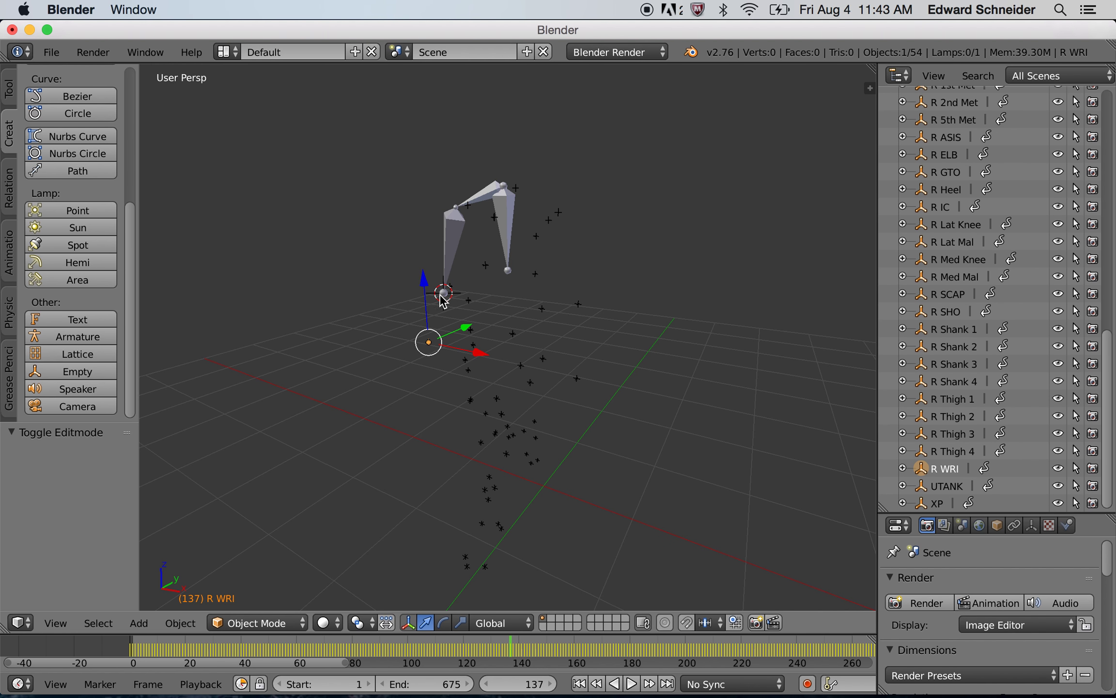
Return the animation to frame 1 and snap the 3D cursor to the R WRI marker with Cursor to Selected.
{"action": "key", "text": "shift+s"}
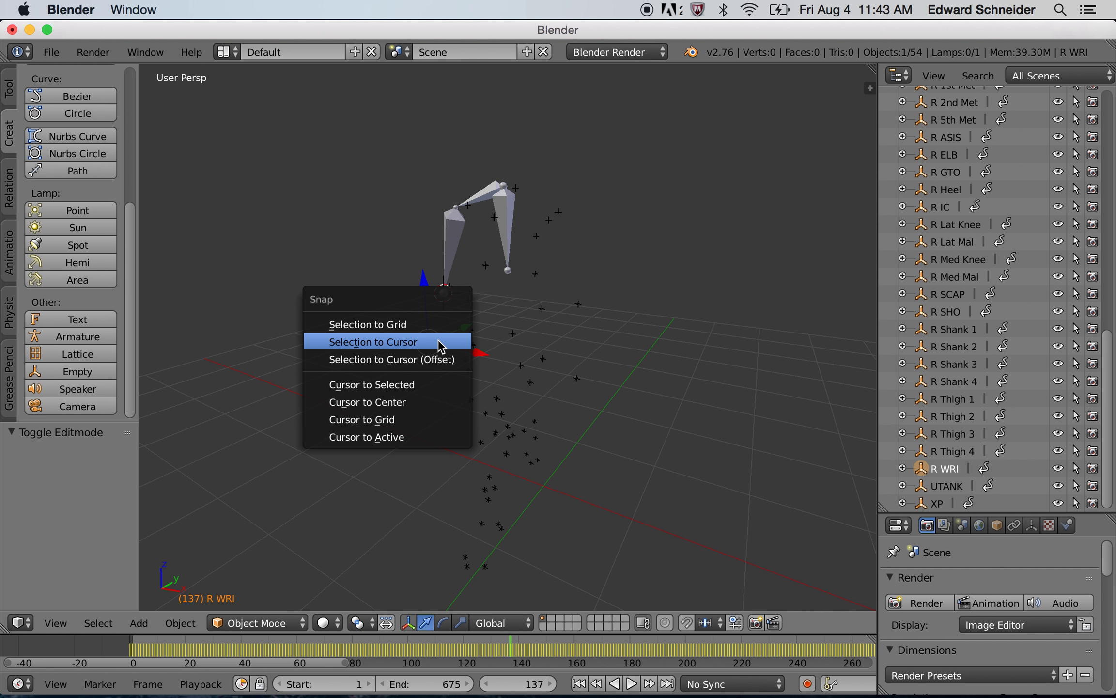
{"action": "left_click", "coordinate": [433, 384]}
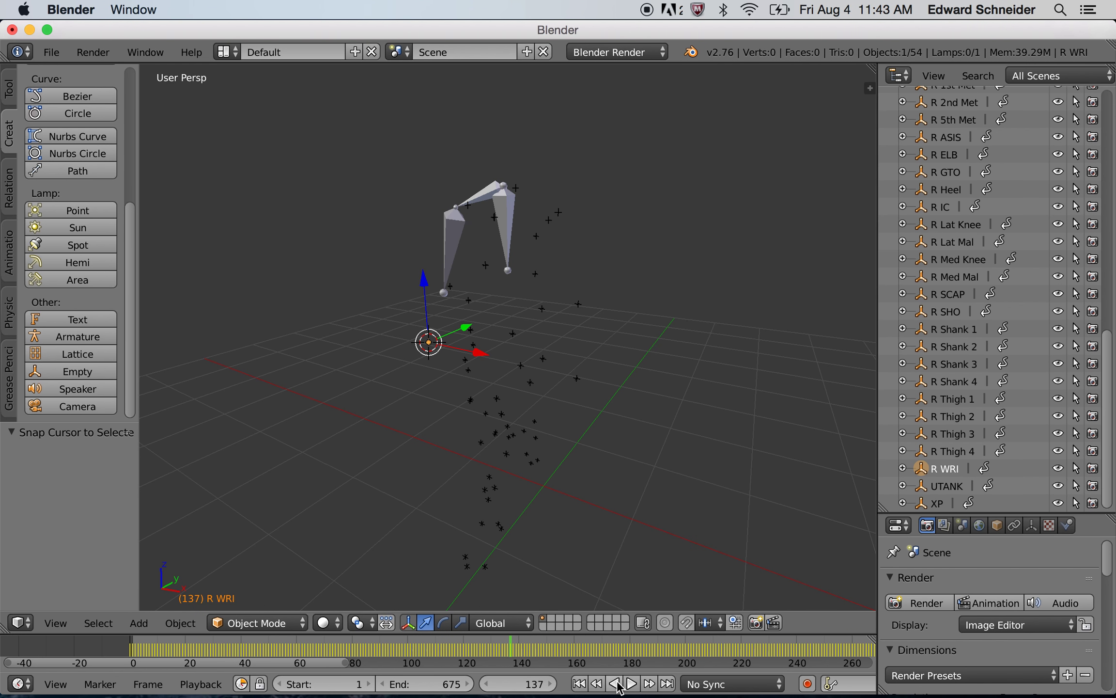
{"action": "left_click", "coordinate": [578, 684]}
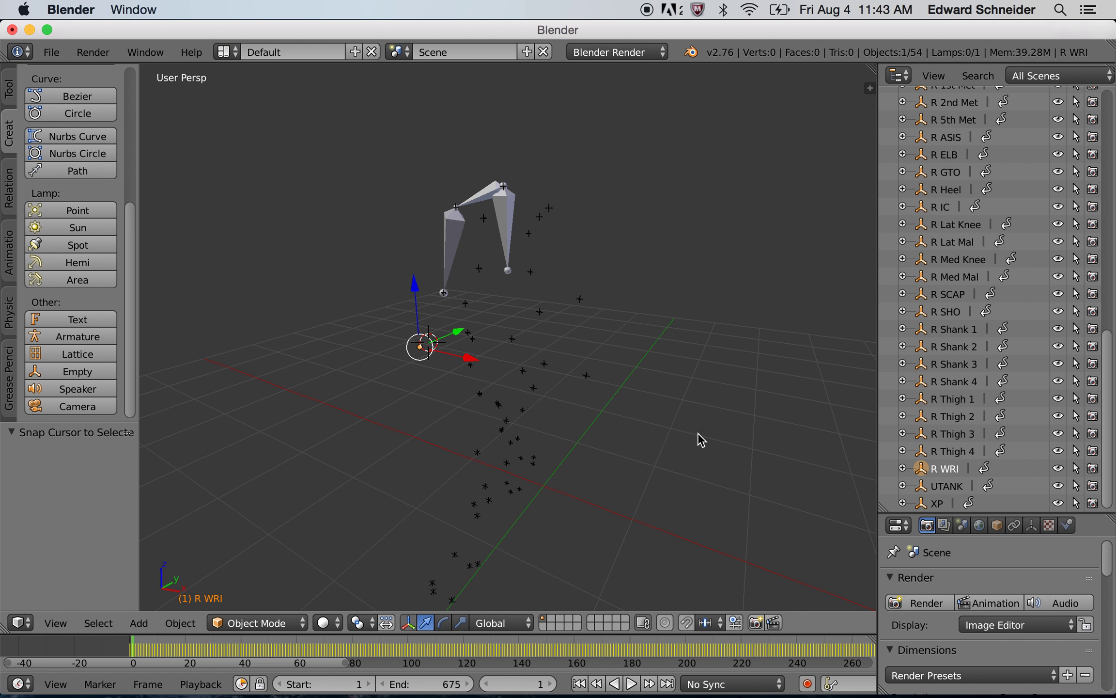
{"action": "key", "text": "shift+s"}
{"action": "left_click", "coordinate": [656, 429]}
{"action": "key", "text": "shift+s"}
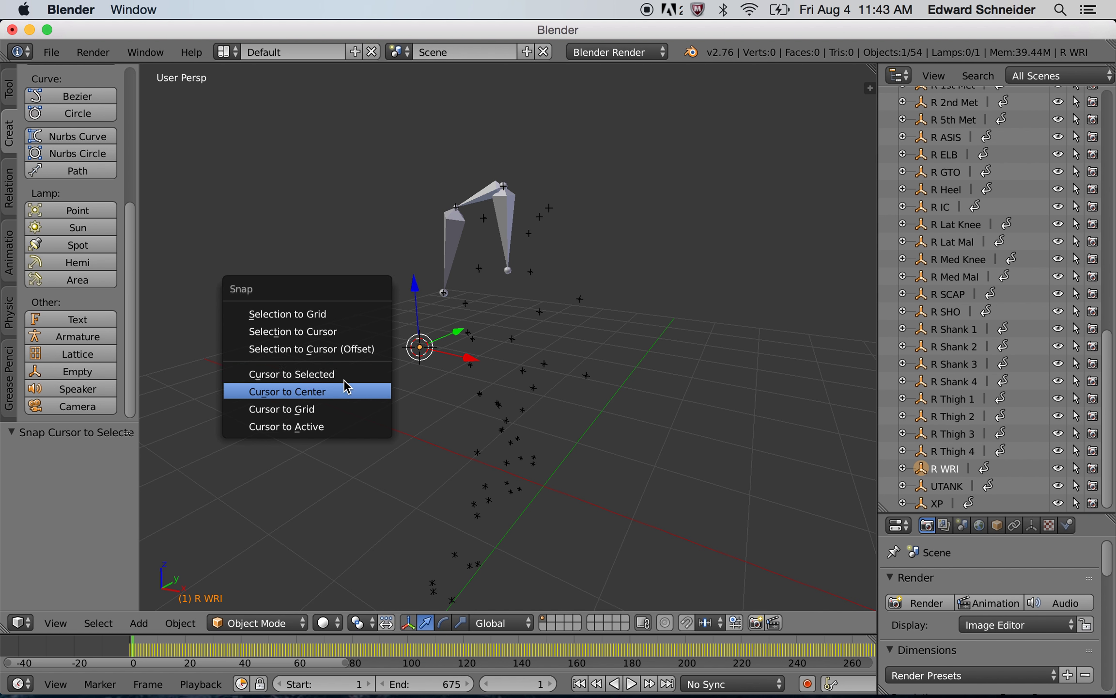
{"action": "left_click", "coordinate": [344, 382]}
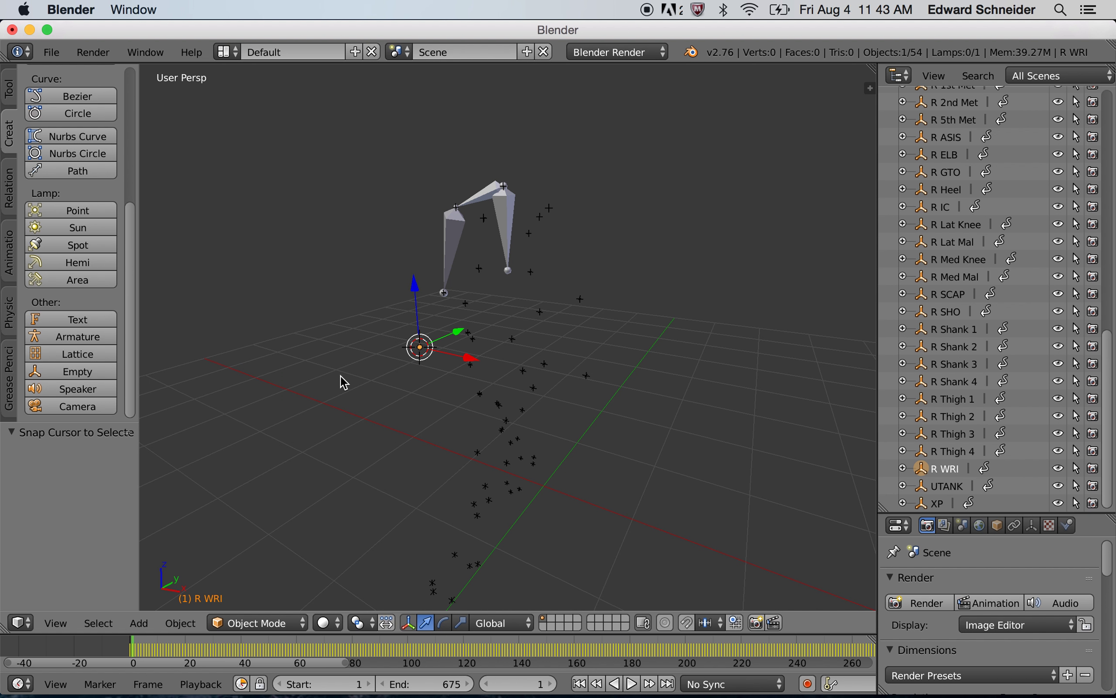
In the armature's Edit Mode, extrude a forearm bone from the R ELB end and snap its free end to the 3D cursor at R WRI.
{"action": "right_click", "coordinate": [451, 255]}
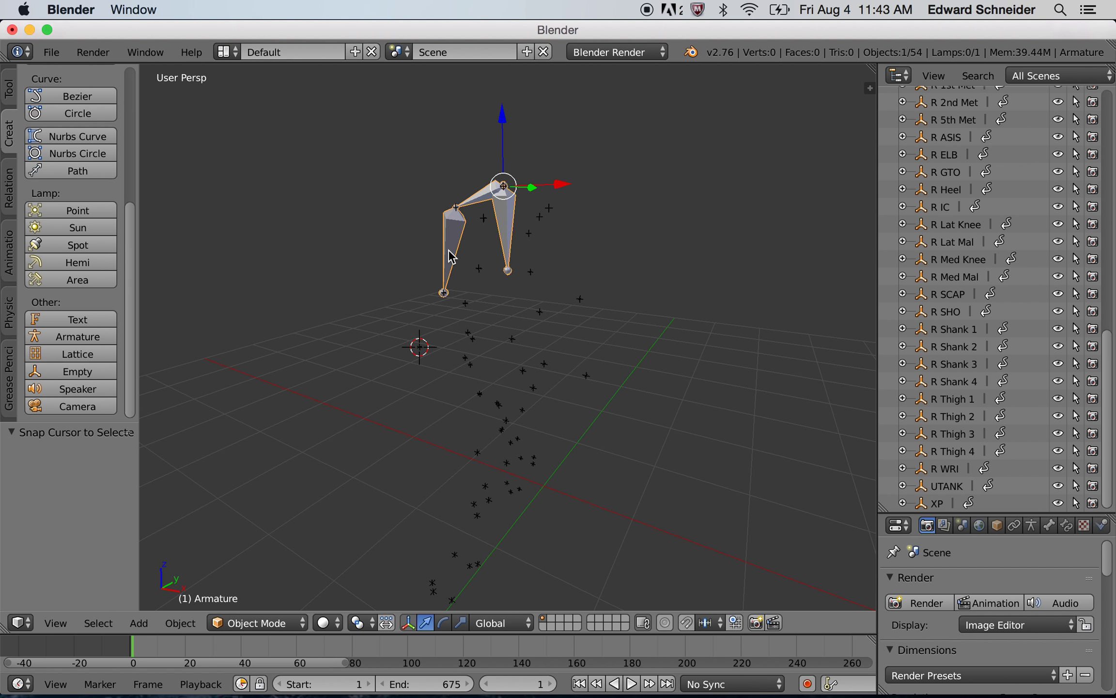
{"action": "left_click", "coordinate": [272, 623]}
{"action": "left_click", "coordinate": [266, 586]}
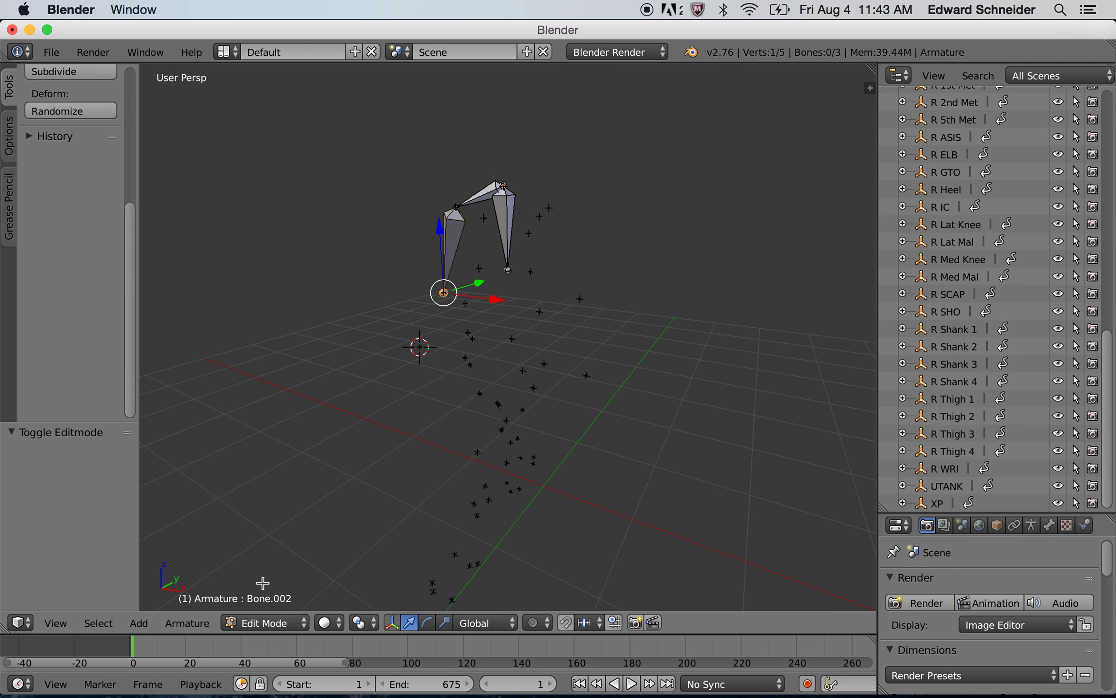
{"action": "key", "text": "e"}
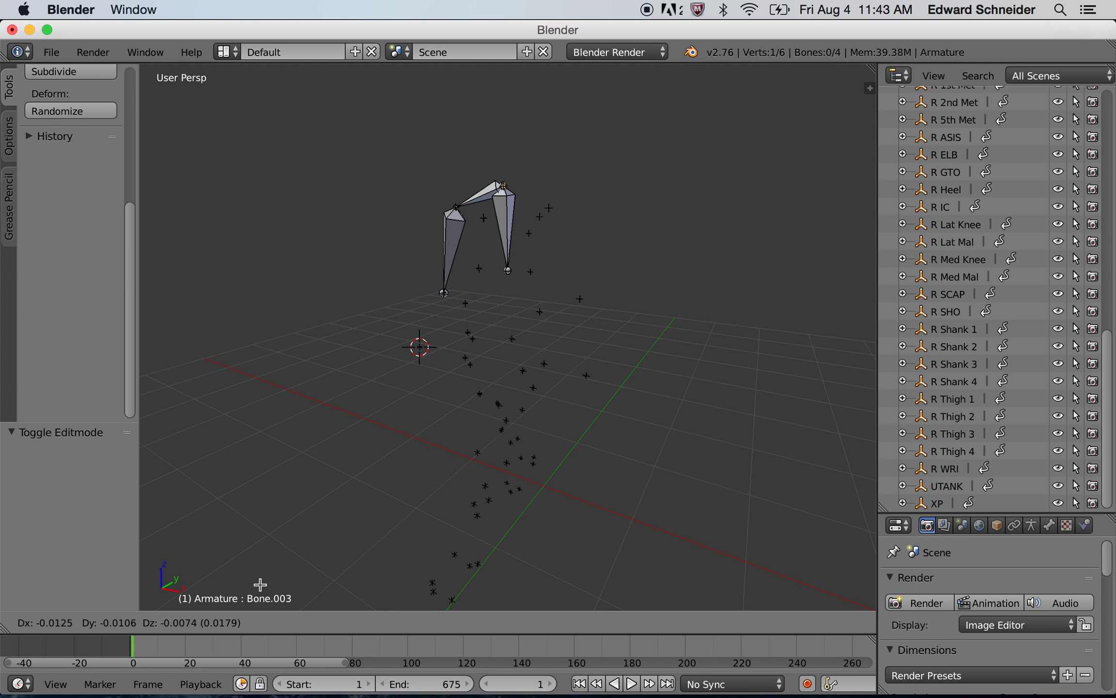
{"action": "left_click", "coordinate": [202, 83]}
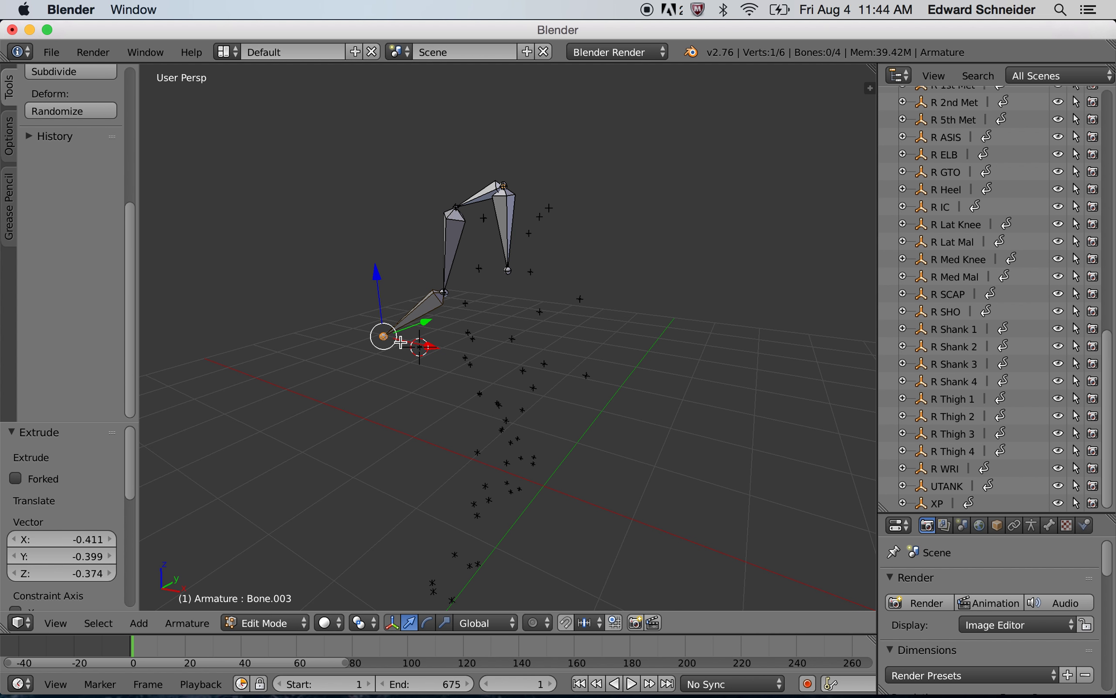
{"action": "key", "text": "shift+s"}
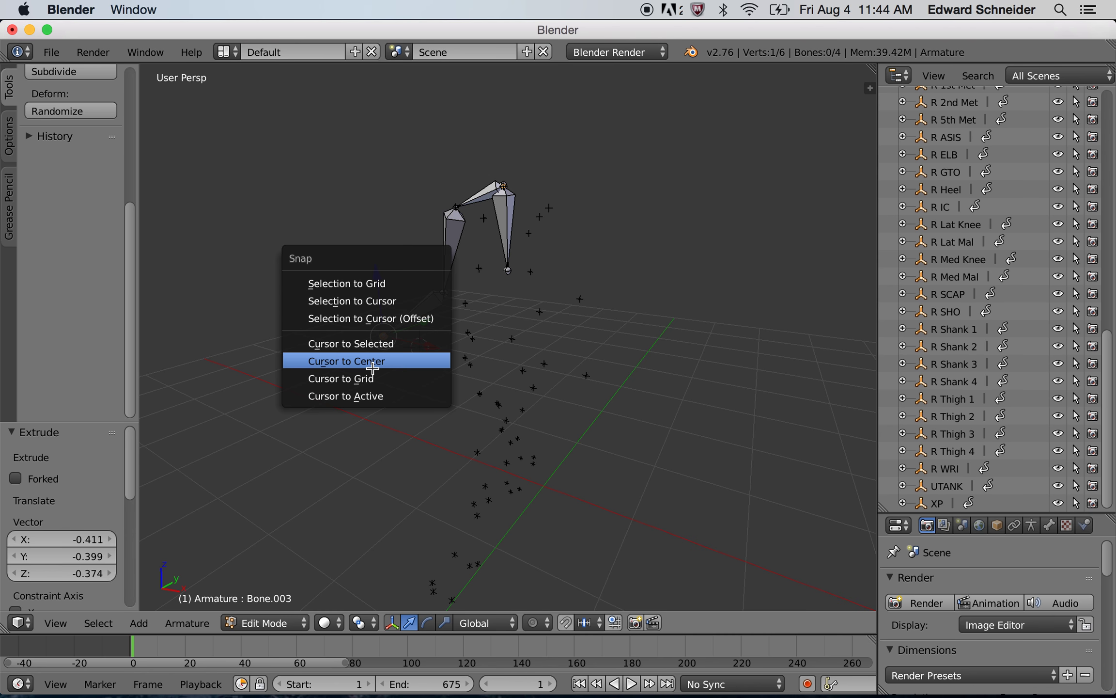
{"action": "left_click", "coordinate": [360, 304]}
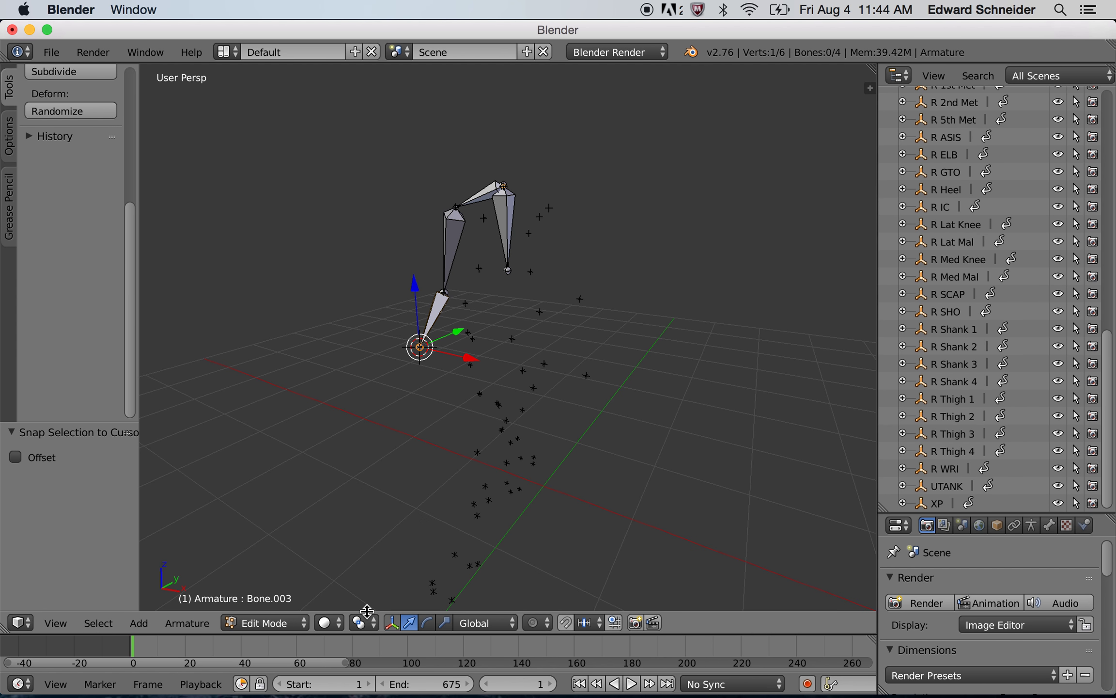
Extrude three connected bones from the C7 joint toward the left arm side, the last by about 0.169 in X, -0.076 in Y and -0.529 in Z.
{"action": "mouse_move", "coordinate": [431, 386]}
{"action": "middle_mouse_down"}
{"action": "mouse_move", "coordinate": [498, 406]}
{"action": "mouse_move", "coordinate": [566, 394]}
{"action": "mouse_move", "coordinate": [525, 413]}
{"action": "mouse_move", "coordinate": [432, 398]}
{"action": "mouse_move", "coordinate": [443, 383]}
{"action": "middle_mouse_up"}
{"action": "right_click", "coordinate": [543, 170]}
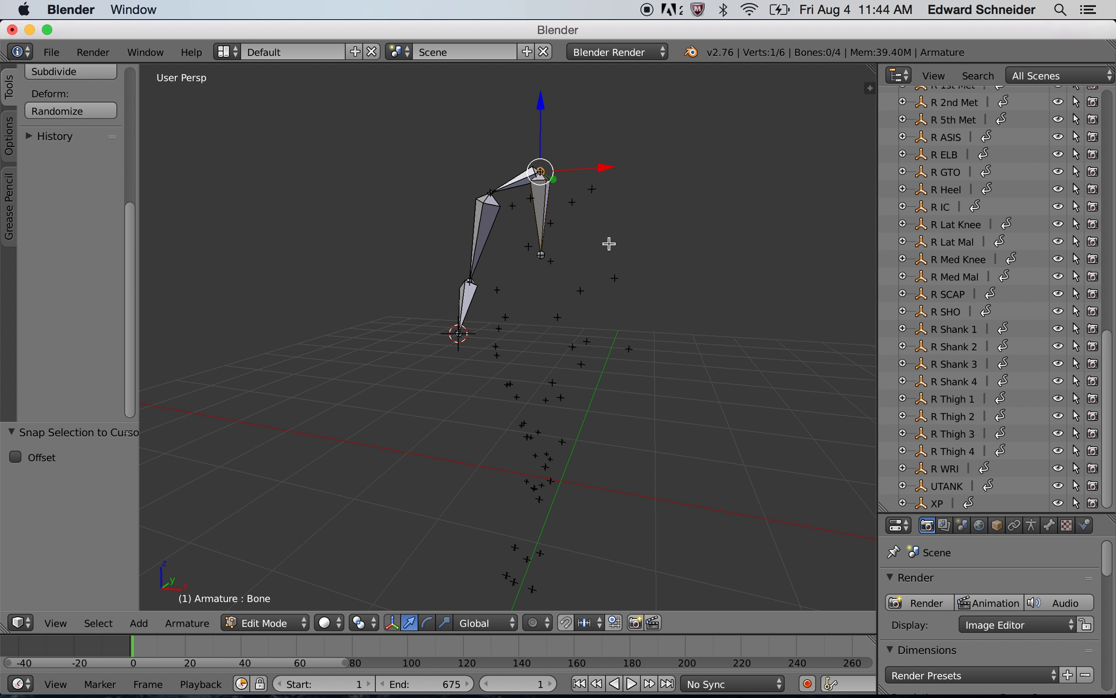
{"action": "key", "text": "e"}
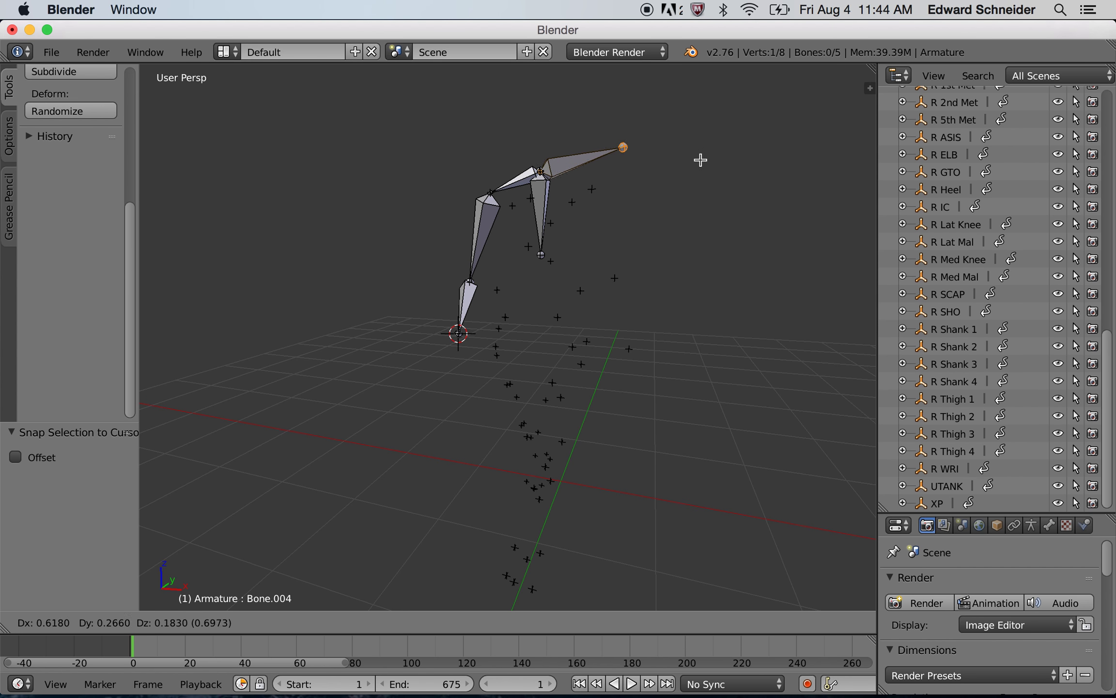
{"action": "left_click", "coordinate": [686, 164]}
{"action": "key", "text": "e"}
{"action": "left_click", "coordinate": [750, 192]}
{"action": "key", "text": "e"}
{"action": "left_click", "coordinate": [772, 266]}
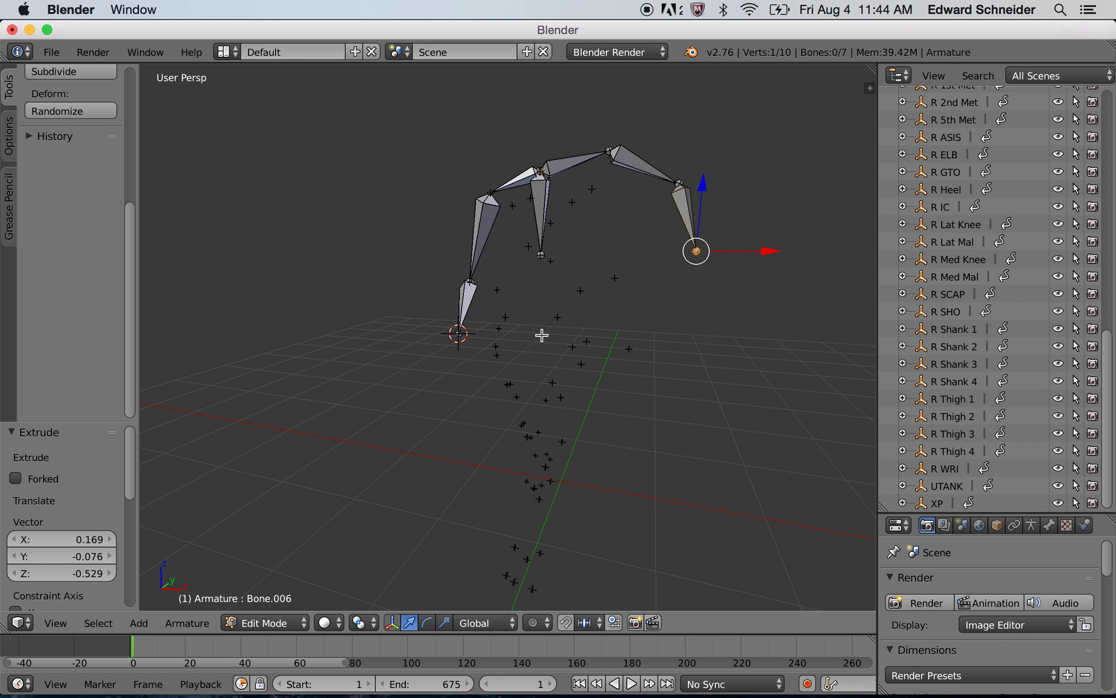
Return to Object Mode, select the L SHO shoulder marker and snap the 3D cursor to it with Cursor to Selected.
{"action": "key", "text": "Tab"}
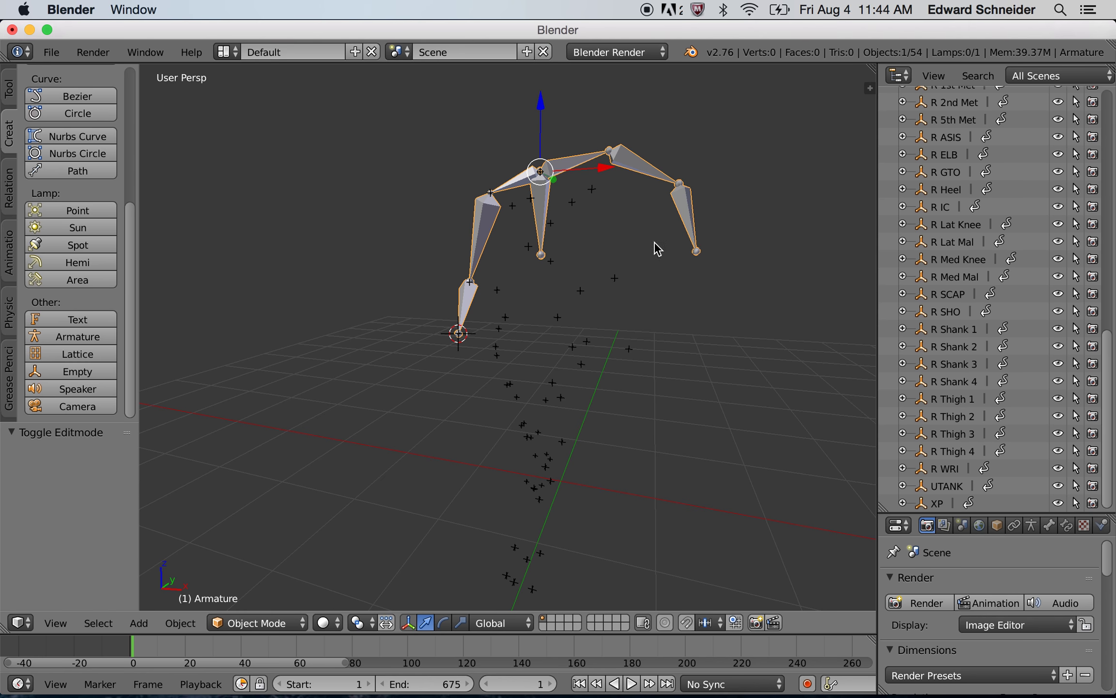
{"action": "right_click", "coordinate": [592, 191]}
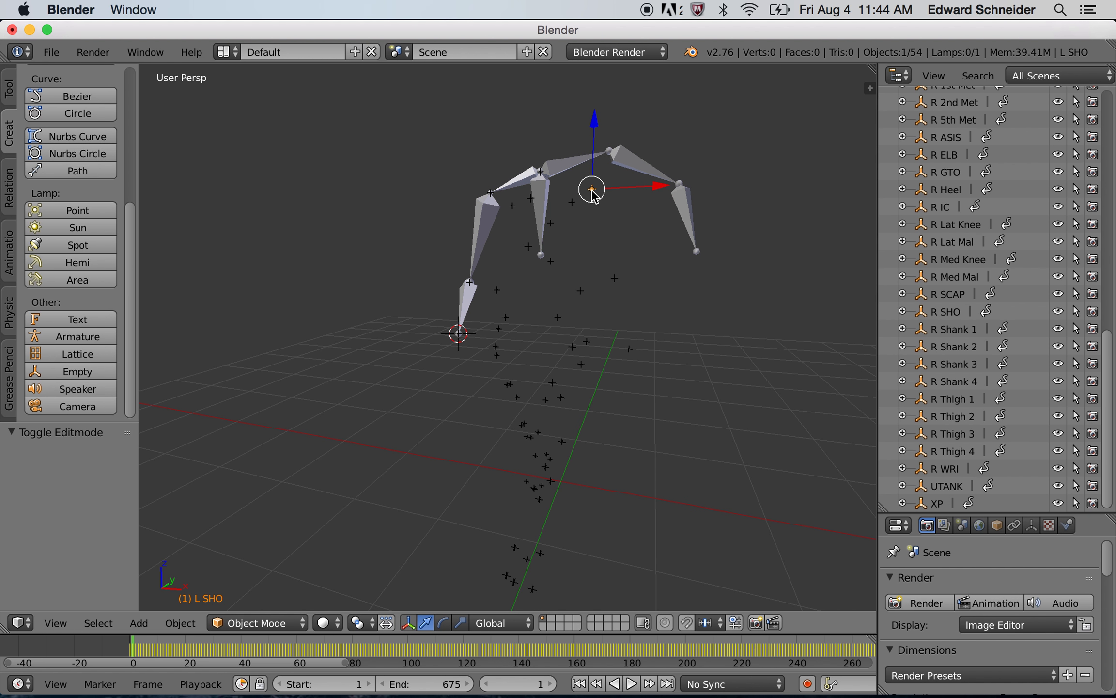
{"action": "key", "text": "shift+s"}
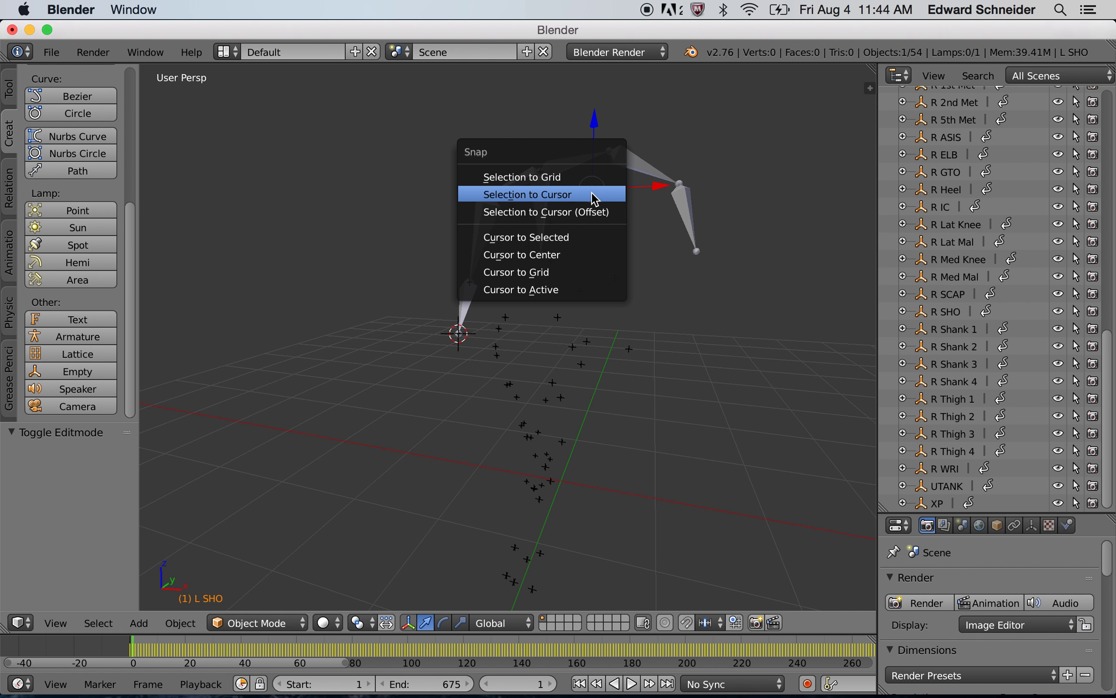
{"action": "left_click", "coordinate": [579, 239]}
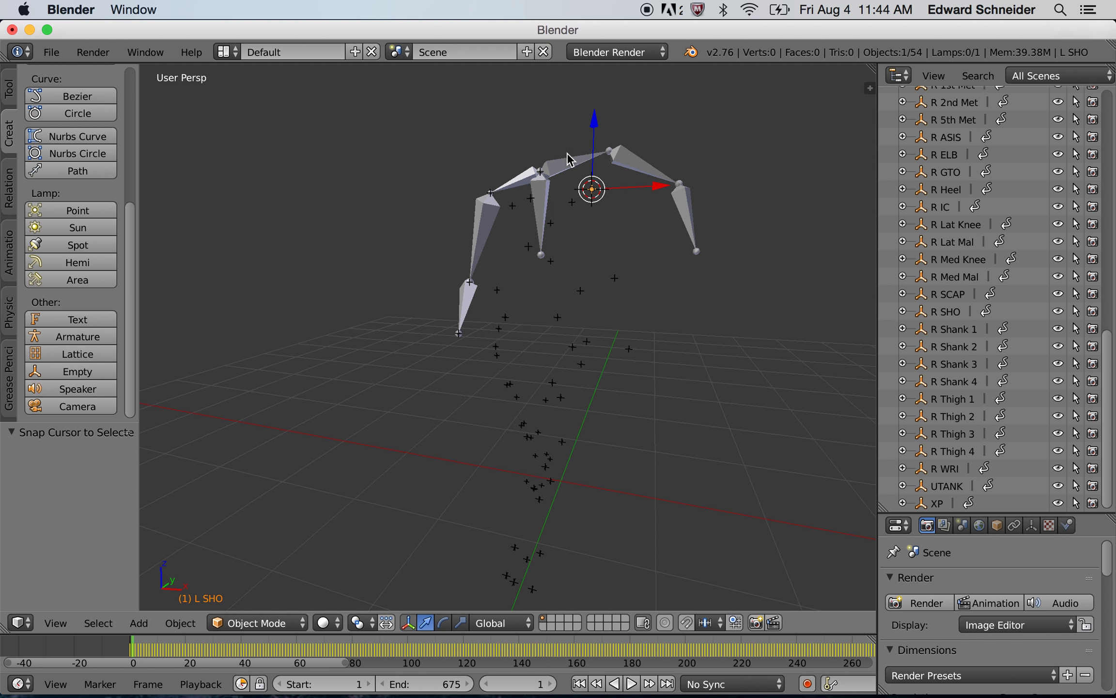
In the armature's Edit Mode, snap the left shoulder joint to the 3D cursor at L SHO with Selection to Cursor.
{"action": "right_click", "coordinate": [571, 170]}
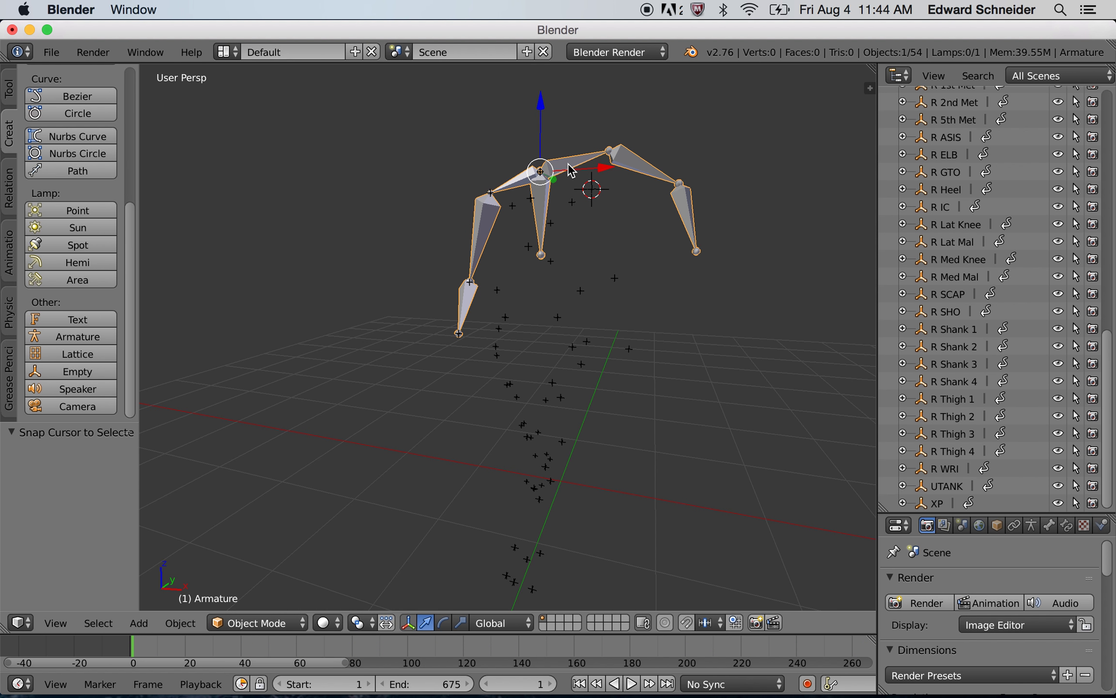
{"action": "key", "text": "Tab"}
{"action": "right_click", "coordinate": [610, 151]}
{"action": "key", "text": "shift+s"}
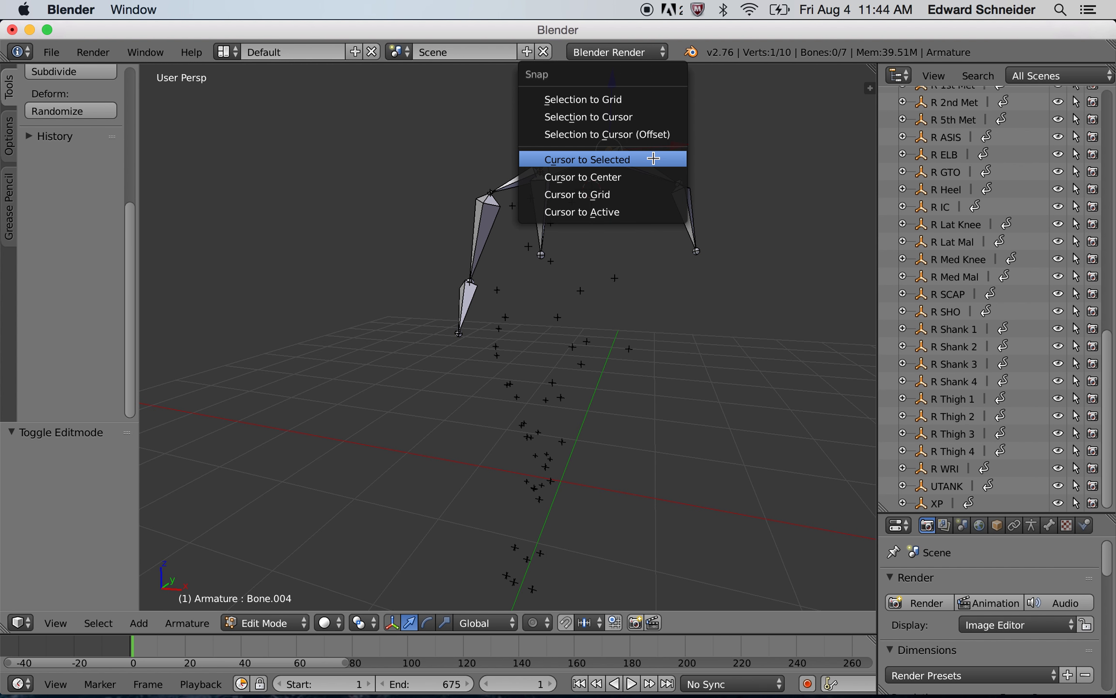
{"action": "left_click", "coordinate": [625, 117]}
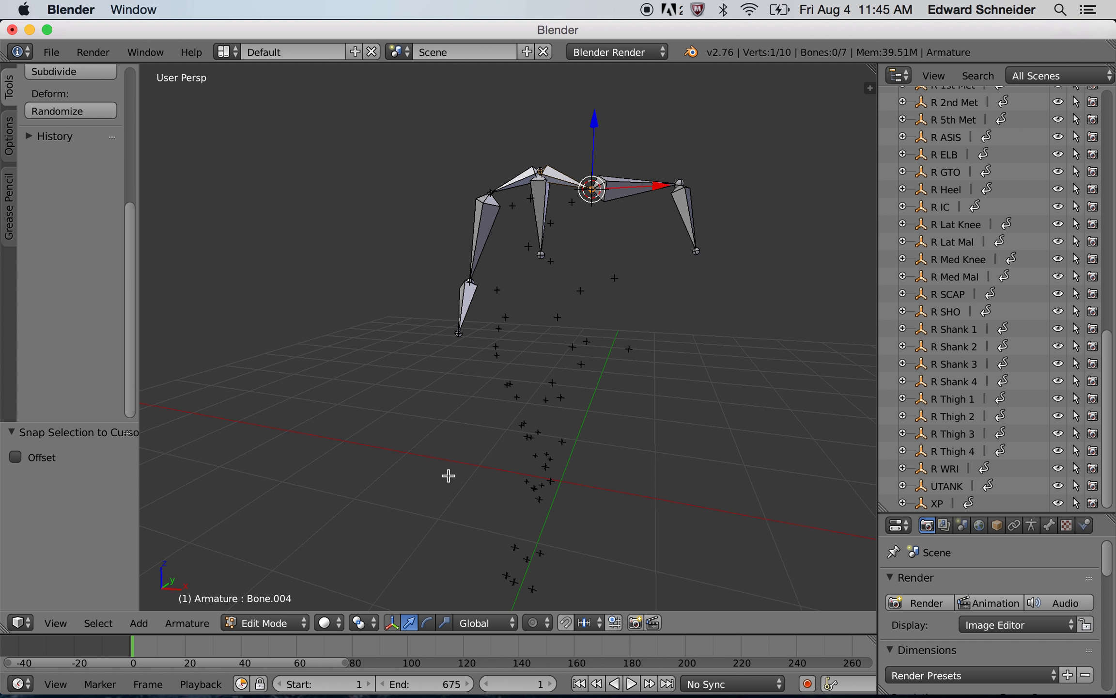
Return to Object Mode, select the L ELB elbow marker and snap the 3D cursor to it with Cursor to Selected.
{"action": "key", "text": "Tab"}
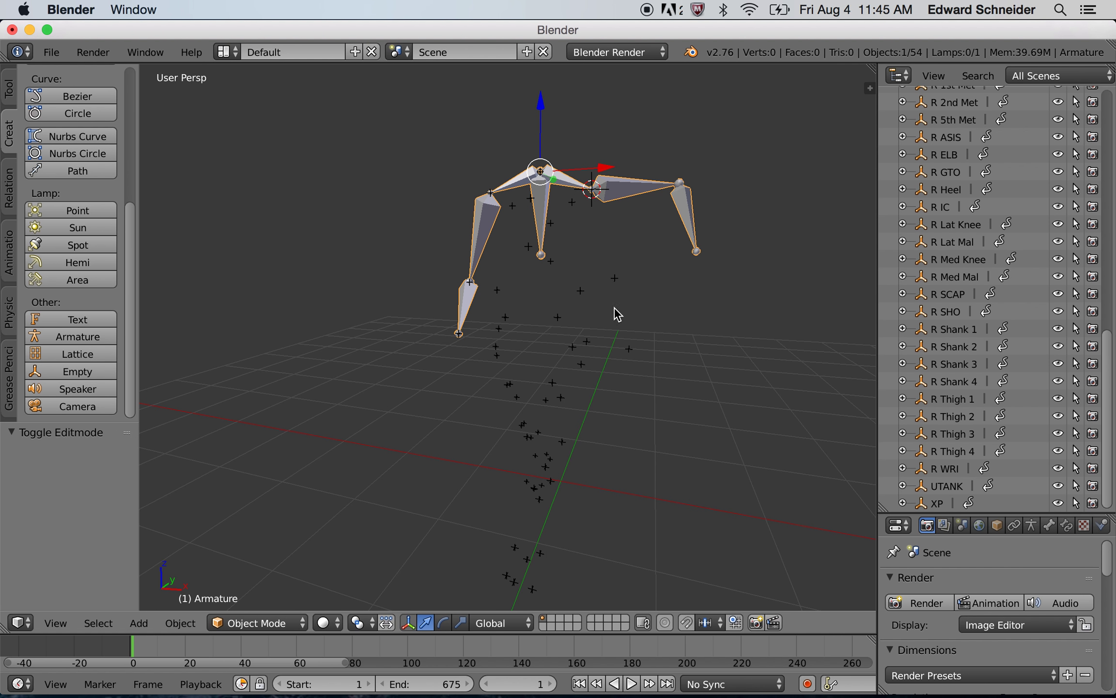
{"action": "right_click", "coordinate": [616, 280]}
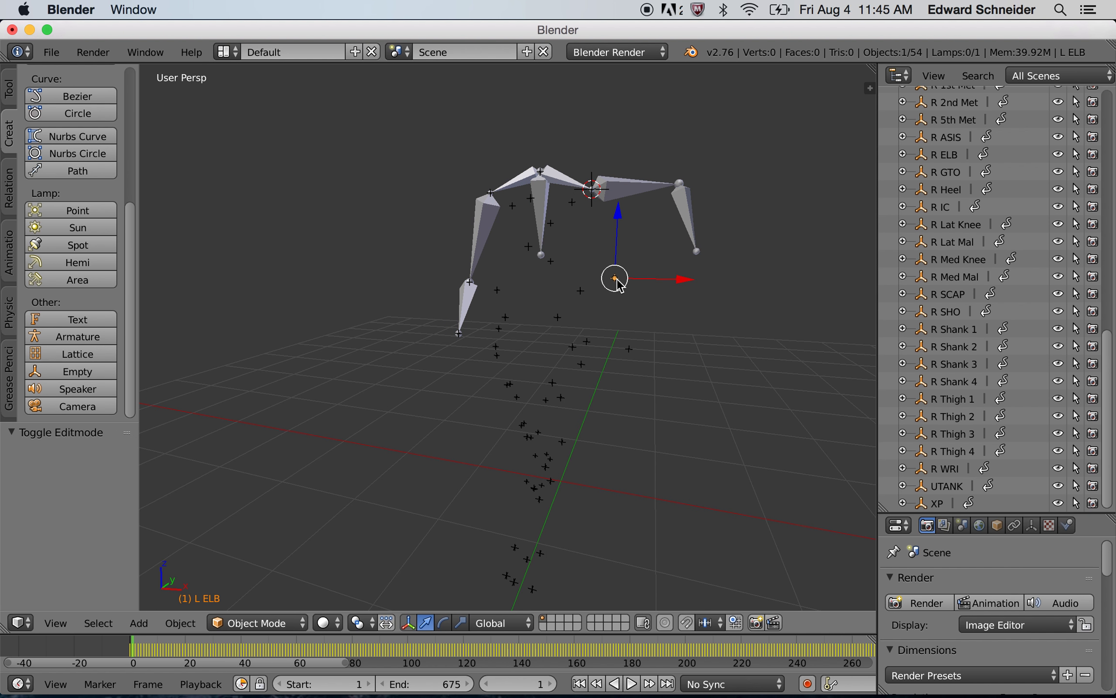
{"action": "key", "text": "shift+s"}
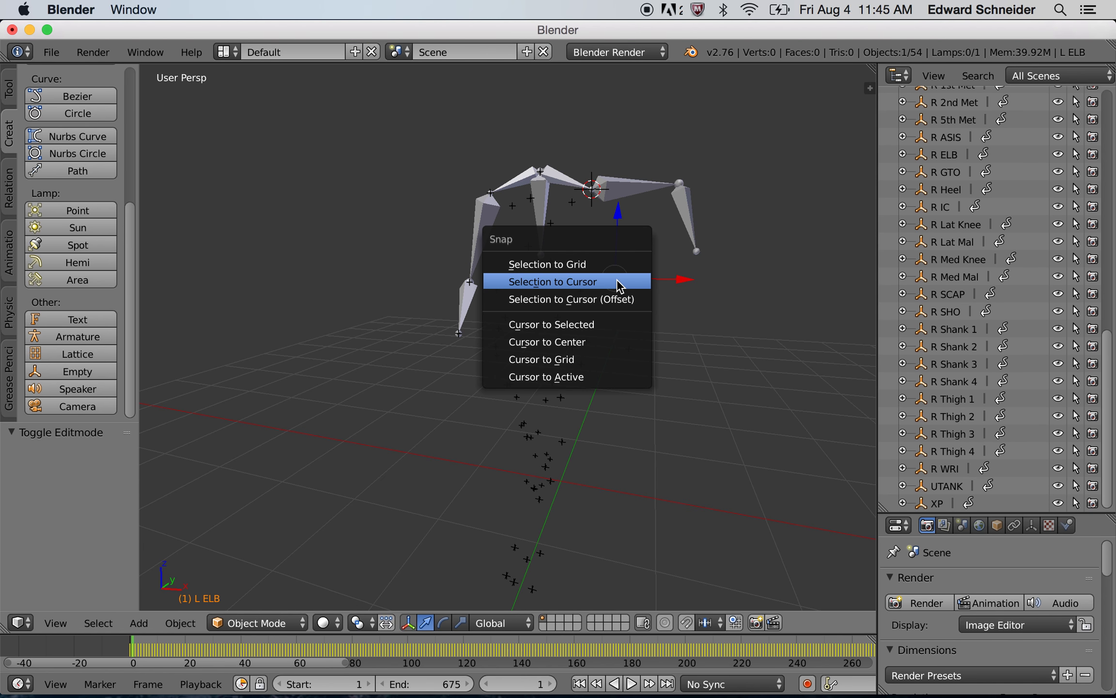
{"action": "left_click", "coordinate": [576, 326]}
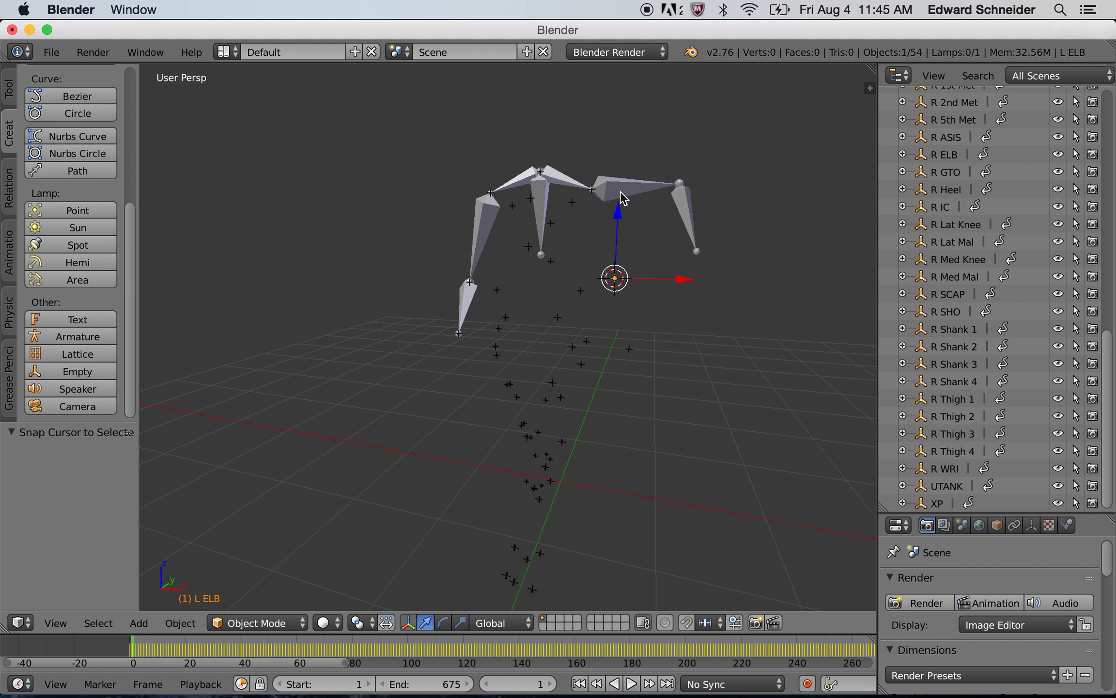
In the armature's Edit Mode, snap the left elbow joint to the 3D cursor at L ELB with Selection to Cursor.
{"action": "right_click", "coordinate": [682, 185]}
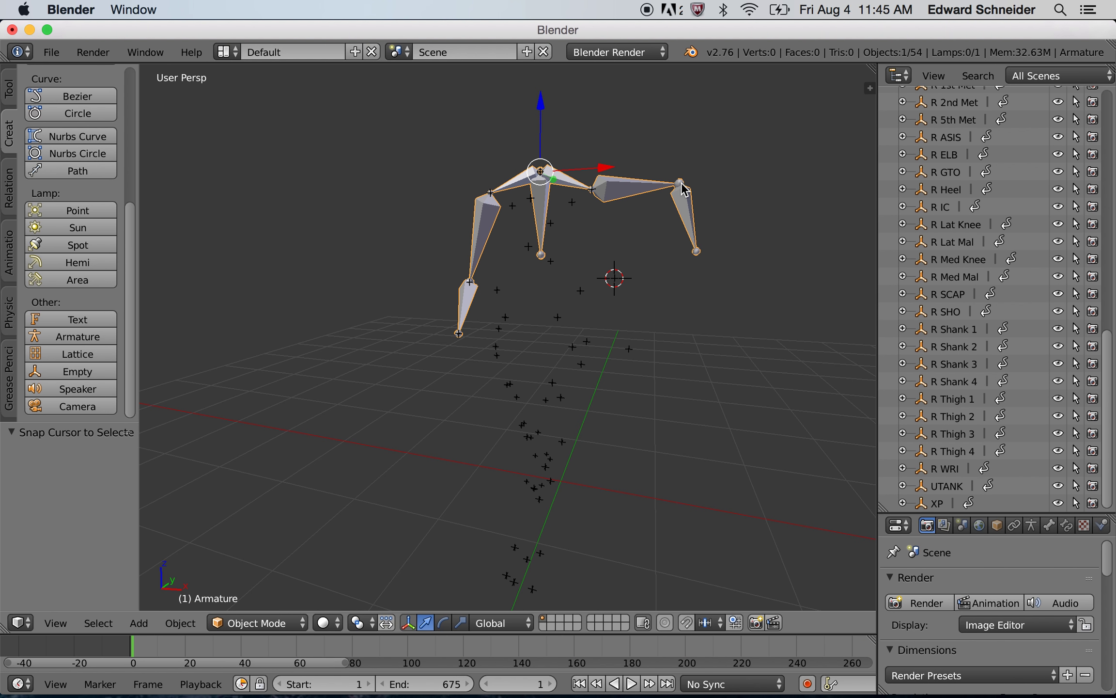
{"action": "key", "text": "Tab"}
{"action": "right_click", "coordinate": [681, 184]}
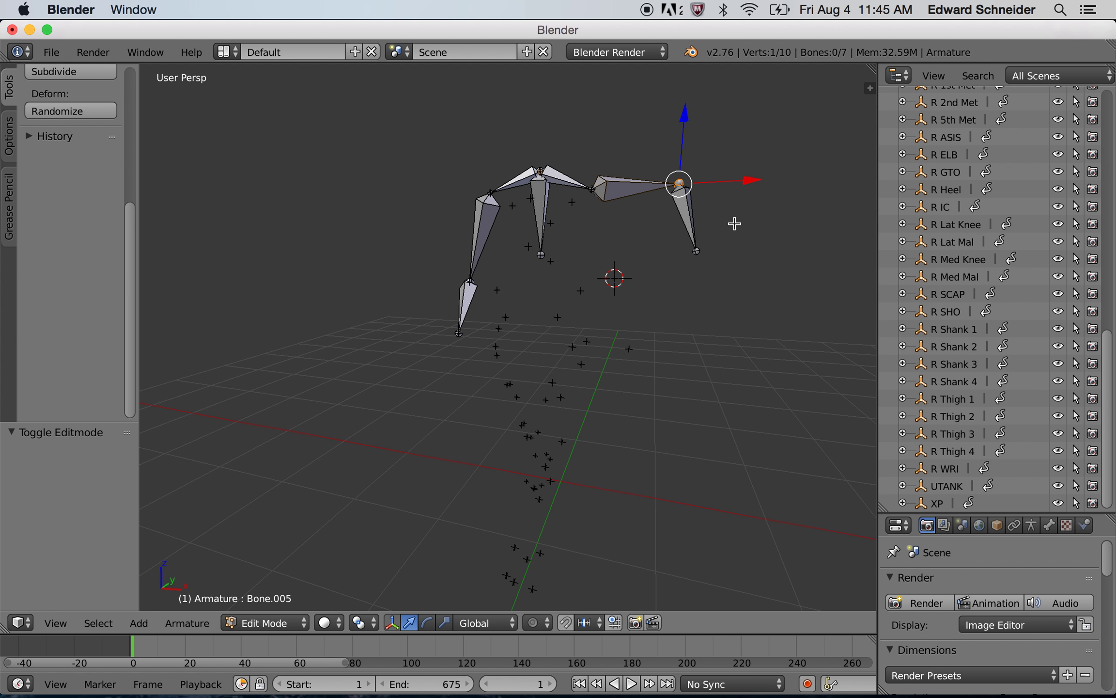
{"action": "key", "text": "shift+s"}
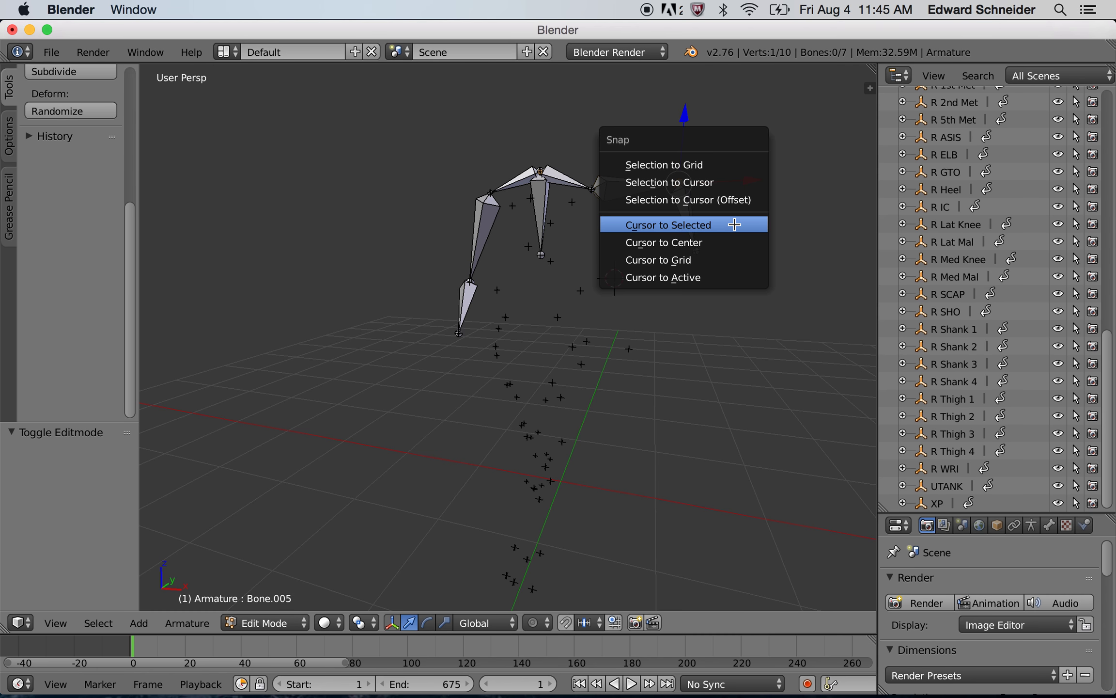
{"action": "left_click", "coordinate": [700, 180]}
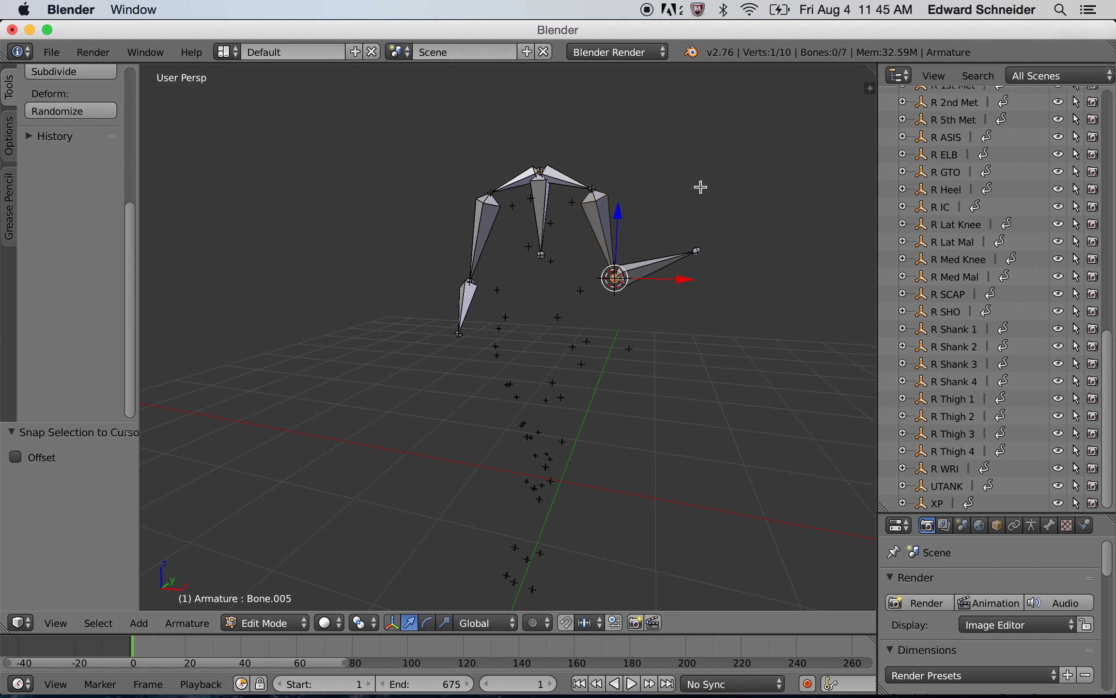
Back in Object Mode, select the L WRI wrist marker and snap the 3D cursor to it with Cursor to Selected.
{"action": "key", "text": "Tab"}
{"action": "right_click", "coordinate": [630, 349]}
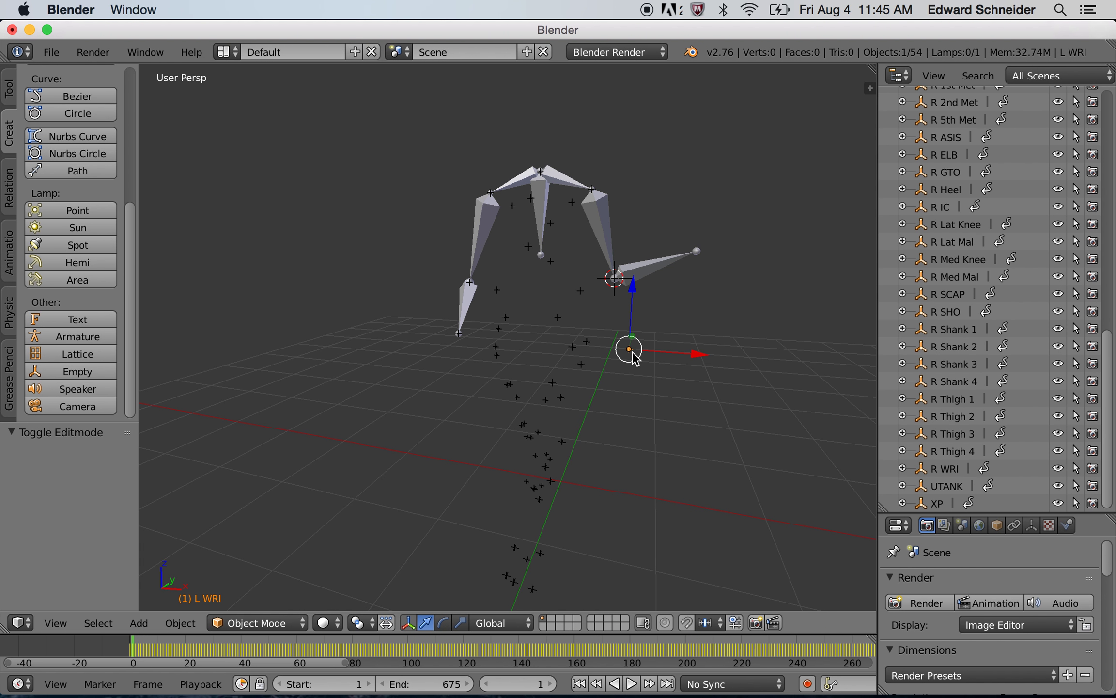
{"action": "key", "text": "shift+s"}
{"action": "left_click", "coordinate": [635, 359]}
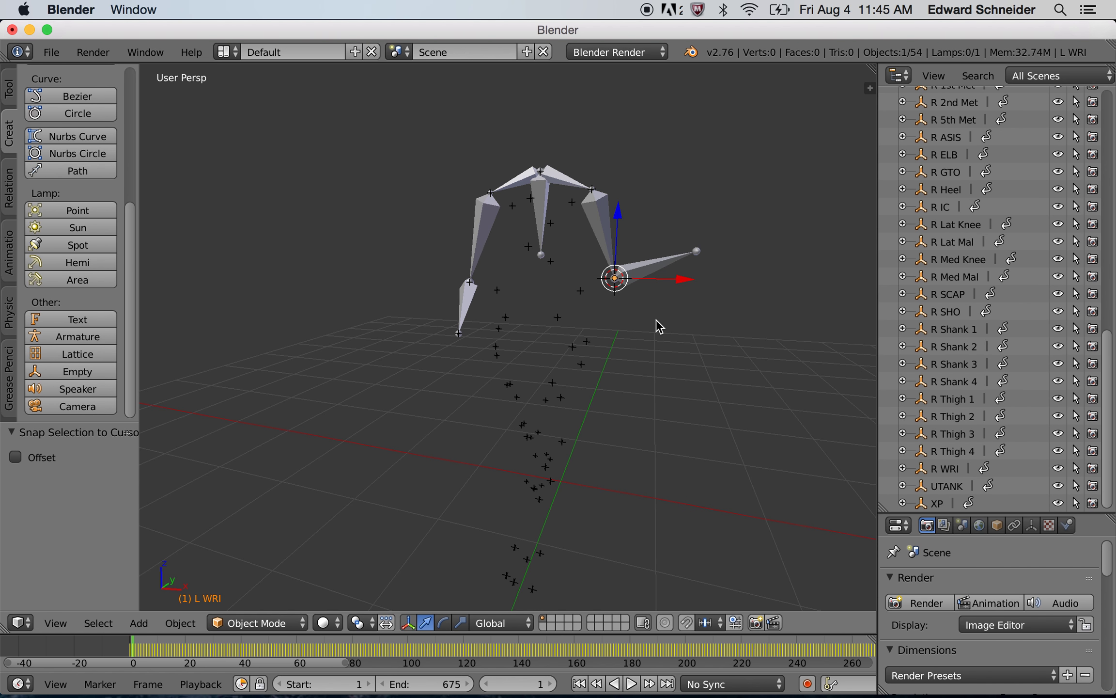
{"action": "key", "text": "ctrl+z"}
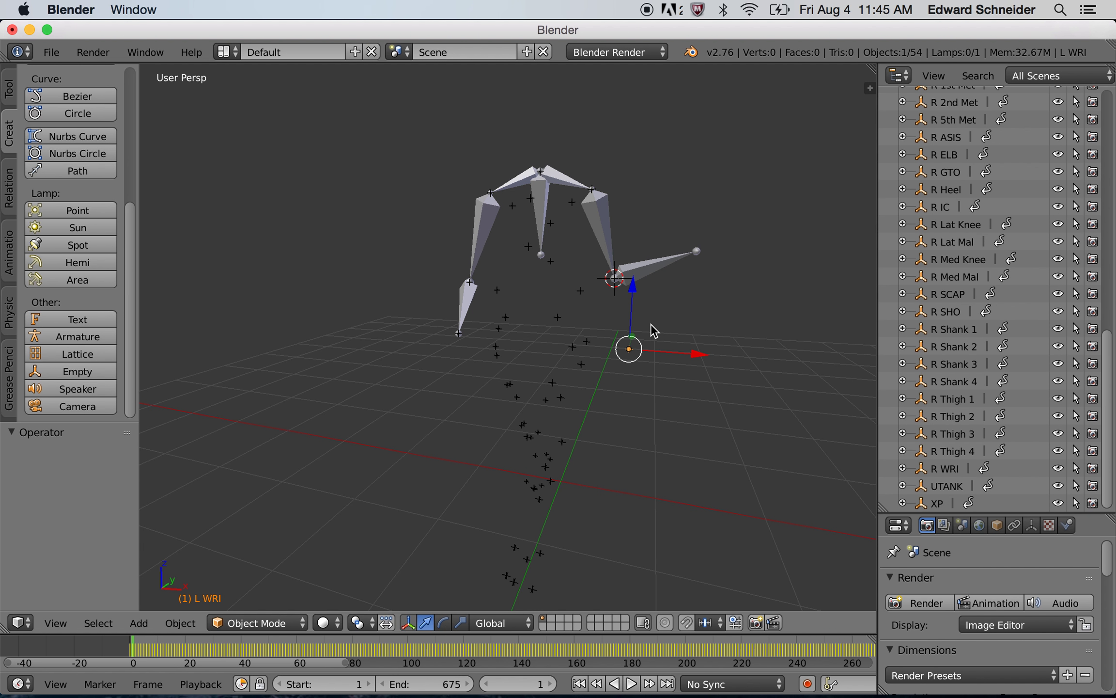
{"action": "key", "text": "shift+s"}
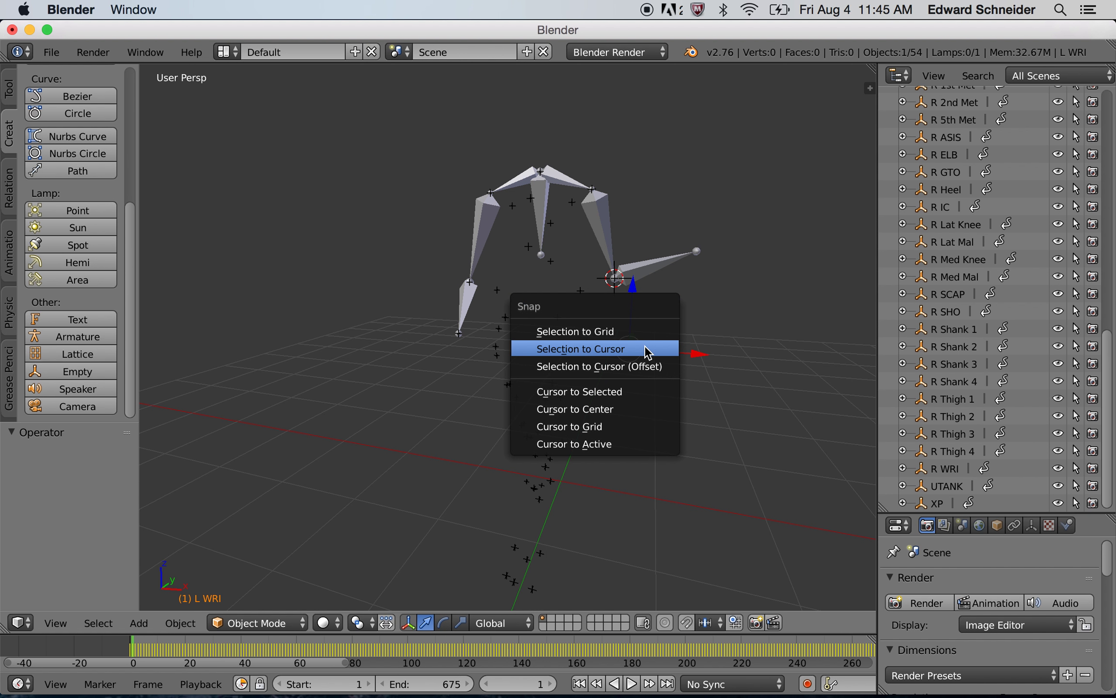
{"action": "left_click", "coordinate": [629, 391]}
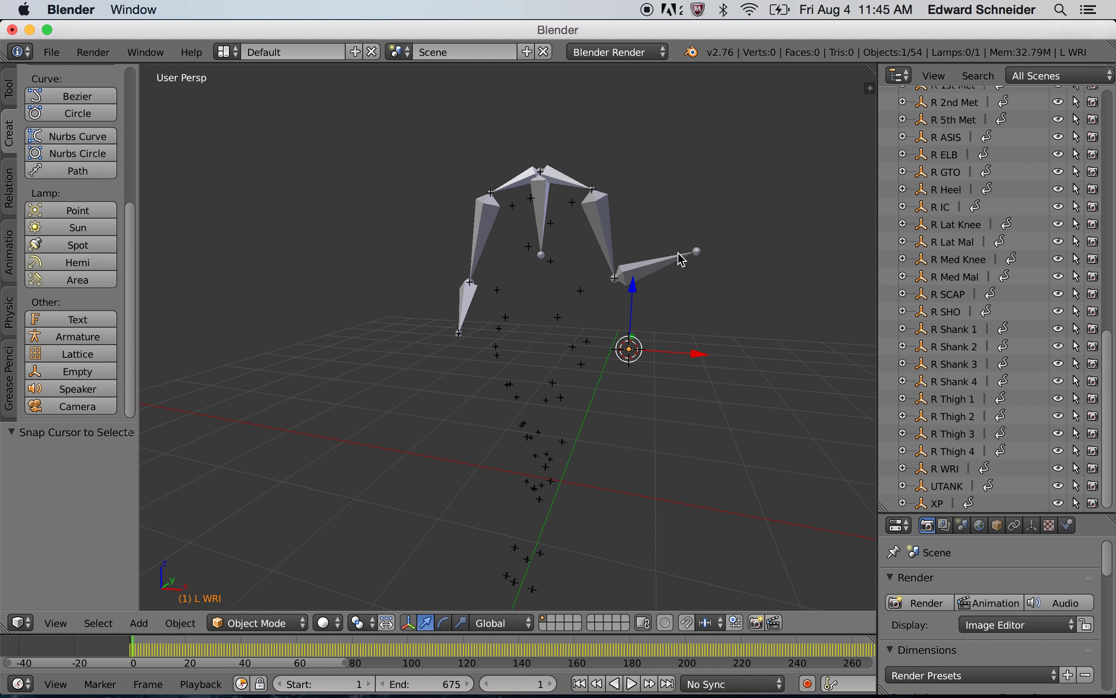
In the armature's Edit Mode, snap the left forearm bone's free end to the 3D cursor at L WRI.
{"action": "right_click", "coordinate": [700, 254]}
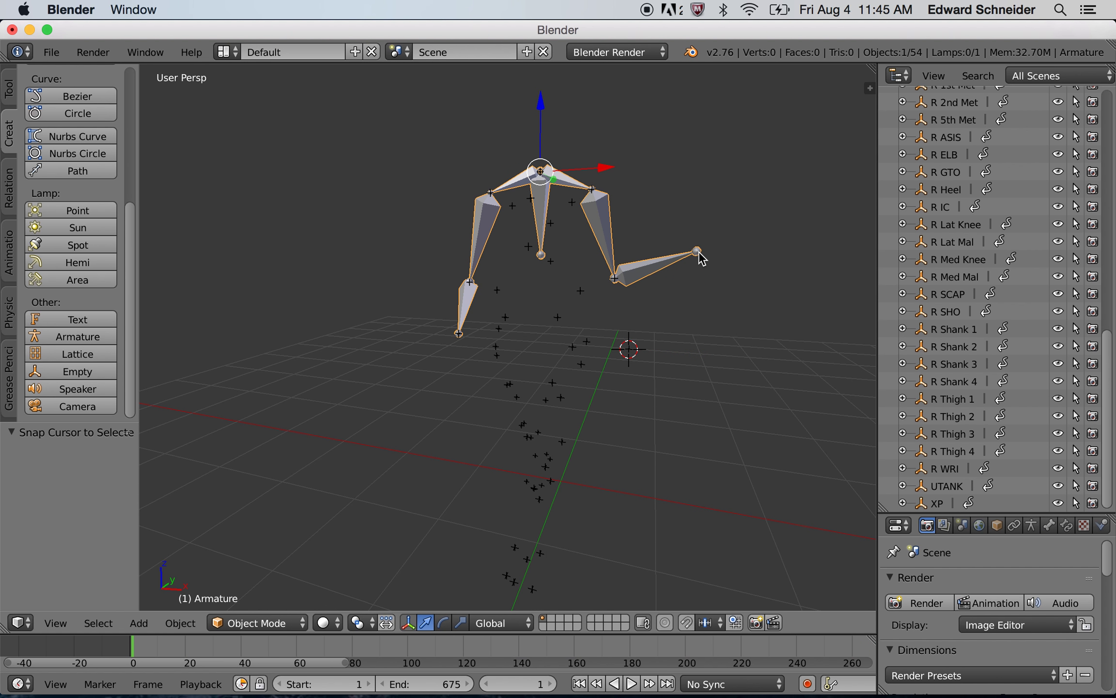
{"action": "key", "text": "Tab"}
{"action": "right_click", "coordinate": [698, 251]}
{"action": "key", "text": "shift+s"}
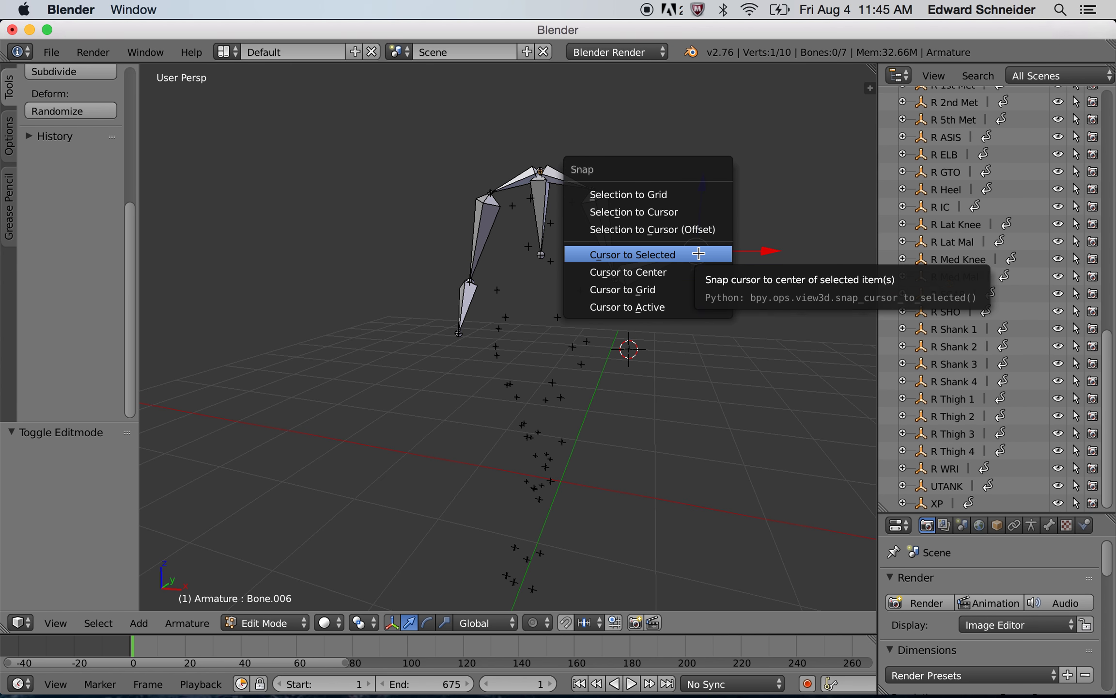
{"action": "left_click", "coordinate": [681, 214]}
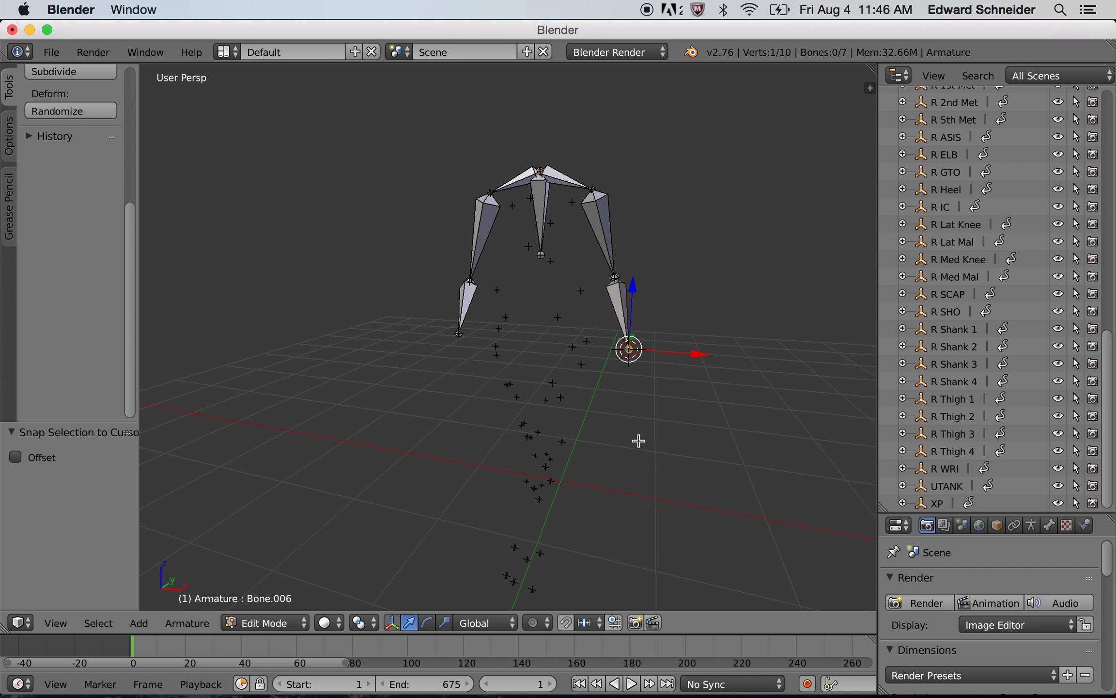
Move the animation to frame 108 and switch the armature back to Object Mode.
{"action": "mouse_move", "coordinate": [648, 397]}
{"action": "middle_mouse_down"}
{"action": "mouse_move", "coordinate": [553, 391]}
{"action": "mouse_move", "coordinate": [604, 382]}
{"action": "mouse_move", "coordinate": [647, 397]}
{"action": "mouse_move", "coordinate": [638, 399]}
{"action": "middle_mouse_up"}
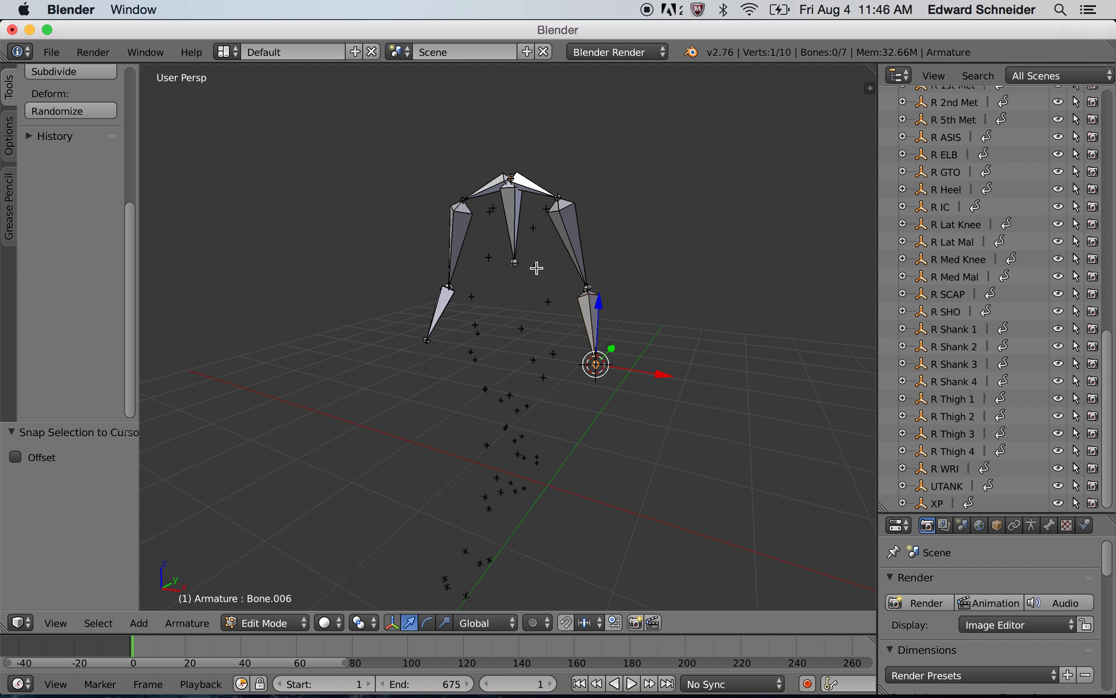
{"action": "mouse_move", "coordinate": [589, 390]}
{"action": "middle_mouse_down"}
{"action": "mouse_move", "coordinate": [568, 367]}
{"action": "mouse_move", "coordinate": [648, 377]}
{"action": "mouse_move", "coordinate": [591, 379]}
{"action": "middle_mouse_up"}
{"action": "left_click_drag", "start_coordinate": [208, 645], "coordinate": [431, 643]}
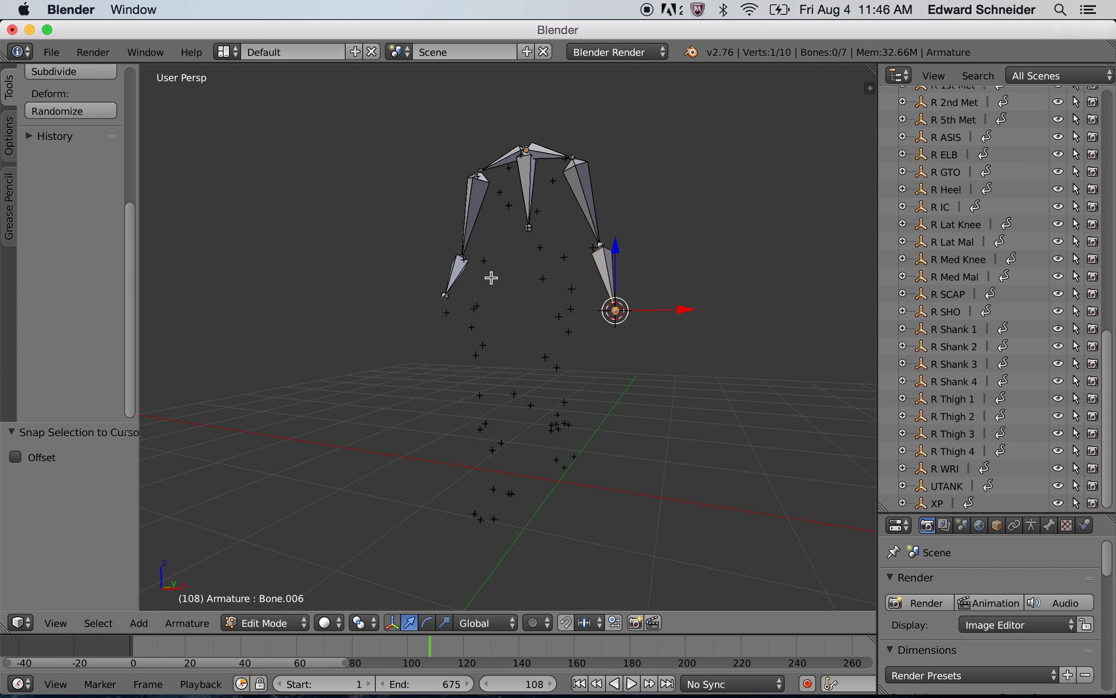
{"action": "left_click", "coordinate": [264, 623]}
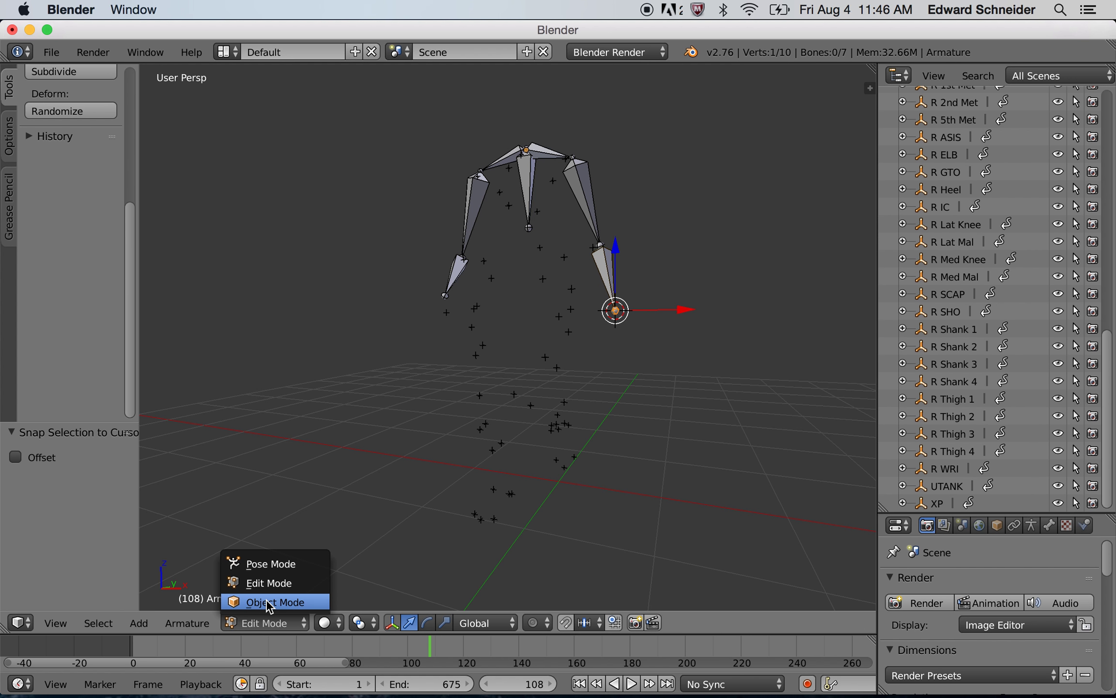
{"action": "left_click", "coordinate": [262, 604]}
At frame 114, select the L ASIS and R ASIS hip markers together and snap the 3D cursor midway between them with Cursor to Selected.
{"action": "right_click", "coordinate": [494, 286]}
{"action": "right_click", "coordinate": [543, 280]}
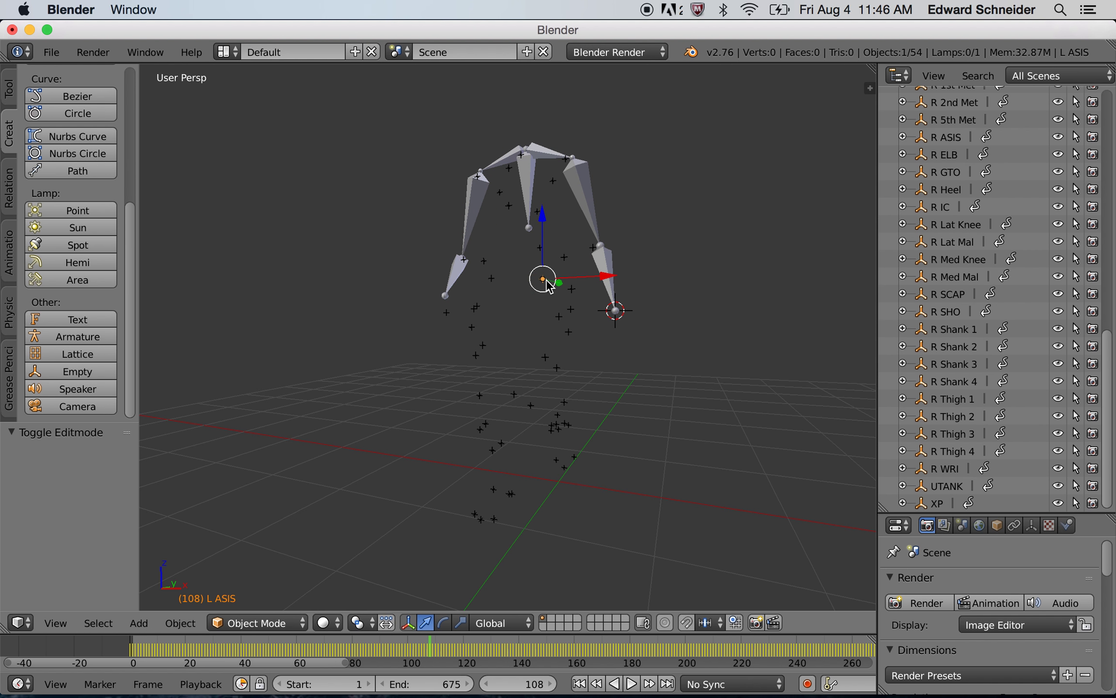
{"action": "left_click_drag", "start_coordinate": [385, 650], "coordinate": [446, 651]}
{"action": "middle_click_drag", "start_coordinate": [511, 575], "coordinate": [550, 552]}
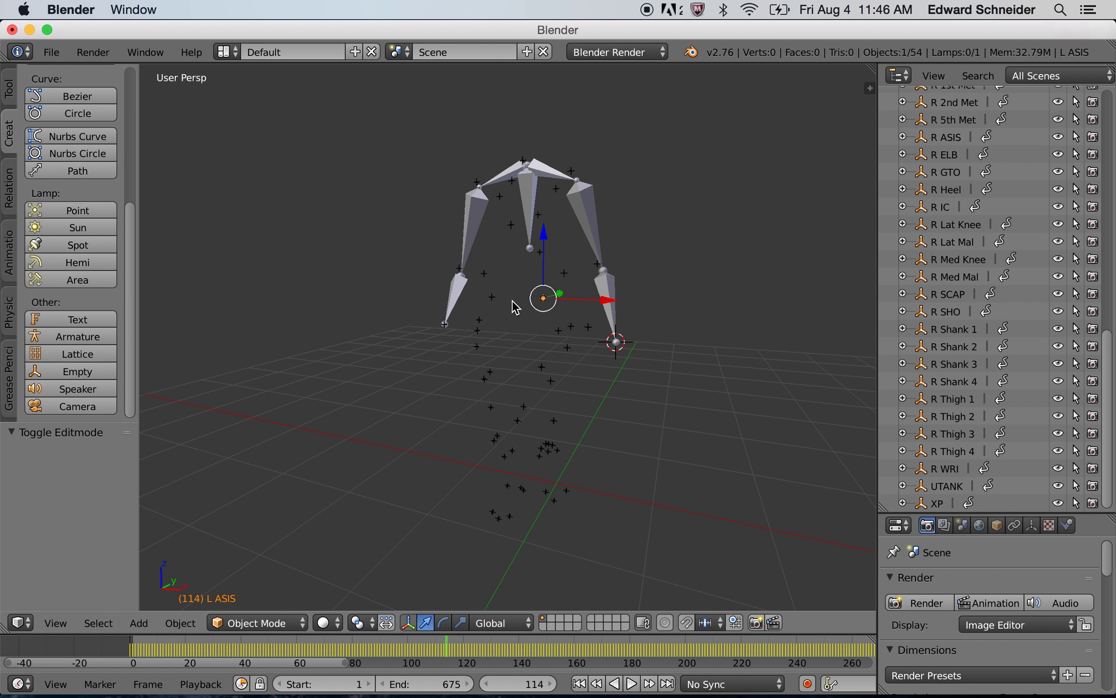
{"action": "right_click", "coordinate": [494, 297], "text": "shift"}
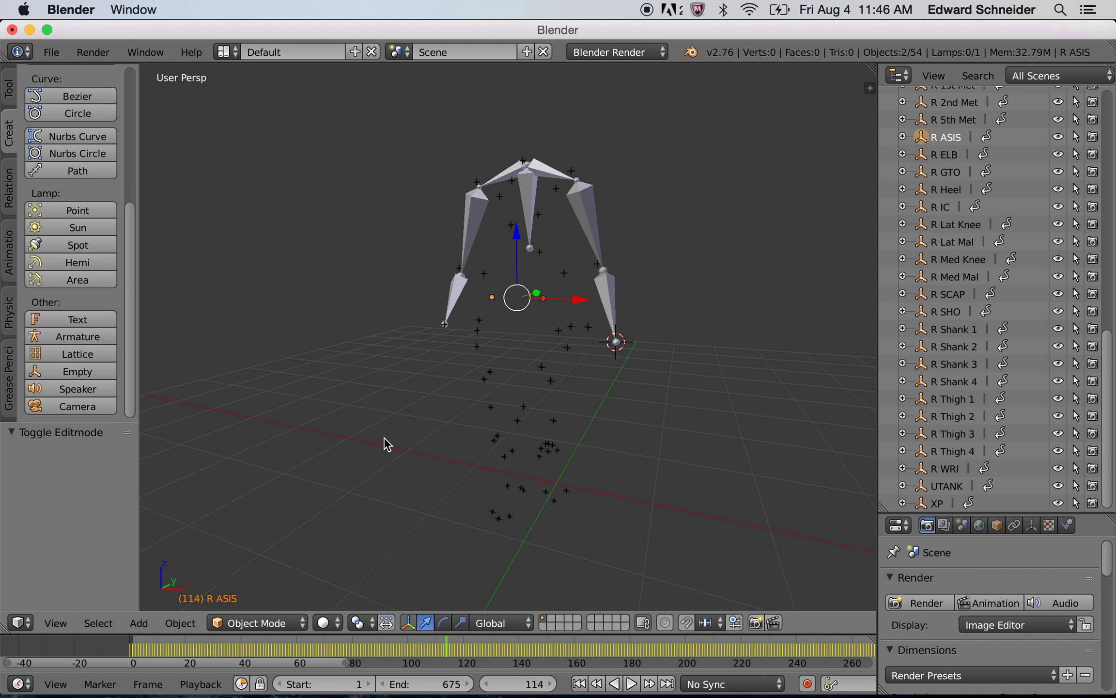
{"action": "key", "text": "shift+s"}
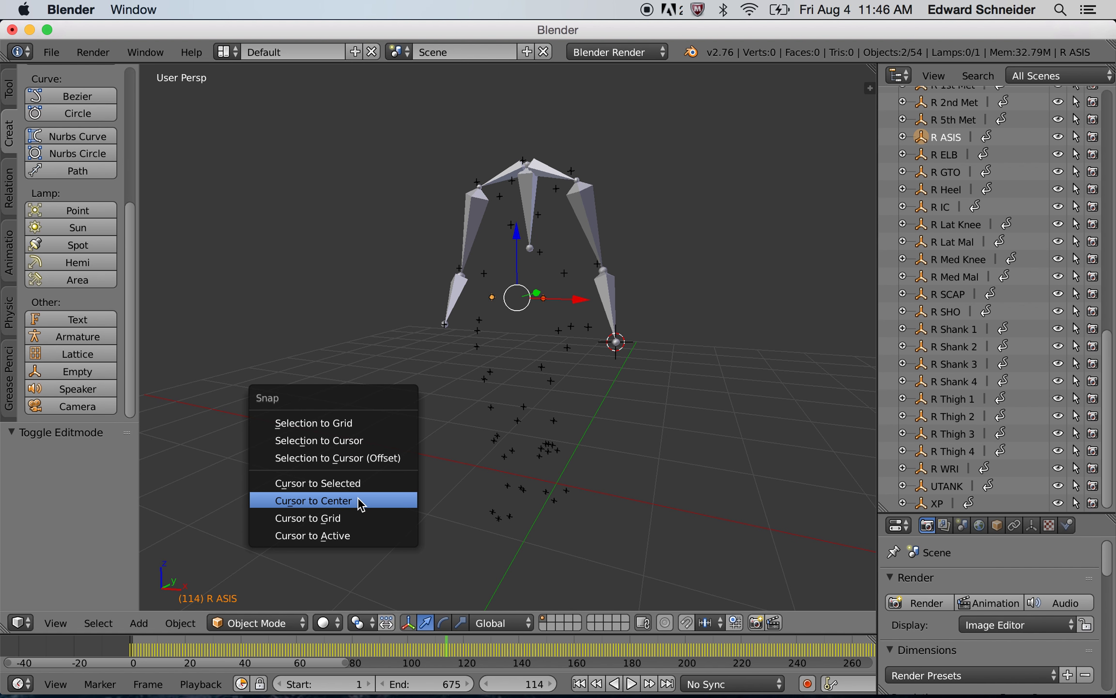
{"action": "left_click", "coordinate": [365, 483]}
In the armature's Edit Mode, extrude a bone from the spine bone's lower end by about 0.052 in X, -0.115 in Y and -0.358 in Z.
{"action": "mouse_move", "coordinate": [608, 322]}
{"action": "middle_mouse_down"}
{"action": "mouse_move", "coordinate": [595, 369]}
{"action": "mouse_move", "coordinate": [586, 320]}
{"action": "middle_mouse_up"}
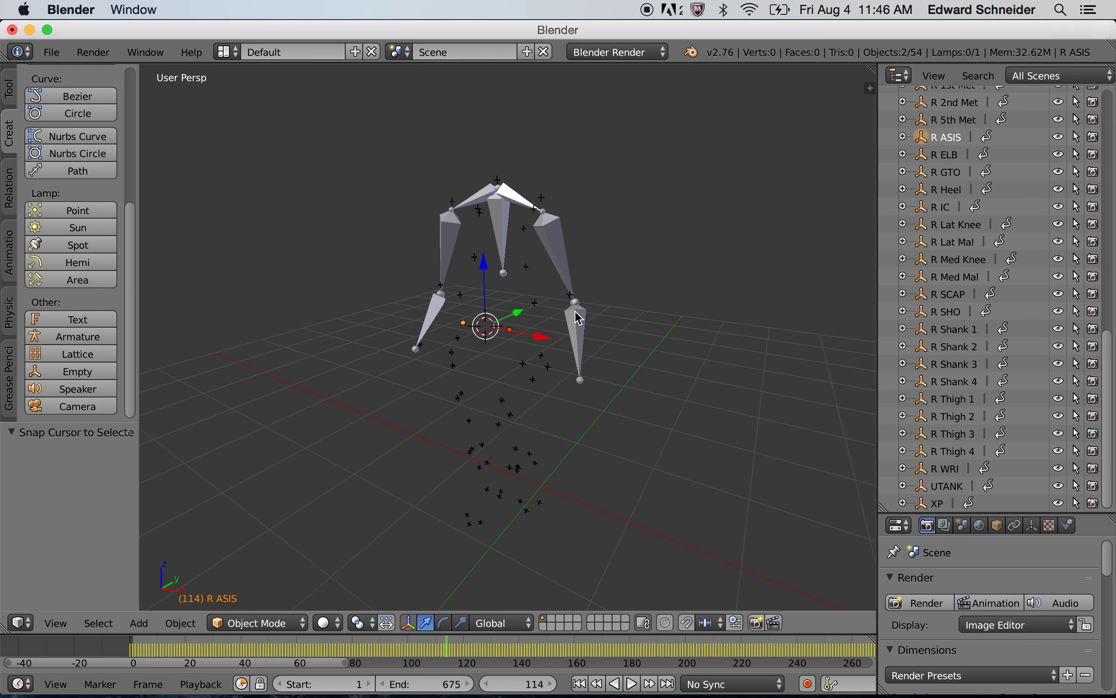
{"action": "right_click", "coordinate": [504, 247]}
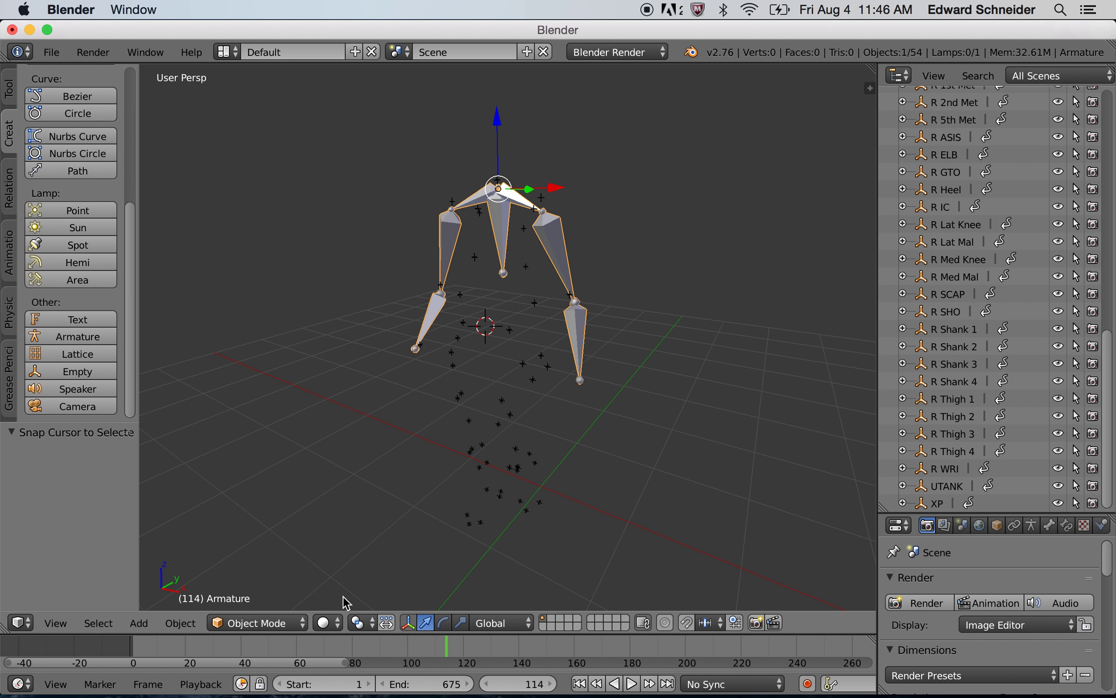
{"action": "left_click", "coordinate": [293, 623]}
{"action": "left_click", "coordinate": [293, 586]}
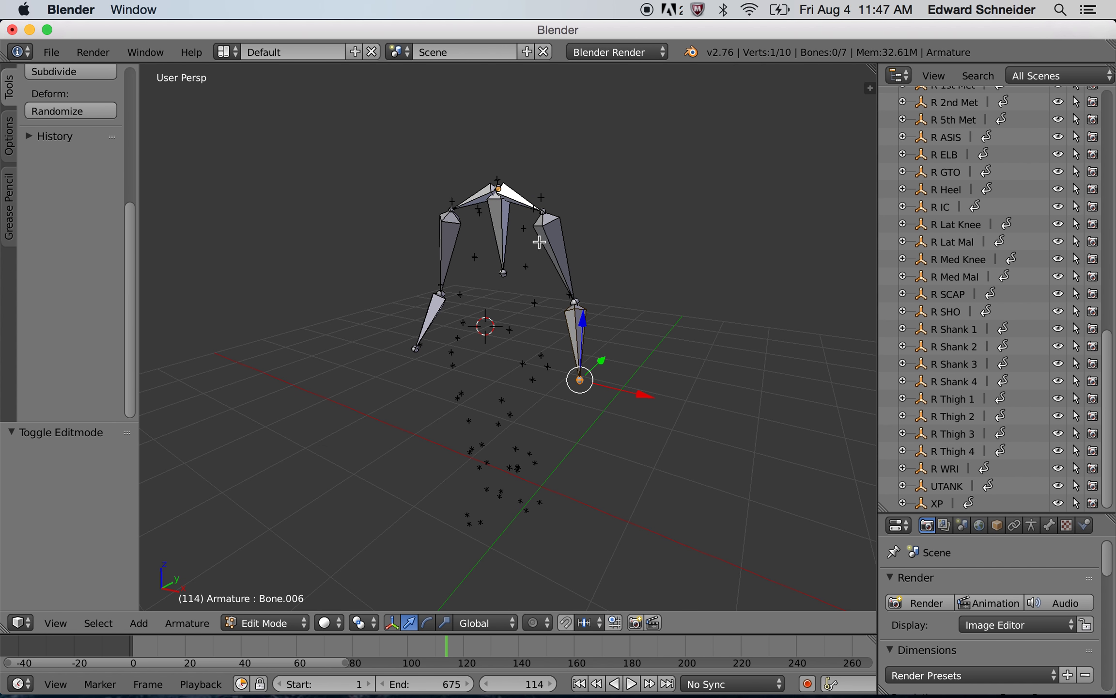
{"action": "right_click", "coordinate": [504, 275]}
{"action": "key", "text": "e"}
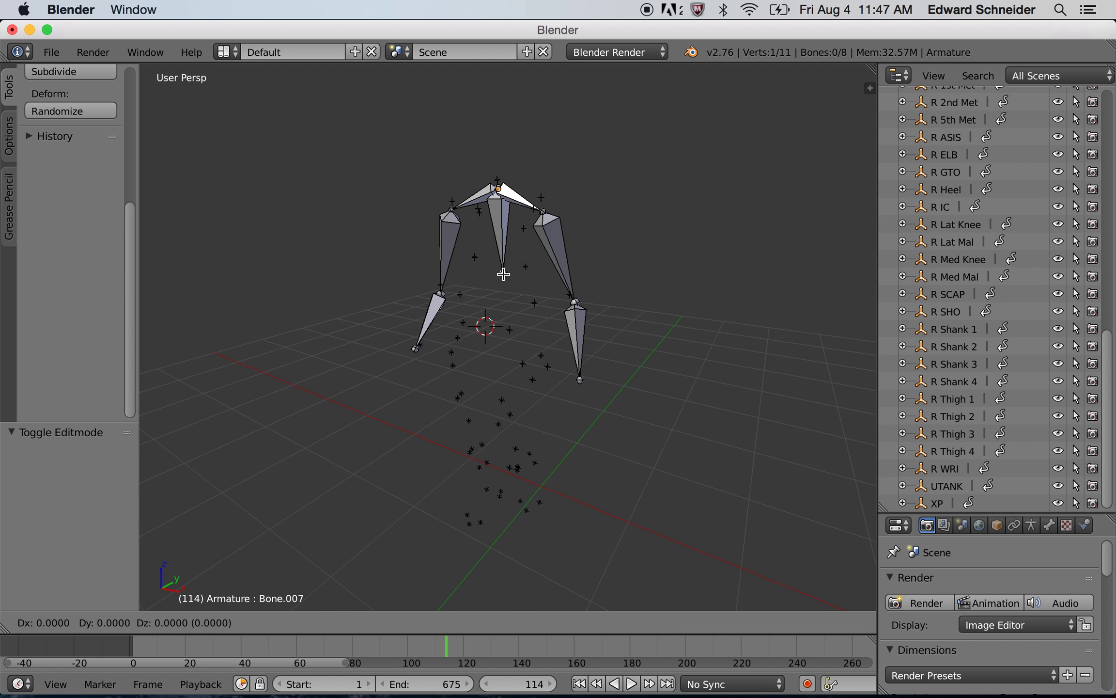
{"action": "left_click", "coordinate": [501, 320]}
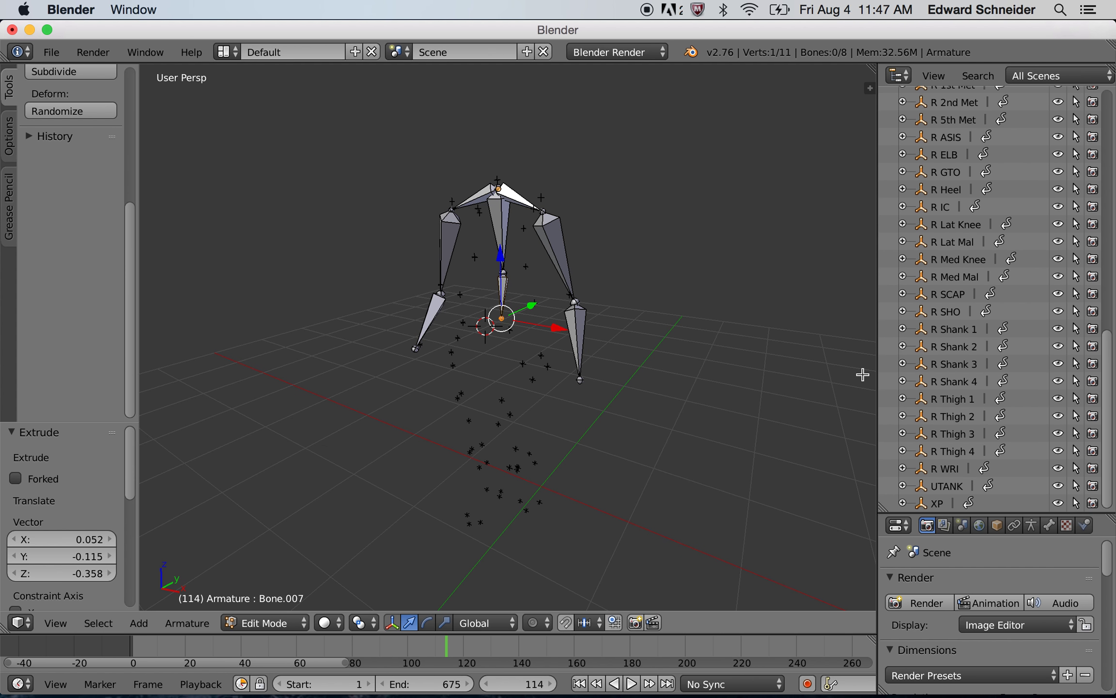
Snap the new lower spine bone's free end to the 3D cursor between the ASIS markers with Selection to Cursor.
{"action": "key", "text": "shift+s"}
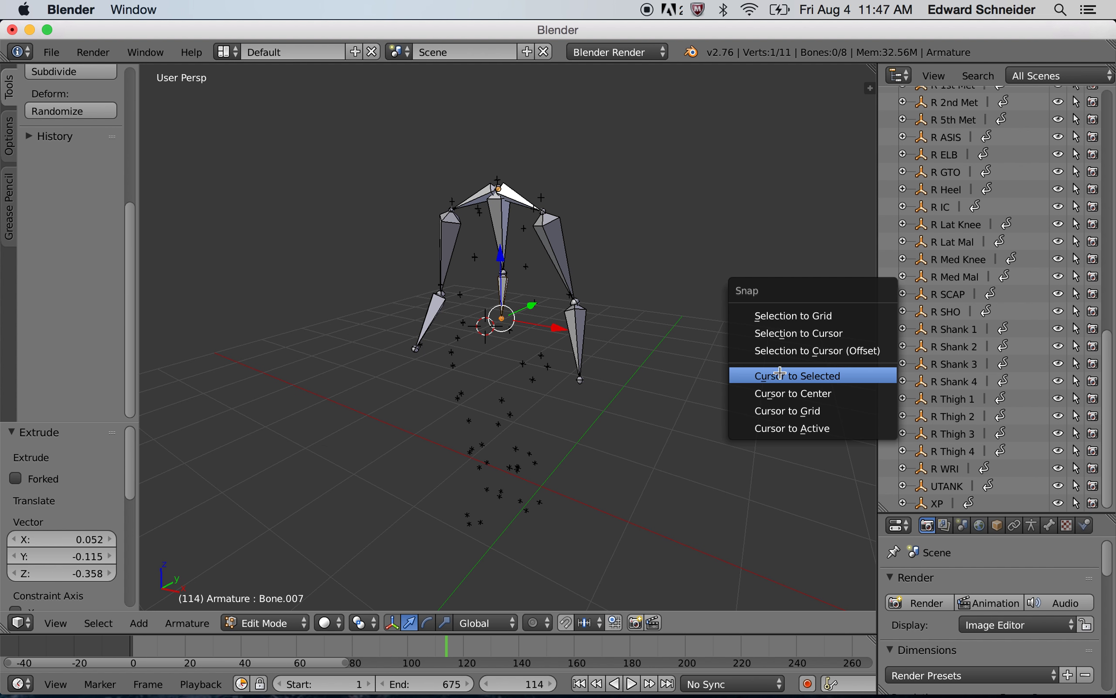
{"action": "left_click", "coordinate": [804, 334]}
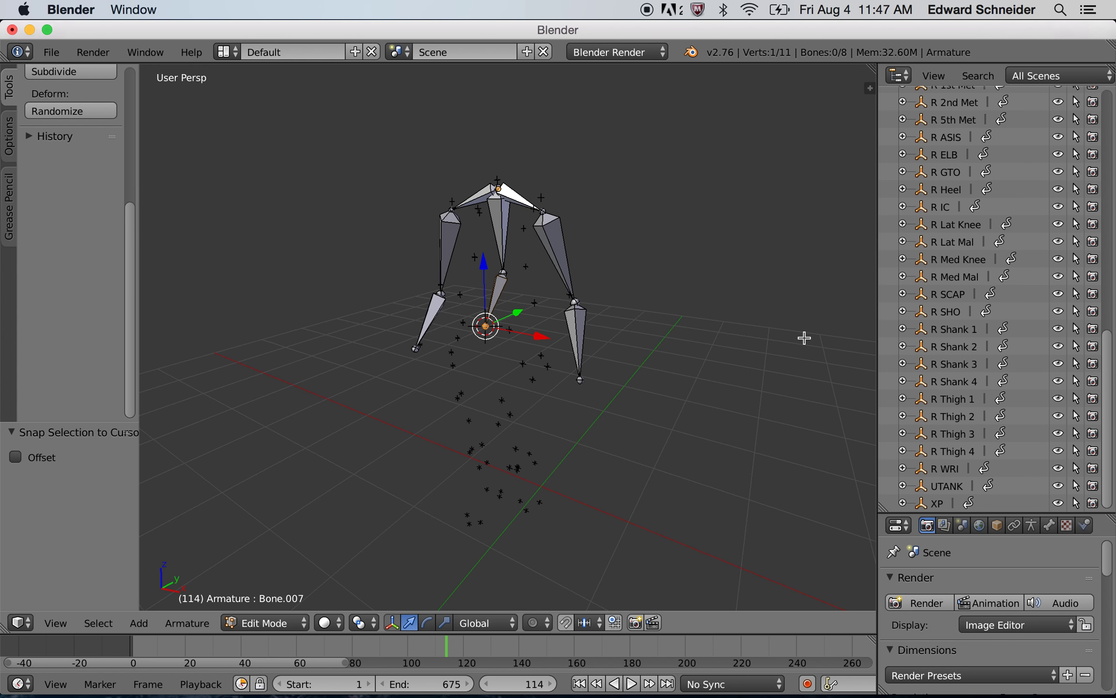
{"action": "middle_click_drag", "start_coordinate": [608, 411], "coordinate": [580, 396]}
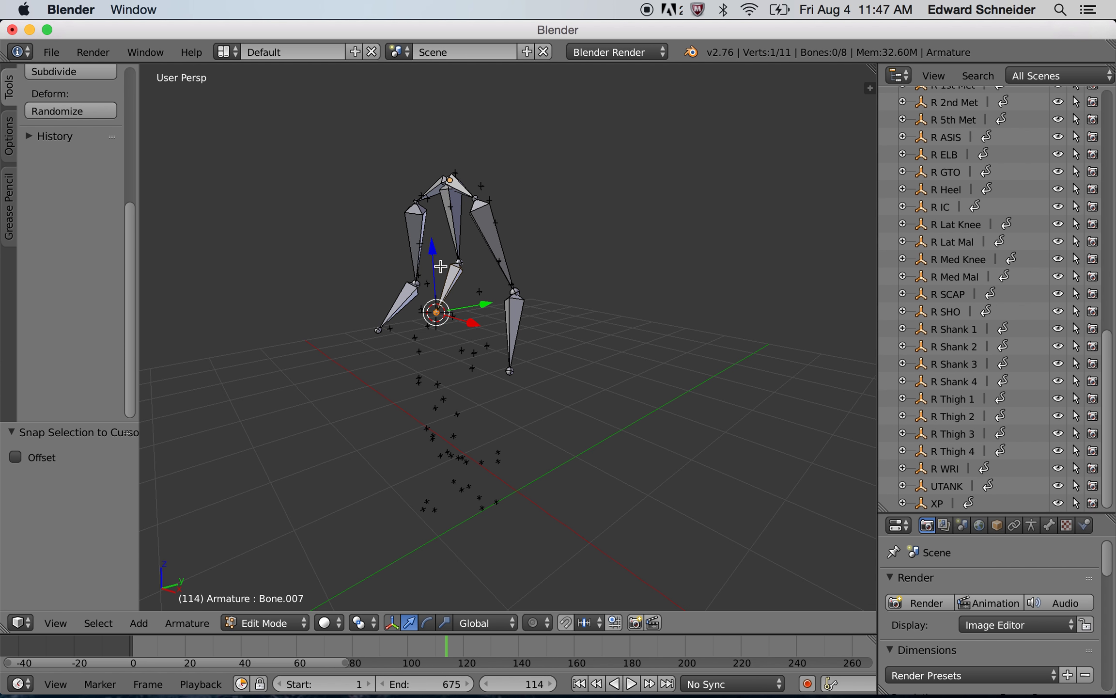
{"action": "middle_click_drag", "start_coordinate": [485, 312], "coordinate": [527, 319]}
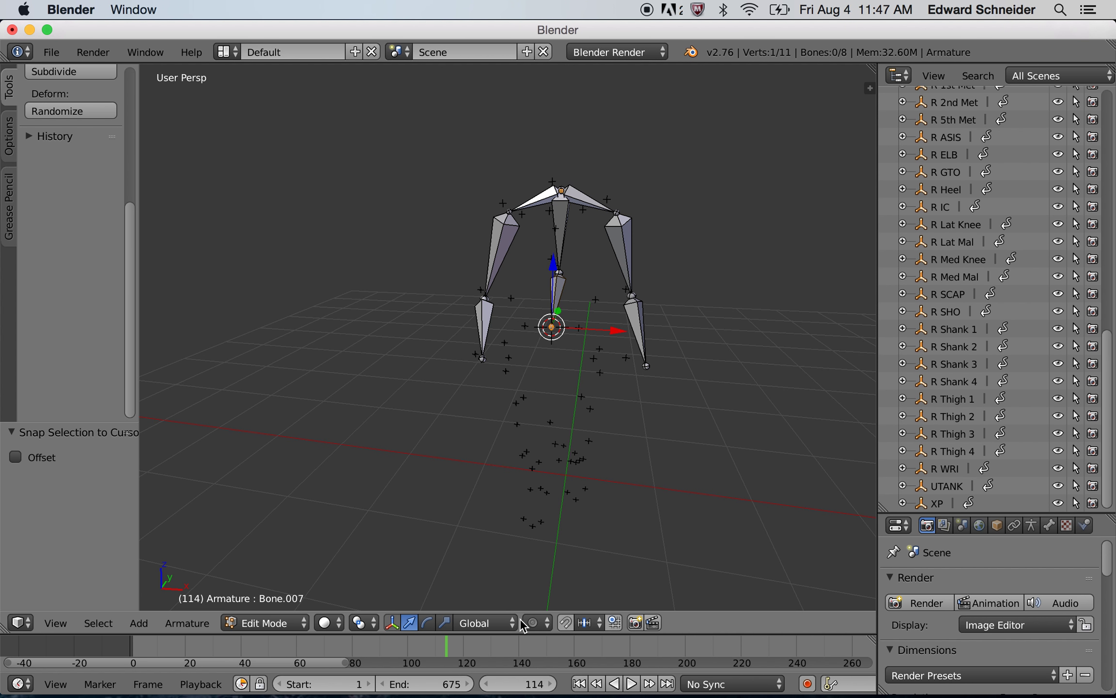
At frame 1 in Object Mode, select the L ASIS and R ASIS markers together and snap the 3D cursor midway between them.
{"action": "left_click", "coordinate": [579, 683]}
{"action": "middle_click_drag", "start_coordinate": [678, 433], "coordinate": [686, 407]}
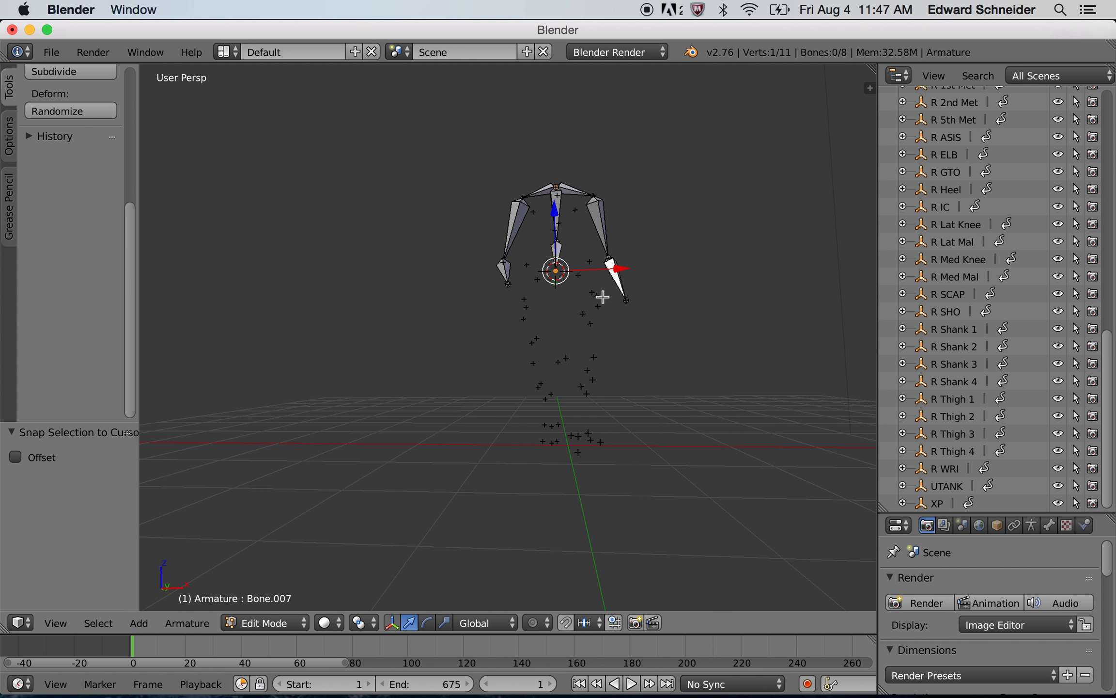
{"action": "key", "text": "Tab"}
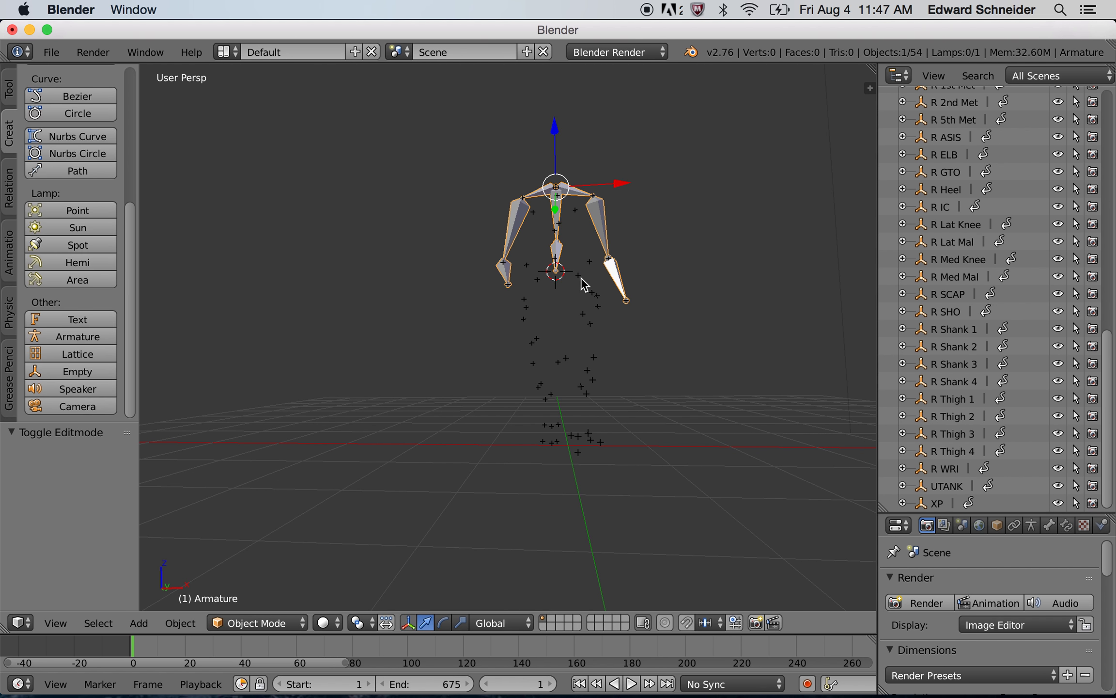
{"action": "left_click", "coordinate": [577, 275]}
{"action": "left_click", "coordinate": [535, 282], "text": "shift"}
{"action": "key", "text": "shift+s"}
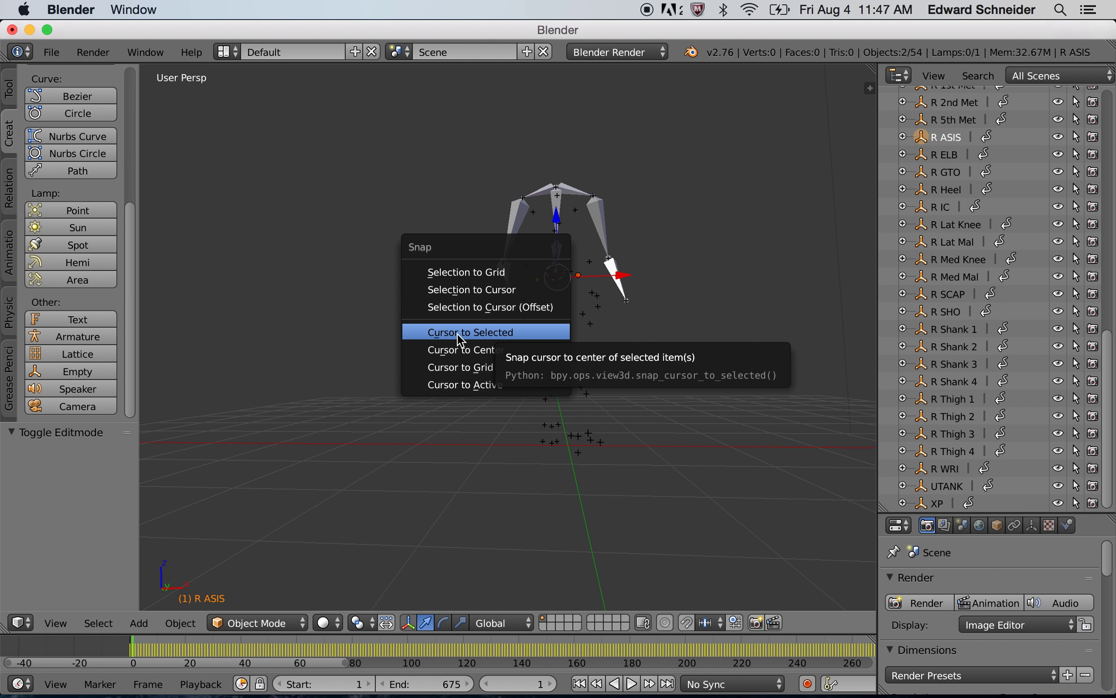
{"action": "left_click", "coordinate": [482, 333]}
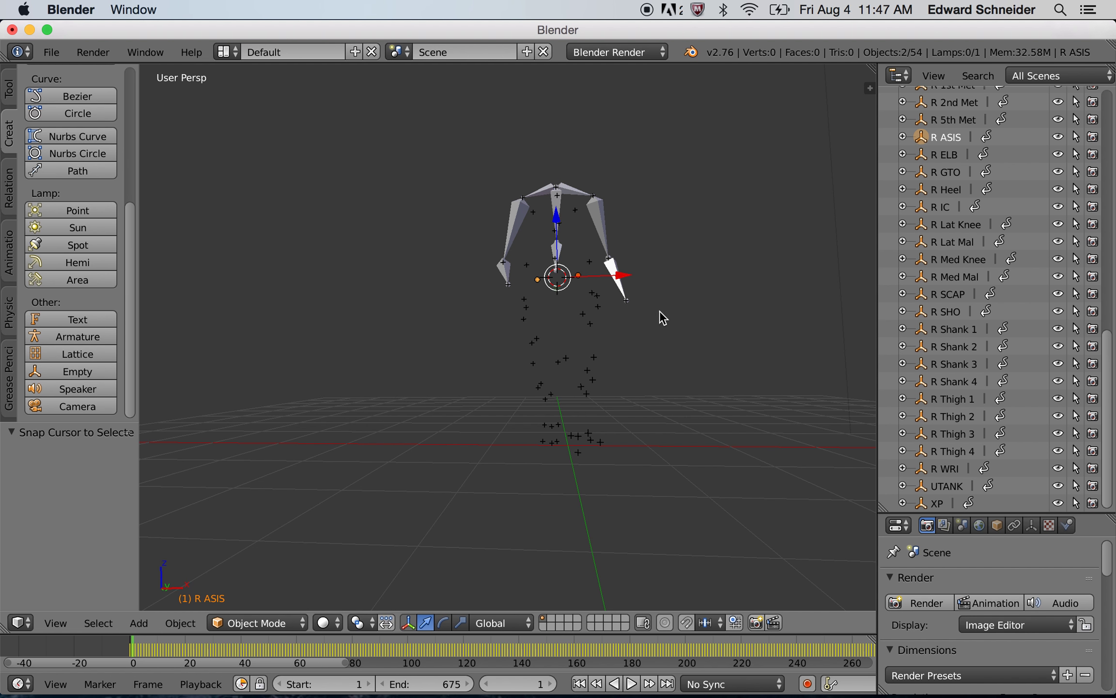
In the armature's Edit Mode, snap the lower spine bone's free end to the 3D cursor with Selection to Cursor.
{"action": "scroll", "coordinate": [579, 329], "scroll_direction": "up", "scroll_amount": 3}
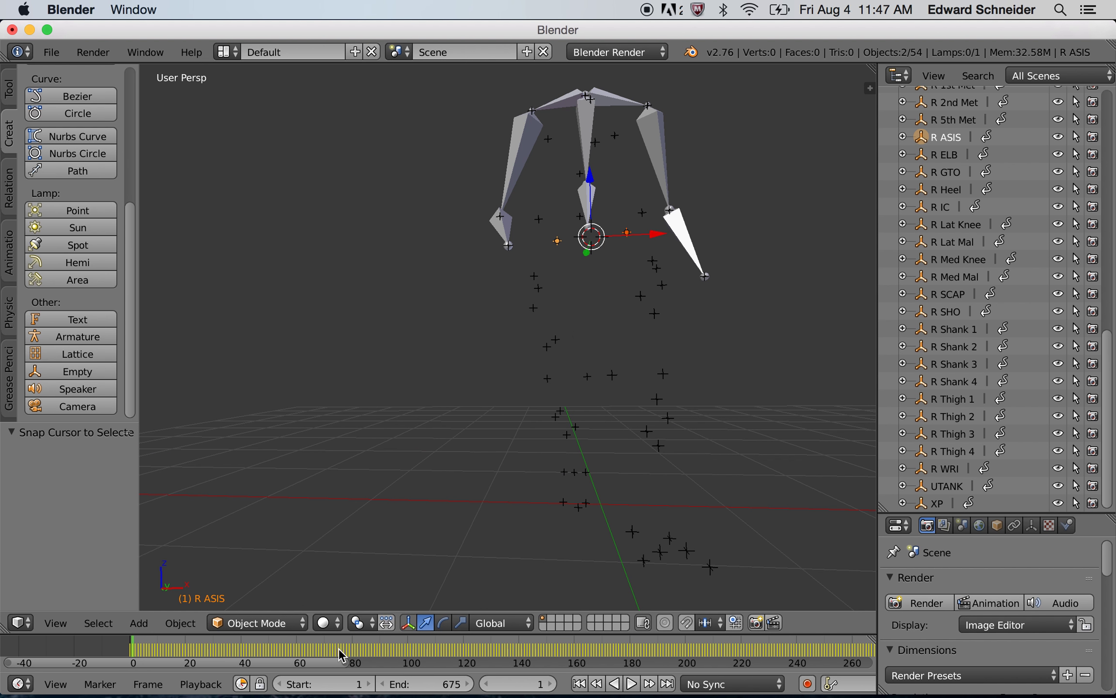
{"action": "middle_click_drag", "start_coordinate": [605, 535], "coordinate": [369, 376]}
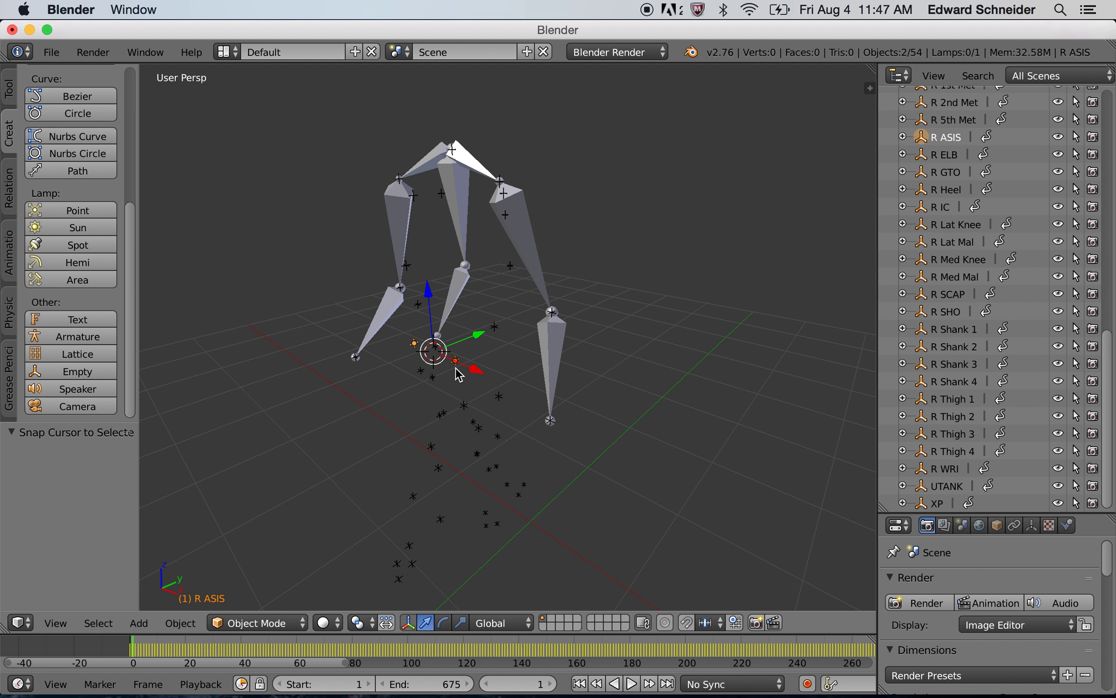
{"action": "right_click", "coordinate": [439, 339]}
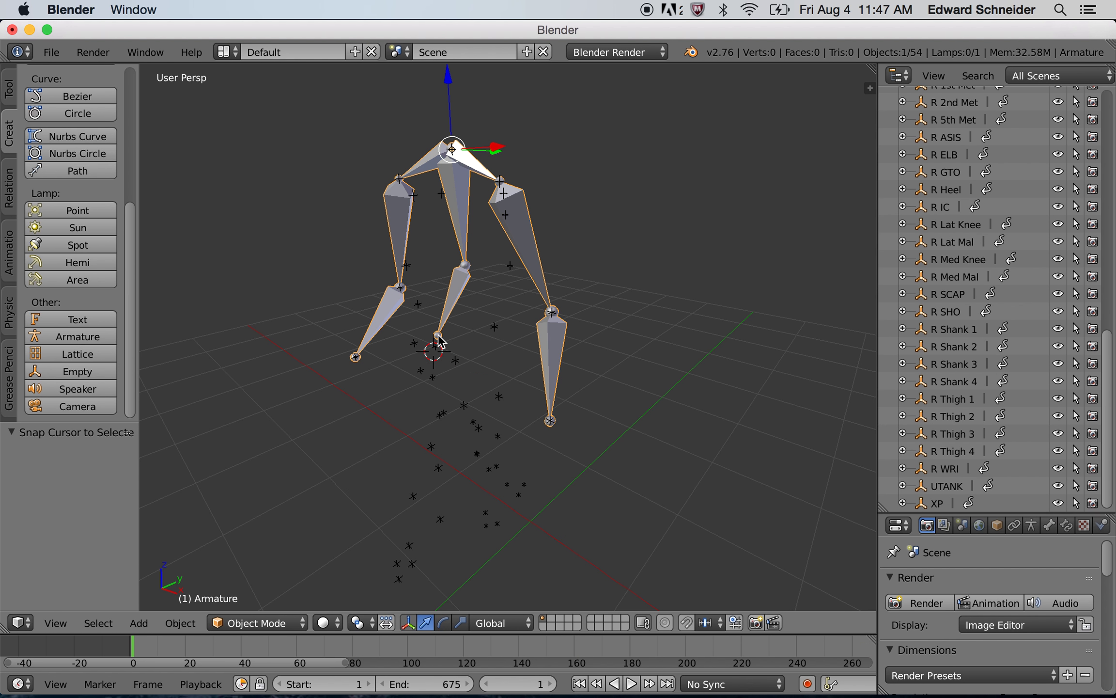
{"action": "left_click", "coordinate": [270, 624]}
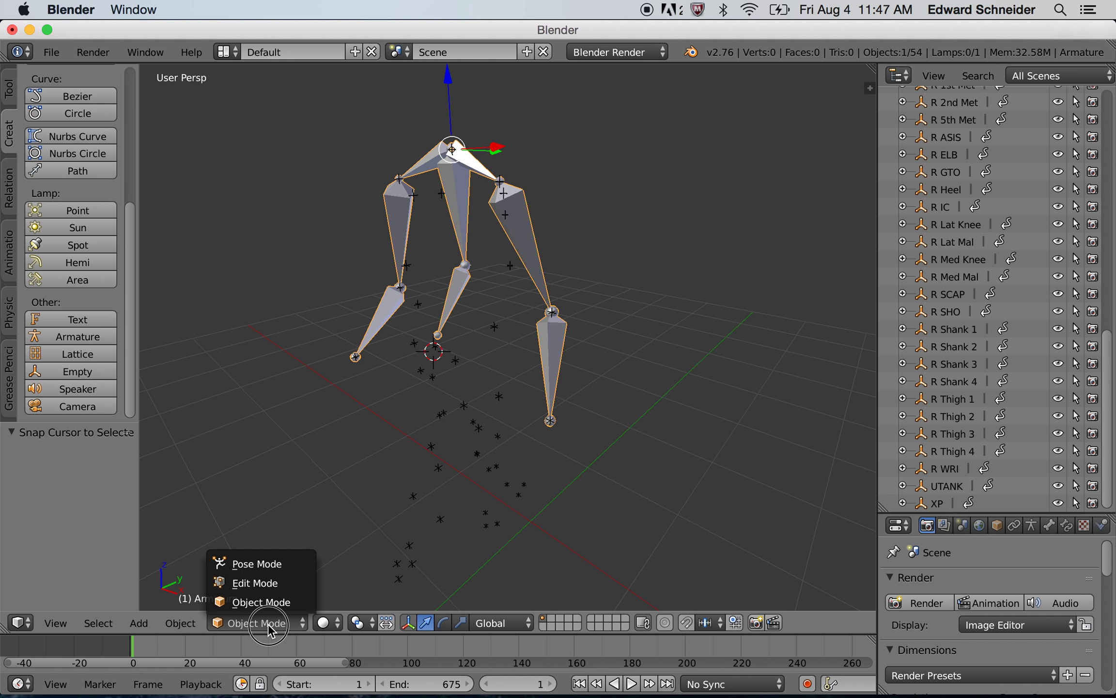
{"action": "left_click", "coordinate": [272, 584]}
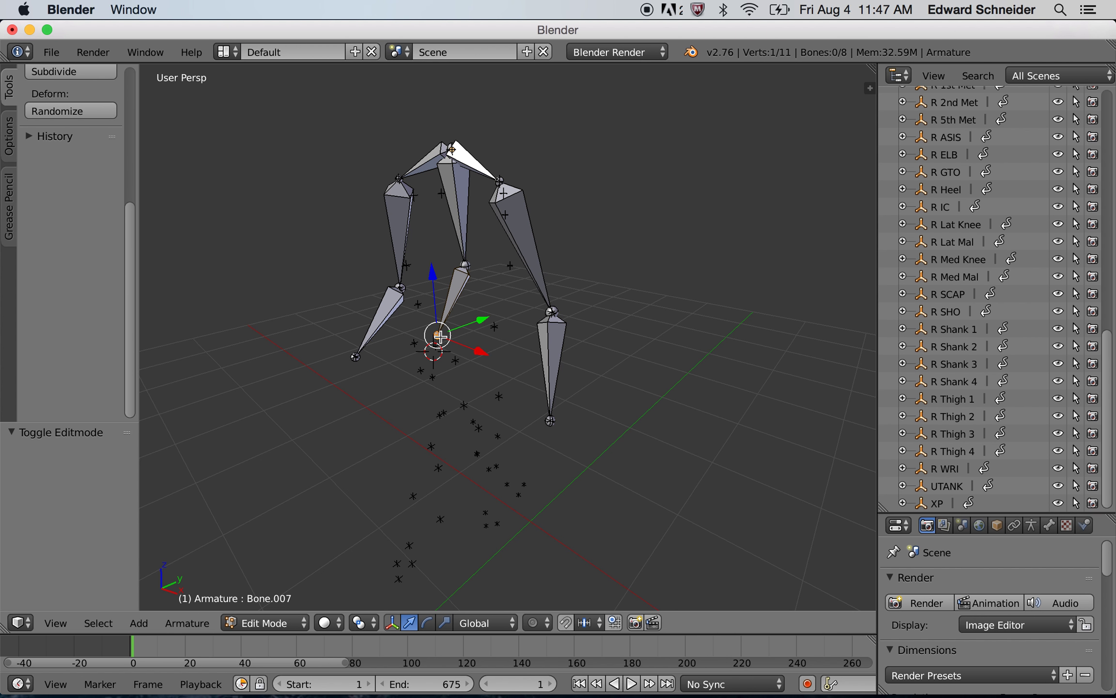
{"action": "key", "text": "shift+s"}
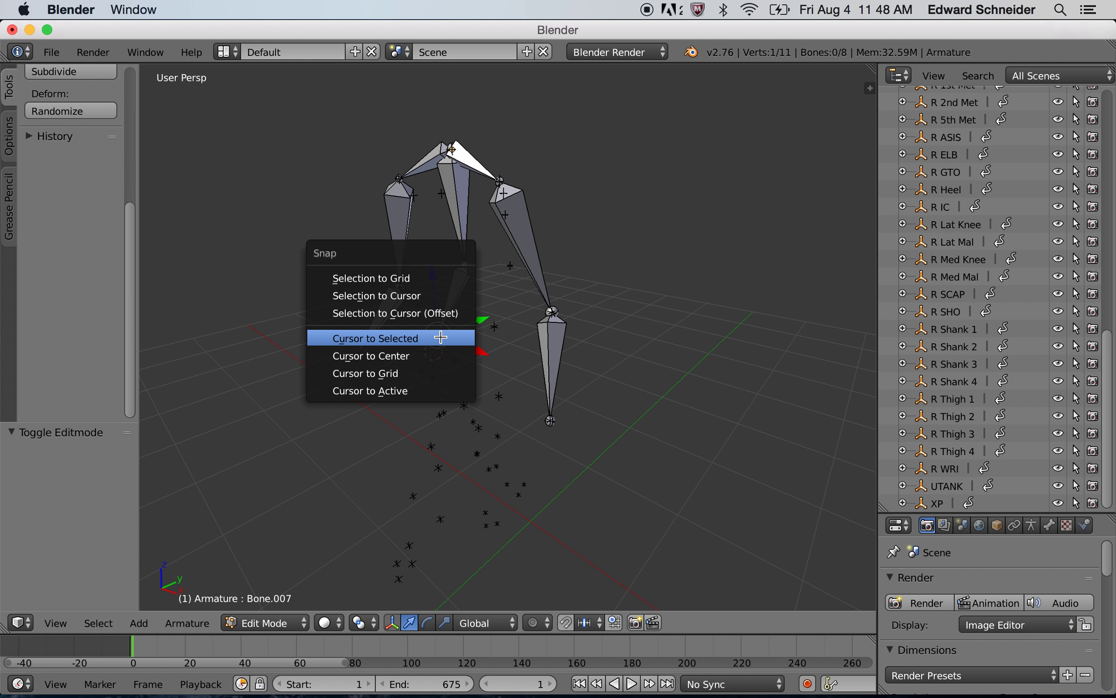
{"action": "left_click", "coordinate": [432, 295]}
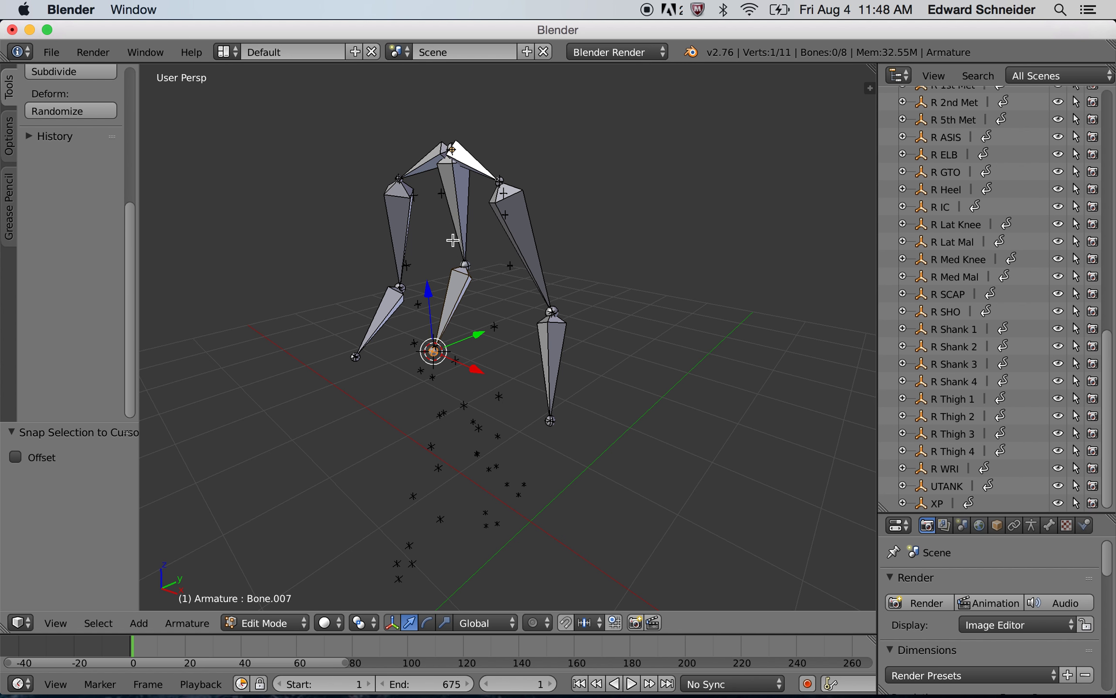
Extrude a chain of four leg bones down from the spine's lower end, the last by about -0.071 in X, -0.024 in Y and -0.262 in Z.
{"action": "middle_click_drag", "start_coordinate": [453, 403], "coordinate": [480, 401]}
{"action": "middle_click_drag", "start_coordinate": [633, 419], "coordinate": [630, 368]}
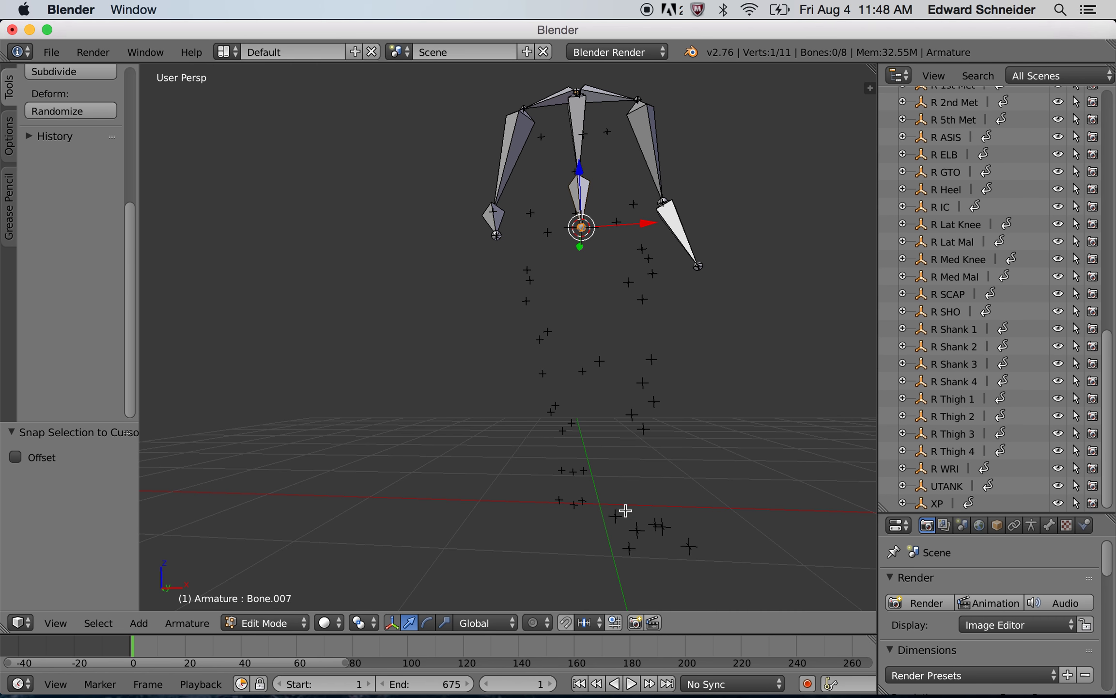
{"action": "mouse_move", "coordinate": [630, 353]}
{"action": "middle_mouse_down"}
{"action": "mouse_move", "coordinate": [663, 369]}
{"action": "mouse_move", "coordinate": [637, 367]}
{"action": "middle_mouse_up"}
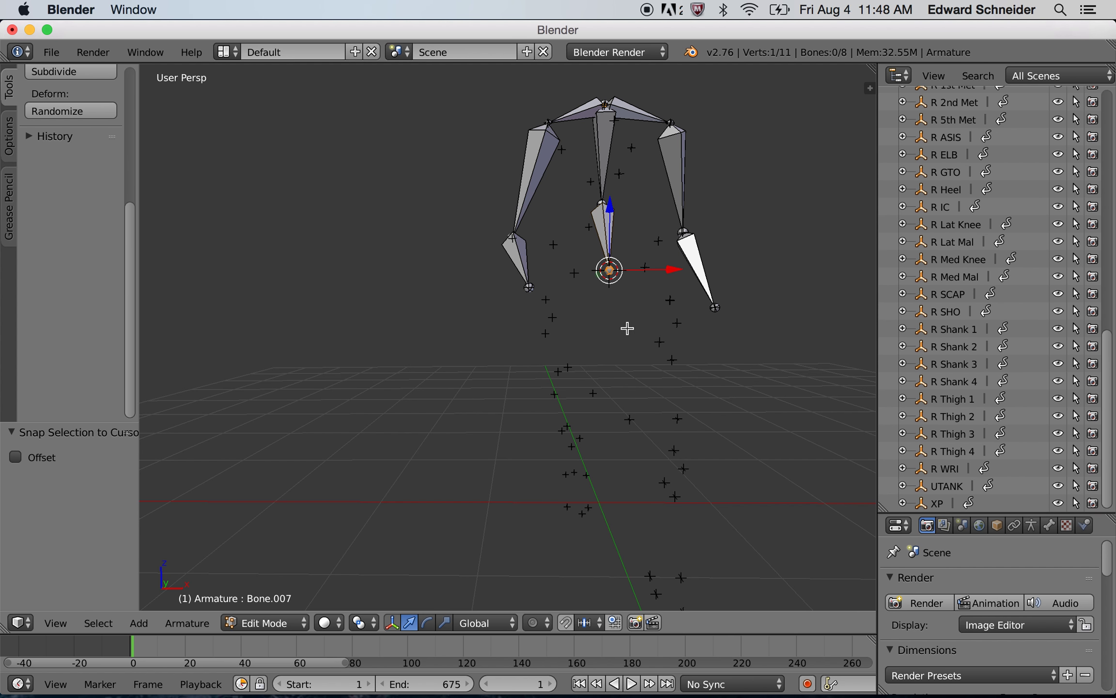
{"action": "key", "text": "e"}
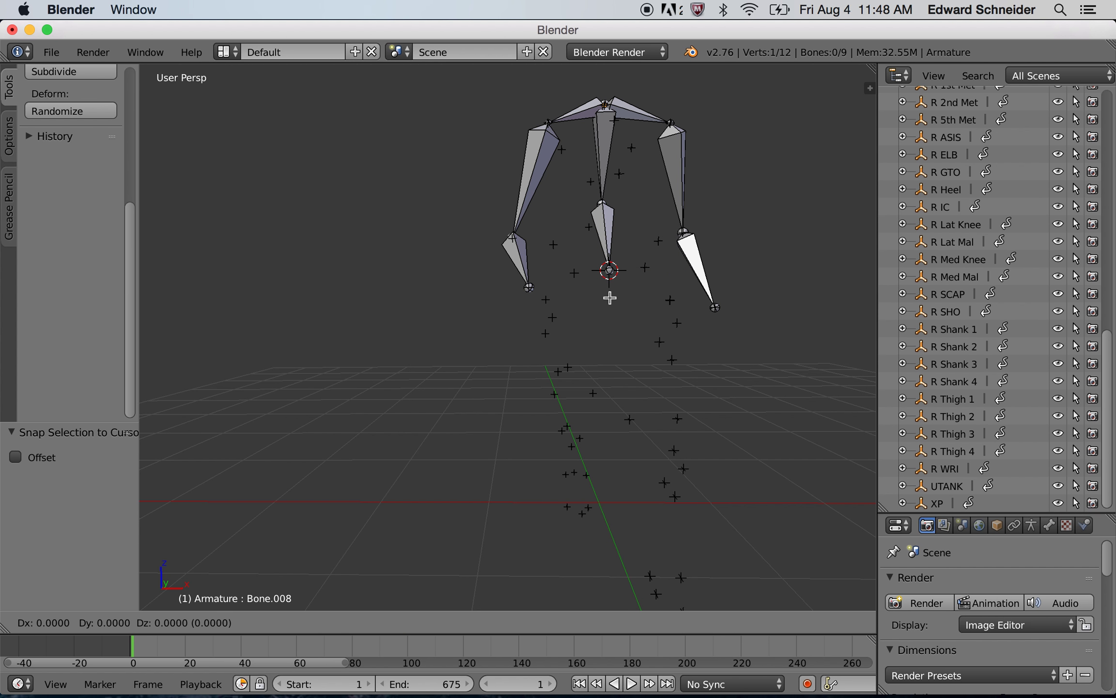
{"action": "left_click", "coordinate": [508, 367]}
{"action": "key", "text": "e"}
{"action": "left_click", "coordinate": [451, 441]}
{"action": "key", "text": "e"}
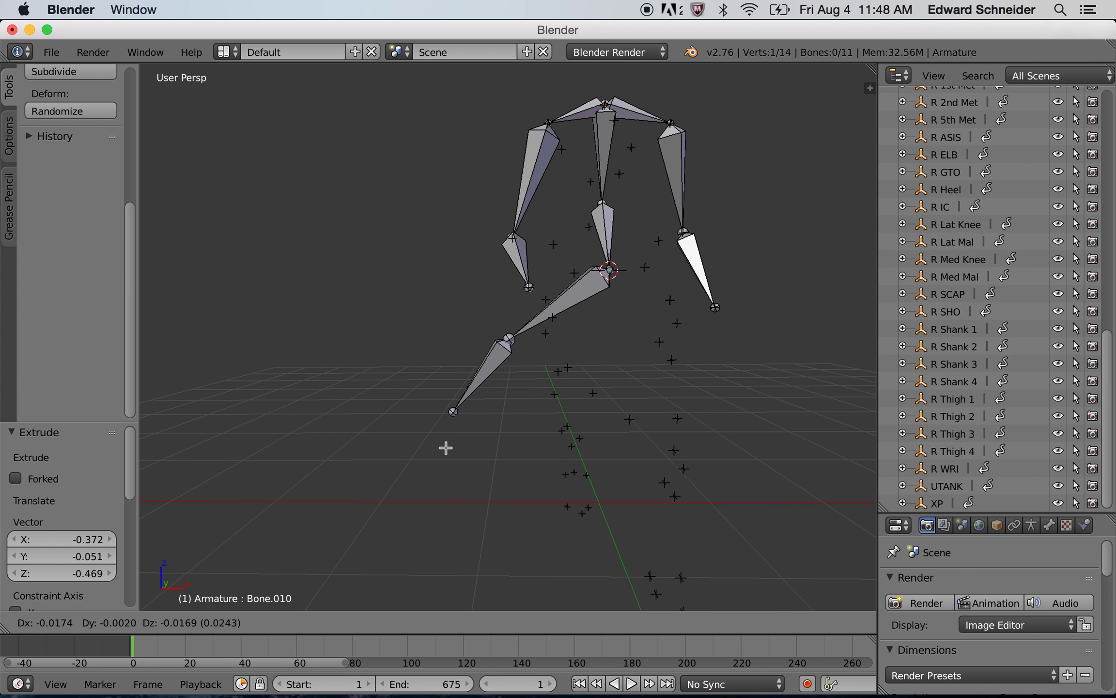
{"action": "left_click", "coordinate": [426, 496]}
{"action": "key", "text": "e"}
{"action": "right_click", "coordinate": [427, 501]}
{"action": "key", "text": "e"}
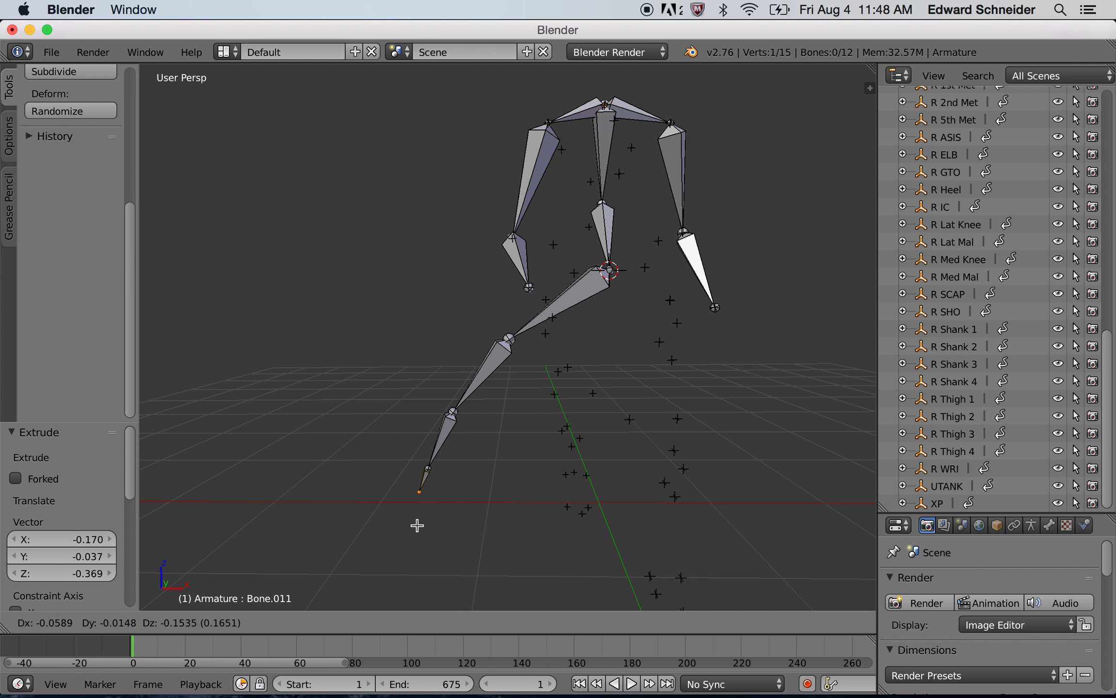
{"action": "left_click", "coordinate": [419, 538]}
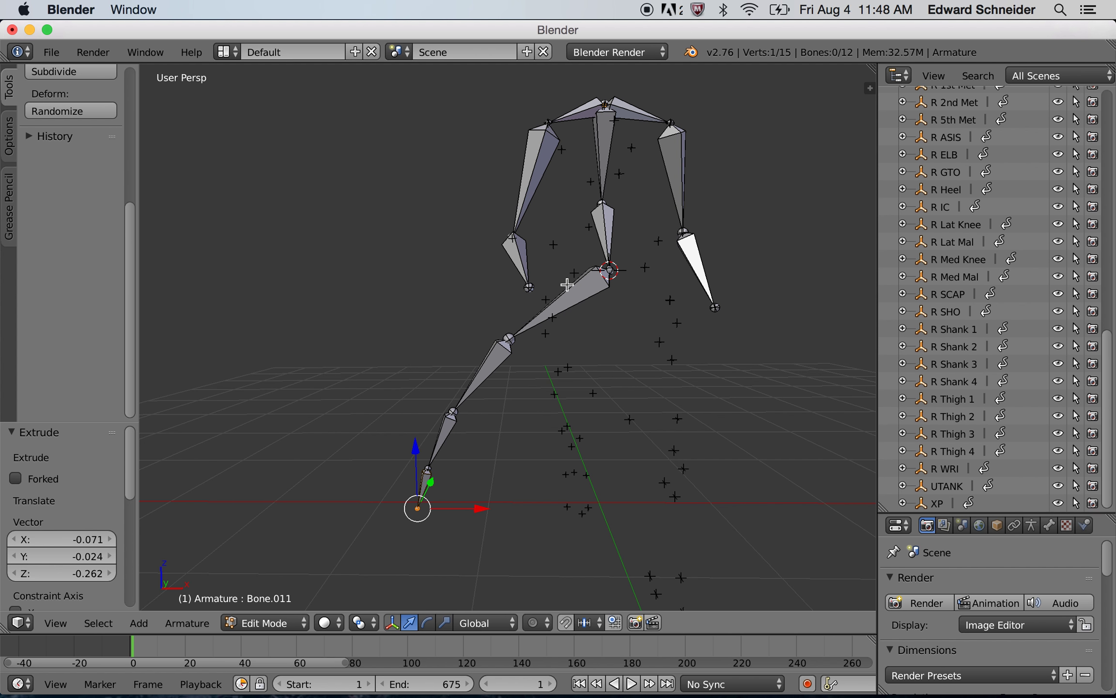
Switch the armature to Object Mode, deselect everything, and play the animation through to frame 68.
{"action": "middle_click_drag", "start_coordinate": [554, 320], "coordinate": [586, 336]}
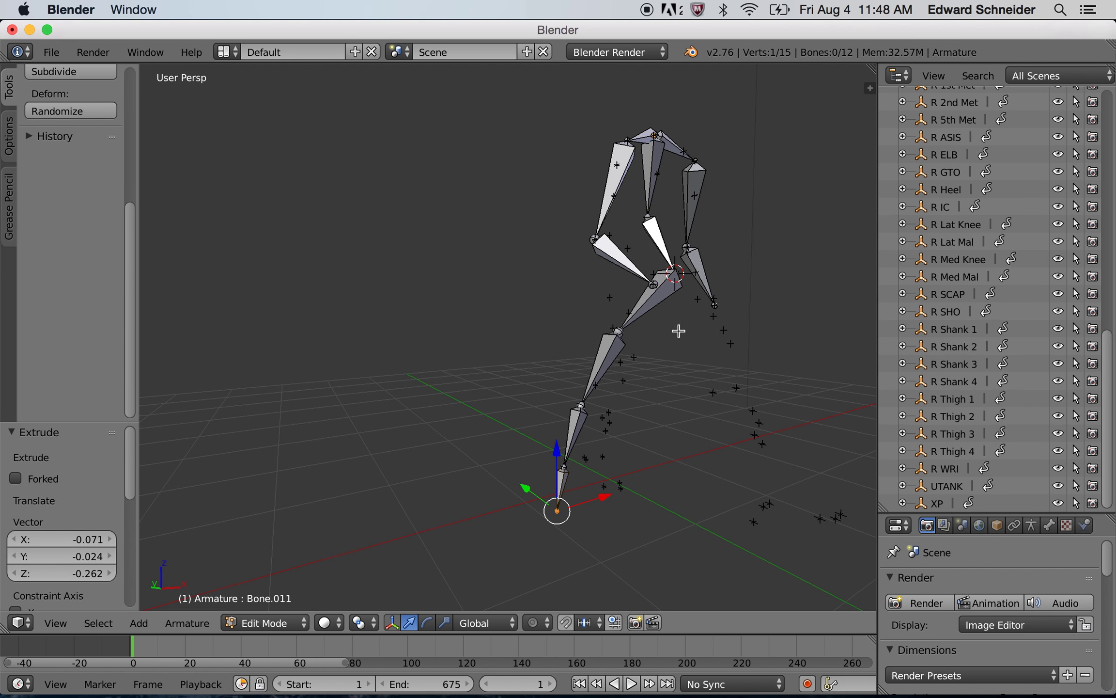
{"action": "middle_click_drag", "start_coordinate": [678, 331], "coordinate": [583, 449]}
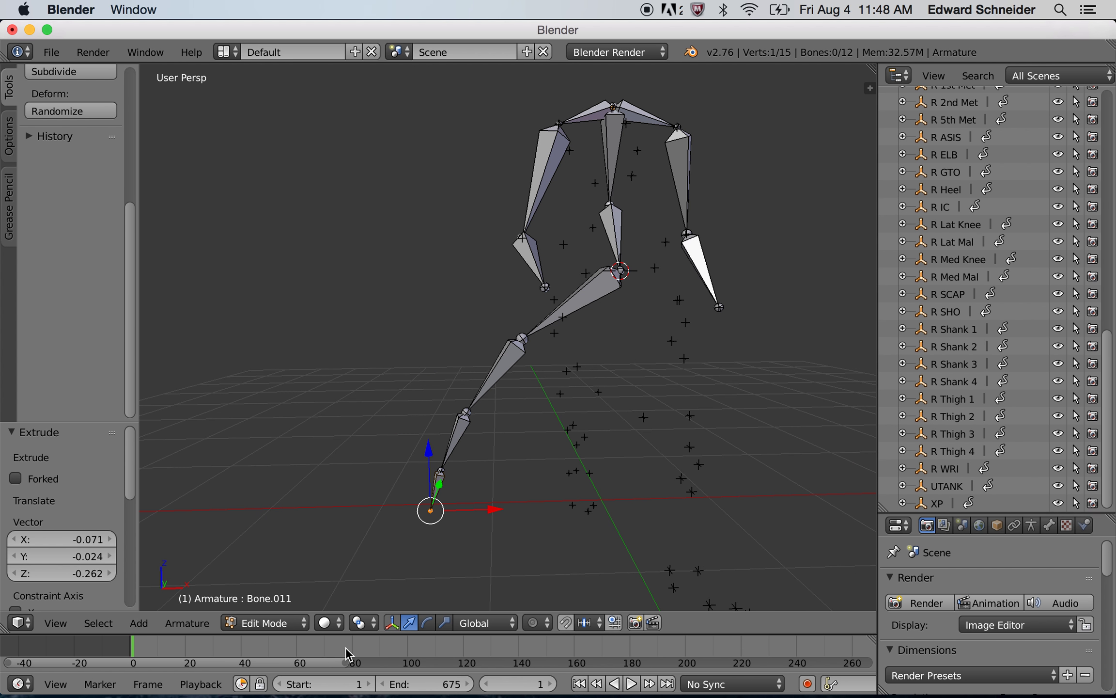
{"action": "left_click", "coordinate": [285, 624]}
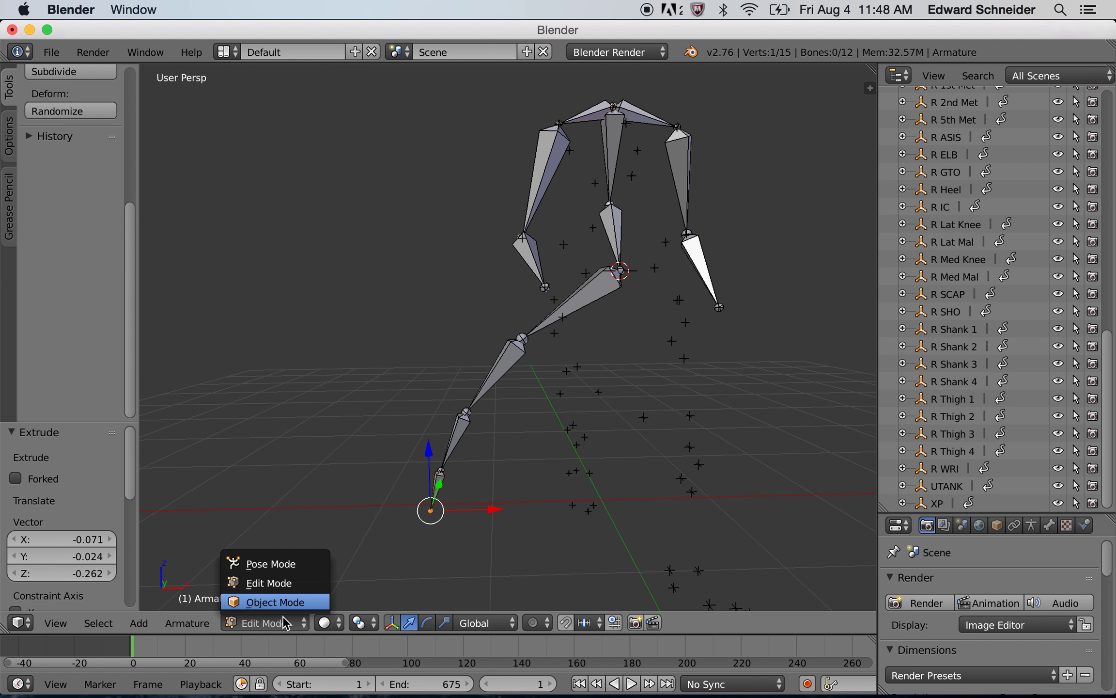
{"action": "left_click", "coordinate": [275, 602]}
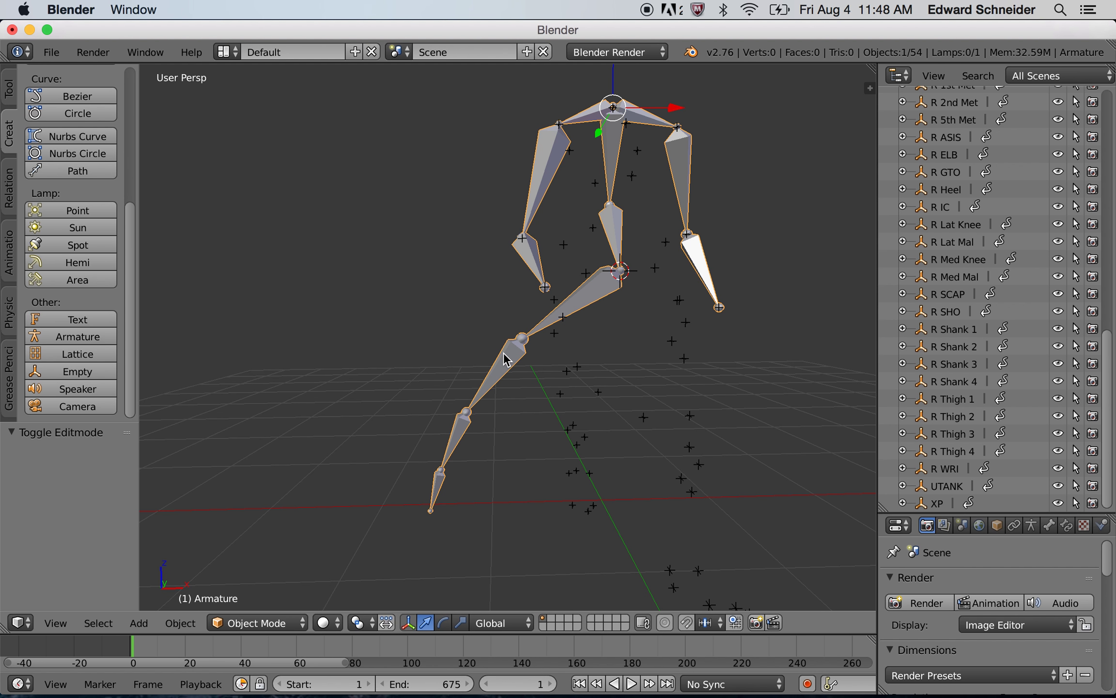
{"action": "key", "text": "a"}
{"action": "scroll", "coordinate": [481, 433], "scroll_direction": "up", "scroll_amount": 3}
{"action": "middle_click_drag", "start_coordinate": [459, 470], "coordinate": [792, 380]}
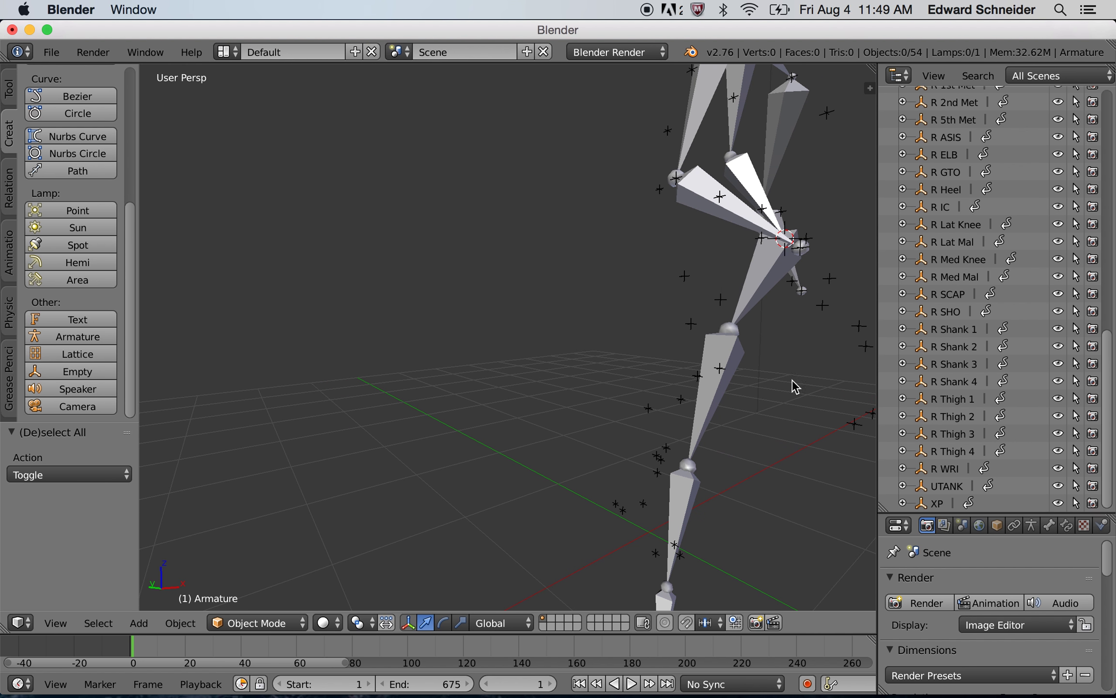
{"action": "key", "text": "alt+a"}
{"action": "left_click_drag", "start_coordinate": [420, 649], "coordinate": [319, 662]}
{"action": "key", "text": "alt+a"}
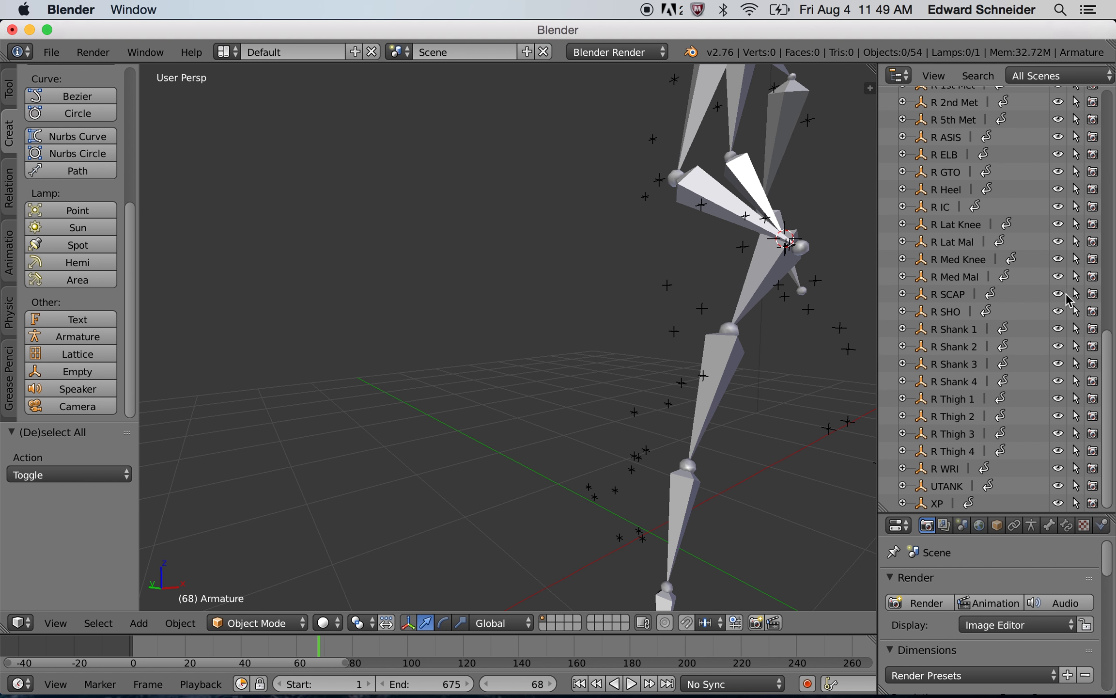
Select the R GTO, R Thigh 1 and R Thigh 4 markers together and snap the 3D cursor to their centre with Cursor to Selected.
{"action": "right_click", "coordinate": [667, 294]}
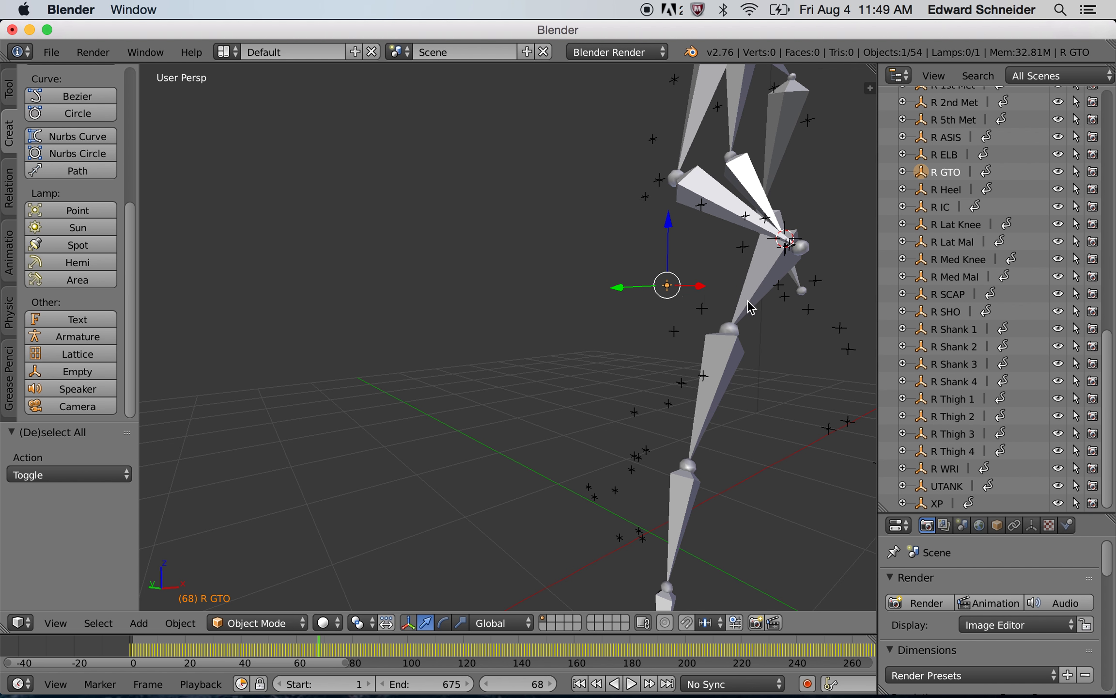
{"action": "right_click", "coordinate": [702, 308], "text": "shift"}
{"action": "right_click", "coordinate": [674, 331], "text": "shift"}
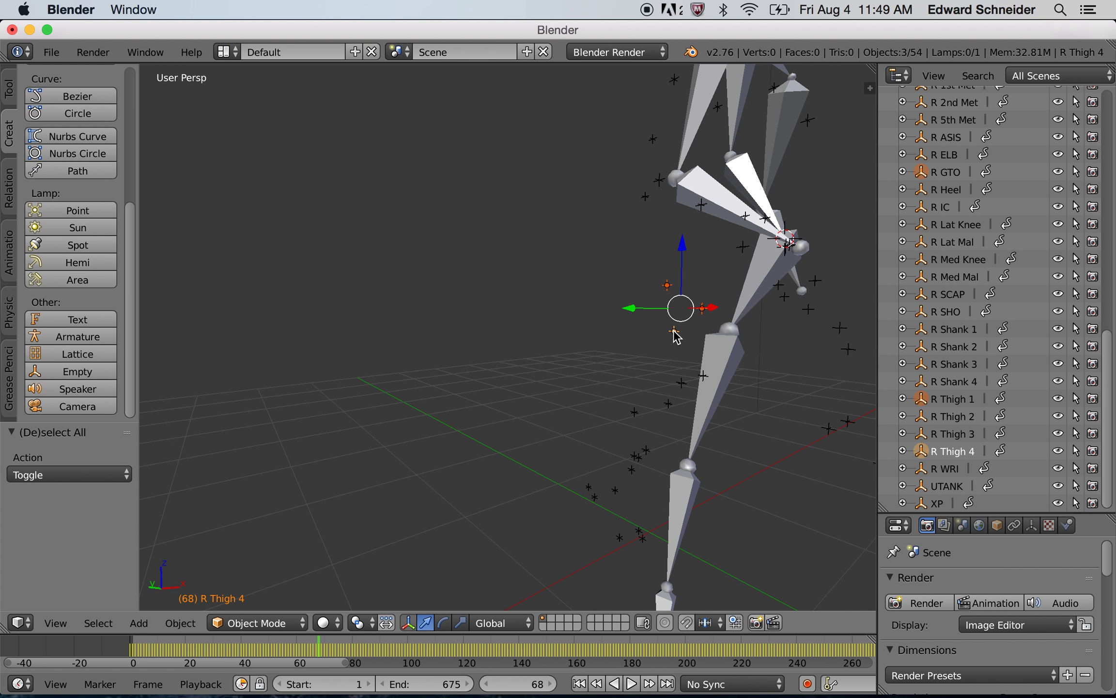
{"action": "key", "text": "shift+s"}
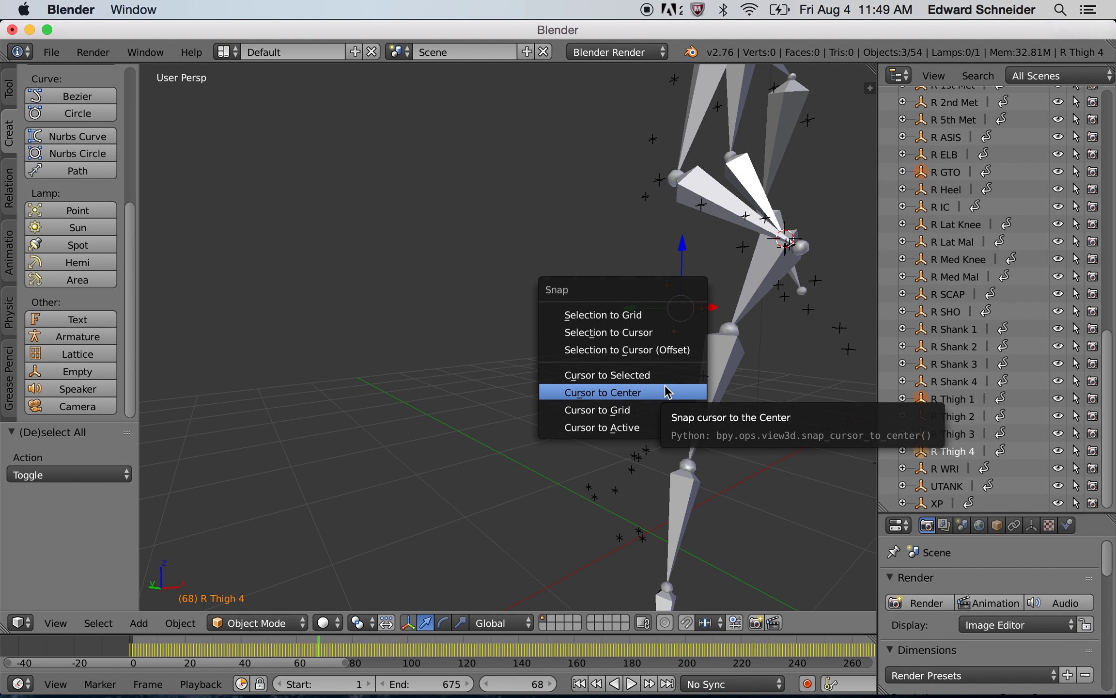
{"action": "left_click", "coordinate": [654, 375]}
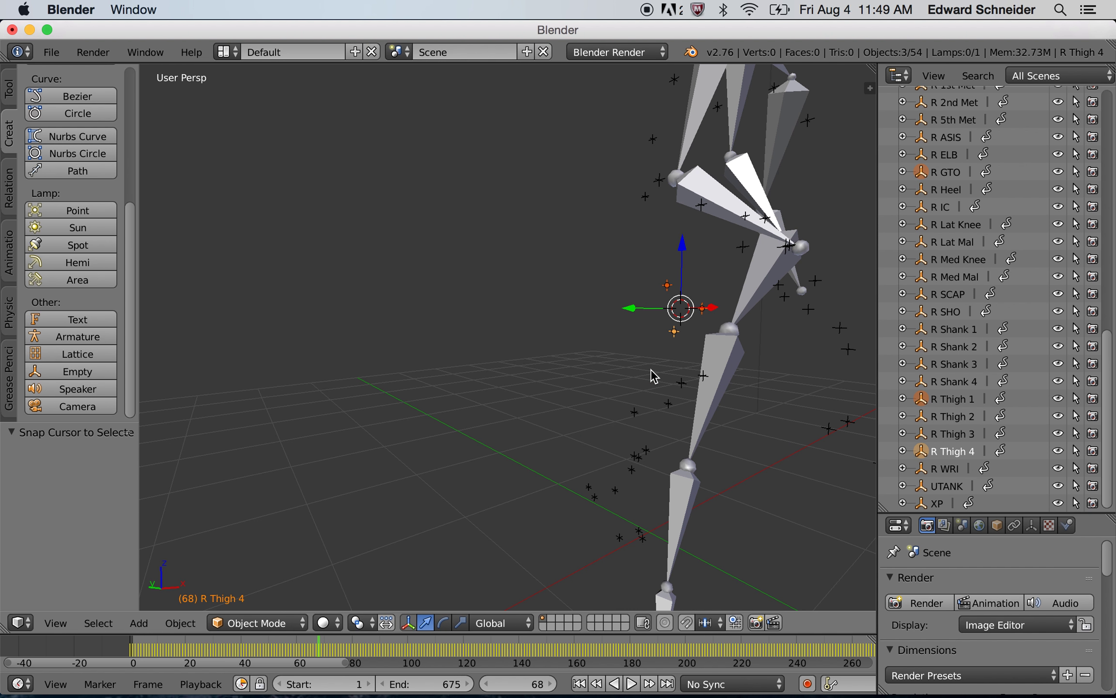
In the armature's Edit Mode, snap the hip joint at the first leg bone's end to the 3D cursor with Selection to Cursor.
{"action": "left_click", "coordinate": [732, 329]}
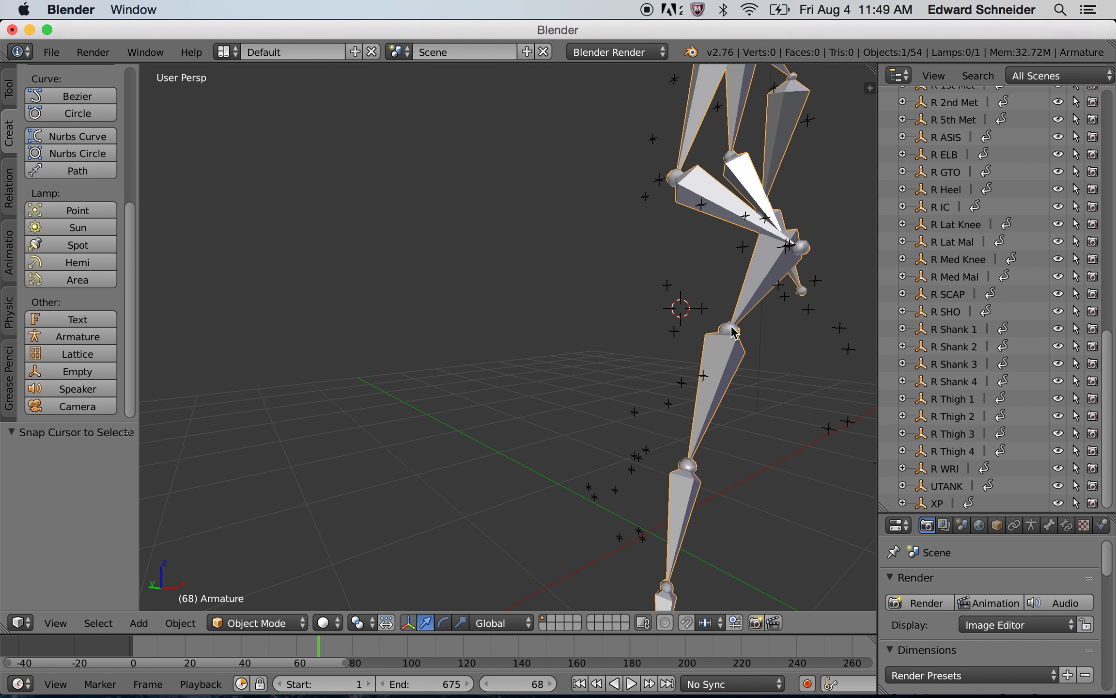
{"action": "key", "text": "Tab"}
{"action": "left_click", "coordinate": [728, 334]}
{"action": "key", "text": "shift+s"}
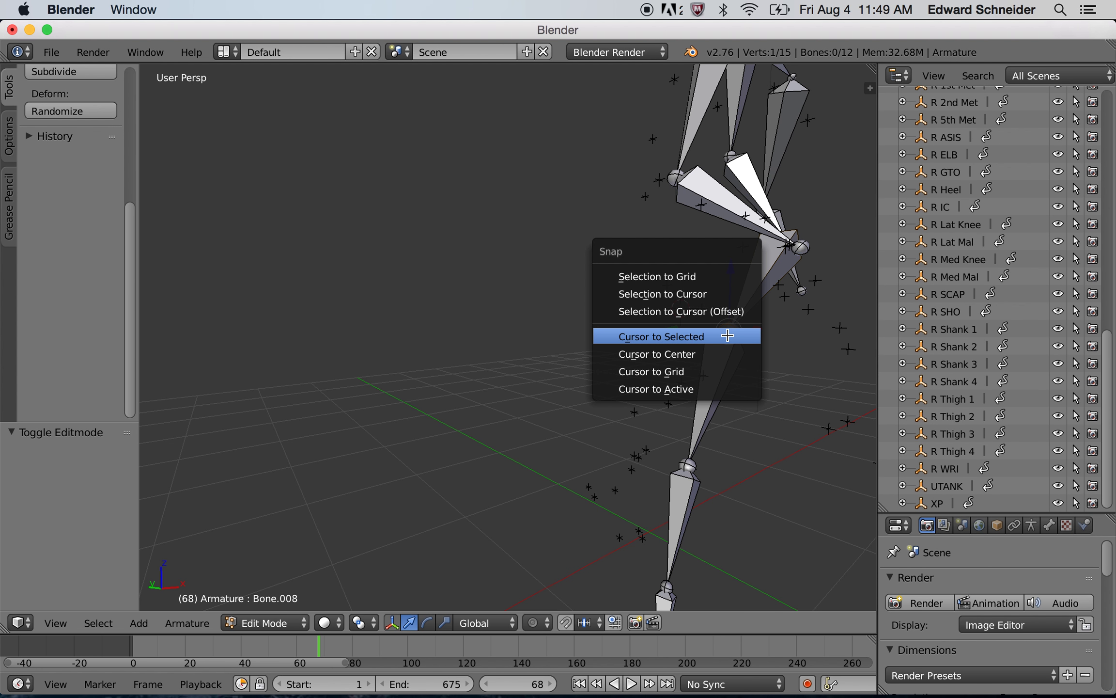
{"action": "left_click", "coordinate": [644, 290]}
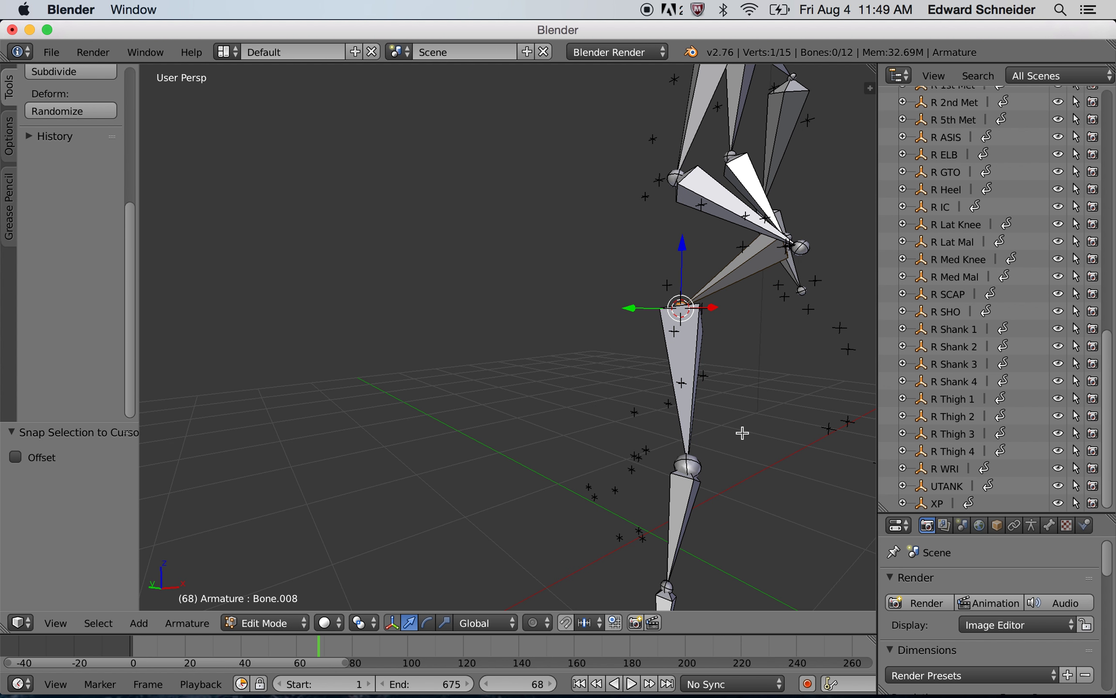
Return the armature to Object Mode, go back to frame 1, and select the R GTO marker.
{"action": "middle_click_drag", "start_coordinate": [810, 424], "coordinate": [774, 406]}
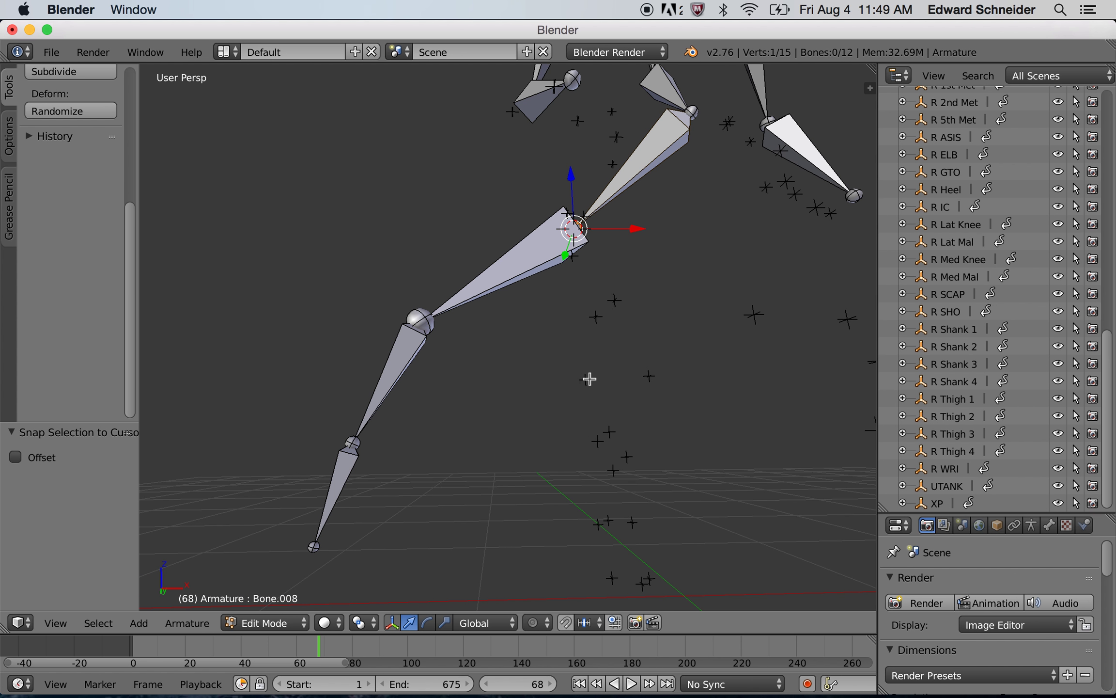
{"action": "key", "text": "Tab"}
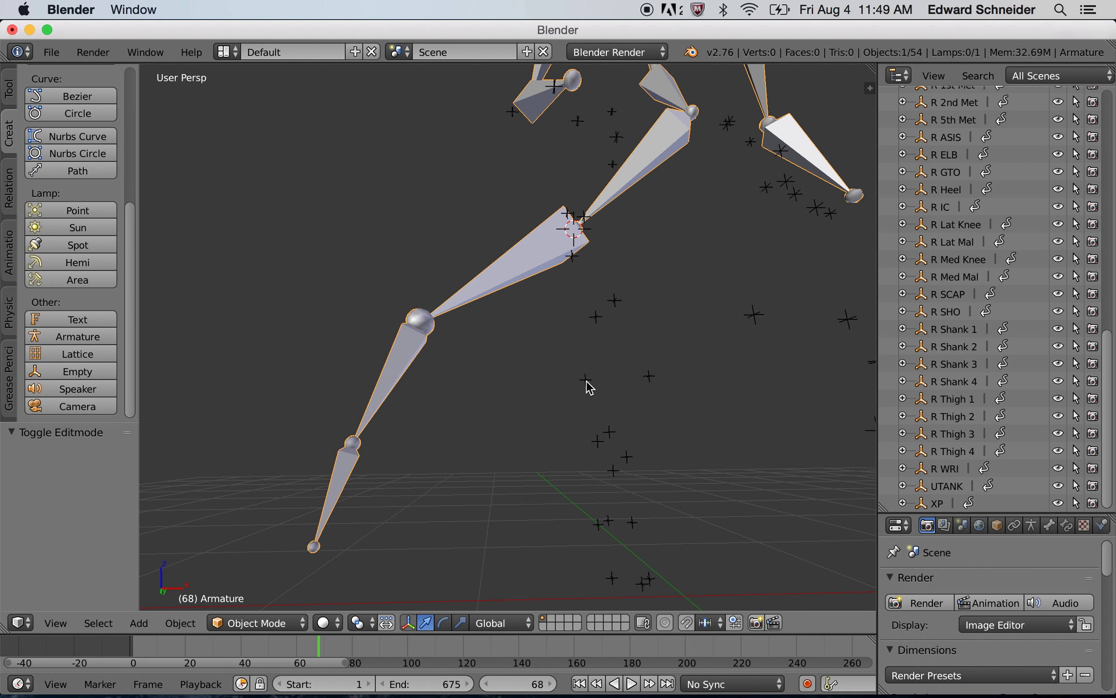
{"action": "left_click", "coordinate": [579, 684]}
{"action": "middle_click_drag", "start_coordinate": [648, 516], "coordinate": [679, 517]}
{"action": "scroll", "coordinate": [668, 528], "scroll_direction": "up", "scroll_amount": 4}
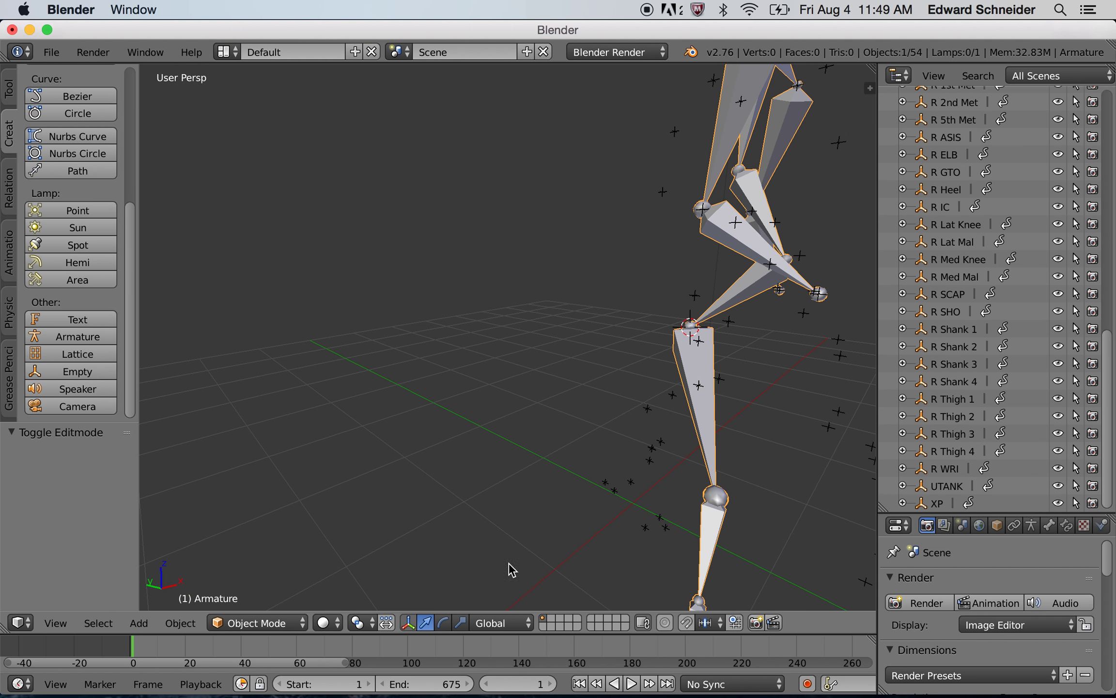
{"action": "middle_click_drag", "start_coordinate": [688, 451], "coordinate": [732, 385]}
{"action": "right_click", "coordinate": [516, 331]}
{"action": "right_click", "coordinate": [696, 297]}
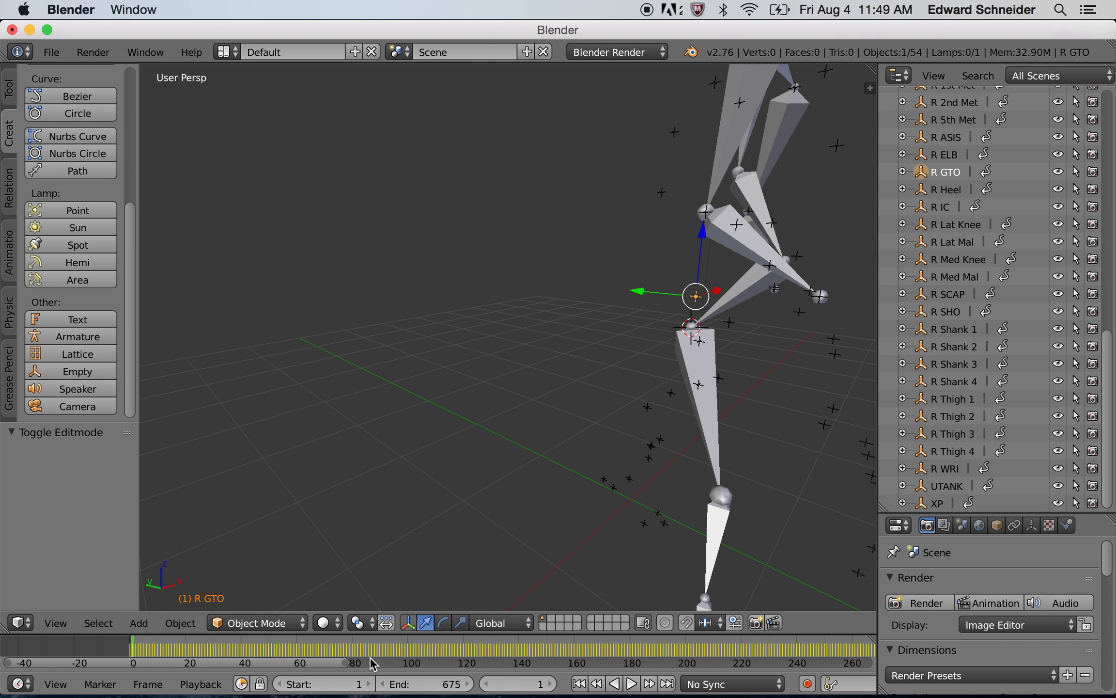
Scrub through the animation to check the hip markers, return to frame 1, and put the armature in Edit Mode.
{"action": "left_click_drag", "start_coordinate": [373, 665], "coordinate": [458, 644]}
{"action": "left_click", "coordinate": [579, 684]}
{"action": "right_click", "coordinate": [692, 335]}
{"action": "key", "text": "Tab"}
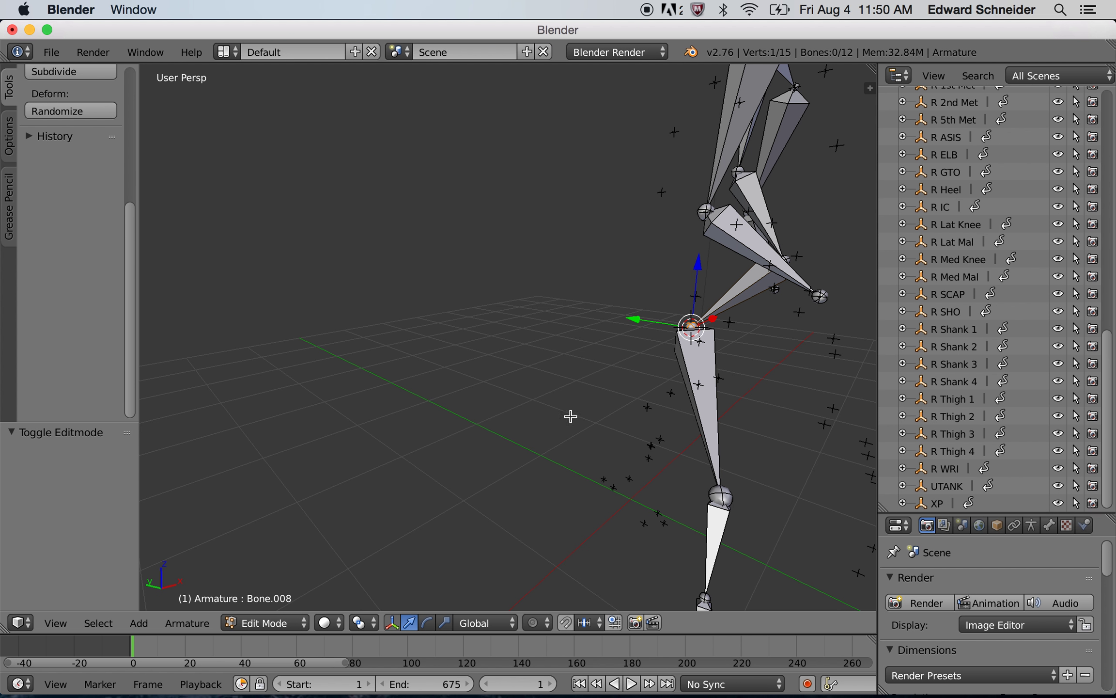
Leave the armature's Edit Mode and snap the 3D cursor to the R GTO marker with Cursor to Selected.
{"action": "key", "text": "Tab"}
{"action": "right_click", "coordinate": [698, 306]}
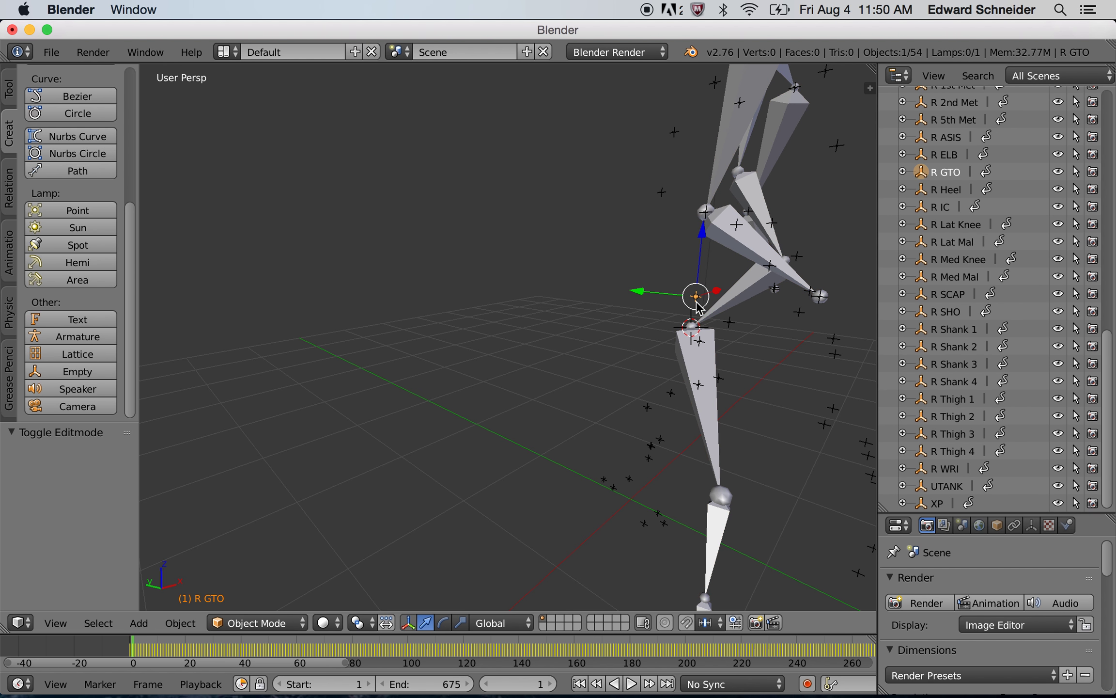
{"action": "key", "text": "shift+s"}
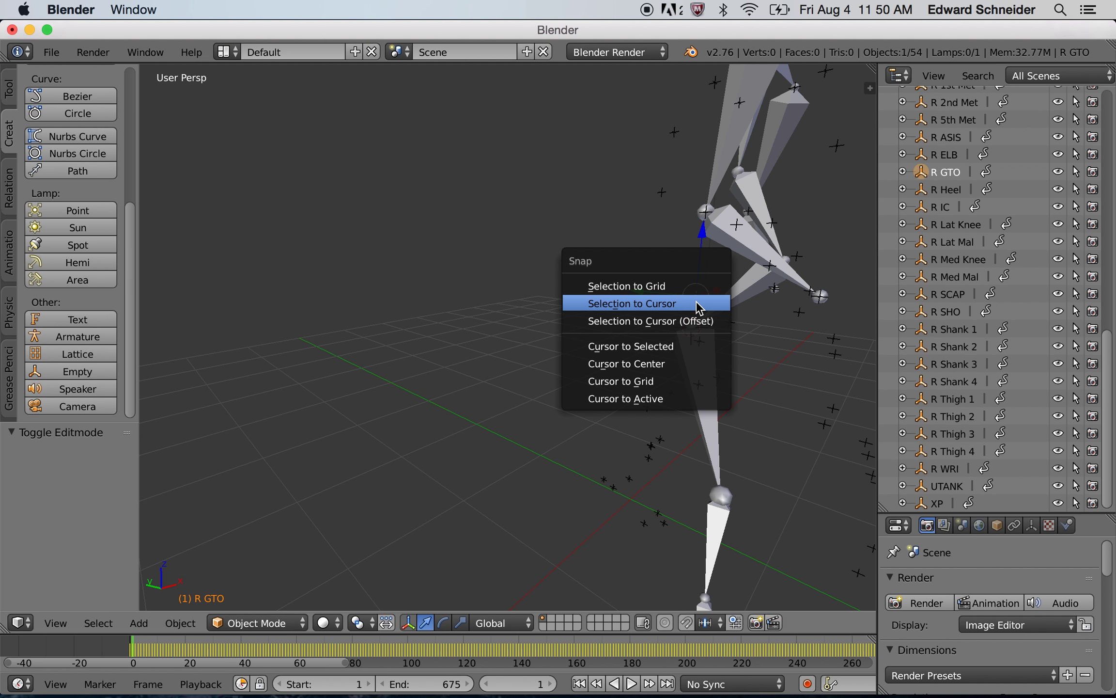
{"action": "left_click", "coordinate": [661, 345]}
In the armature's Edit Mode, move the right hip joint onto the 3D cursor at R GTO with Selection to Cursor.
{"action": "right_click", "coordinate": [694, 335]}
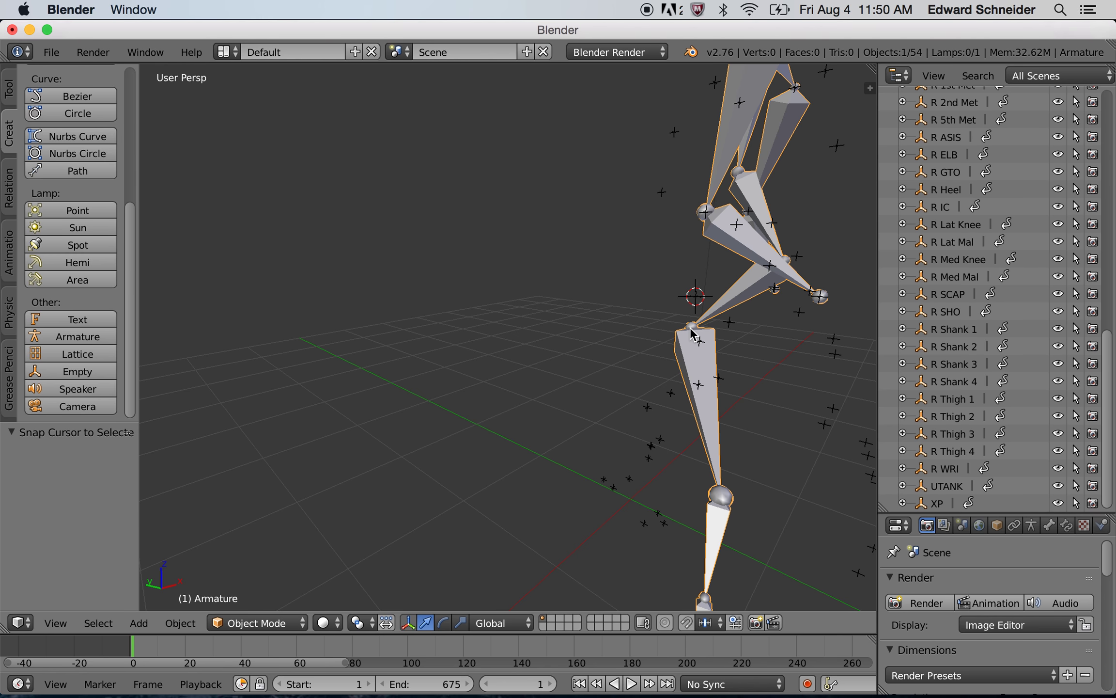
{"action": "key", "text": "Tab"}
{"action": "key", "text": "shift+s"}
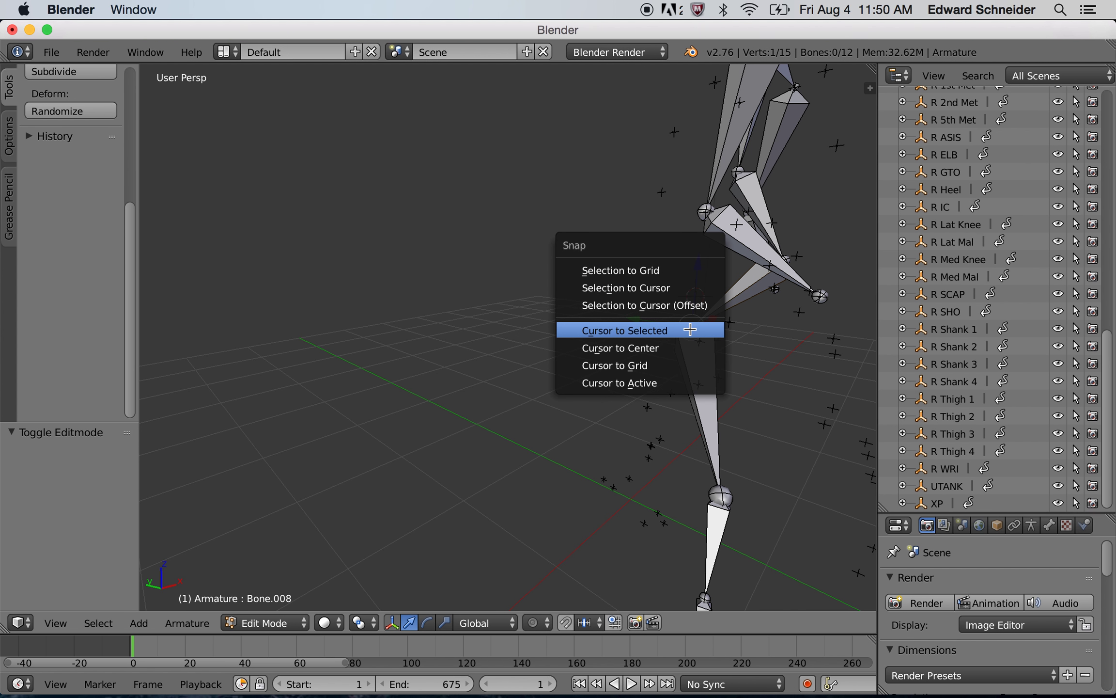
{"action": "left_click", "coordinate": [683, 290]}
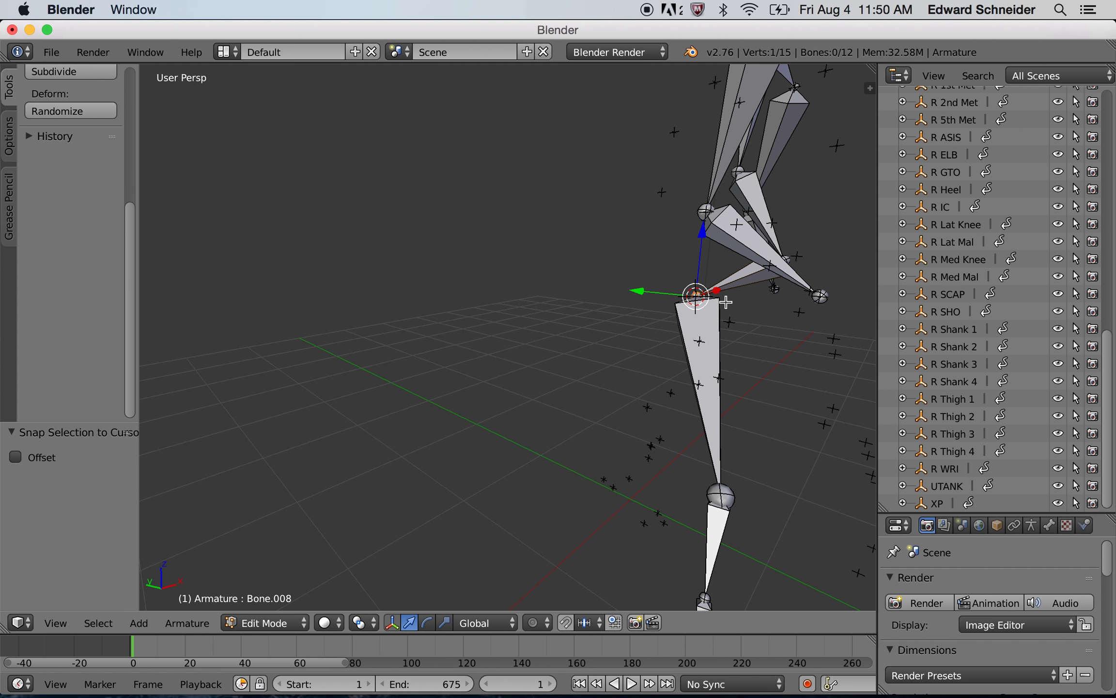
In Object Mode, select the R Med Knee and R Lat Knee markers and snap the 3D cursor midway between them with Cursor to Selected.
{"action": "middle_click_drag", "start_coordinate": [730, 460], "coordinate": [655, 448]}
{"action": "scroll", "coordinate": [656, 448], "scroll_direction": "left", "scroll_amount": 10}
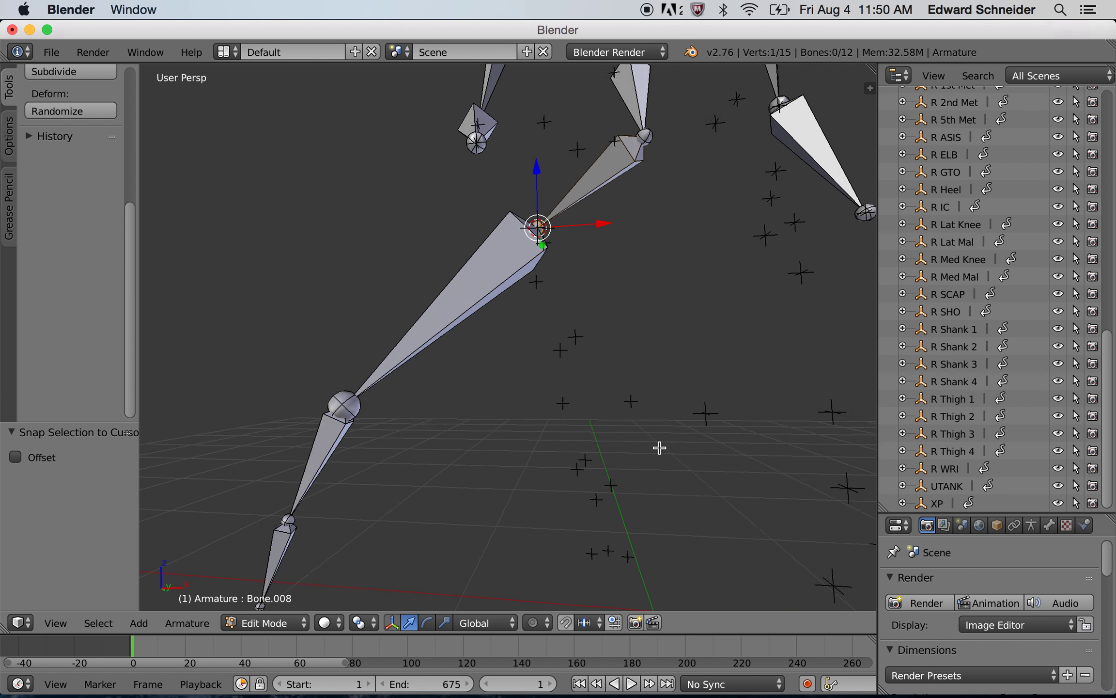
{"action": "scroll", "coordinate": [536, 451], "scroll_direction": "left", "scroll_amount": 10}
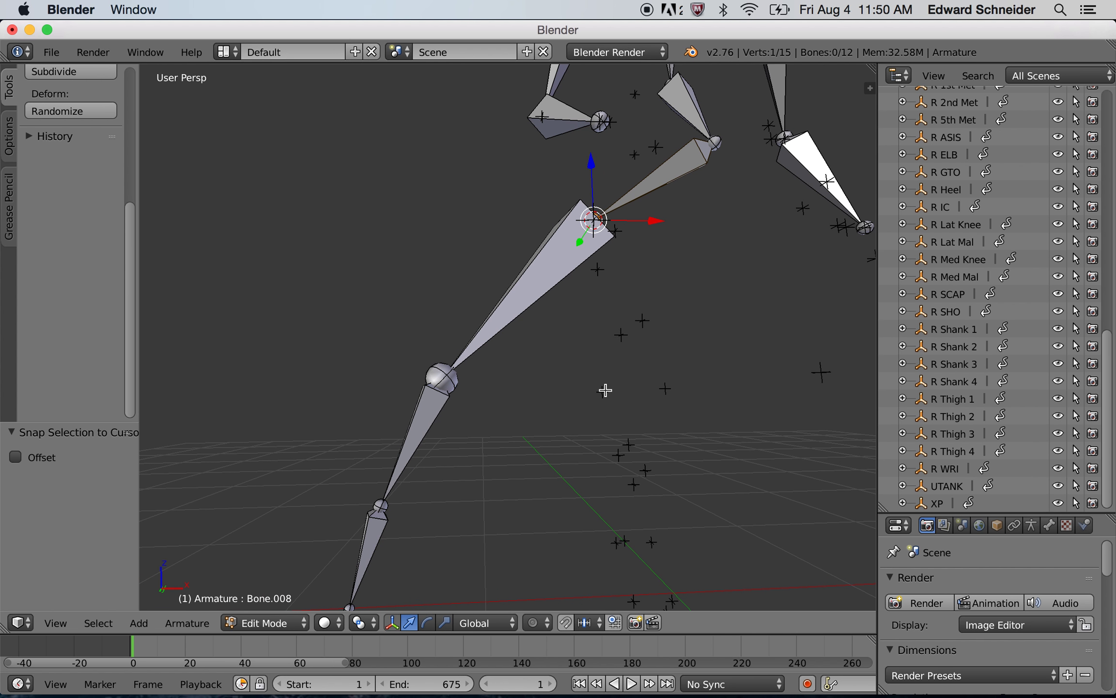
{"action": "key", "text": "Tab"}
{"action": "right_click", "coordinate": [604, 391]}
{"action": "right_click", "coordinate": [662, 391]}
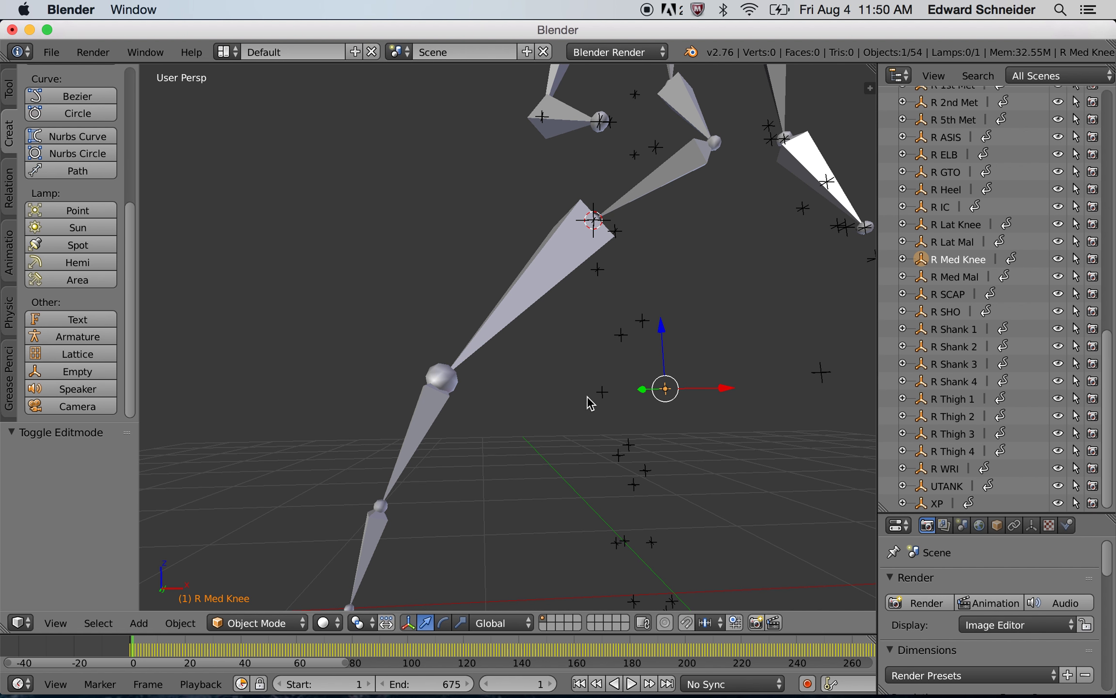
{"action": "right_click", "coordinate": [602, 392], "text": "shift"}
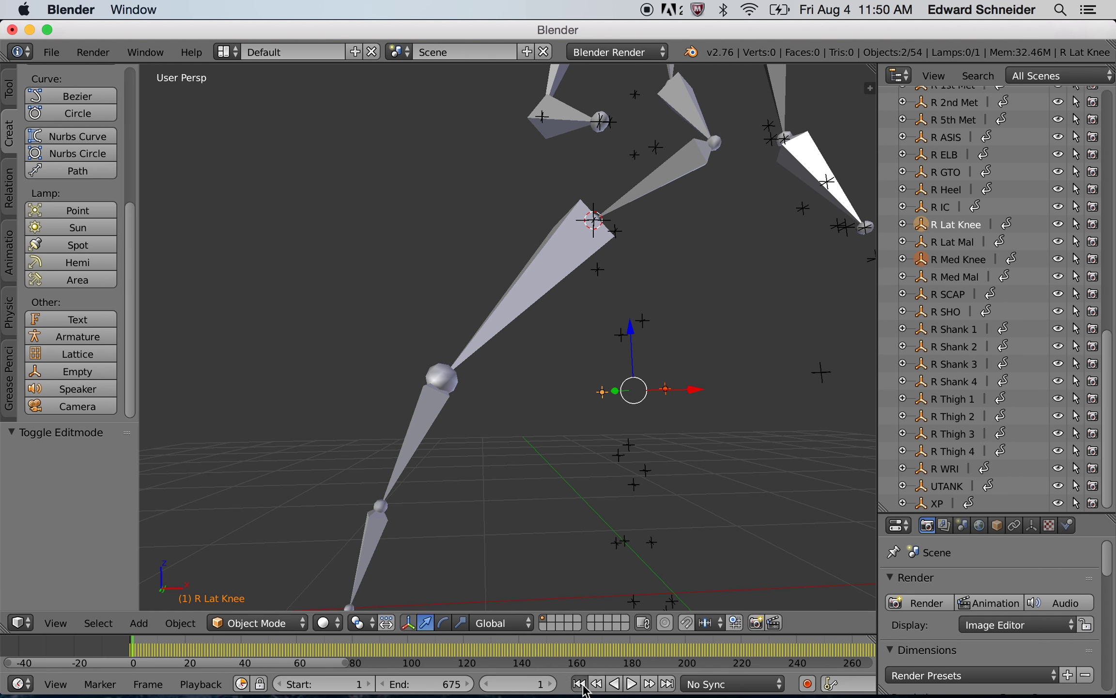
{"action": "key", "text": "shift+s"}
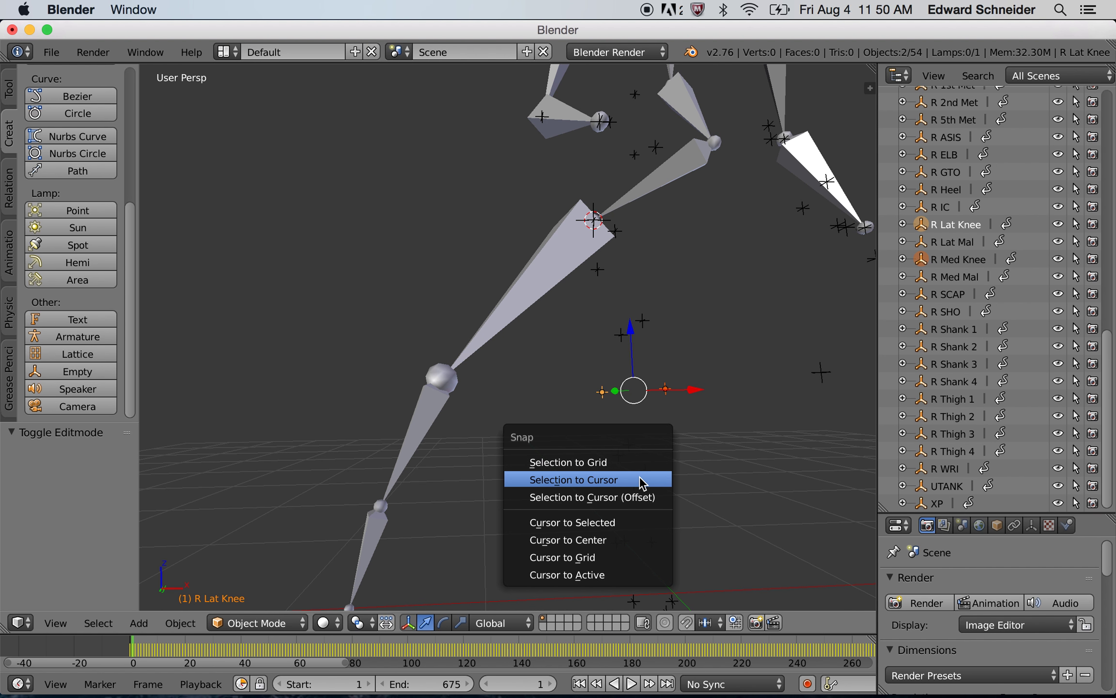
{"action": "left_click", "coordinate": [609, 527]}
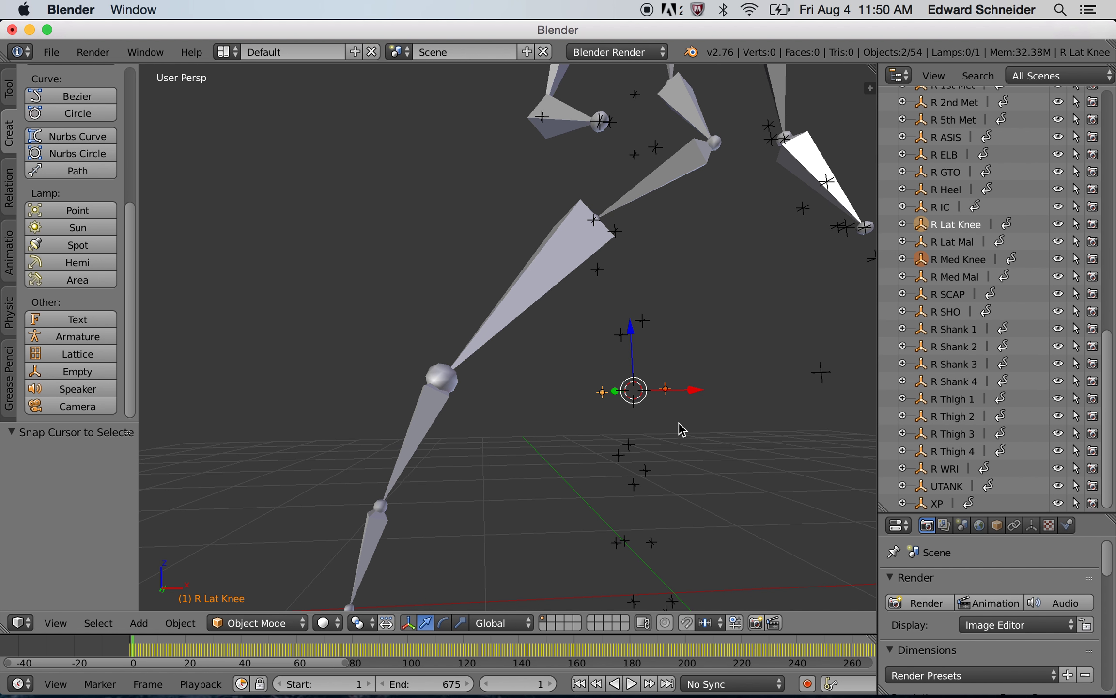
In the armature's Edit Mode, snap the knee joint below the right thigh bone to the 3D cursor with Selection to Cursor.
{"action": "right_click", "coordinate": [446, 383]}
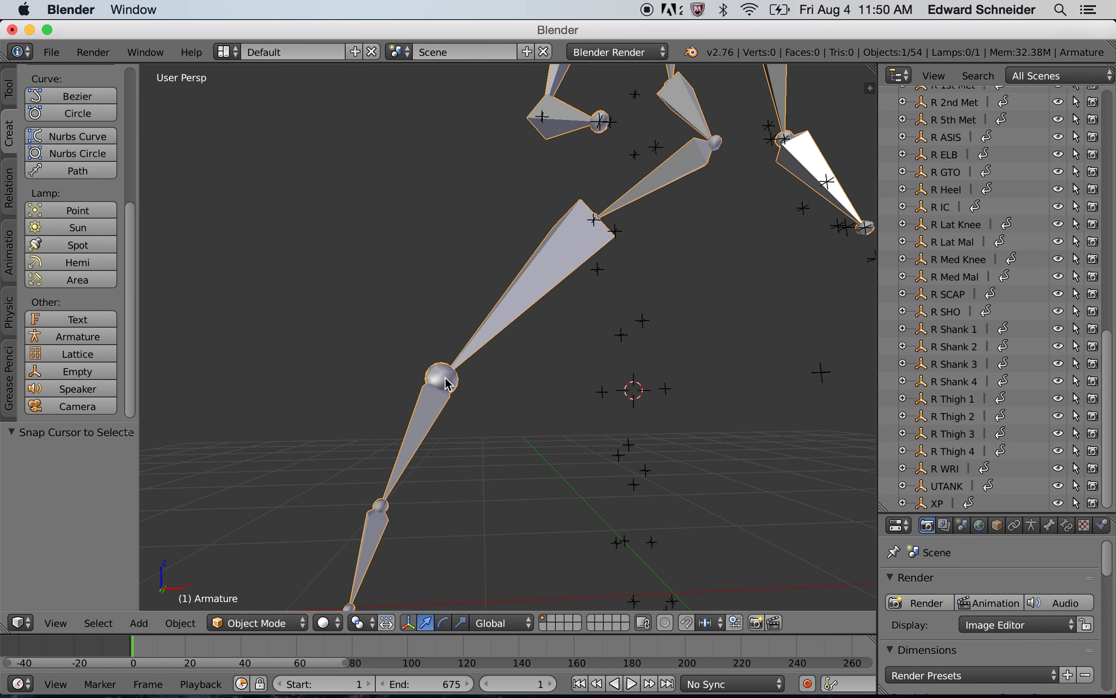
{"action": "key", "text": "Tab"}
{"action": "right_click", "coordinate": [446, 380]}
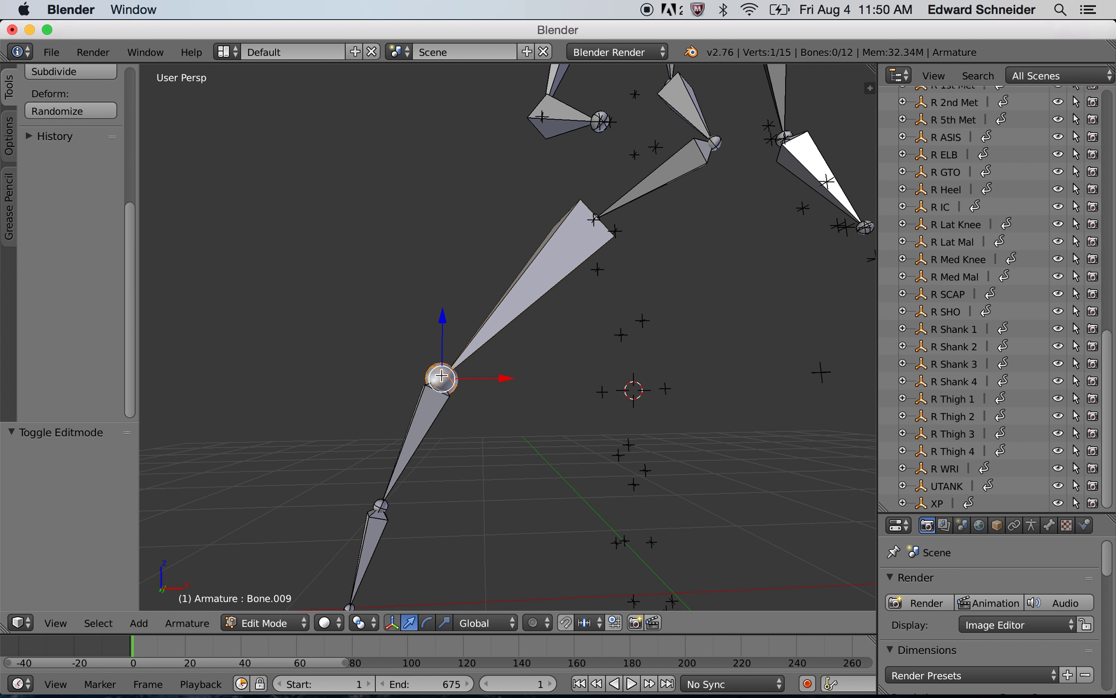
{"action": "key", "text": "shift+s"}
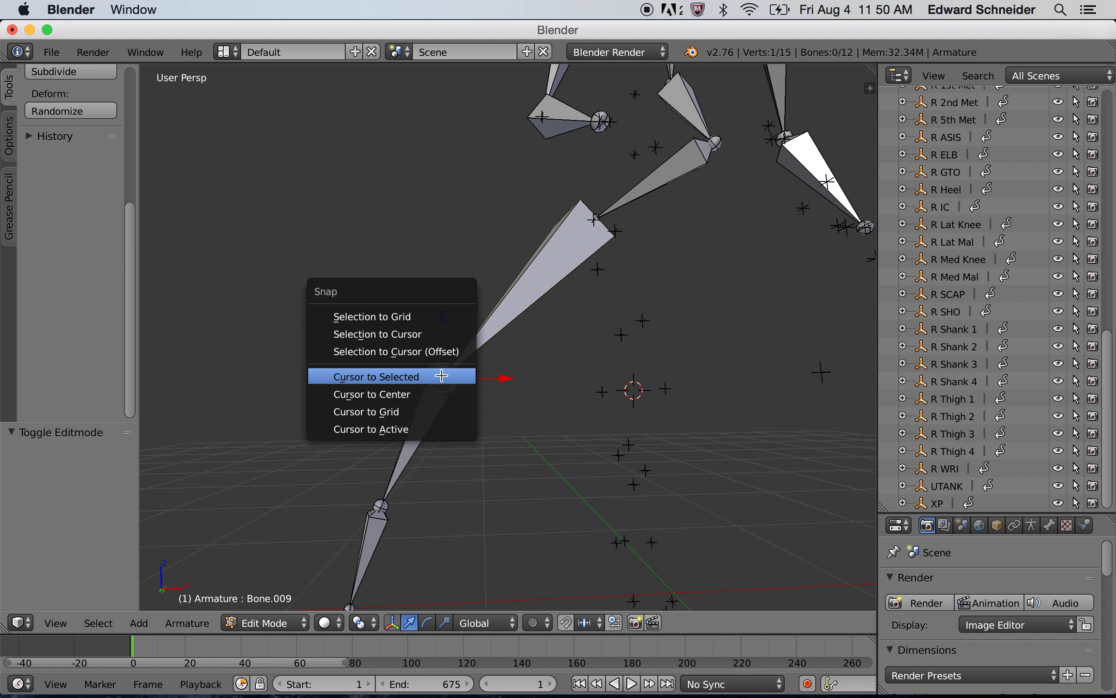
{"action": "left_click", "coordinate": [434, 335]}
In Object Mode, select the R Lat Mal and R Med Mal markers and snap the 3D cursor midway between them with Cursor to Selected.
{"action": "middle_click_drag", "start_coordinate": [713, 516], "coordinate": [763, 495]}
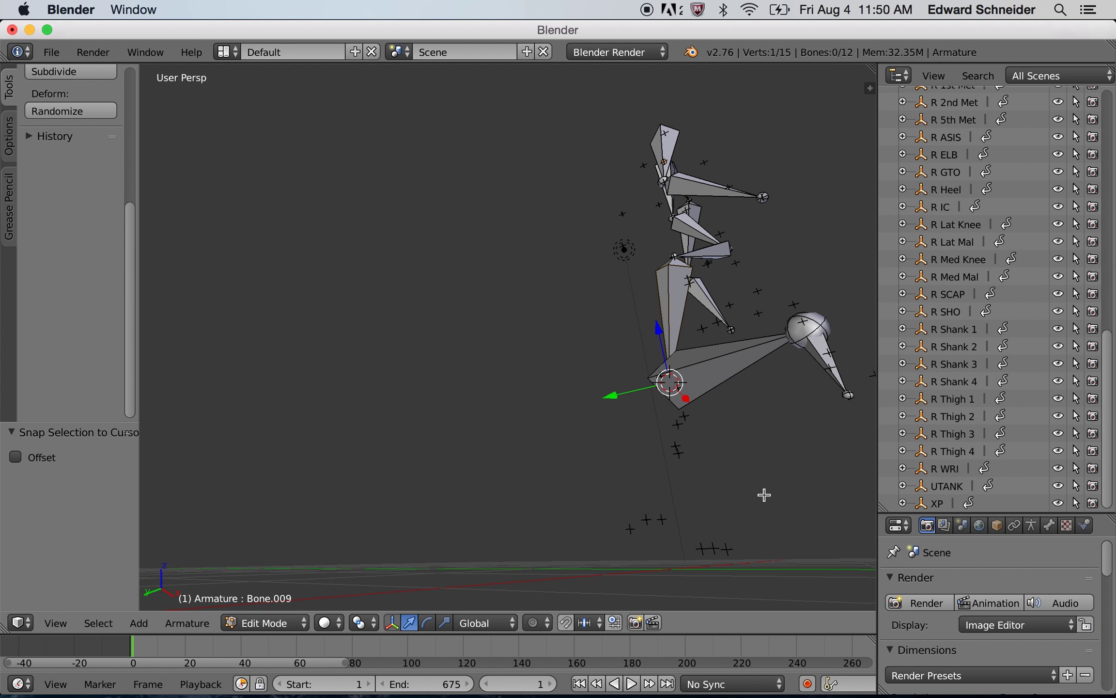
{"action": "key", "text": "Tab"}
{"action": "right_click", "coordinate": [646, 520]}
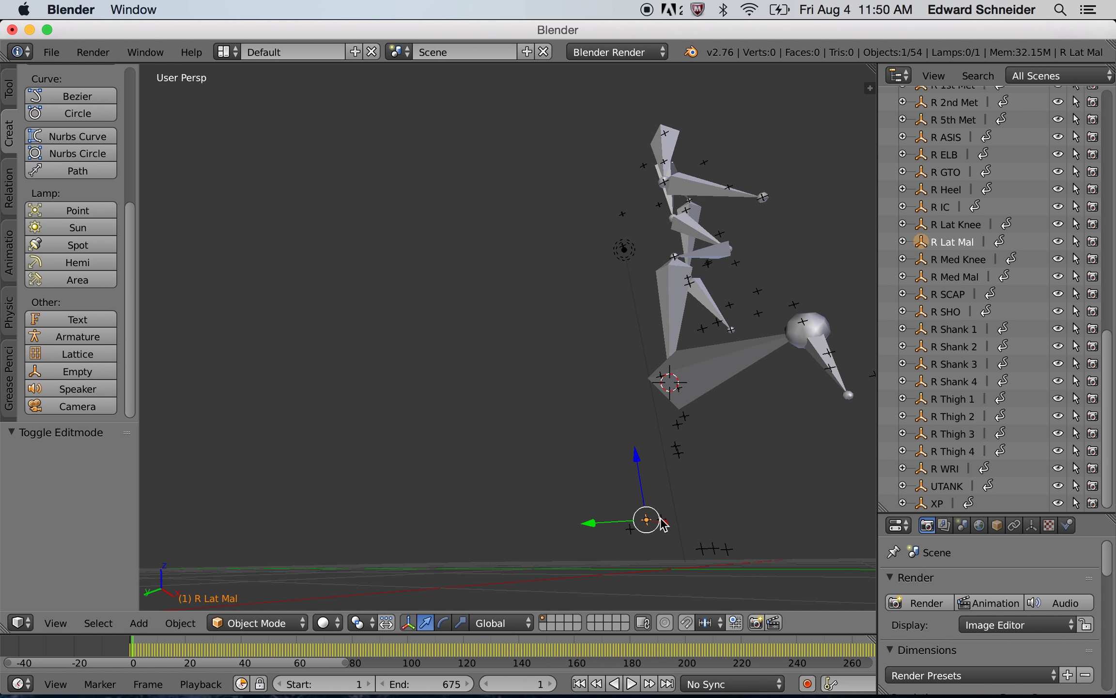
{"action": "right_click", "coordinate": [662, 522], "text": "shift"}
{"action": "key", "text": "shift+s"}
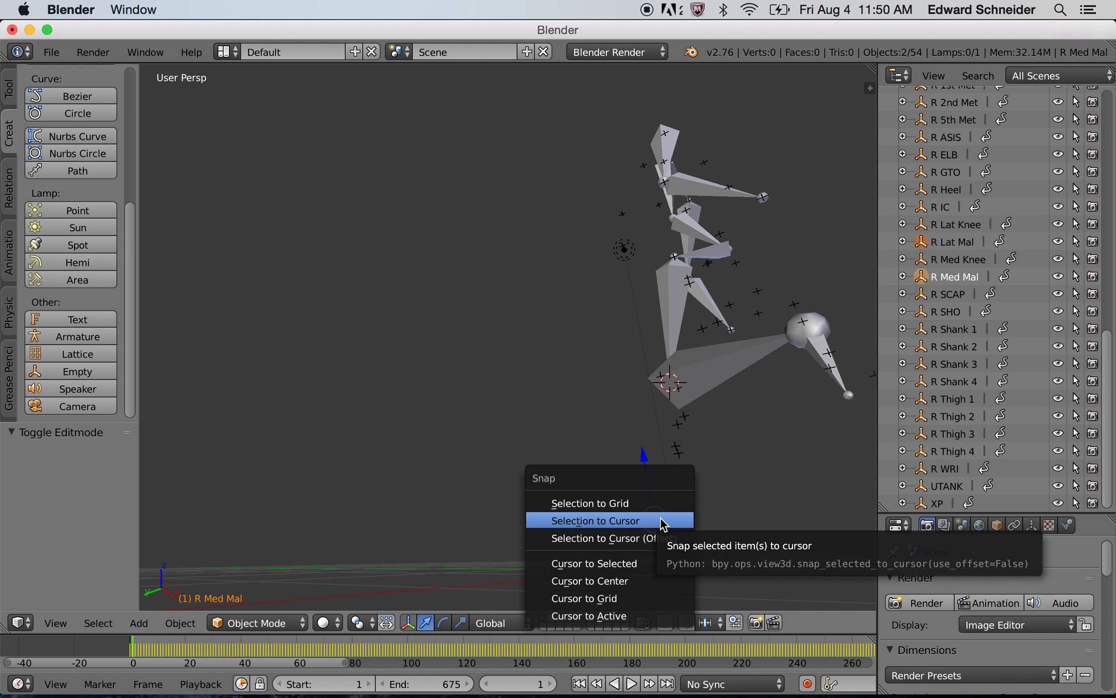
{"action": "left_click", "coordinate": [643, 563]}
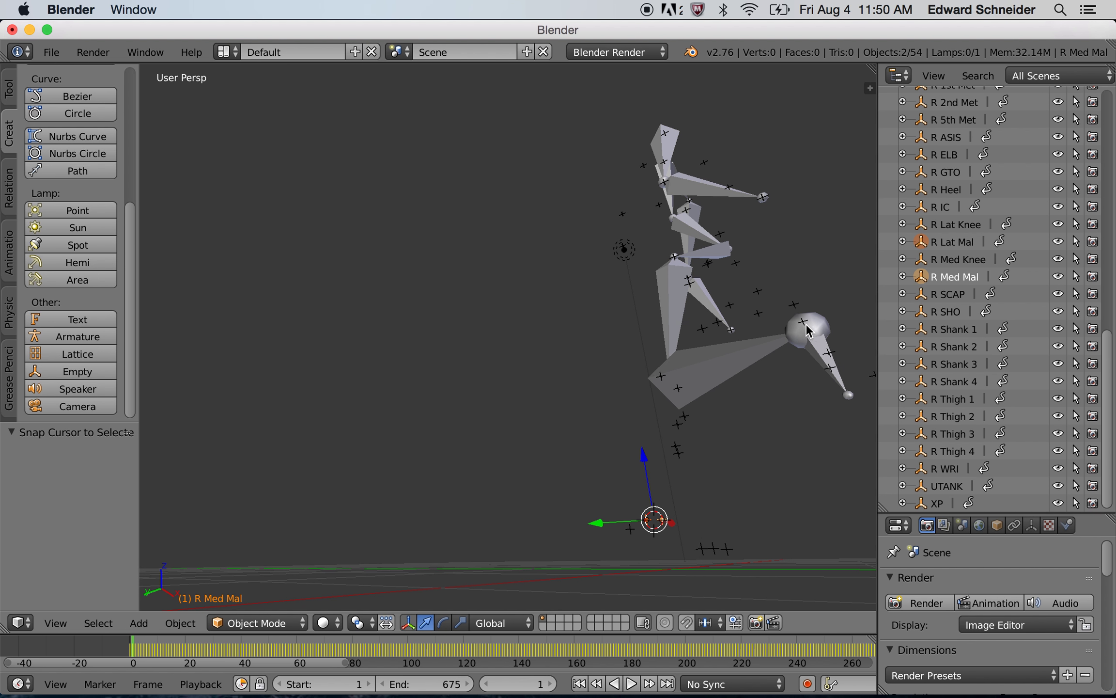
In the armature's Edit Mode, snap the ankle joint at the right shank bone's end to the 3D cursor with Selection to Cursor.
{"action": "right_click", "coordinate": [820, 332]}
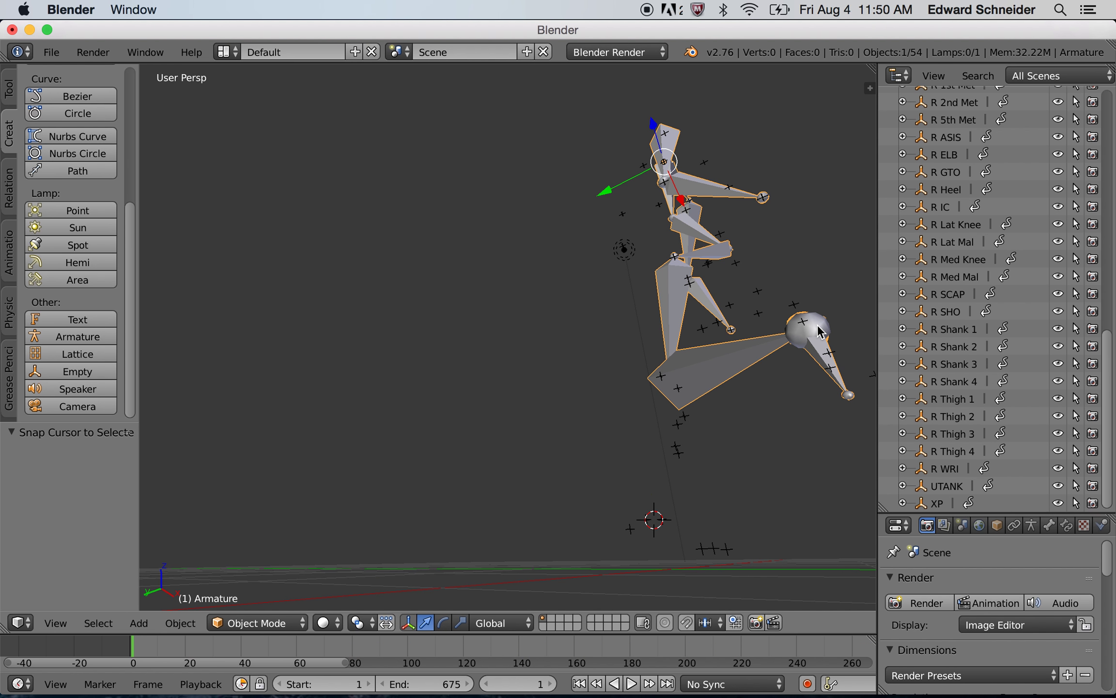
{"action": "key", "text": "Tab"}
{"action": "right_click", "coordinate": [818, 327]}
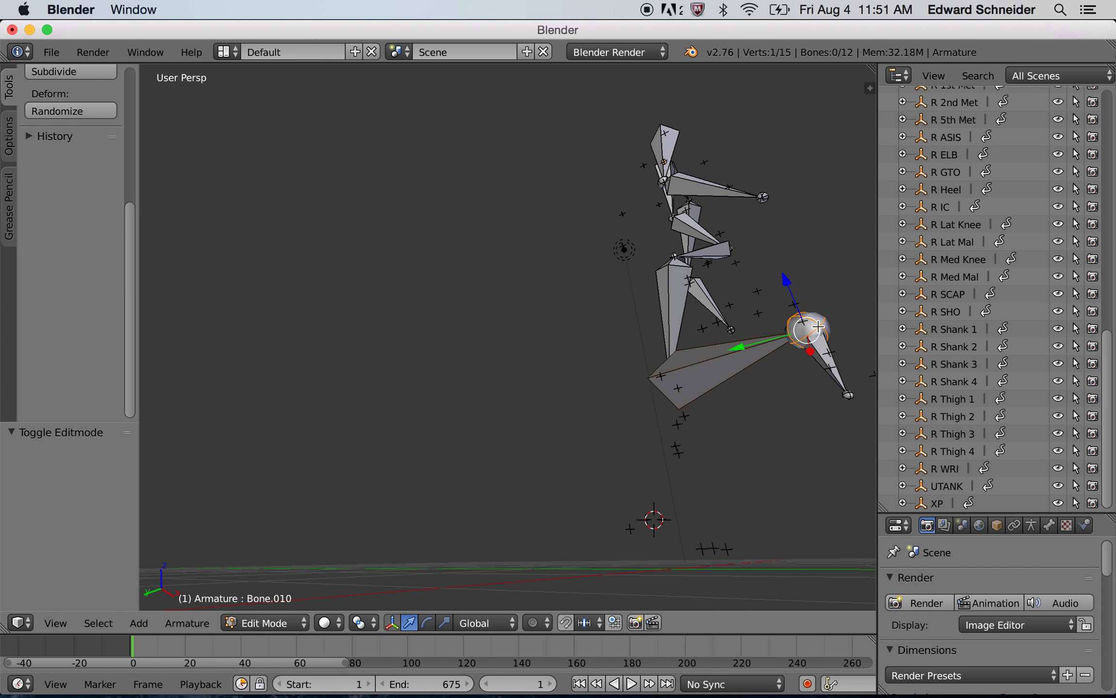
{"action": "key", "text": "shift+s"}
{"action": "left_click", "coordinate": [813, 289]}
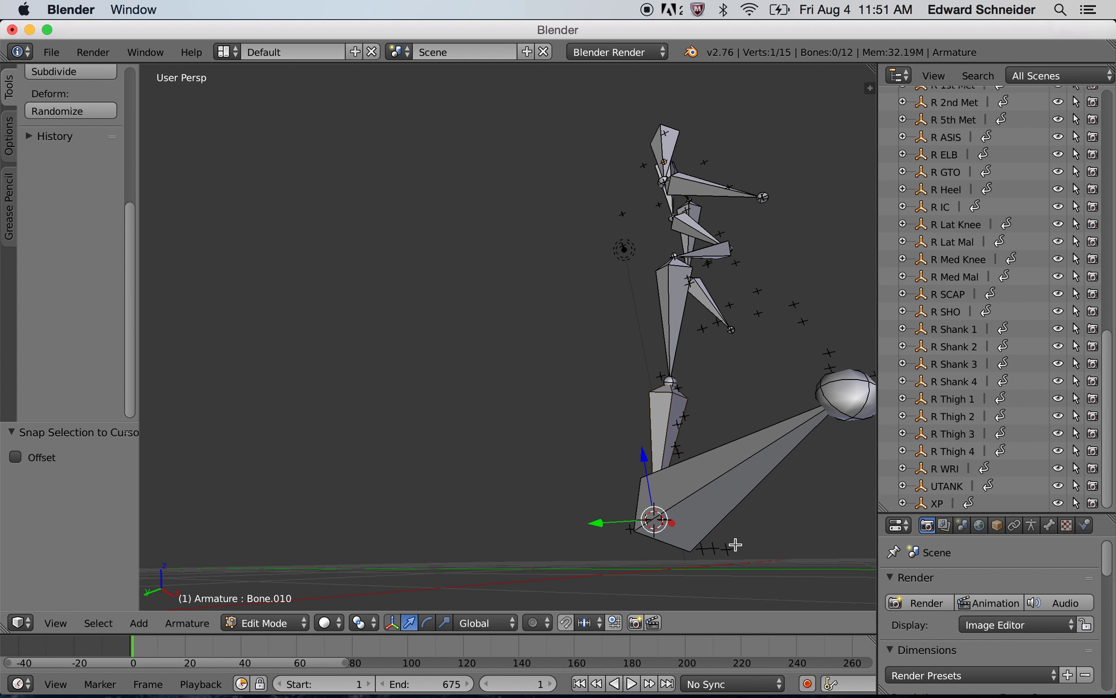
Return to Object Mode and snap the 3D cursor to the R 1st Met marker with Cursor to Selected.
{"action": "key", "text": "Tab"}
{"action": "right_click", "coordinate": [715, 549]}
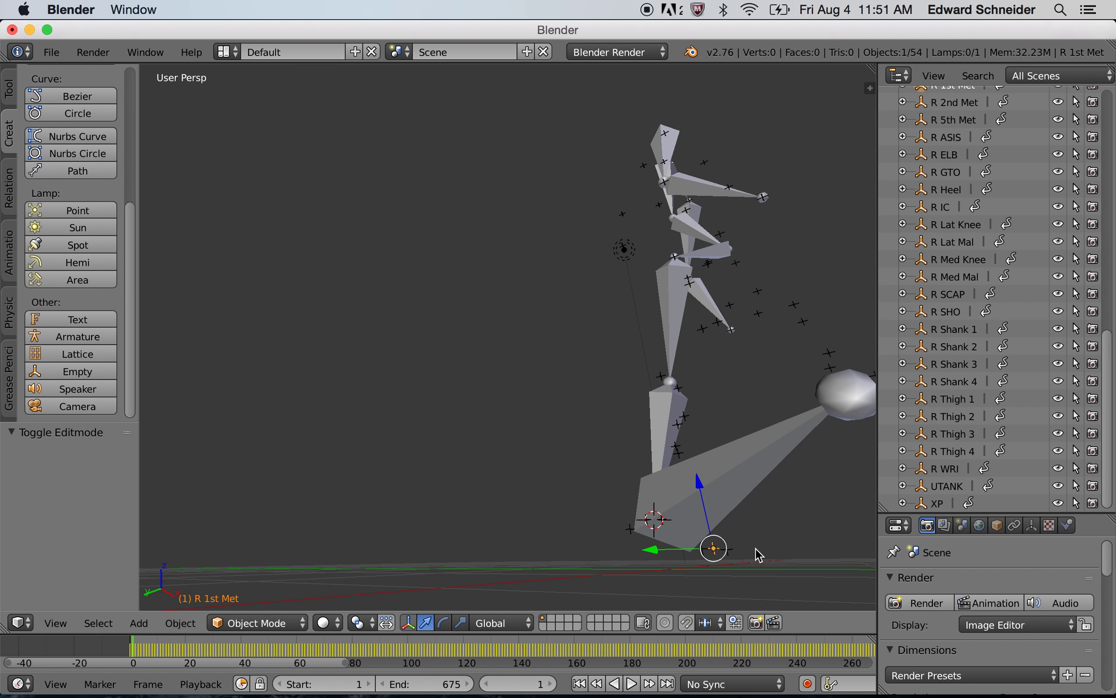
{"action": "key", "text": "shift+s"}
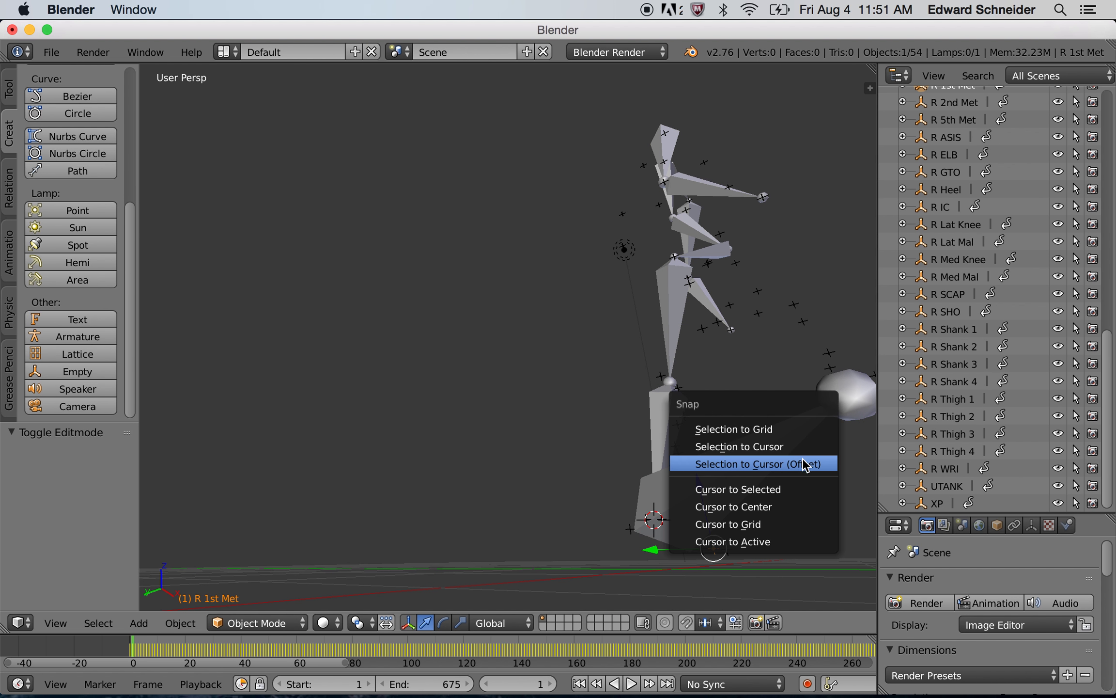
{"action": "left_click", "coordinate": [797, 488]}
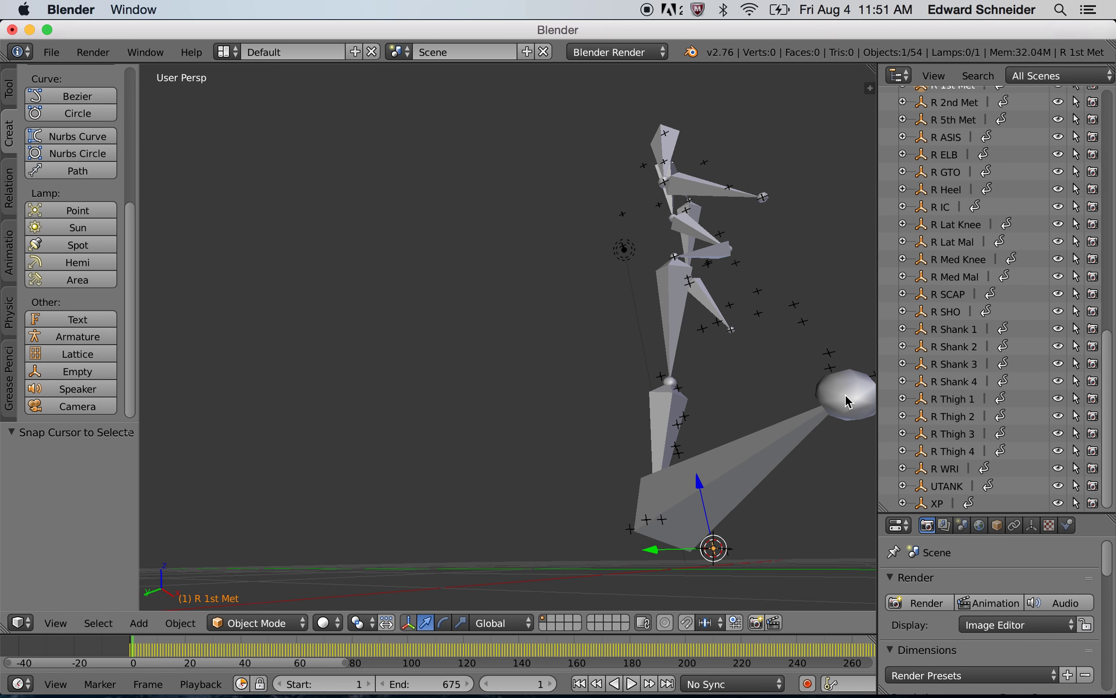
In the armature's Edit Mode, snap the tip of the right foot bone to the 3D cursor with Selection to Cursor.
{"action": "right_click", "coordinate": [846, 397]}
{"action": "key", "text": "Tab"}
{"action": "right_click", "coordinate": [846, 399]}
{"action": "key", "text": "shift+s"}
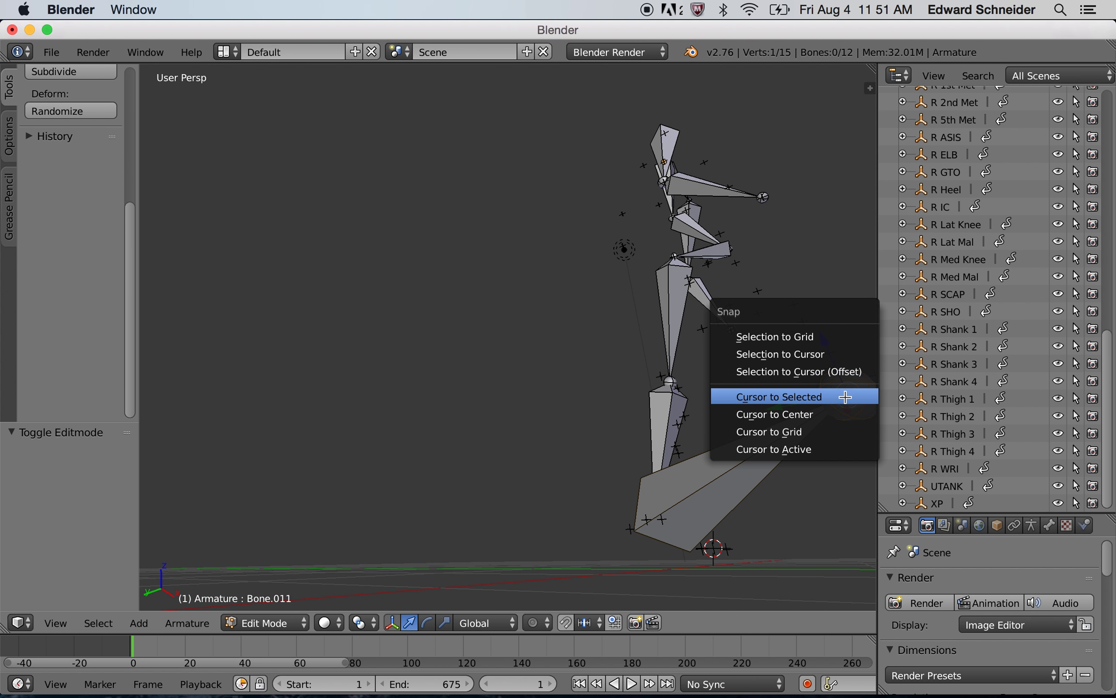
{"action": "left_click", "coordinate": [833, 355]}
Examine the right leg bones and the whole armature against the markers from several angles.
{"action": "middle_click_drag", "start_coordinate": [797, 448], "coordinate": [710, 451]}
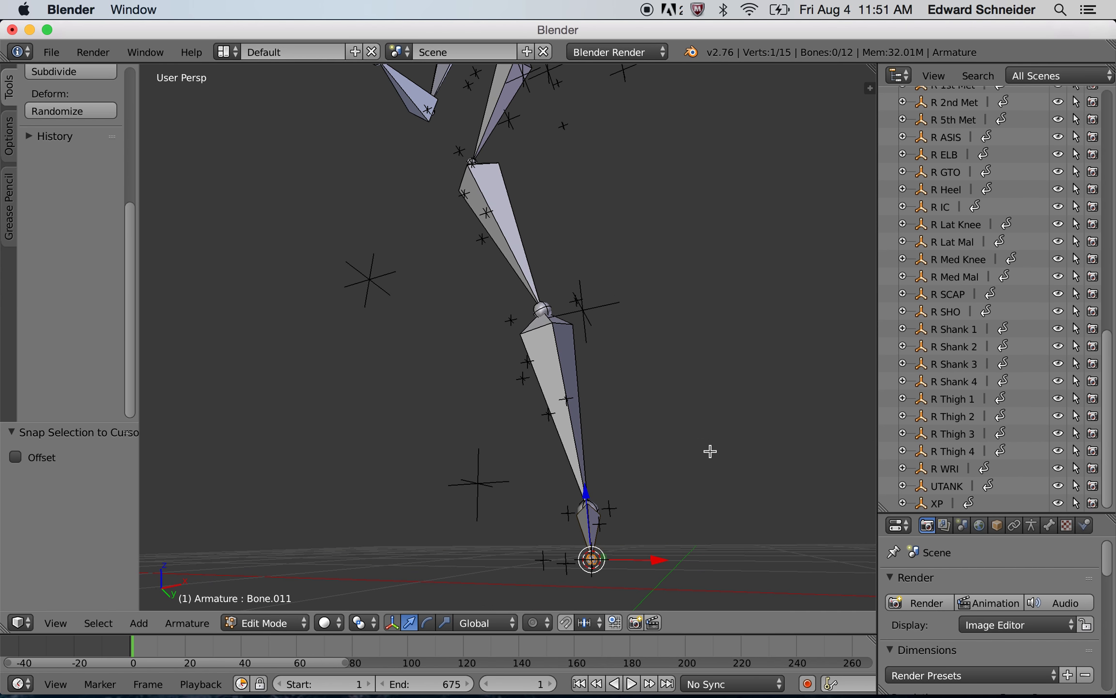
{"action": "scroll", "coordinate": [611, 493], "scroll_direction": "down", "scroll_amount": 5}
{"action": "middle_click_drag", "start_coordinate": [611, 494], "coordinate": [676, 520]}
{"action": "scroll", "coordinate": [630, 519], "scroll_direction": "up", "scroll_amount": 5}
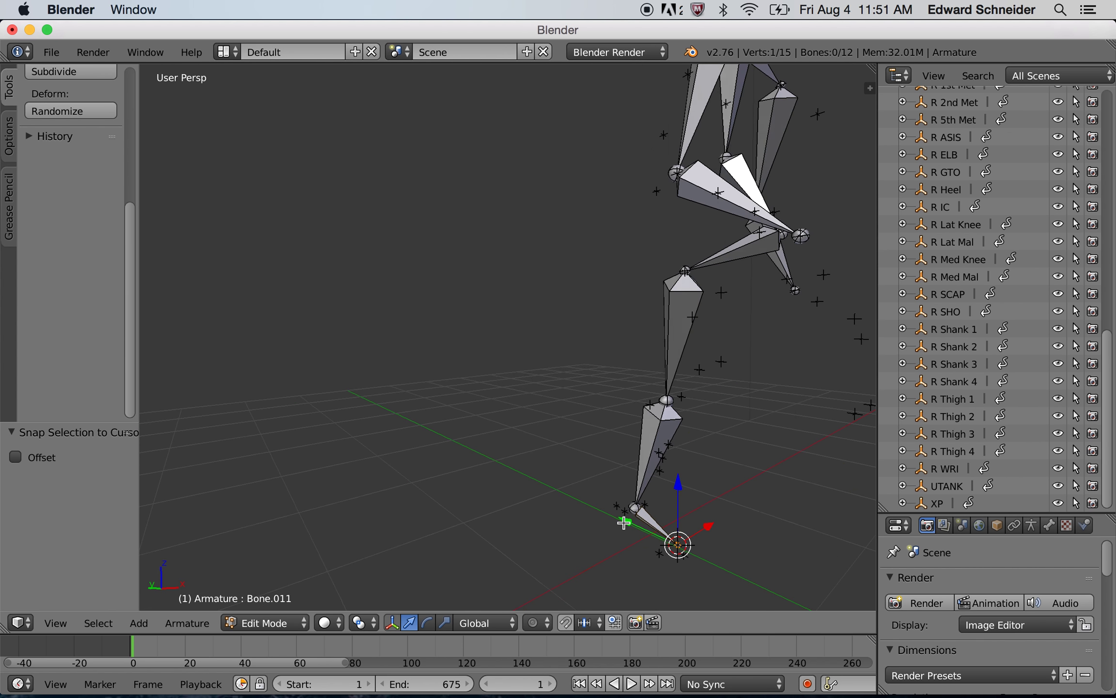
{"action": "middle_click_drag", "start_coordinate": [590, 522], "coordinate": [731, 474]}
{"action": "scroll", "coordinate": [726, 464], "scroll_direction": "down", "scroll_amount": 4}
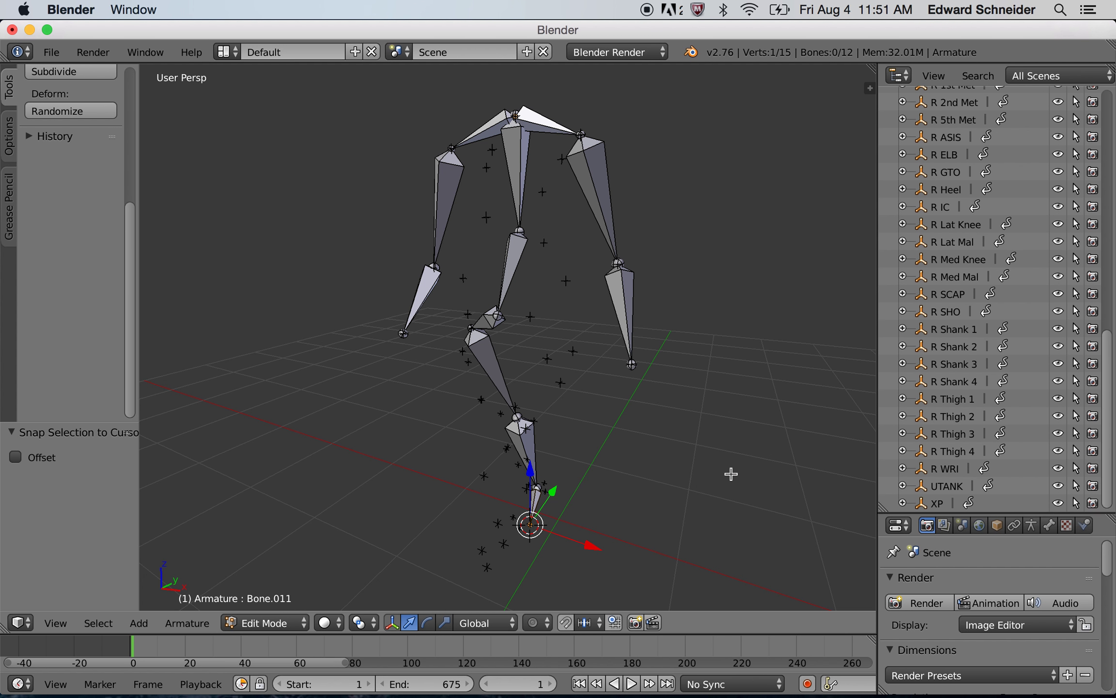
{"action": "mouse_move", "coordinate": [601, 473]}
{"action": "middle_mouse_down"}
{"action": "mouse_move", "coordinate": [648, 459]}
{"action": "mouse_move", "coordinate": [609, 460]}
{"action": "middle_mouse_up"}
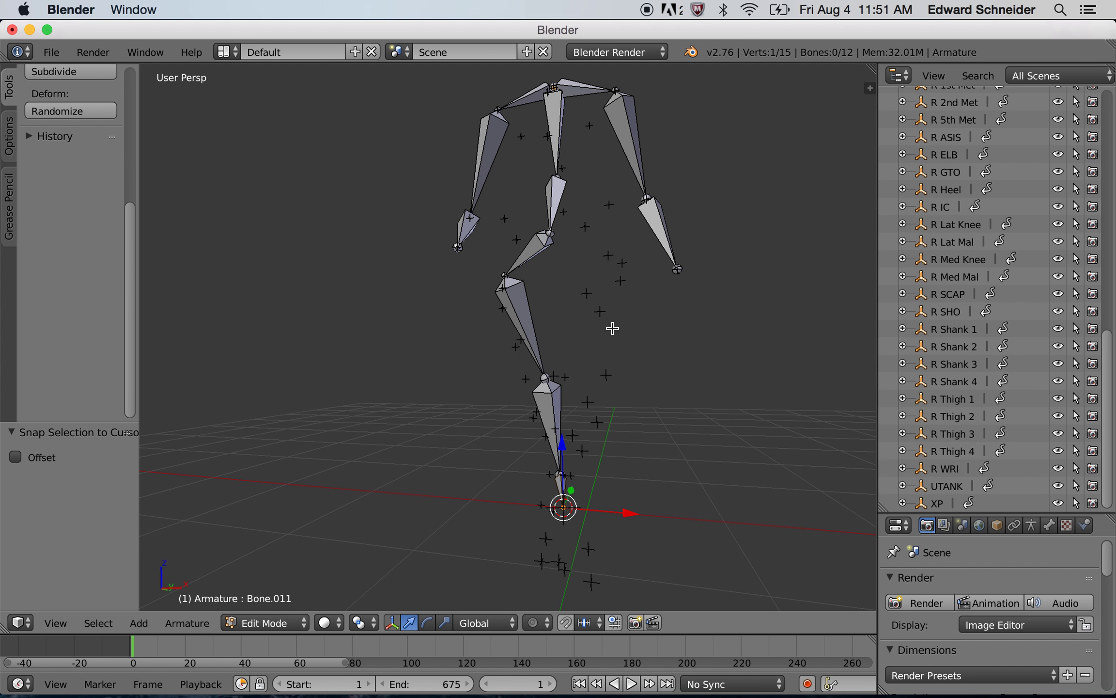
{"action": "middle_click_drag", "start_coordinate": [651, 334], "coordinate": [639, 329]}
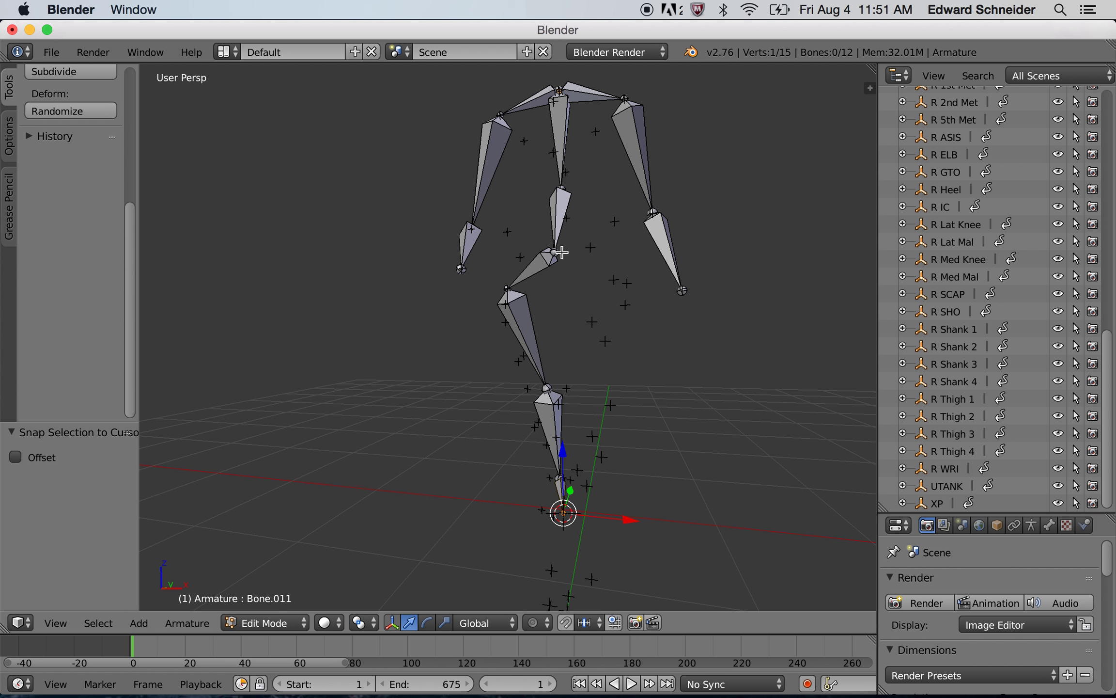
Extrude a chain of four bones from the joint at the spine's base to form the left pelvis, thigh, shank and foot.
{"action": "right_click", "coordinate": [558, 252]}
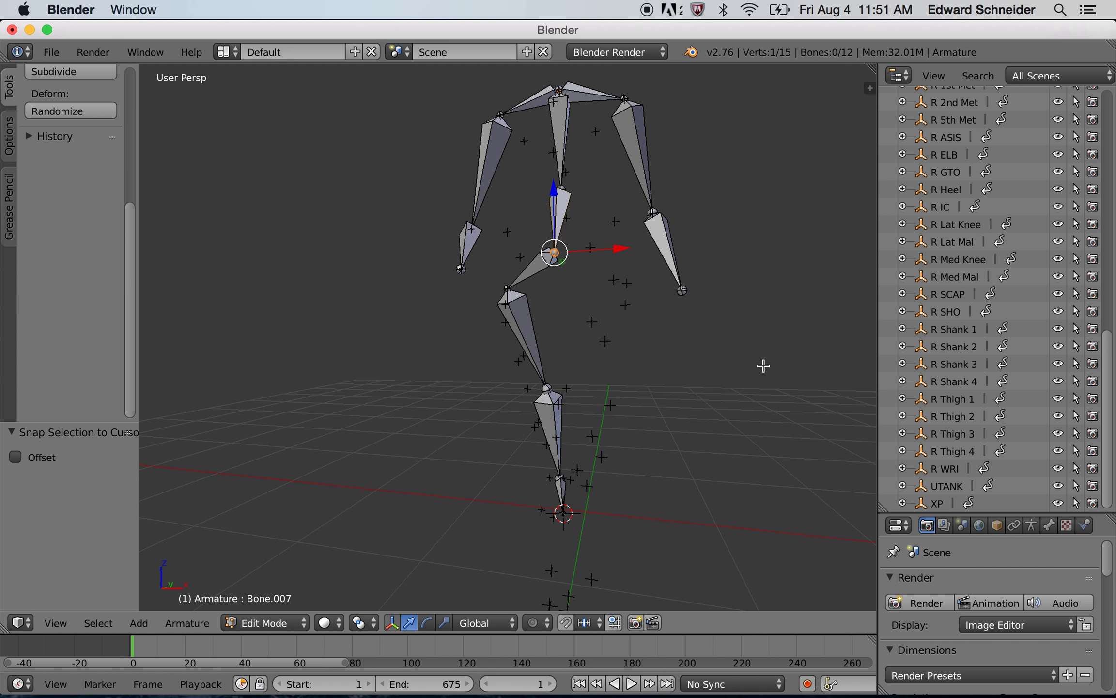
{"action": "key", "text": "e"}
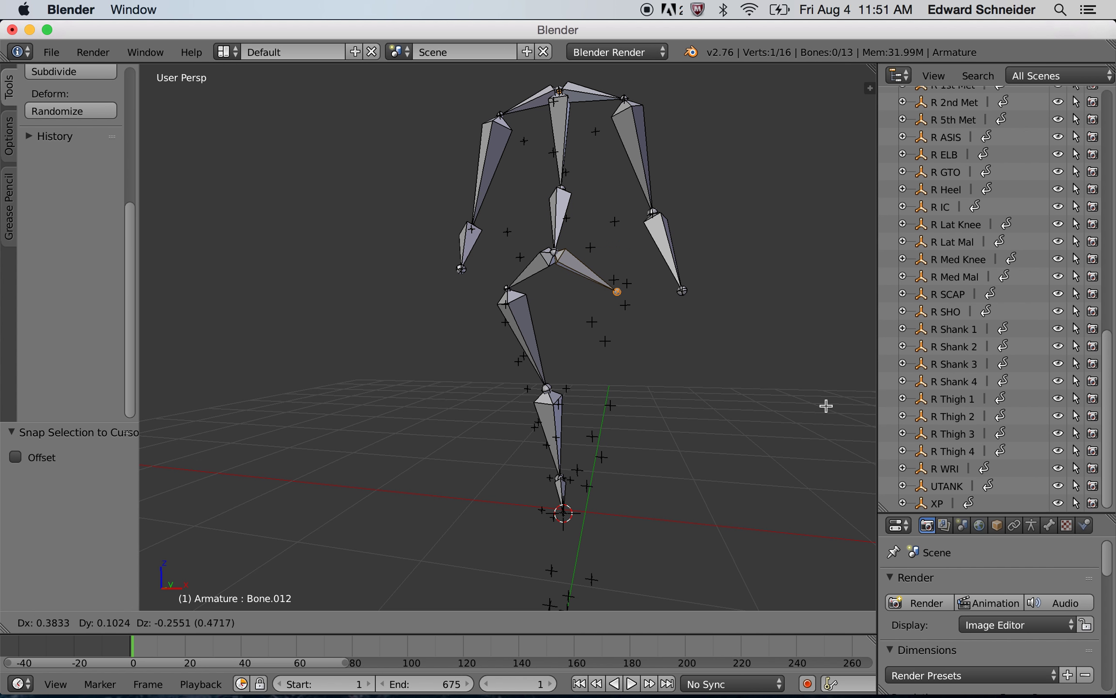
{"action": "left_click", "coordinate": [825, 405]}
{"action": "key", "text": "e"}
{"action": "left_click", "coordinate": [844, 502]}
{"action": "key", "text": "e"}
{"action": "left_click", "coordinate": [854, 601]}
{"action": "key", "text": "e"}
{"action": "left_click", "coordinate": [862, 97]}
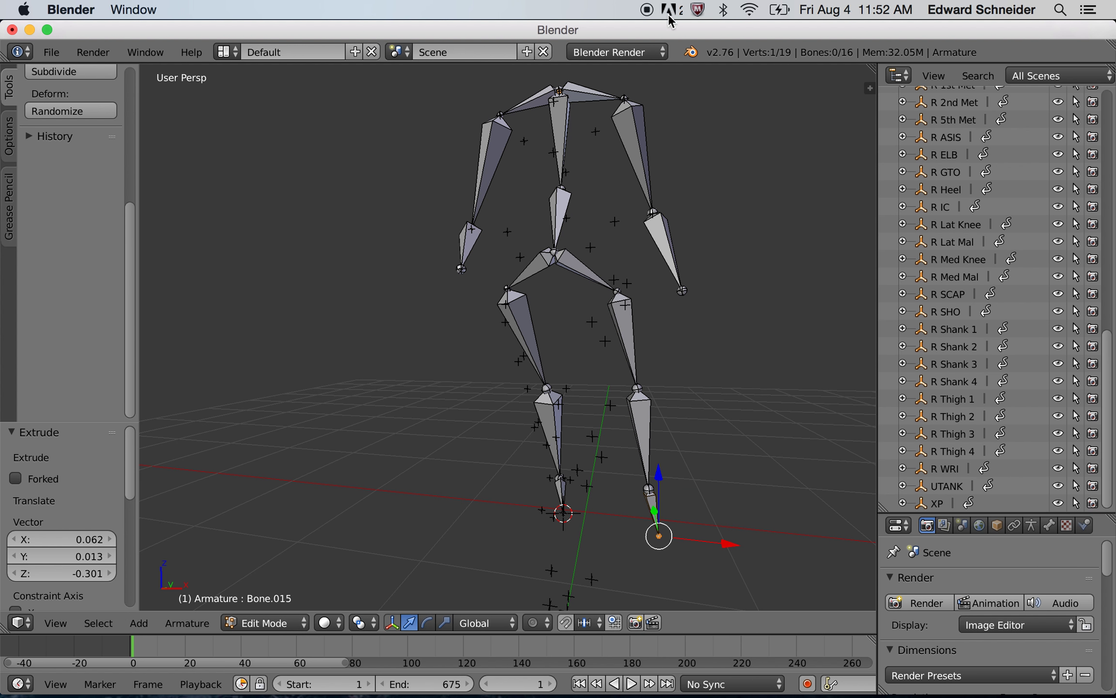
Return to Object Mode and snap the 3D cursor to the L GTO marker with Cursor to Selected.
{"action": "key", "text": "Tab"}
{"action": "right_click", "coordinate": [627, 285]}
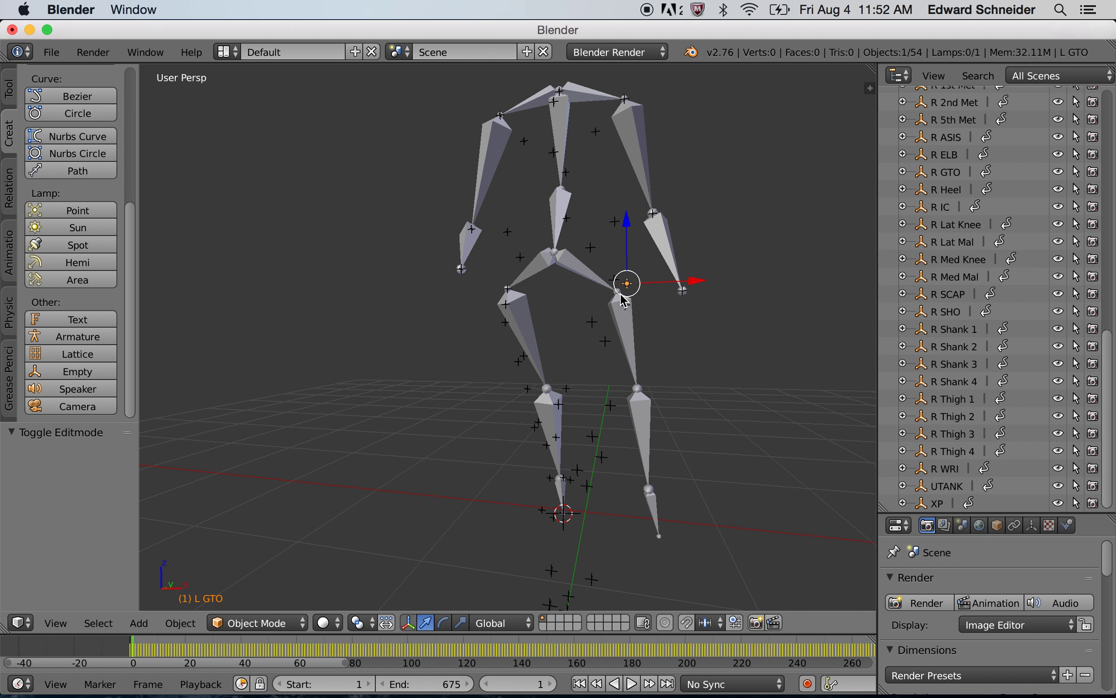
{"action": "key", "text": "shift+s"}
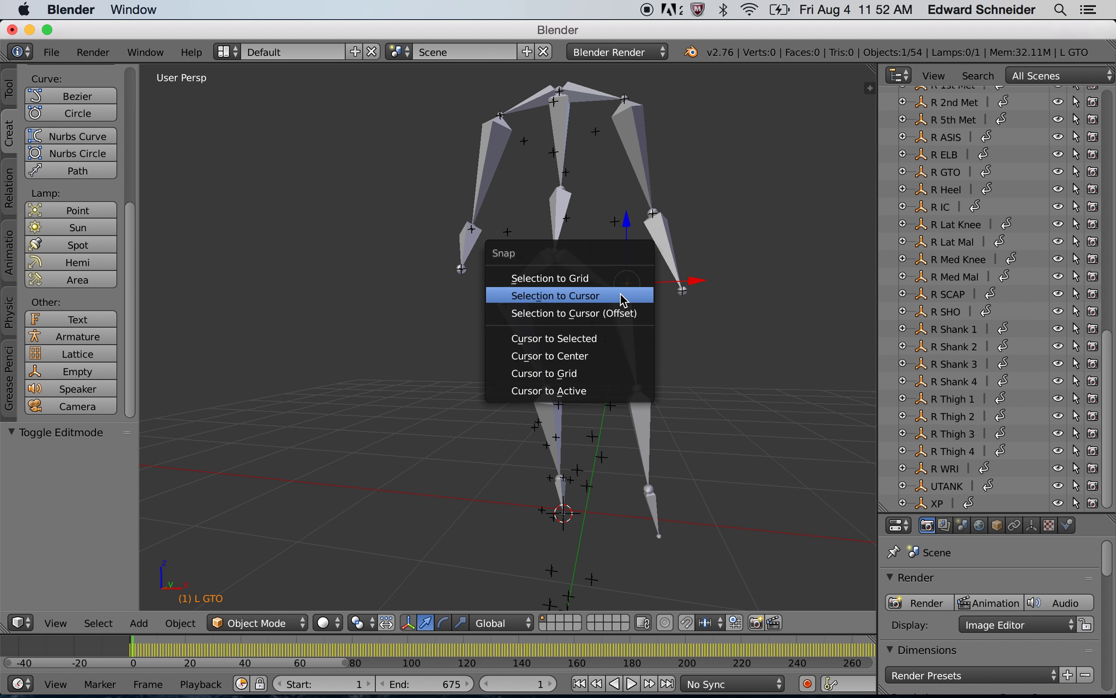
{"action": "left_click", "coordinate": [606, 342]}
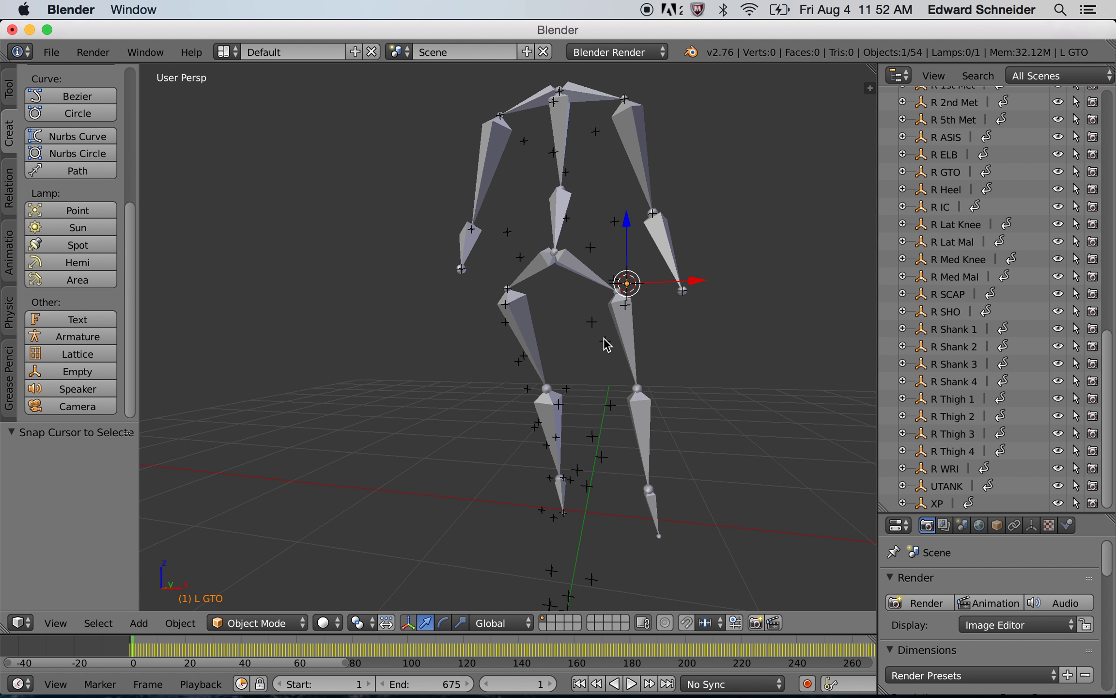
In the armature's Edit Mode, snap the left hip joint to the 3D cursor with Selection to Cursor.
{"action": "right_click", "coordinate": [619, 302]}
{"action": "key", "text": "Tab"}
{"action": "right_click", "coordinate": [619, 298]}
{"action": "key", "text": "shift+s"}
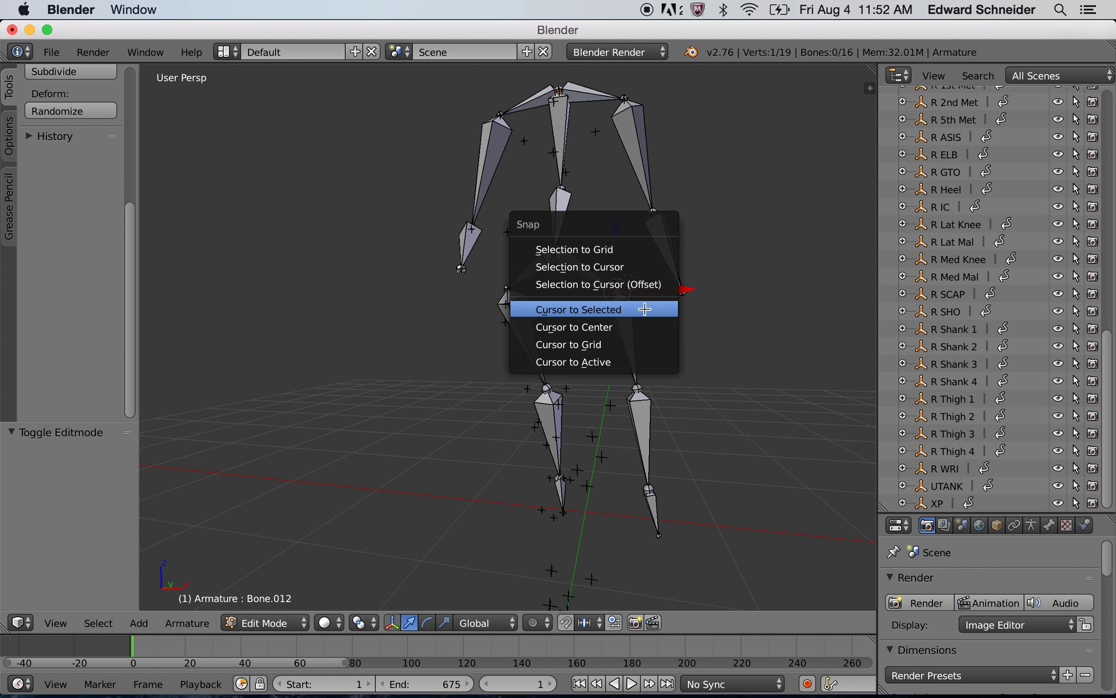
{"action": "left_click", "coordinate": [626, 266]}
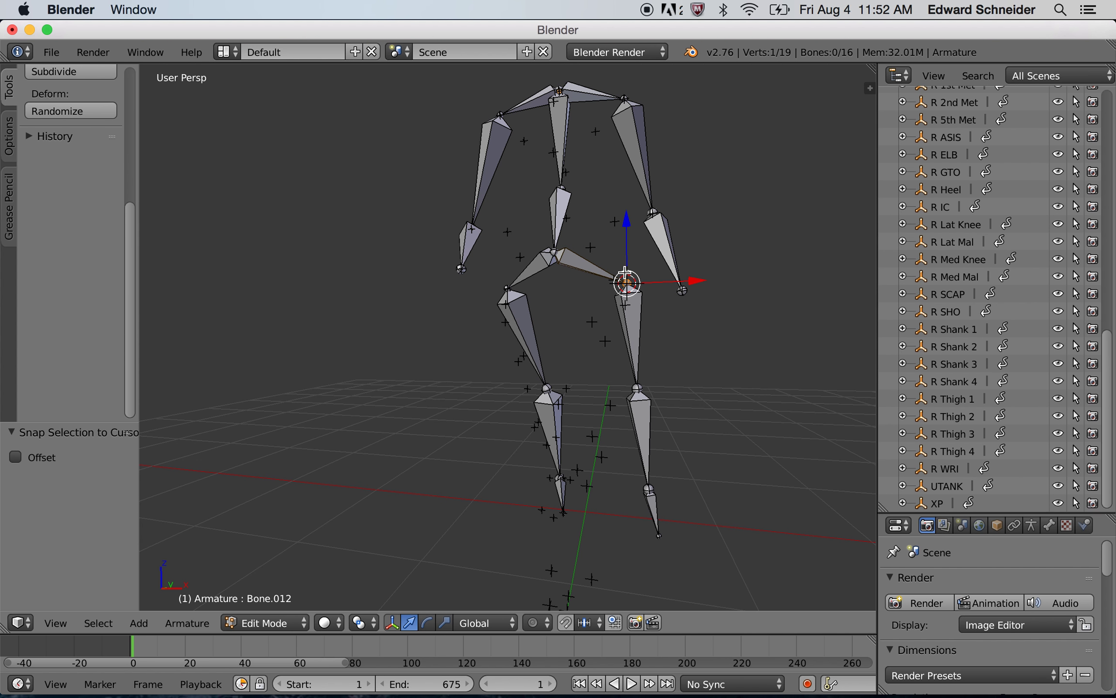
In Object Mode, select both left knee markers and snap the 3D cursor midway between them with Cursor to Selected.
{"action": "middle_click_drag", "start_coordinate": [705, 406], "coordinate": [678, 404]}
{"action": "middle_click_drag", "start_coordinate": [589, 448], "coordinate": [616, 437]}
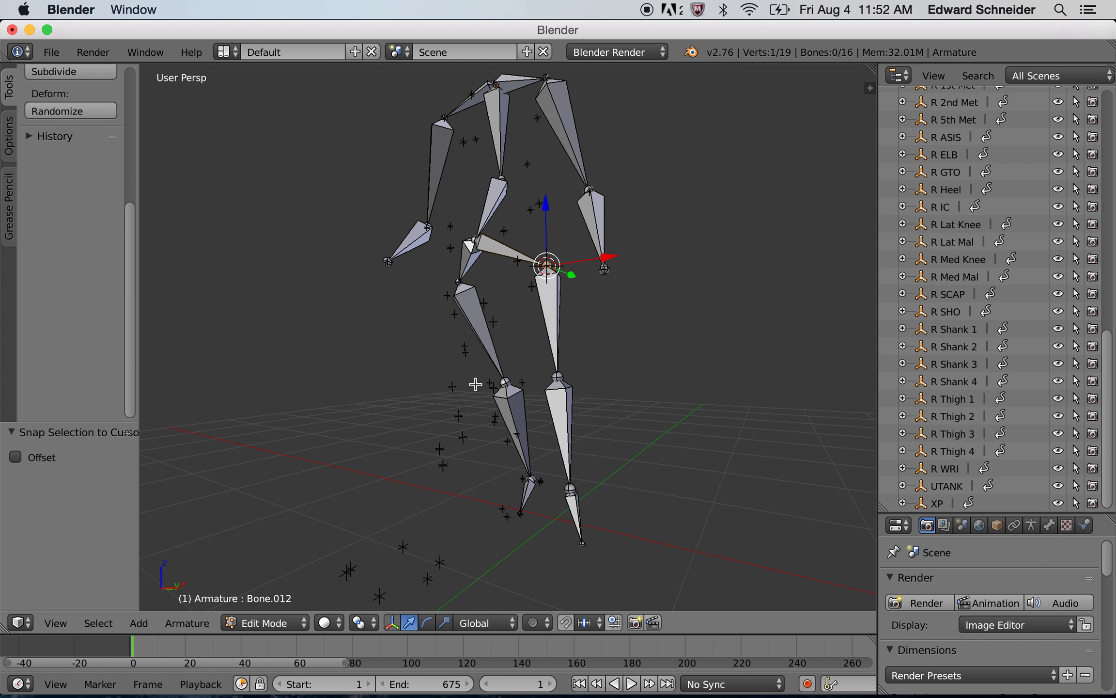
{"action": "key", "text": "Tab"}
{"action": "middle_click_drag", "start_coordinate": [561, 488], "coordinate": [549, 489]}
{"action": "right_click", "coordinate": [420, 393]}
{"action": "right_click", "coordinate": [394, 390], "text": "shift"}
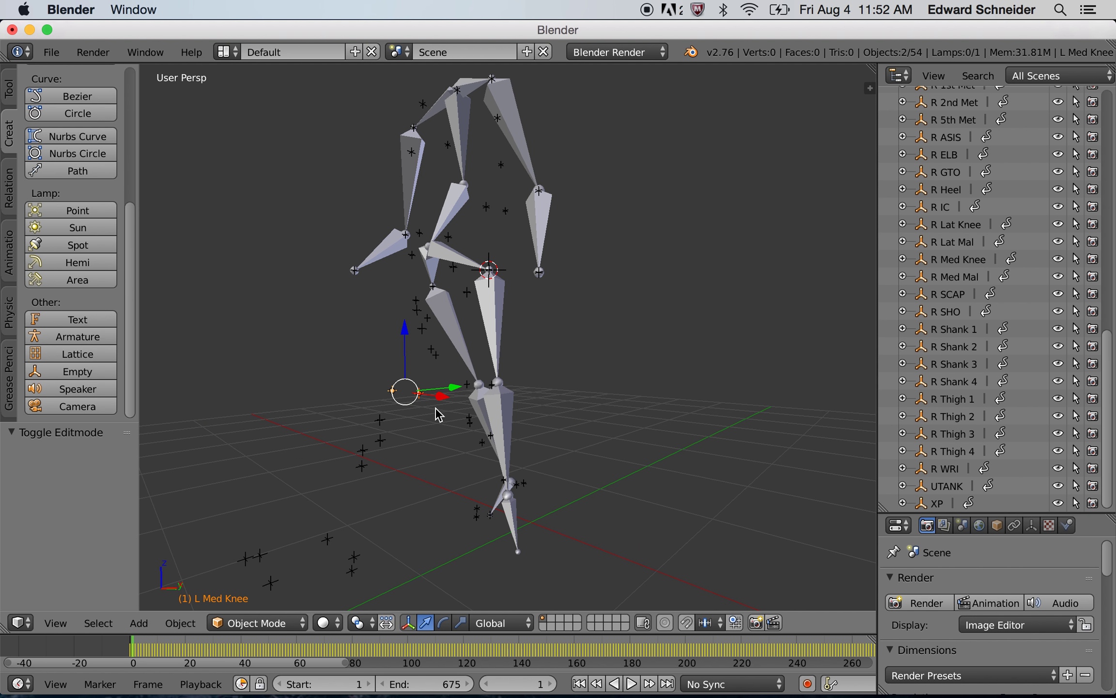
{"action": "key", "text": "shift+s"}
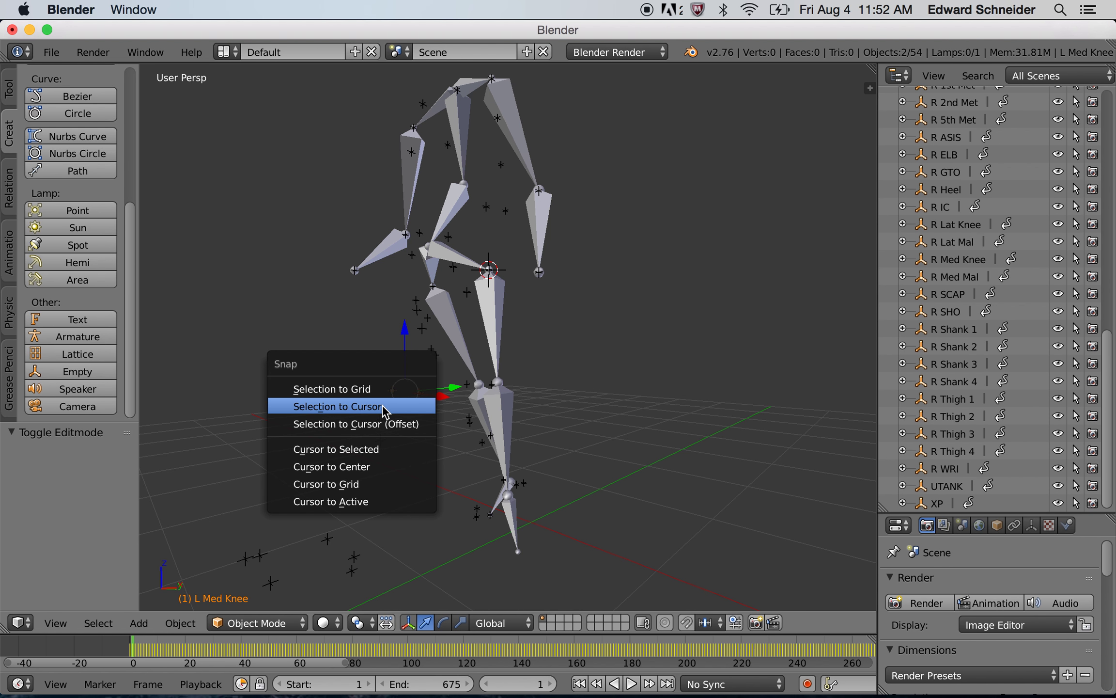
{"action": "left_click", "coordinate": [376, 451]}
In the armature's Edit Mode, snap the left knee joint to the 3D cursor with Selection to Cursor.
{"action": "middle_click_drag", "start_coordinate": [539, 433], "coordinate": [564, 438]}
{"action": "left_click", "coordinate": [601, 400]}
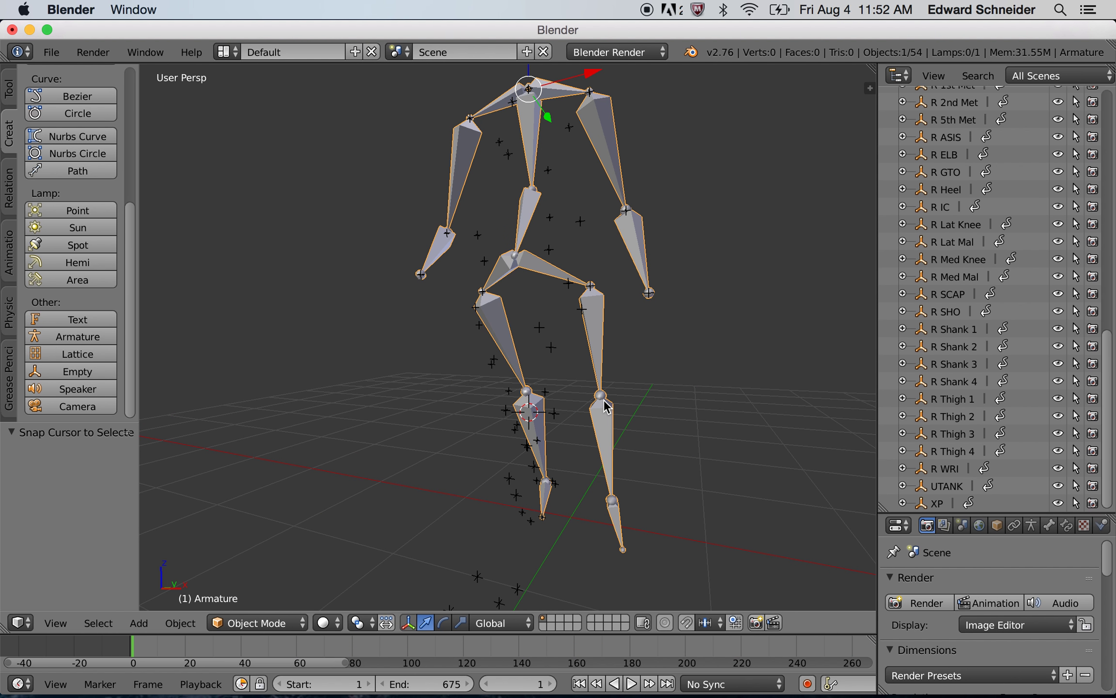
{"action": "key", "text": "Tab"}
{"action": "key", "text": "shift+s"}
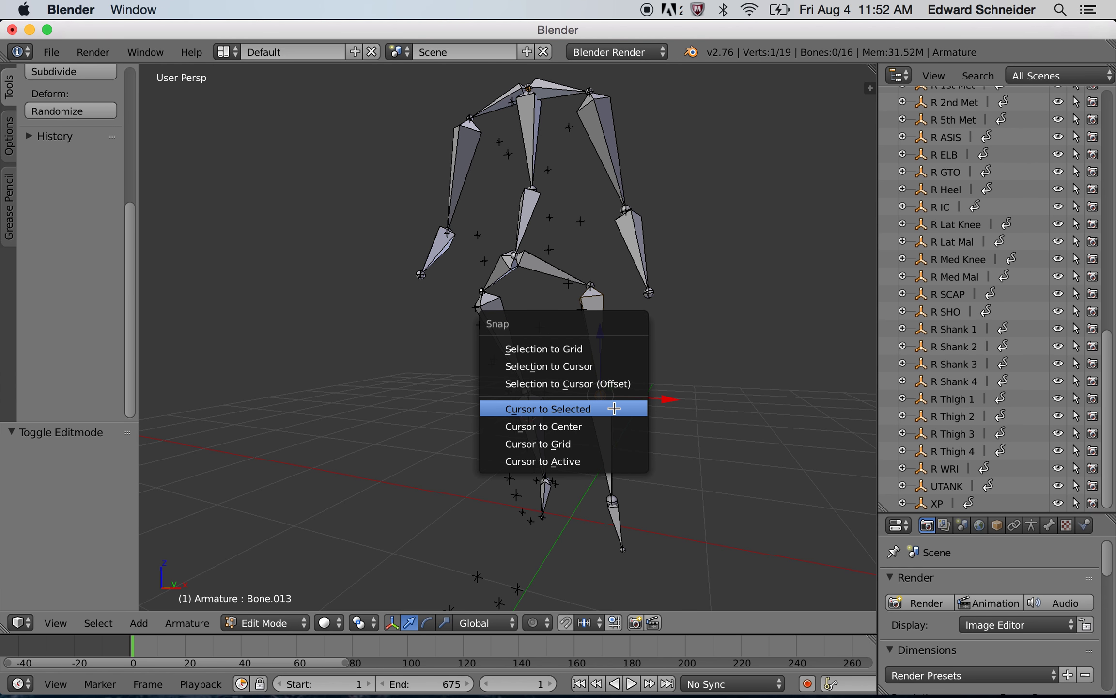
{"action": "left_click", "coordinate": [599, 368]}
In Object Mode, select L Med Mal and the other left ankle marker and snap the 3D cursor midway between them.
{"action": "middle_click_drag", "start_coordinate": [710, 394], "coordinate": [637, 392]}
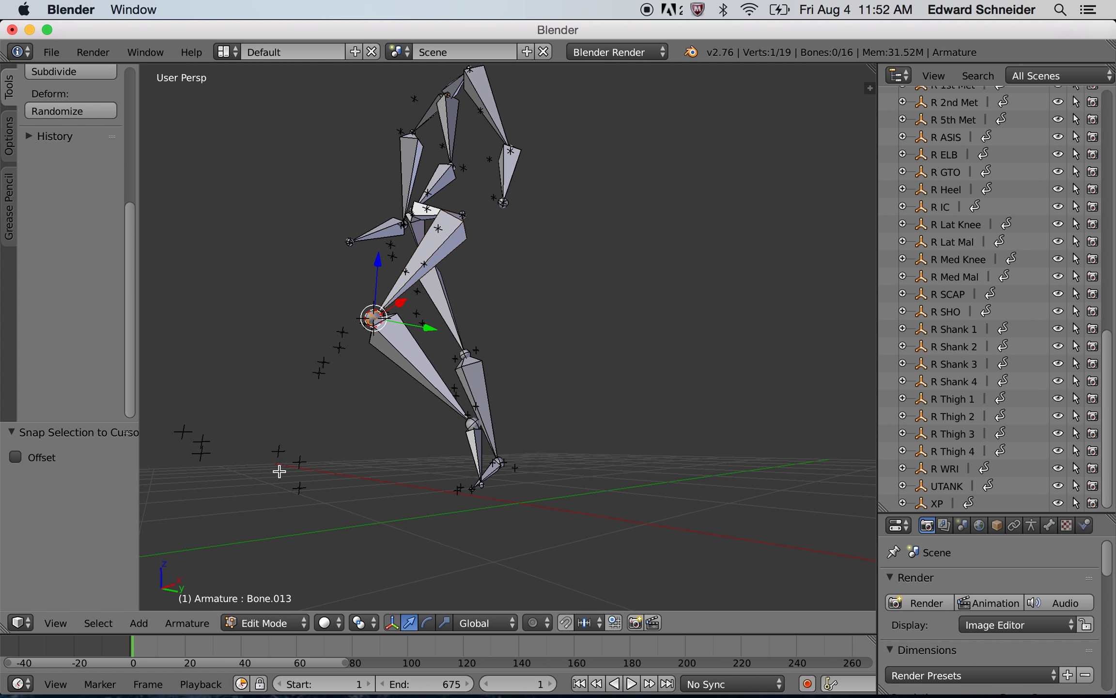
{"action": "right_click", "coordinate": [301, 456]}
{"action": "key", "text": "Tab"}
{"action": "right_click", "coordinate": [301, 462]}
{"action": "right_click", "coordinate": [279, 452], "text": "shift"}
{"action": "key", "text": "shift+s"}
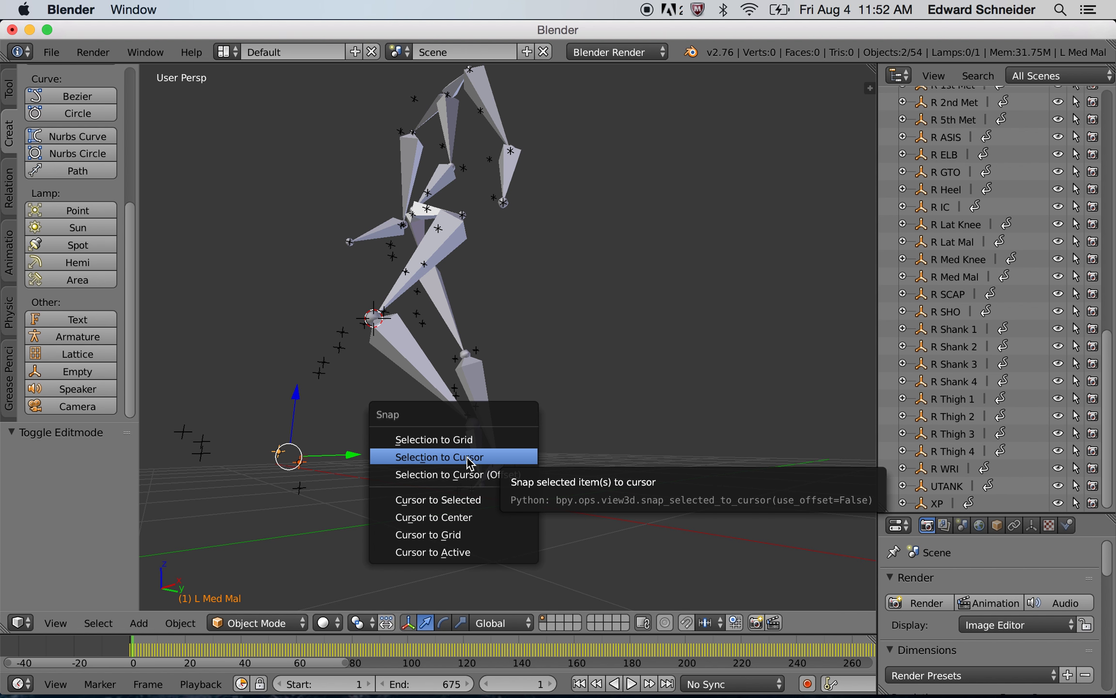
{"action": "left_click", "coordinate": [466, 499]}
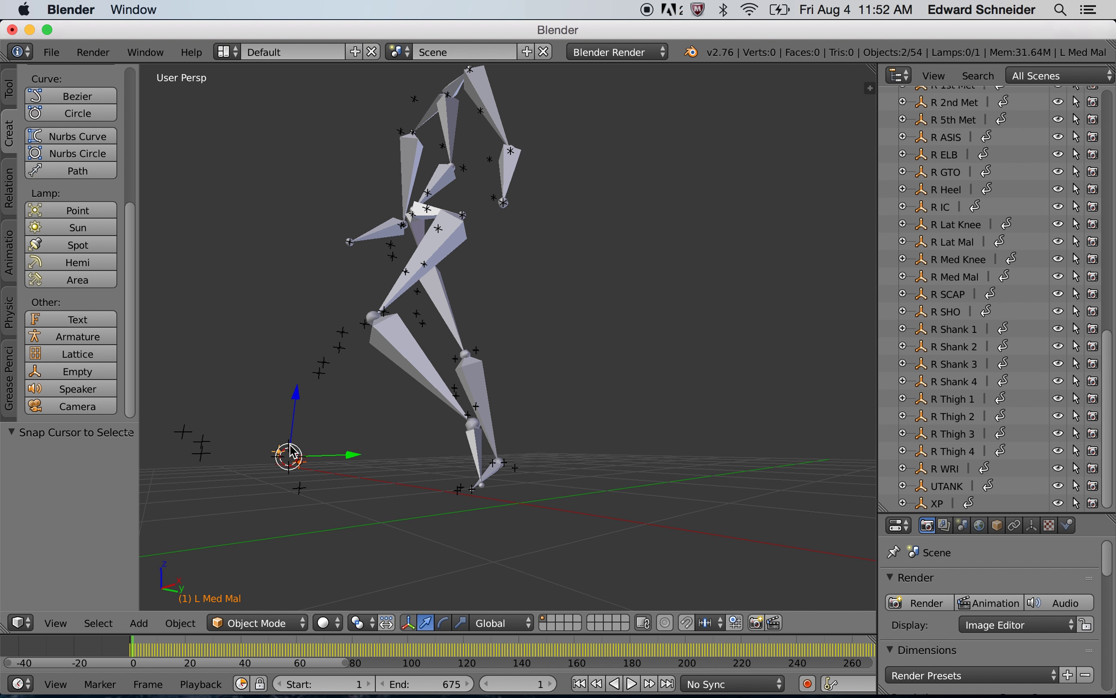
In the armature's Edit Mode, snap the left ankle joint to the 3D cursor with Selection to Cursor.
{"action": "middle_click_drag", "start_coordinate": [549, 501], "coordinate": [627, 453]}
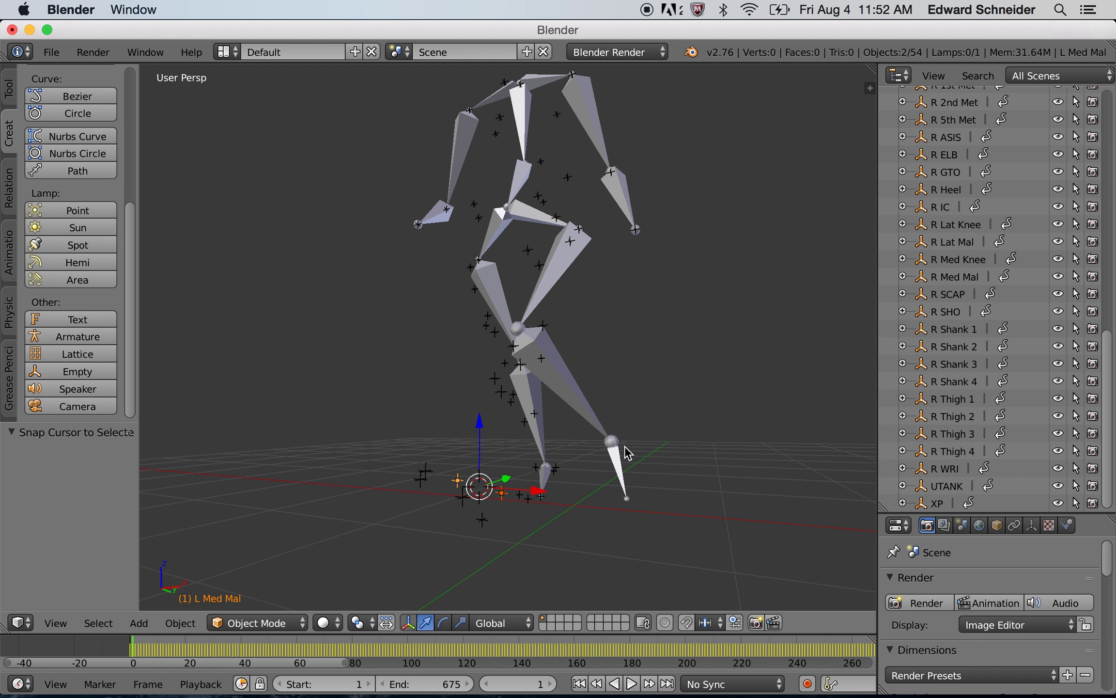
{"action": "right_click", "coordinate": [614, 438]}
{"action": "key", "text": "Tab"}
{"action": "right_click", "coordinate": [612, 441]}
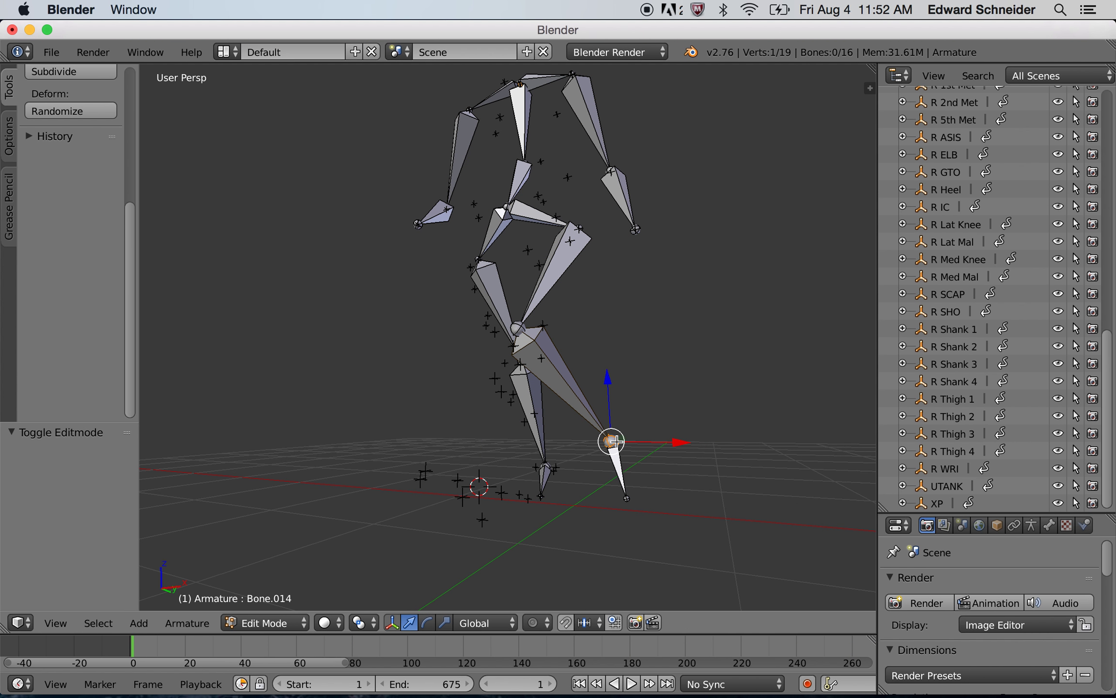
{"action": "key", "text": "shift+s"}
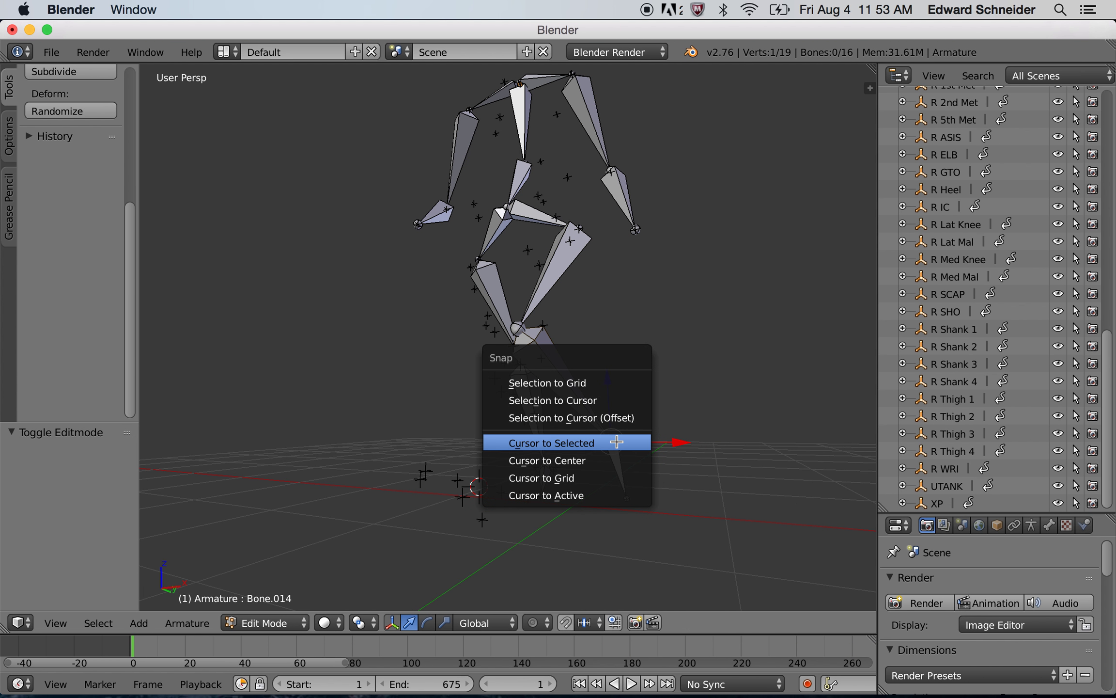
{"action": "left_click", "coordinate": [559, 400]}
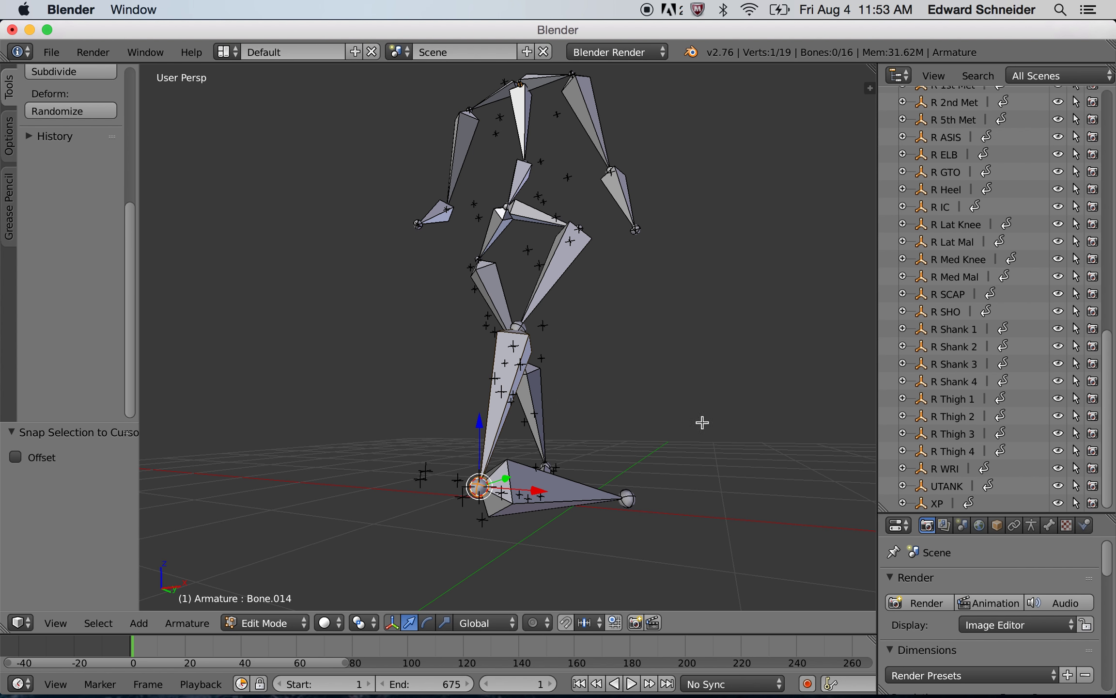
Return to Object Mode and snap the 3D cursor to the L 2nd Met marker with Cursor to Selected.
{"action": "middle_click_drag", "start_coordinate": [769, 425], "coordinate": [607, 415]}
{"action": "right_click", "coordinate": [332, 366]}
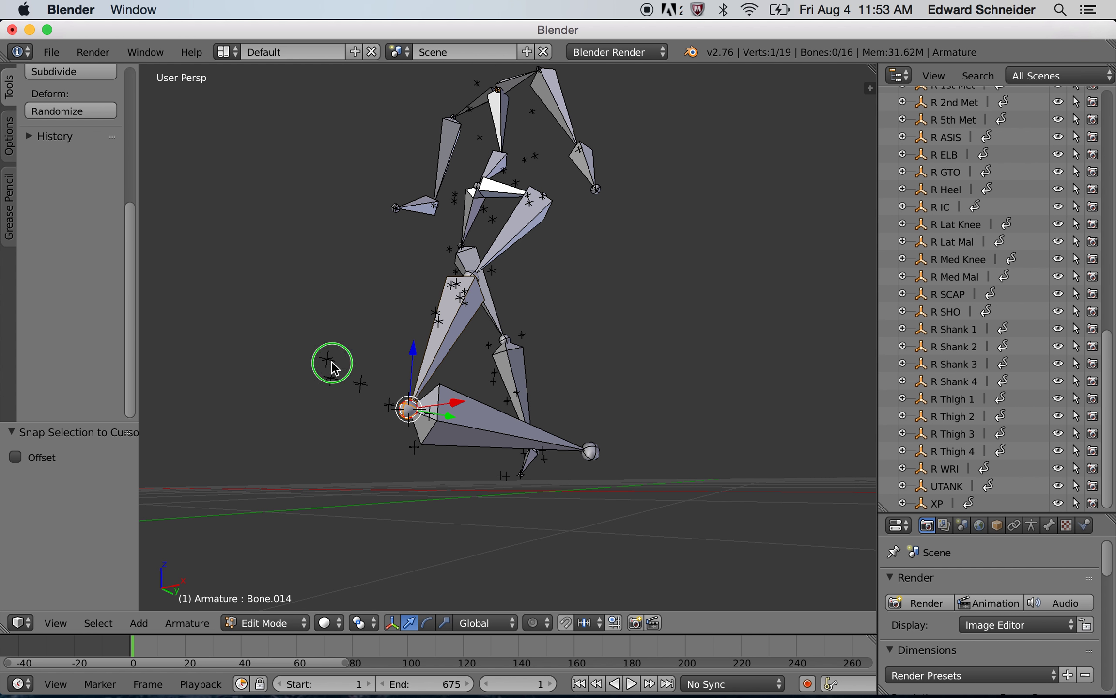
{"action": "key", "text": "Tab"}
{"action": "right_click", "coordinate": [327, 360]}
{"action": "key", "text": "shift+s"}
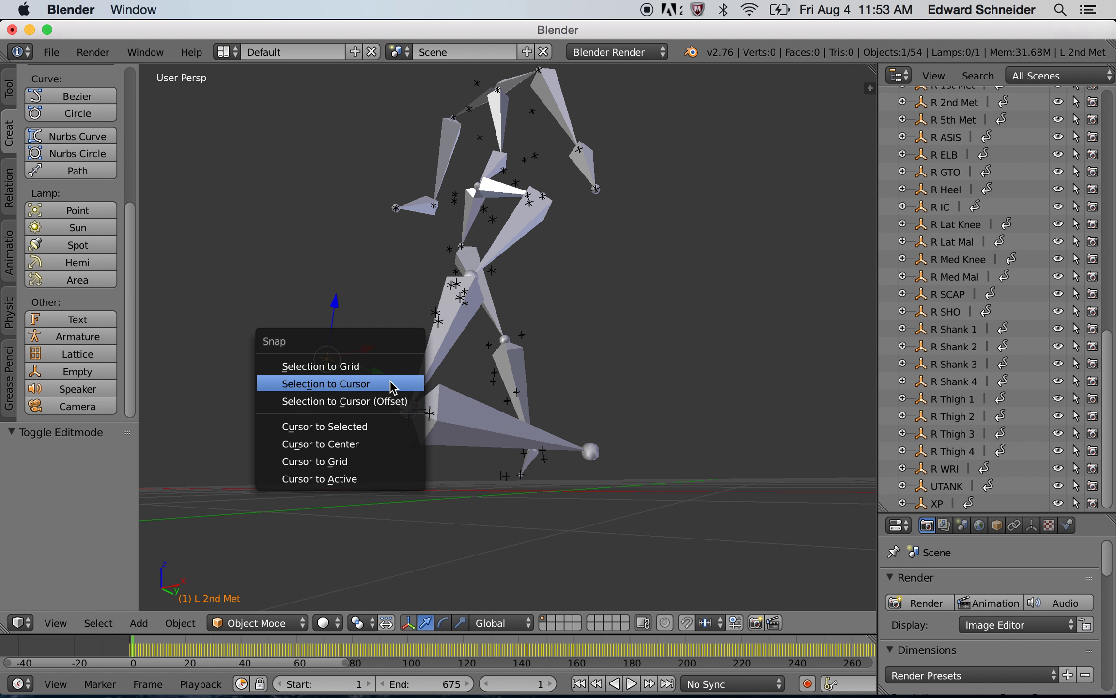
{"action": "left_click", "coordinate": [388, 425]}
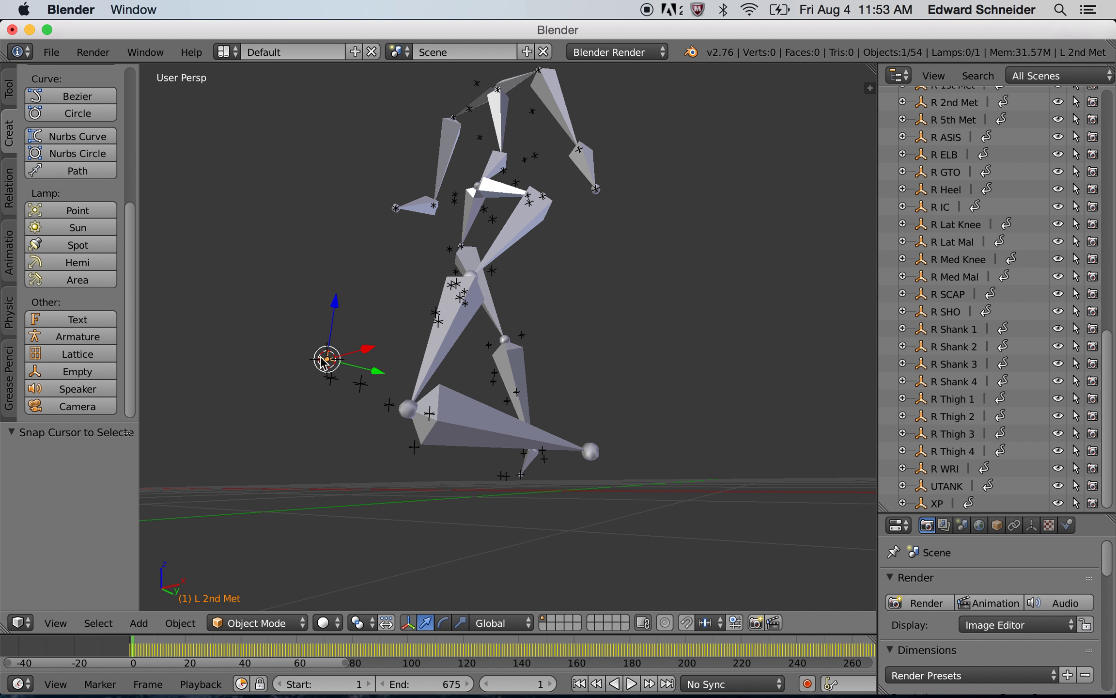
In the armature's Edit Mode, snap the tip of the left foot bone to the 3D cursor with Selection to Cursor.
{"action": "right_click", "coordinate": [591, 454]}
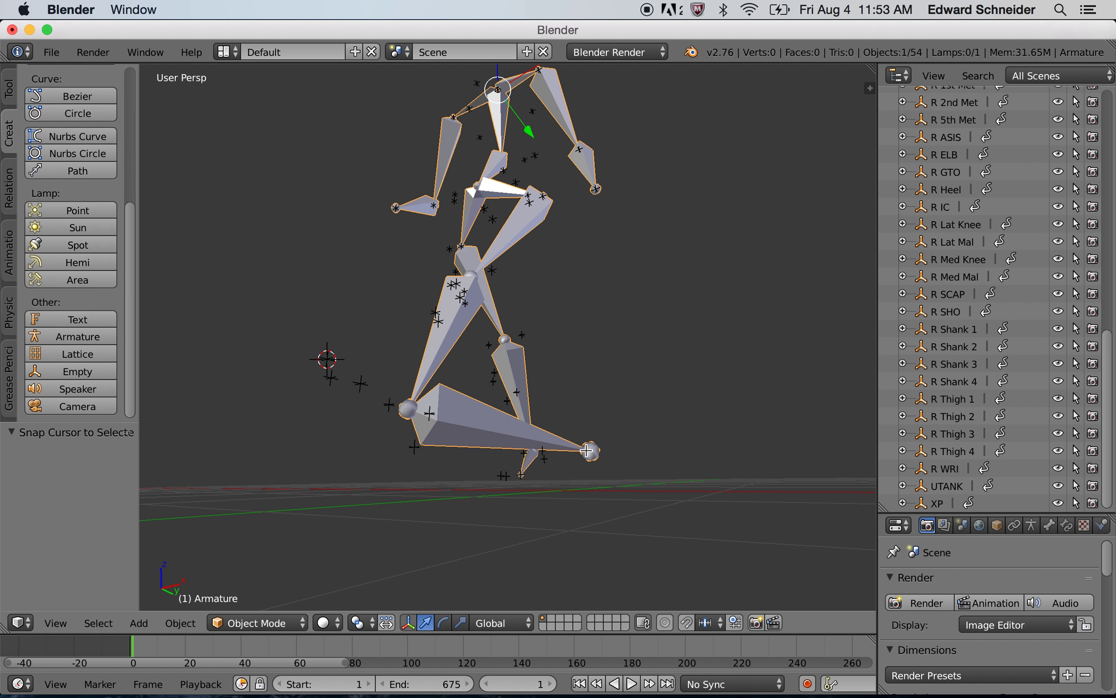
{"action": "key", "text": "Tab"}
{"action": "right_click", "coordinate": [590, 454]}
{"action": "key", "text": "shift+s"}
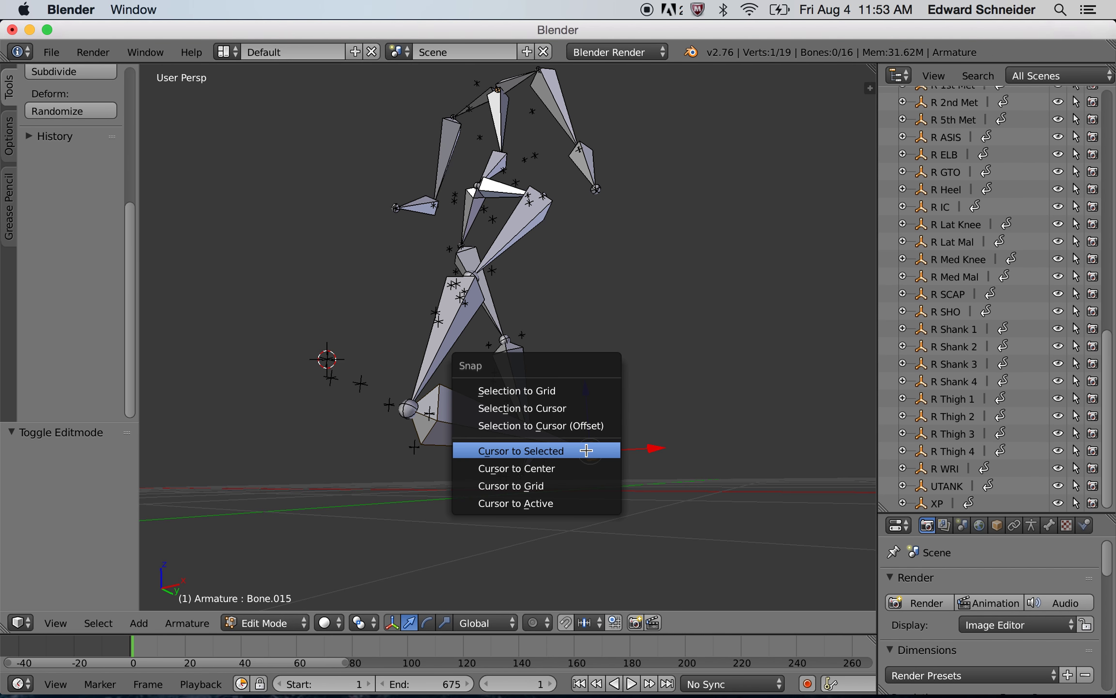
{"action": "left_click", "coordinate": [556, 411]}
Play the marker animation against the finished armature, return to the first frame and view the skeleton from the side.
{"action": "middle_click_drag", "start_coordinate": [606, 428], "coordinate": [627, 443]}
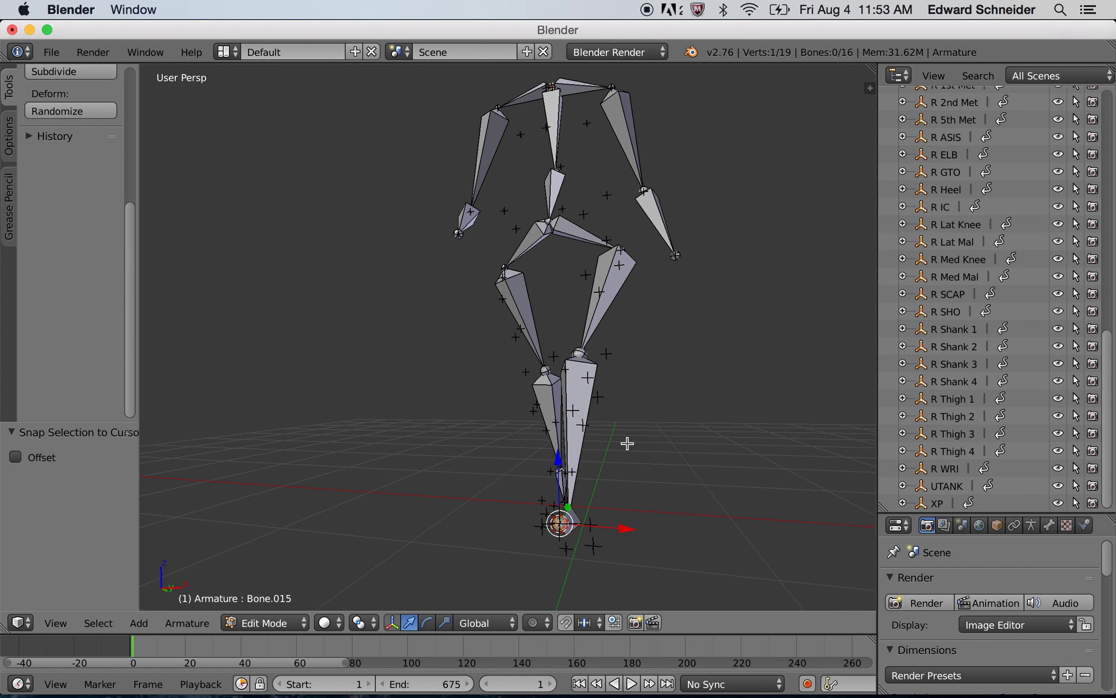
{"action": "key", "text": "alt+a"}
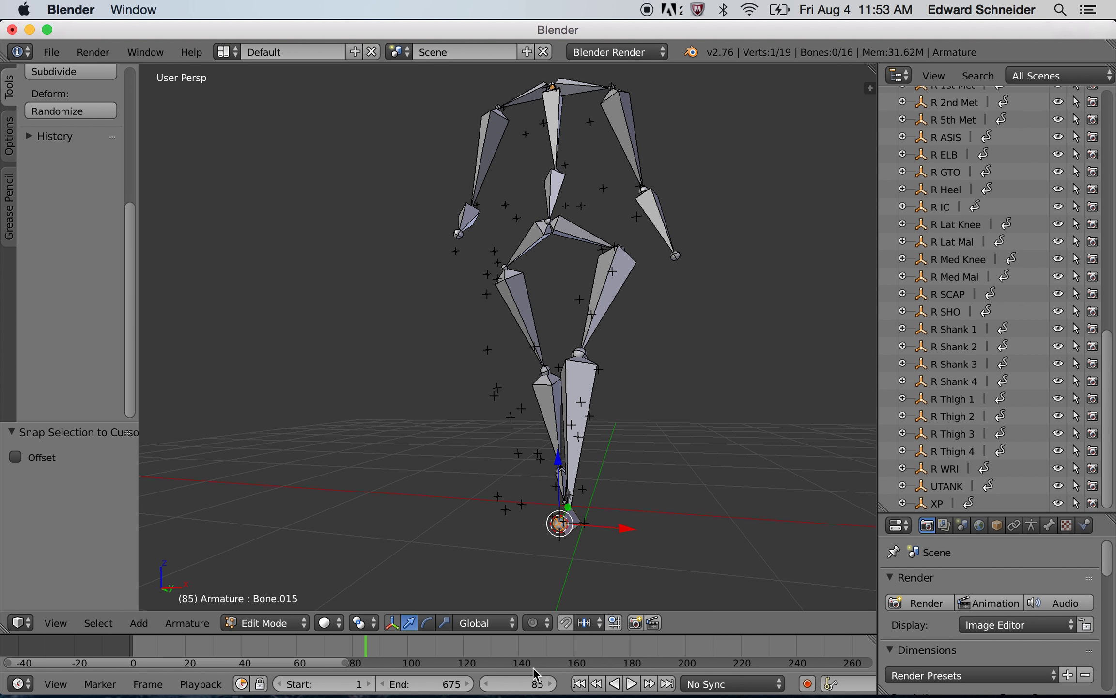
{"action": "left_click", "coordinate": [577, 684]}
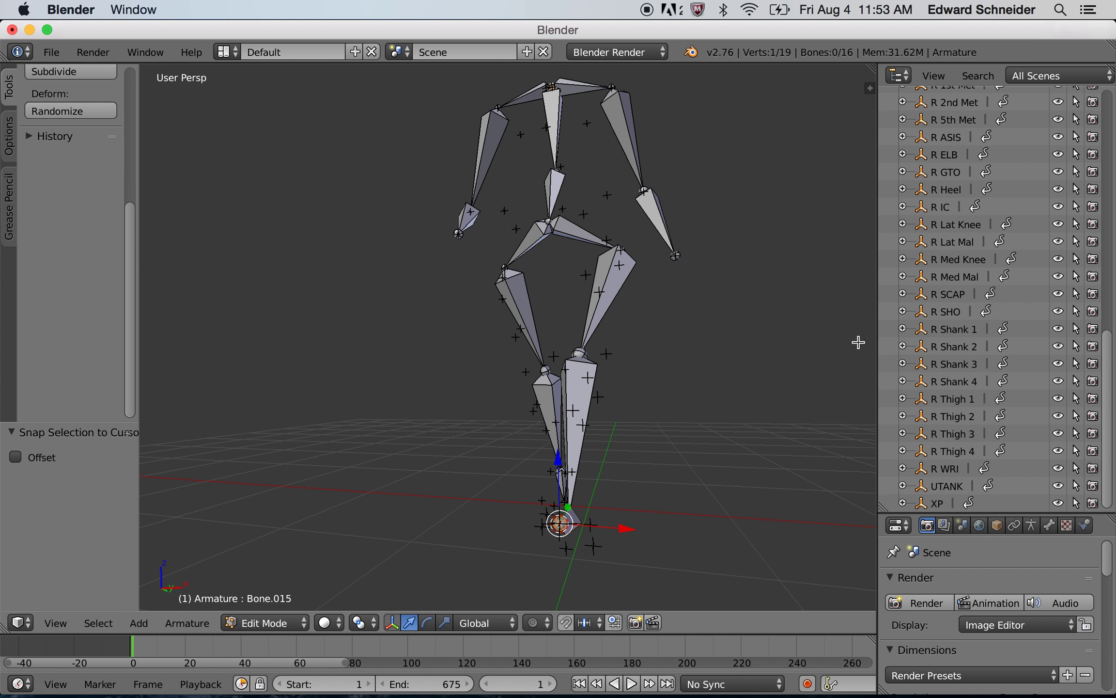
{"action": "middle_click_drag", "start_coordinate": [731, 371], "coordinate": [680, 378]}
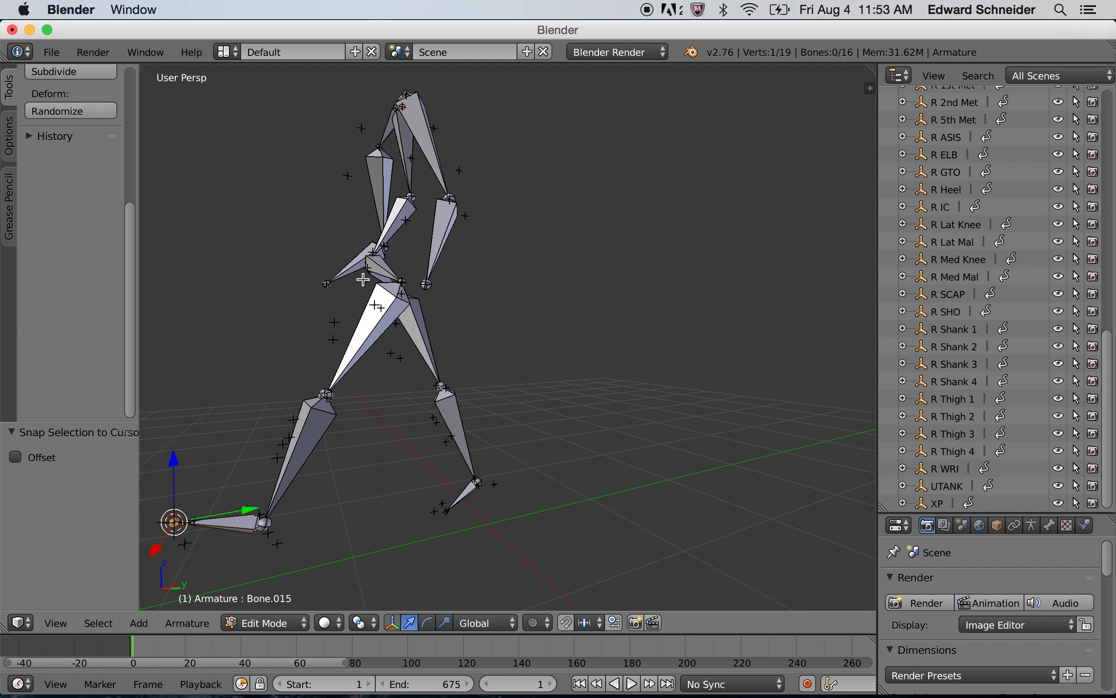
Switch the armature to Pose Mode and make the Properties editor taller and wider.
{"action": "left_click", "coordinate": [264, 626]}
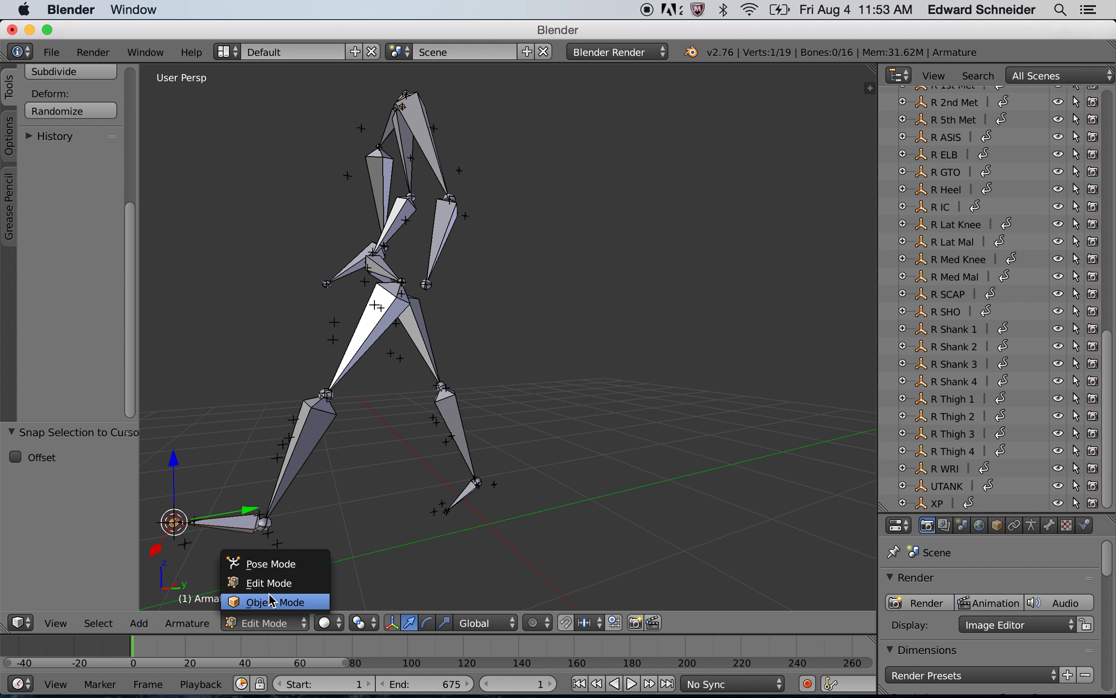
{"action": "left_click", "coordinate": [274, 601]}
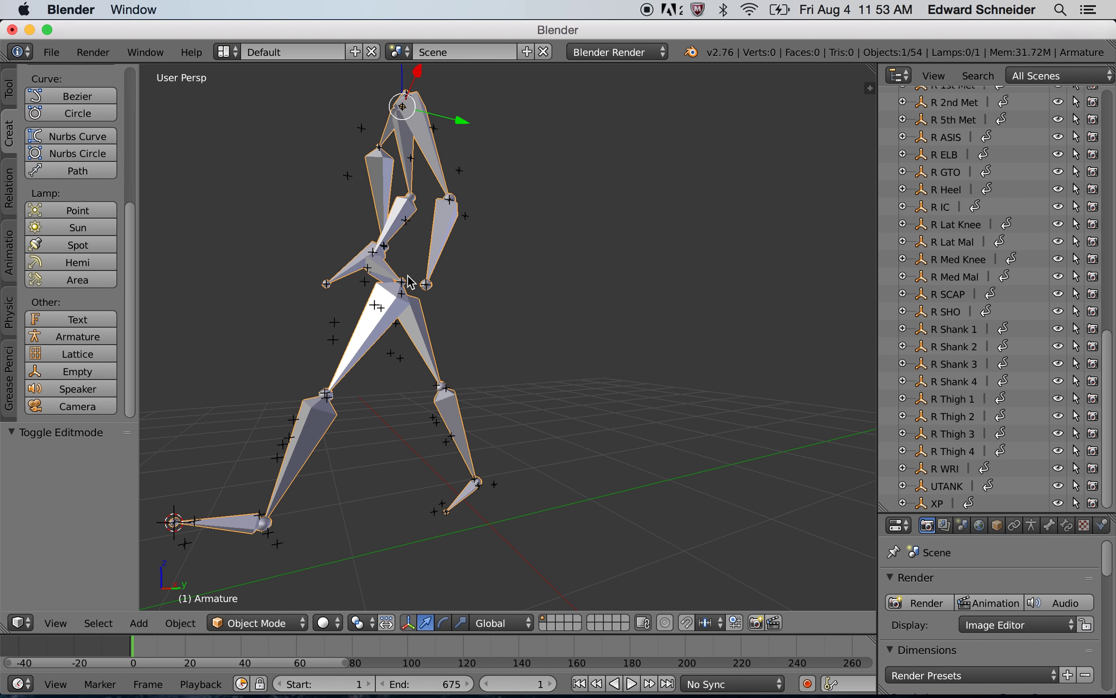
{"action": "left_click", "coordinate": [264, 622]}
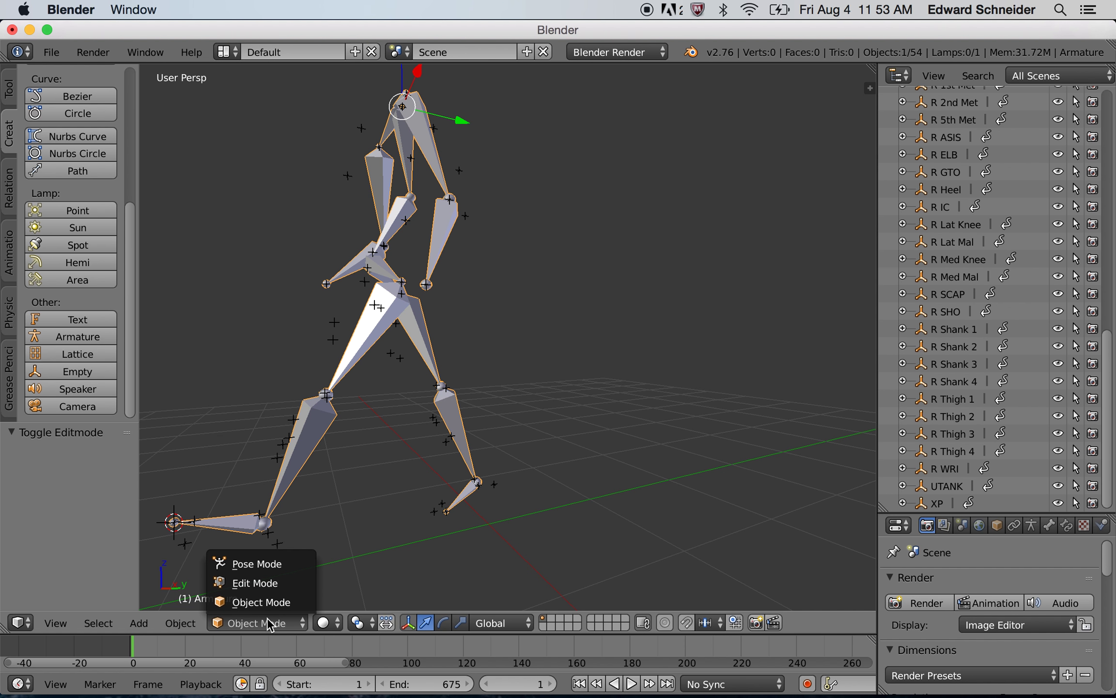
{"action": "left_click", "coordinate": [277, 564]}
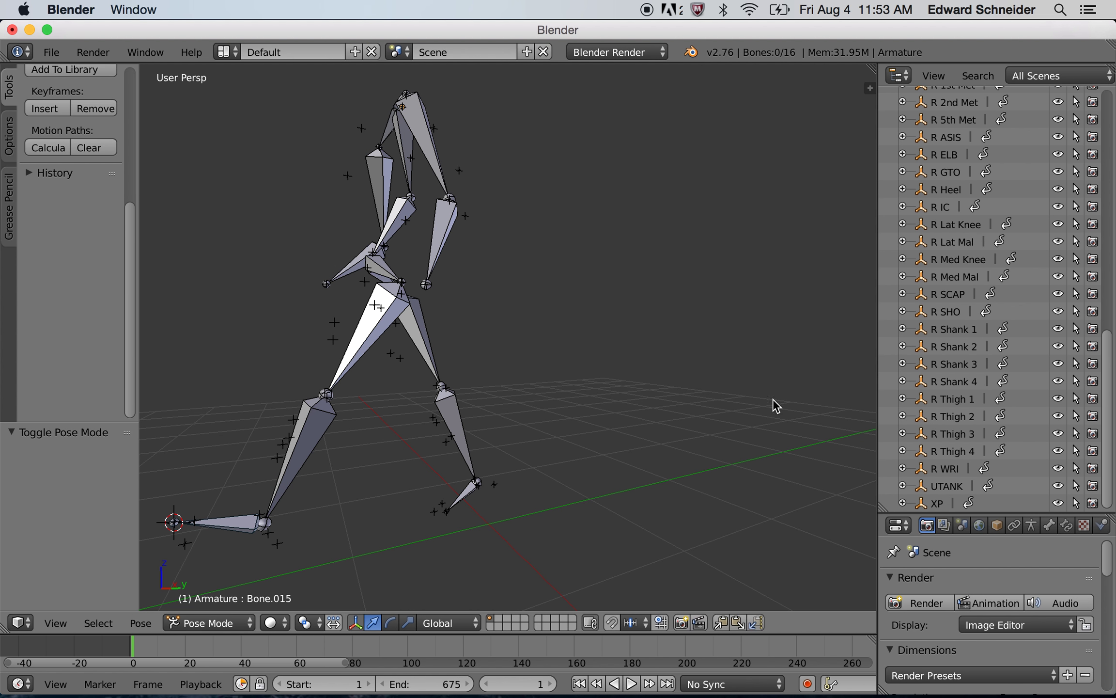
{"action": "left_click_drag", "start_coordinate": [962, 513], "coordinate": [963, 225]}
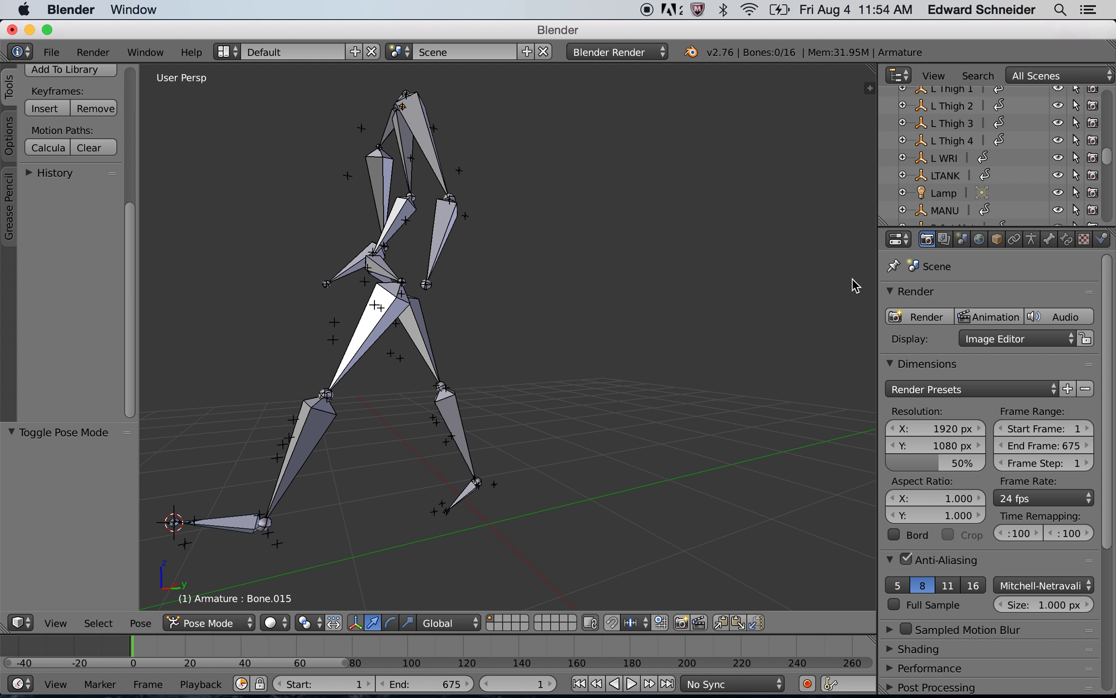
{"action": "left_click_drag", "start_coordinate": [878, 271], "coordinate": [810, 269]}
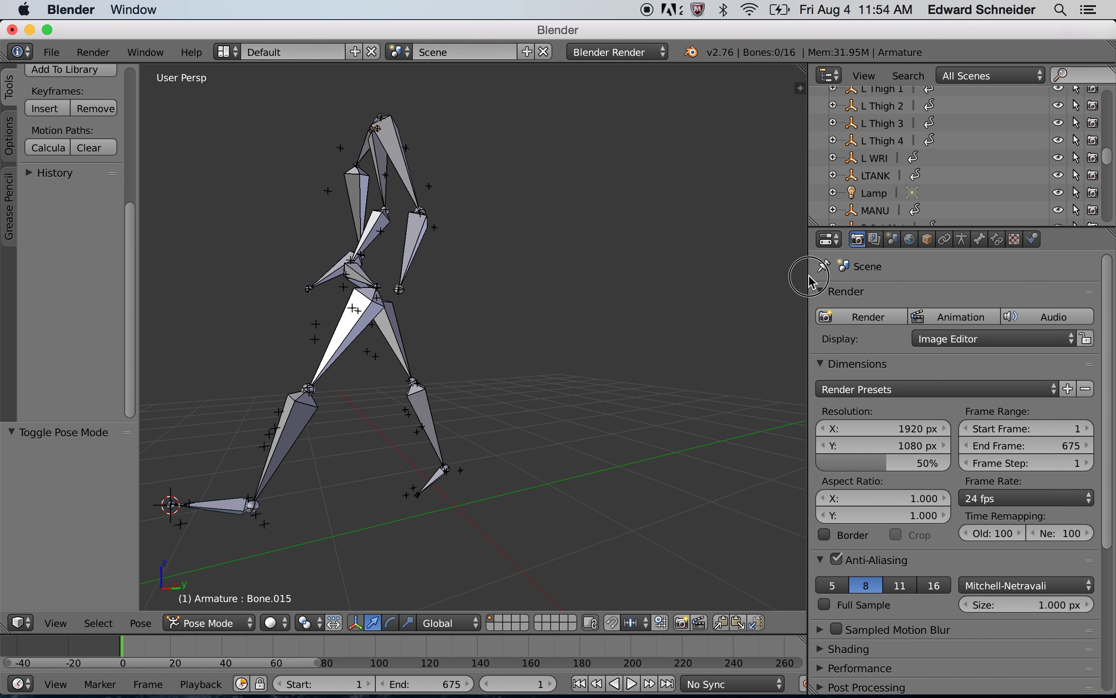
Examine the upper-body bones and nearby markers, and identify the marker at the tip of the left forearm bone by selecting L WRI.
{"action": "middle_click_drag", "start_coordinate": [548, 412], "coordinate": [577, 427]}
{"action": "right_click", "coordinate": [488, 225]}
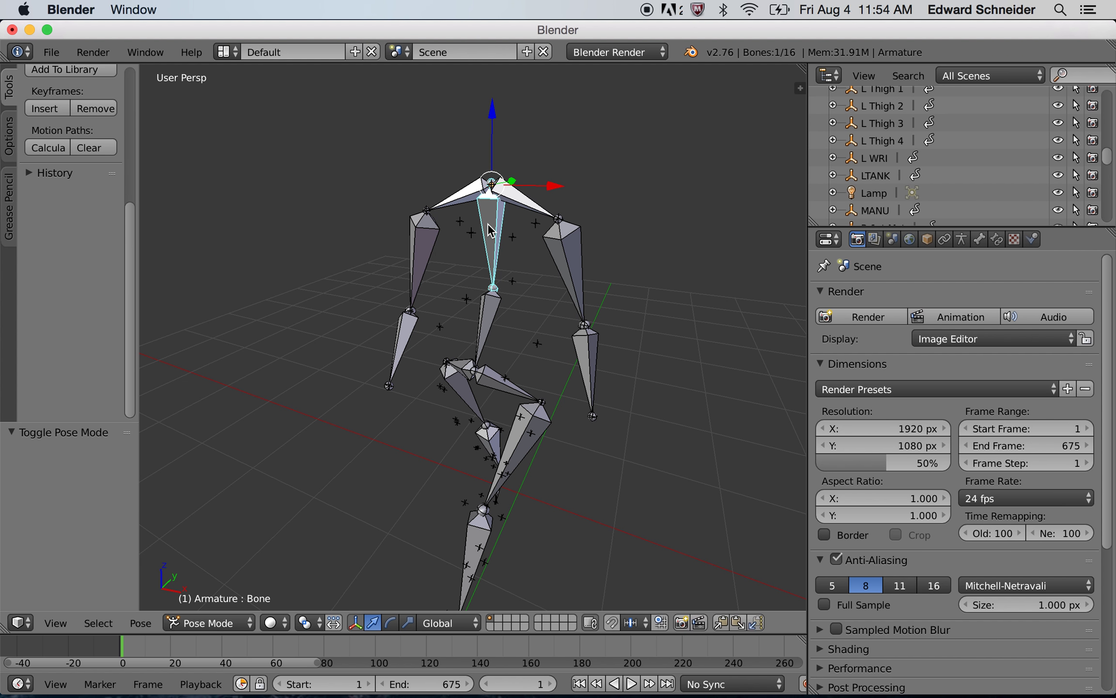
{"action": "middle_click_drag", "start_coordinate": [722, 350], "coordinate": [708, 344]}
{"action": "middle_click_drag", "start_coordinate": [444, 327], "coordinate": [489, 330]}
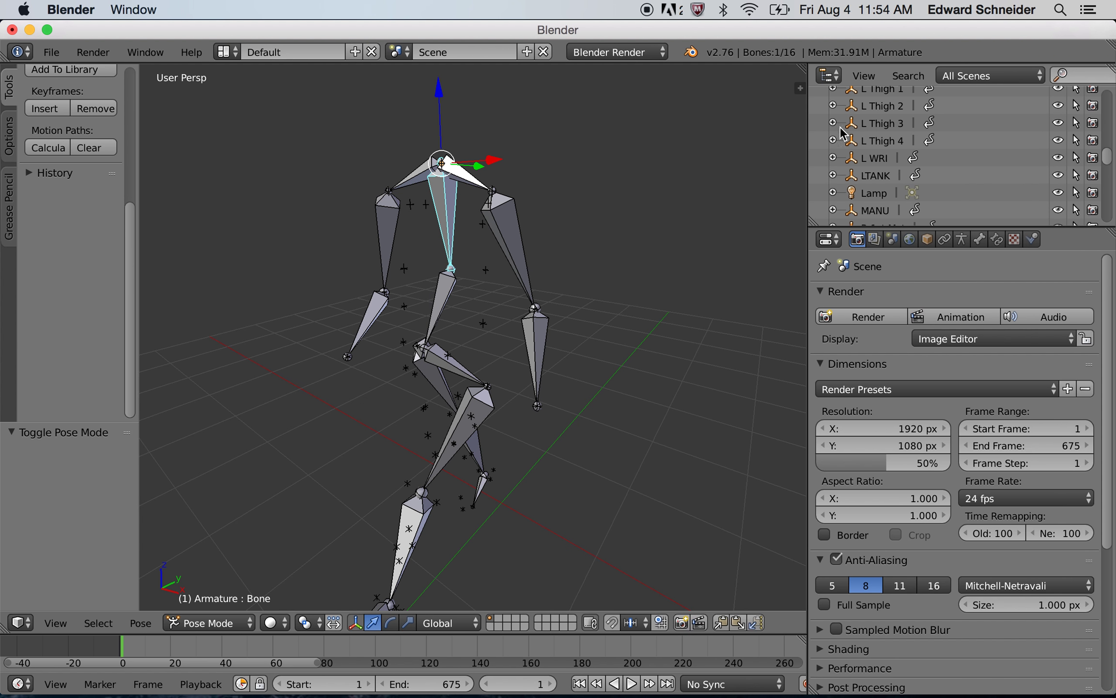
{"action": "right_click", "coordinate": [404, 268]}
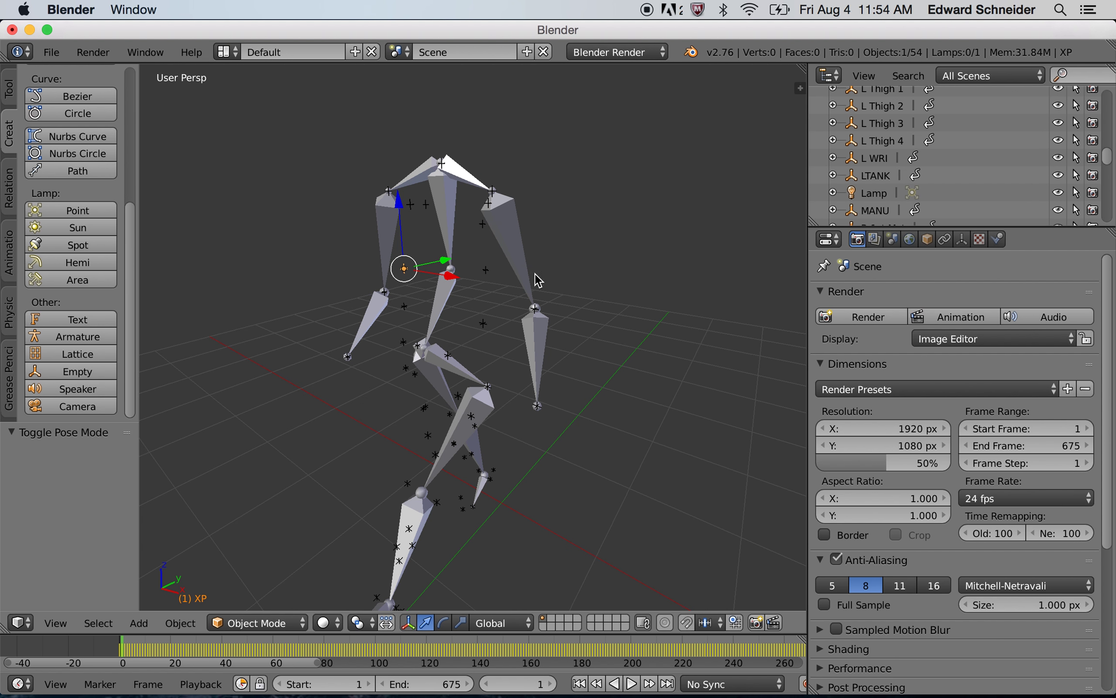
{"action": "middle_click_drag", "start_coordinate": [621, 408], "coordinate": [490, 383]}
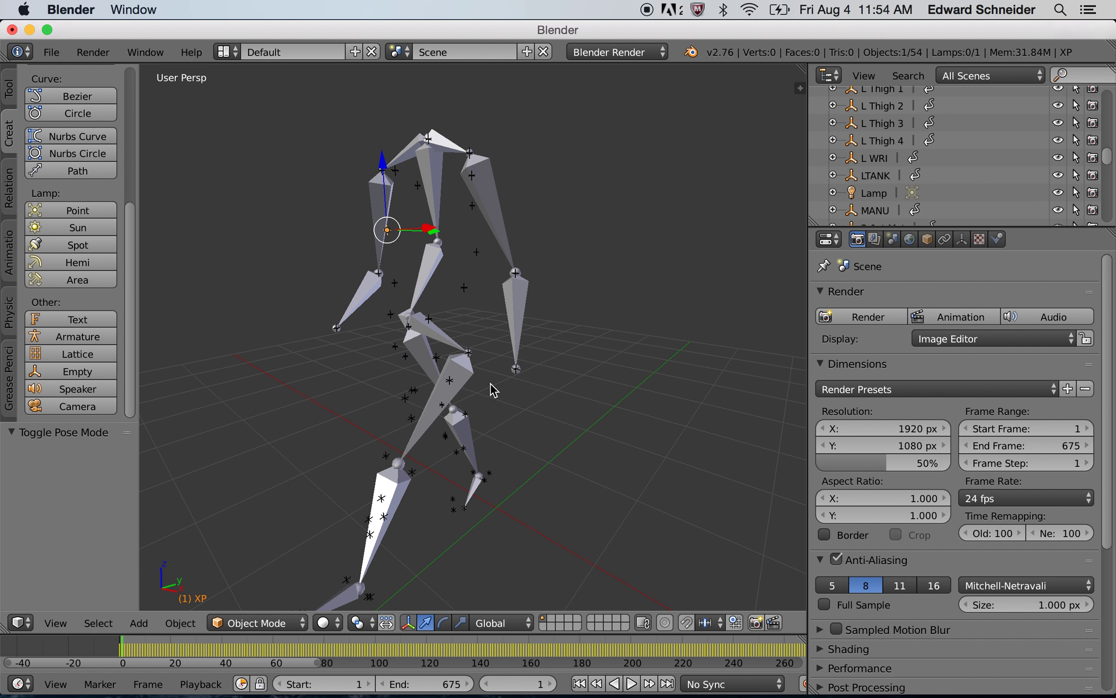
{"action": "right_click", "coordinate": [521, 370]}
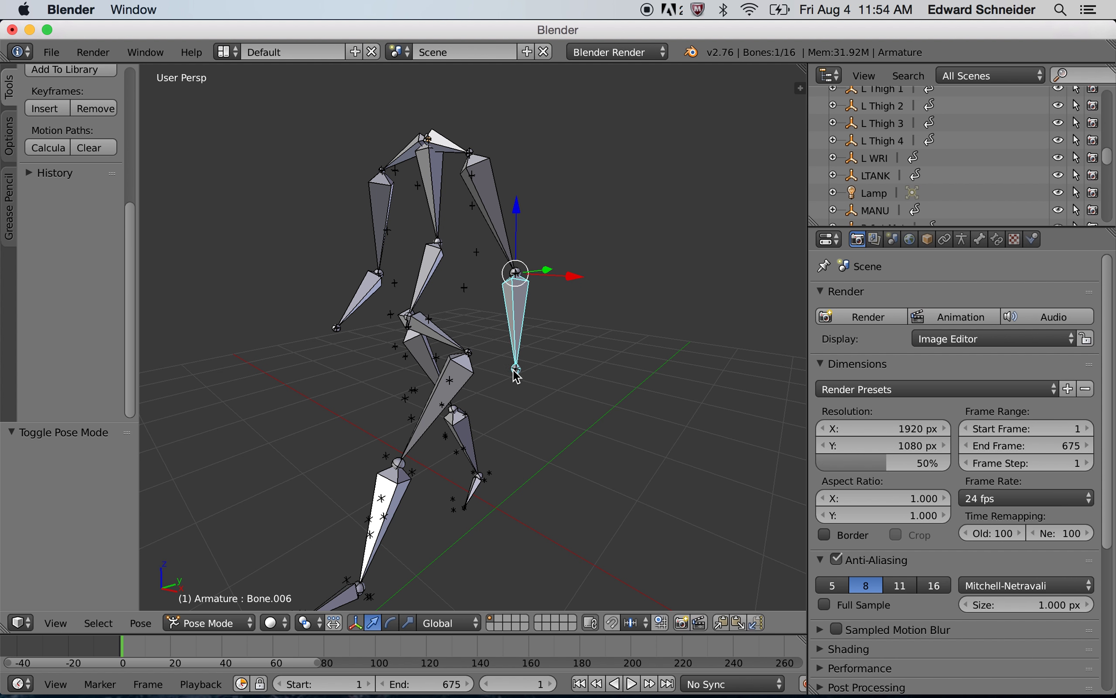
{"action": "left_click", "coordinate": [877, 159]}
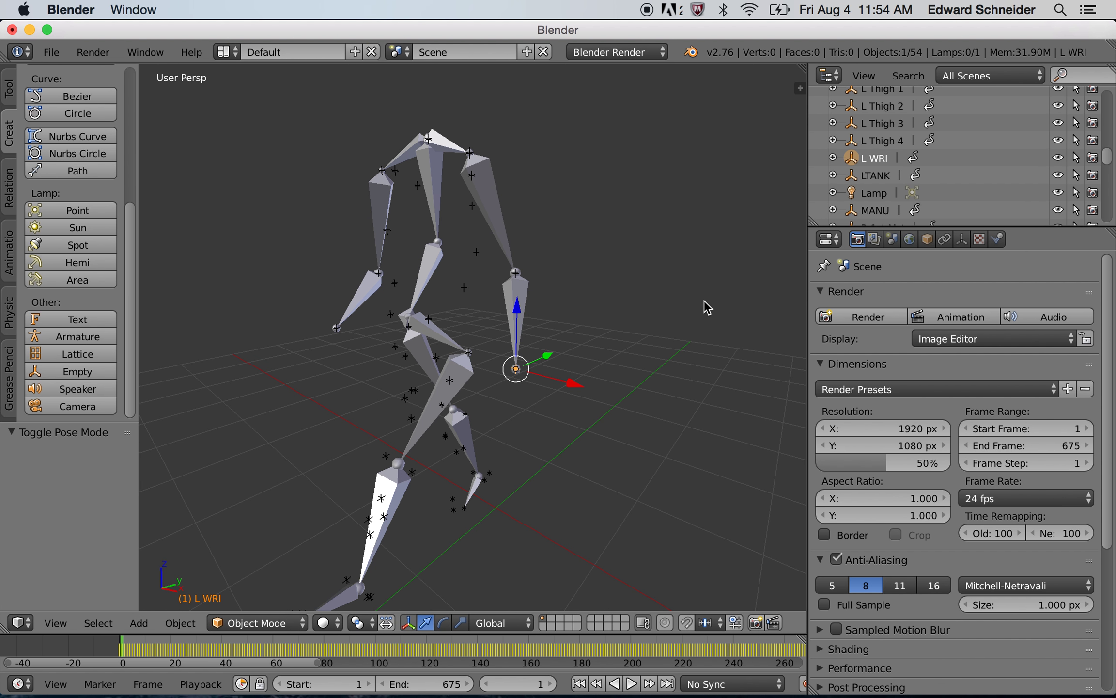
Select the left forearm bone and add a Damped Track bone constraint to it.
{"action": "right_click", "coordinate": [529, 298]}
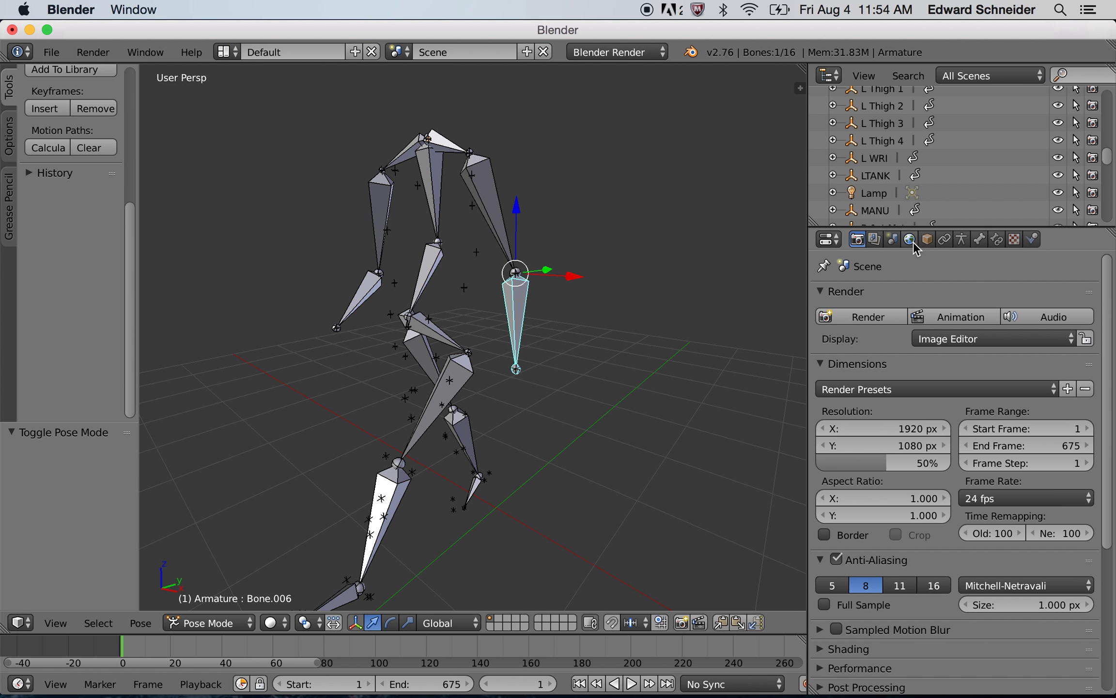
{"action": "left_click", "coordinate": [997, 239]}
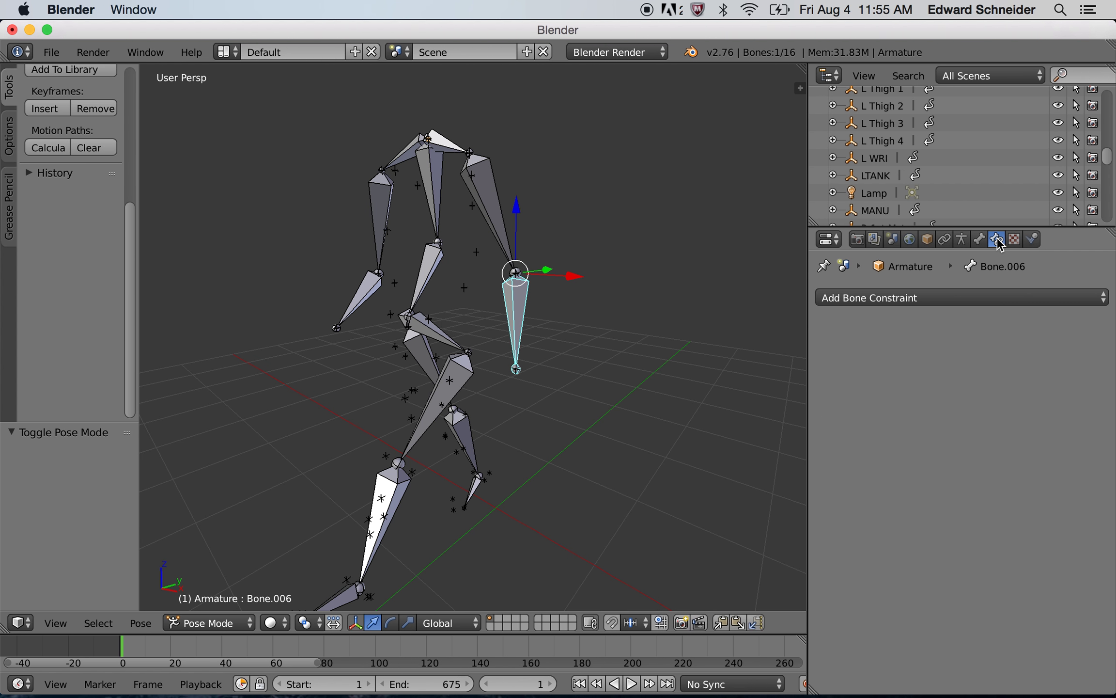
{"action": "left_click", "coordinate": [990, 298]}
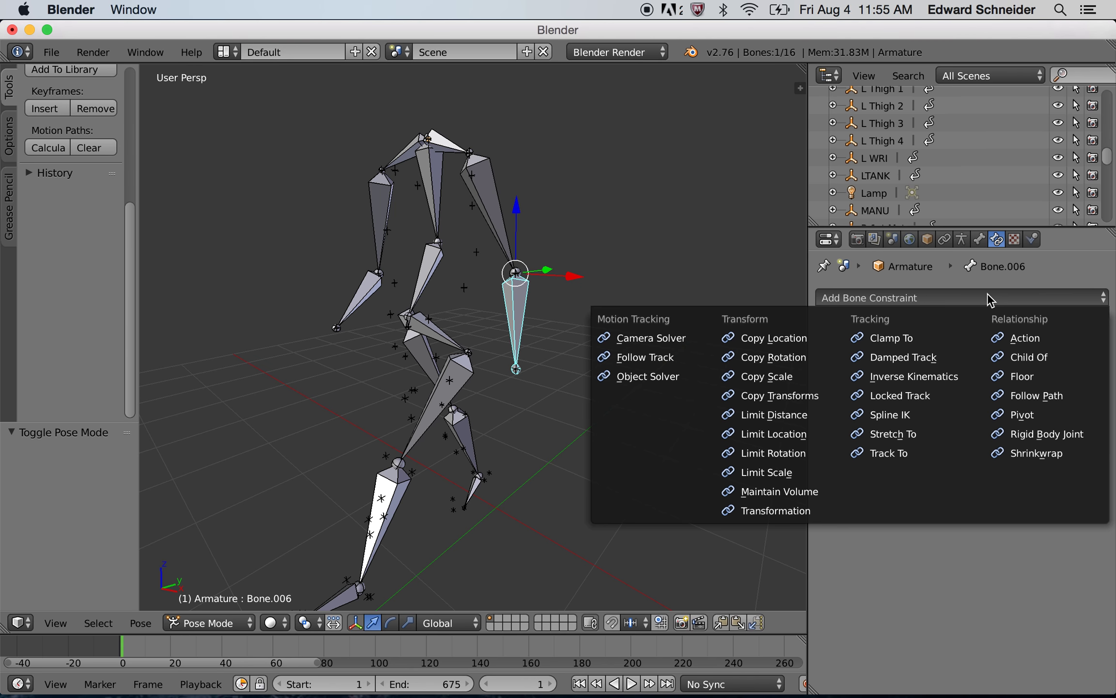
{"action": "left_click", "coordinate": [927, 366]}
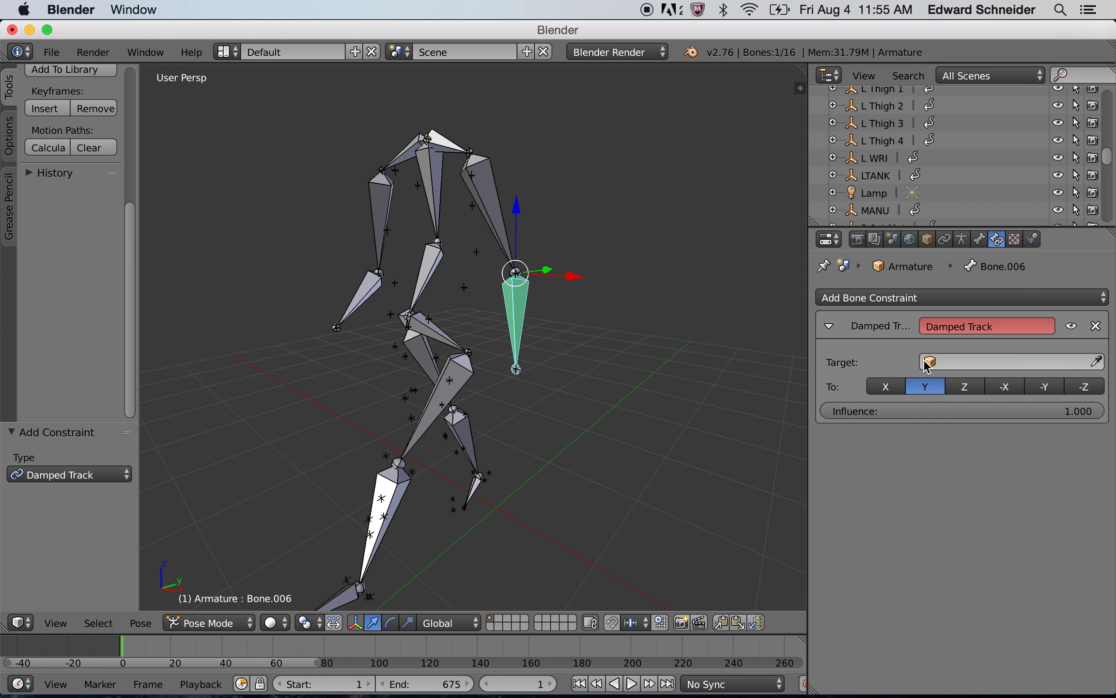
Set the target of the left forearm bone's Damped Track constraint to the L WRI marker.
{"action": "left_click", "coordinate": [986, 361]}
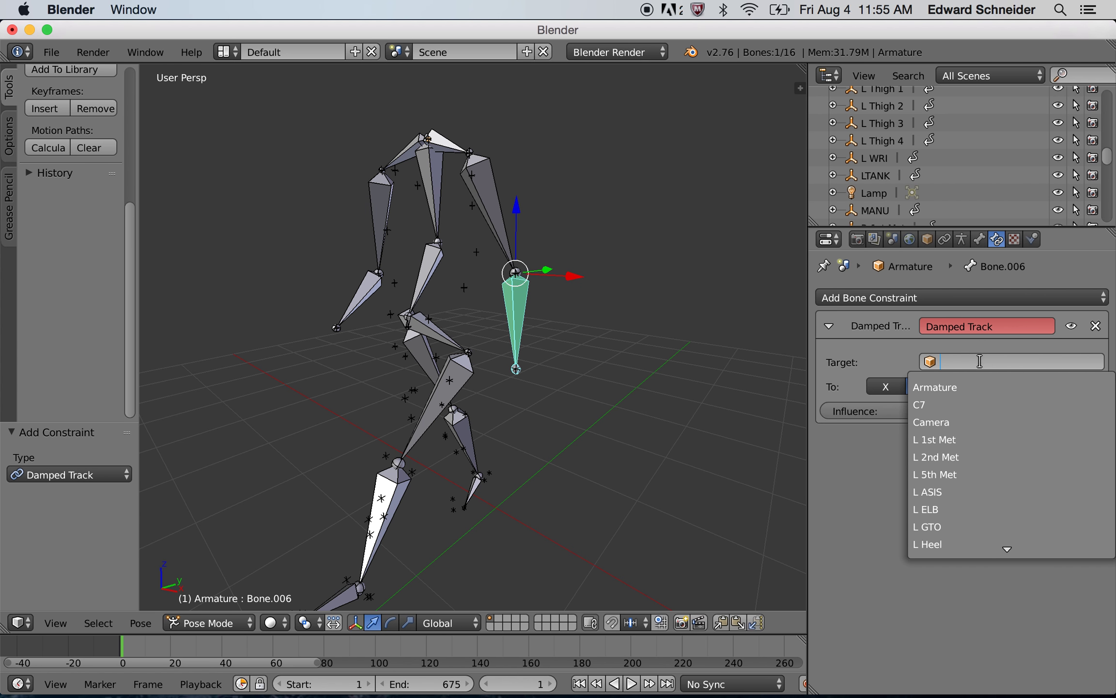
{"action": "key", "text": "Up"}
{"action": "key", "text": "Up"}
{"action": "scroll", "coordinate": [977, 491], "scroll_direction": "down", "scroll_amount": 10}
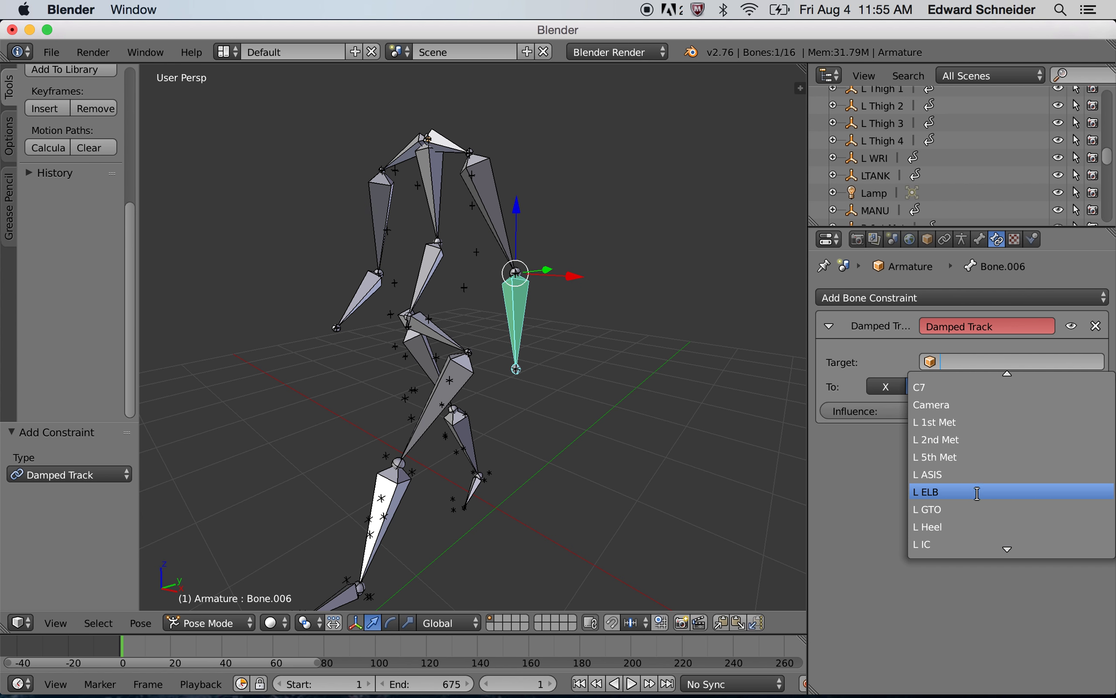
{"action": "scroll", "coordinate": [978, 493], "scroll_direction": "down", "scroll_amount": 4}
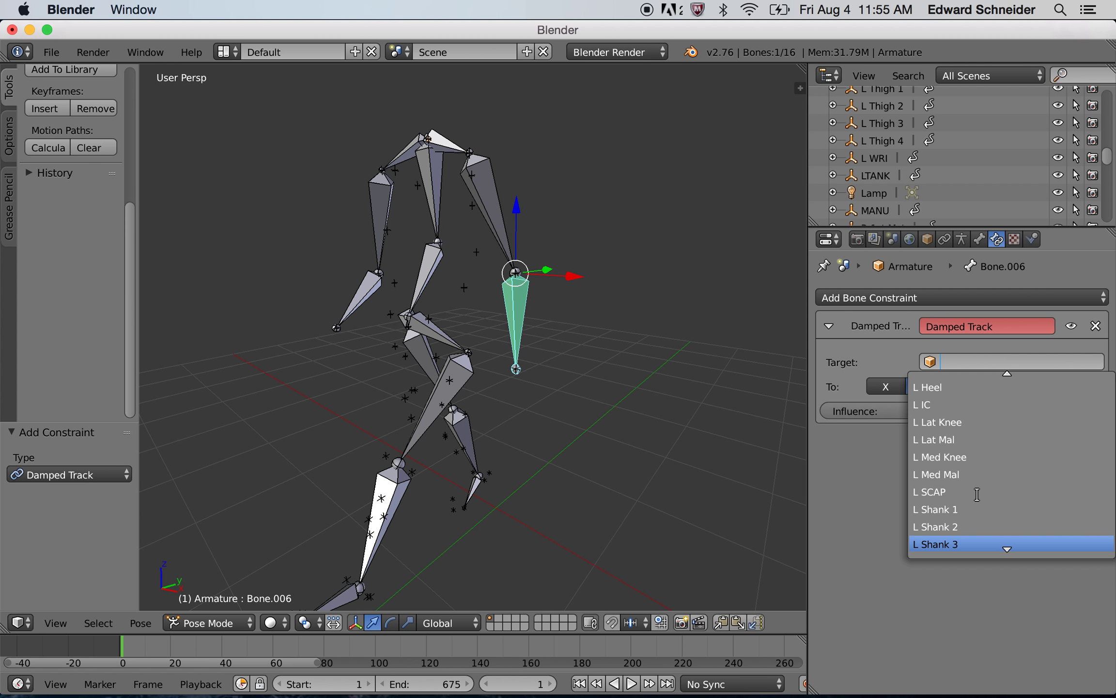
{"action": "scroll", "coordinate": [978, 495], "scroll_direction": "down", "scroll_amount": 10}
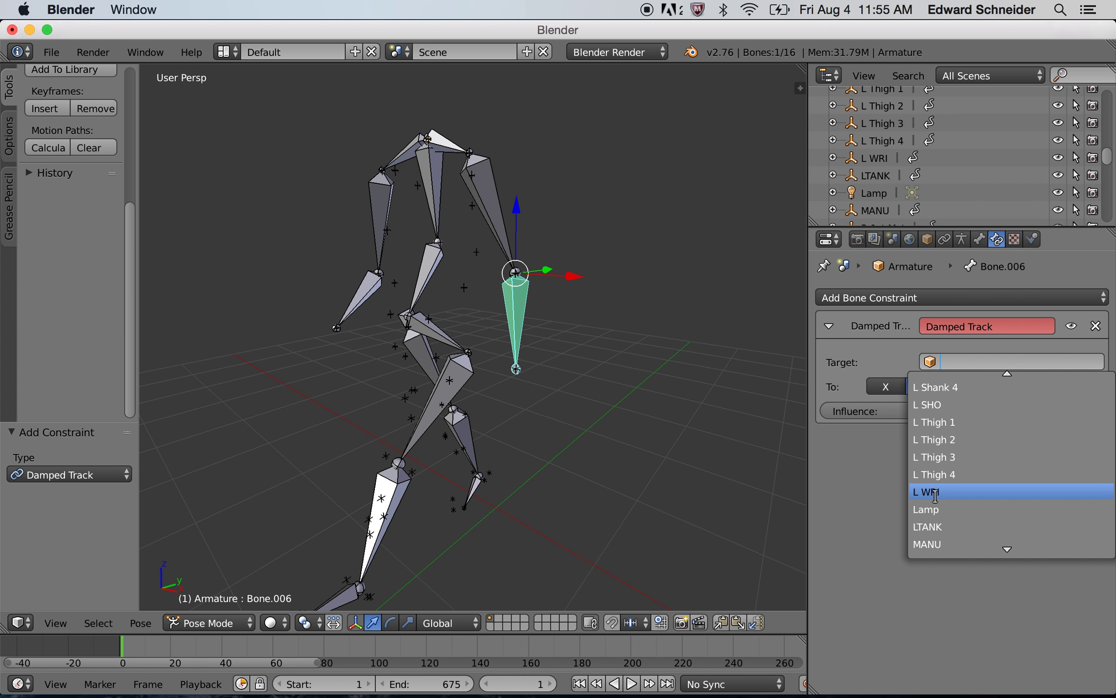
{"action": "left_click", "coordinate": [984, 496]}
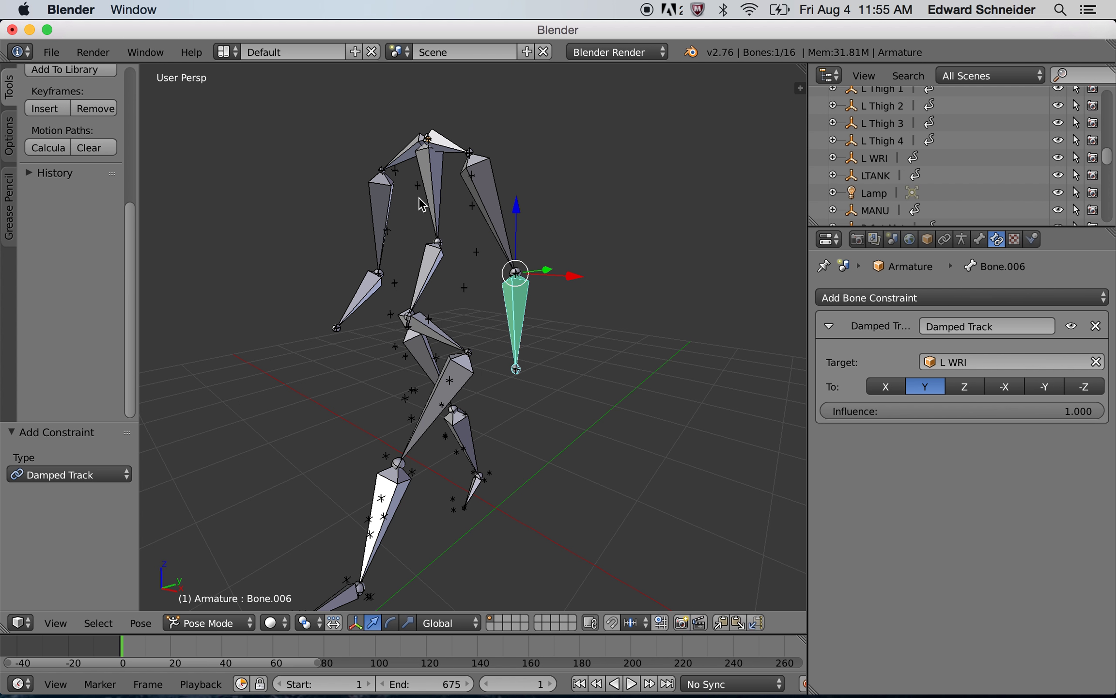
Give the left upper arm bone a Damped Track constraint targeting L ELB, and scrub to frame 121 to check the arm's motion.
{"action": "right_click", "coordinate": [488, 193]}
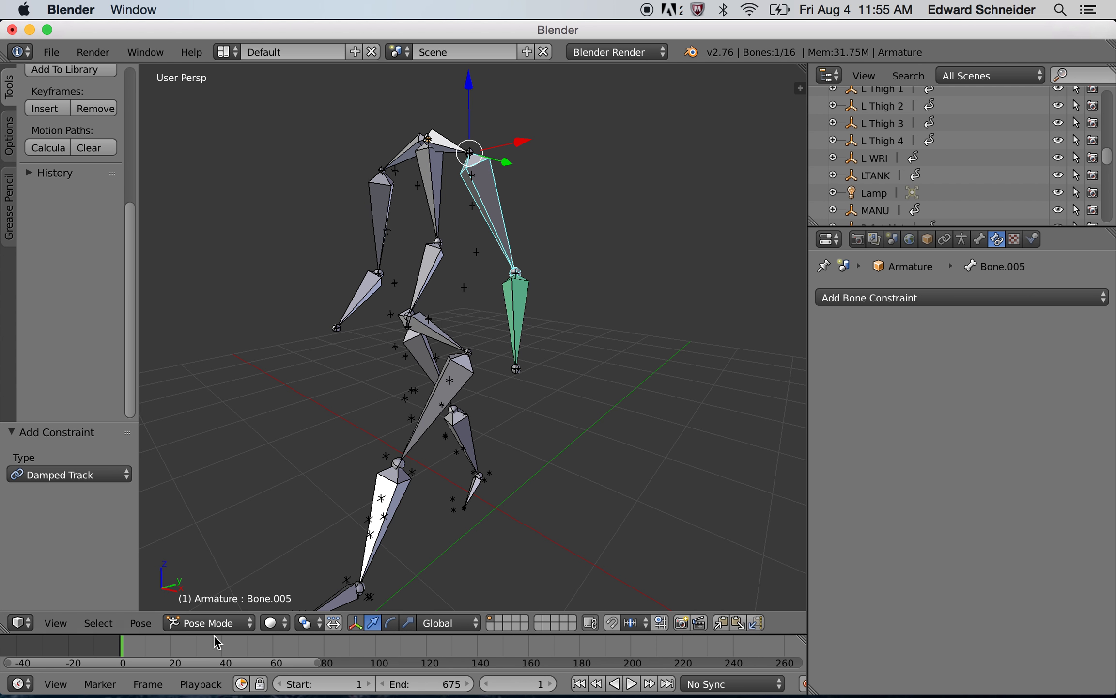
{"action": "left_click", "coordinate": [958, 298]}
{"action": "left_click", "coordinate": [904, 358]}
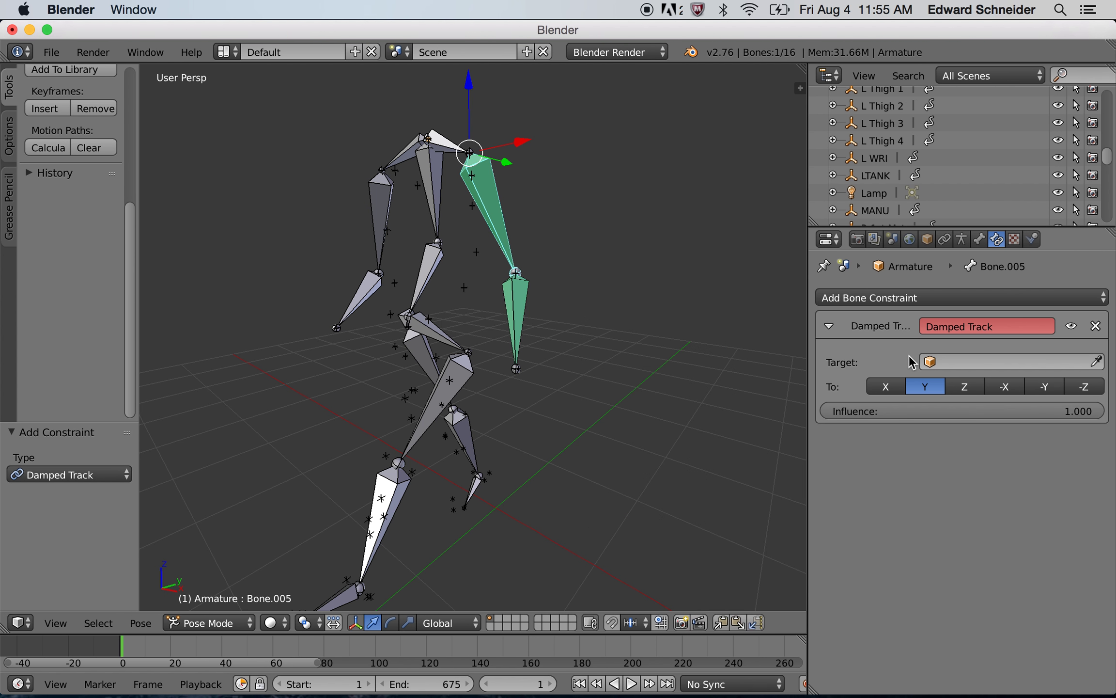
{"action": "left_click", "coordinate": [972, 361]}
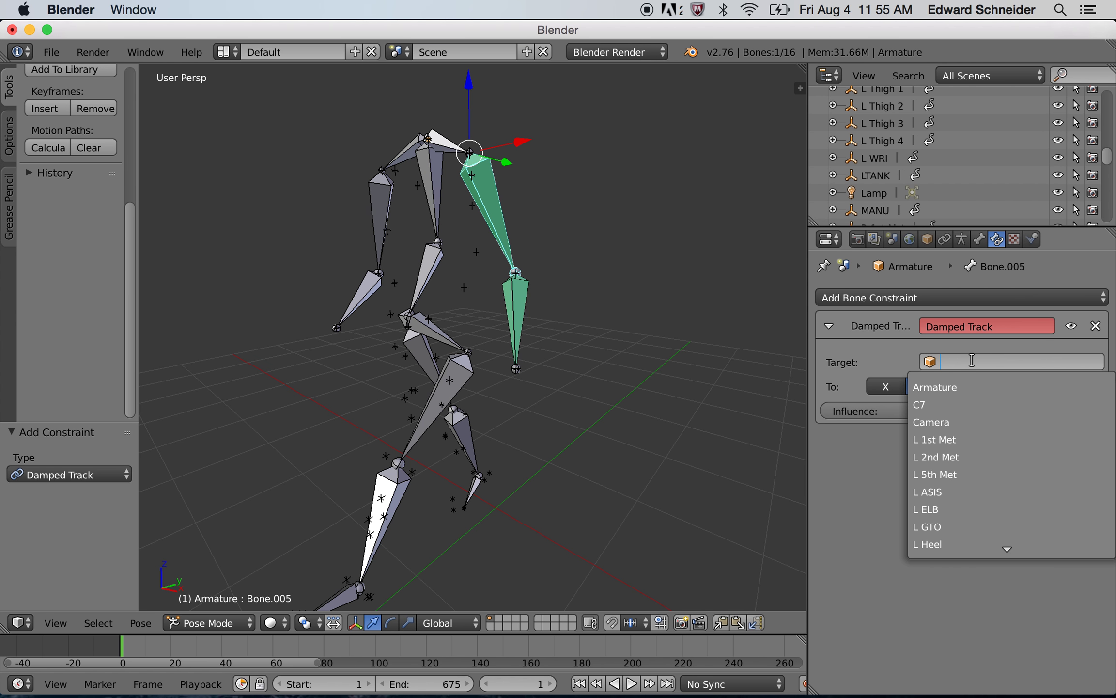
{"action": "left_click", "coordinate": [977, 510]}
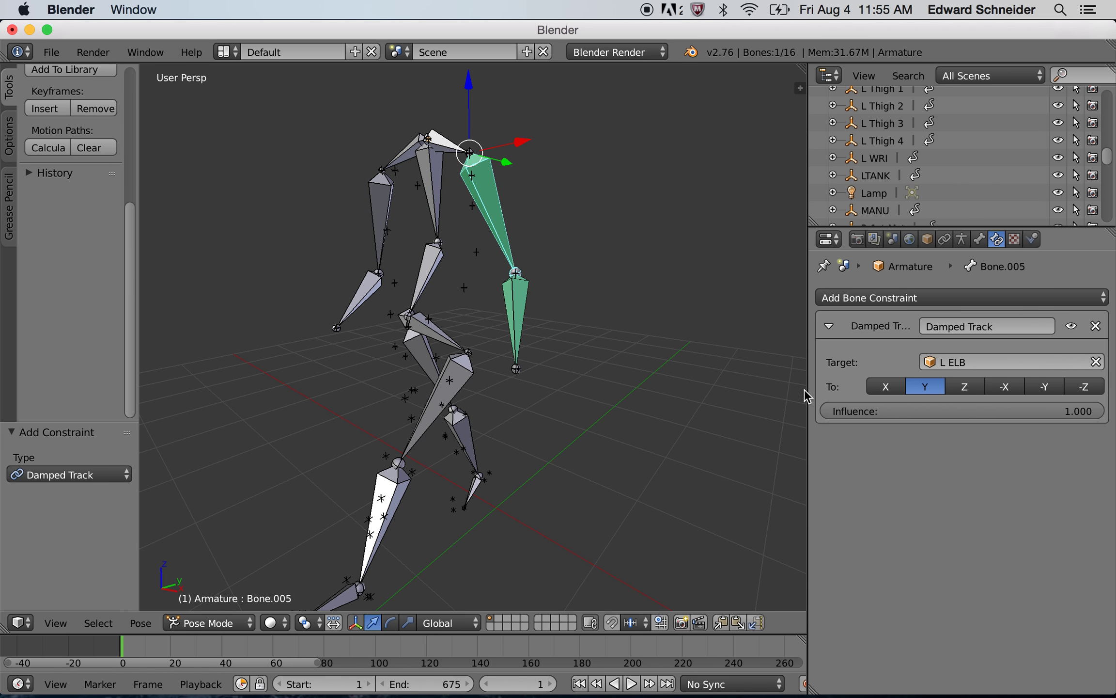
{"action": "left_click_drag", "start_coordinate": [247, 655], "coordinate": [430, 647]}
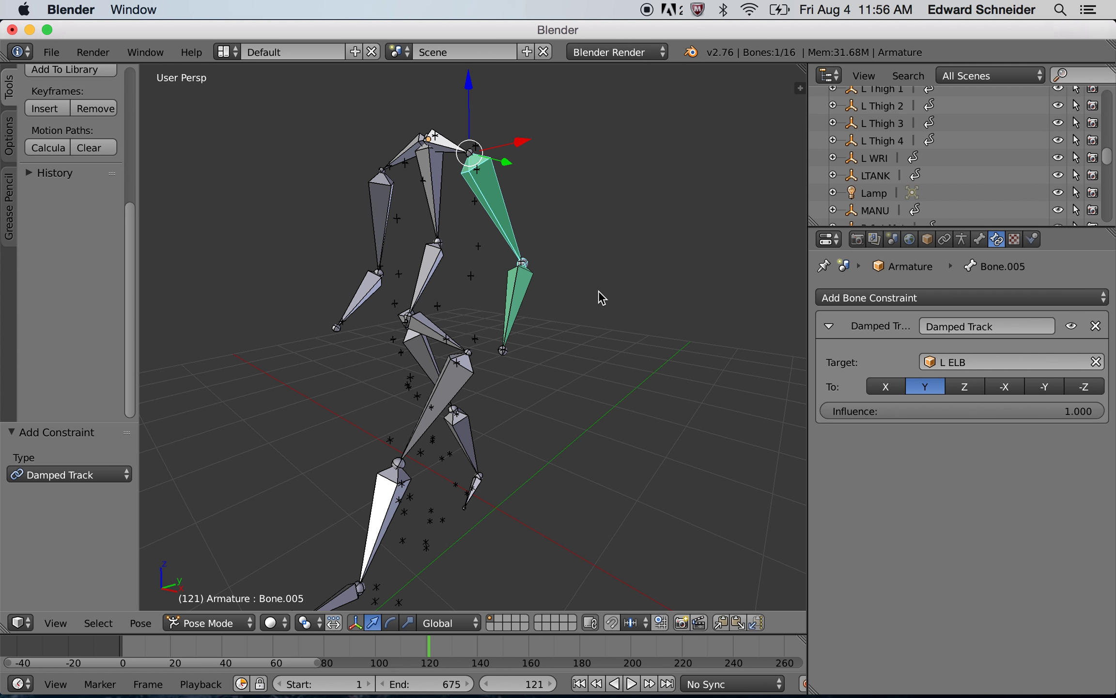
Switch the armature to Object Mode and examine the Parent options, including Armature Deform With Automatic Weights.
{"action": "left_click", "coordinate": [217, 625]}
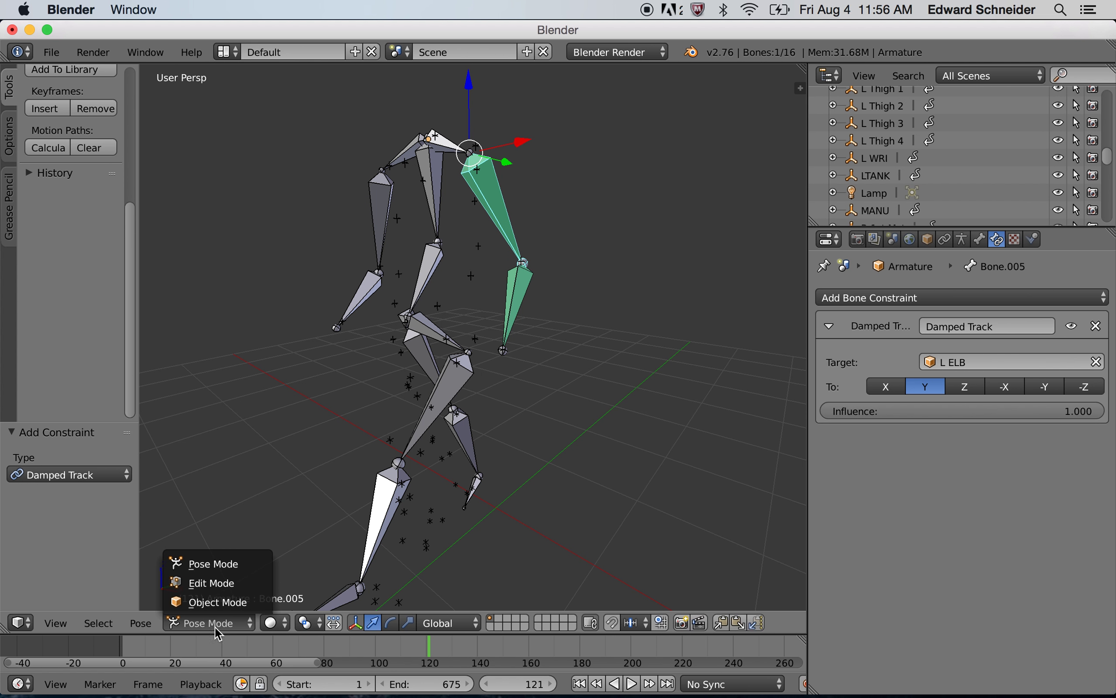
{"action": "left_click", "coordinate": [227, 602]}
{"action": "left_click", "coordinate": [181, 624]}
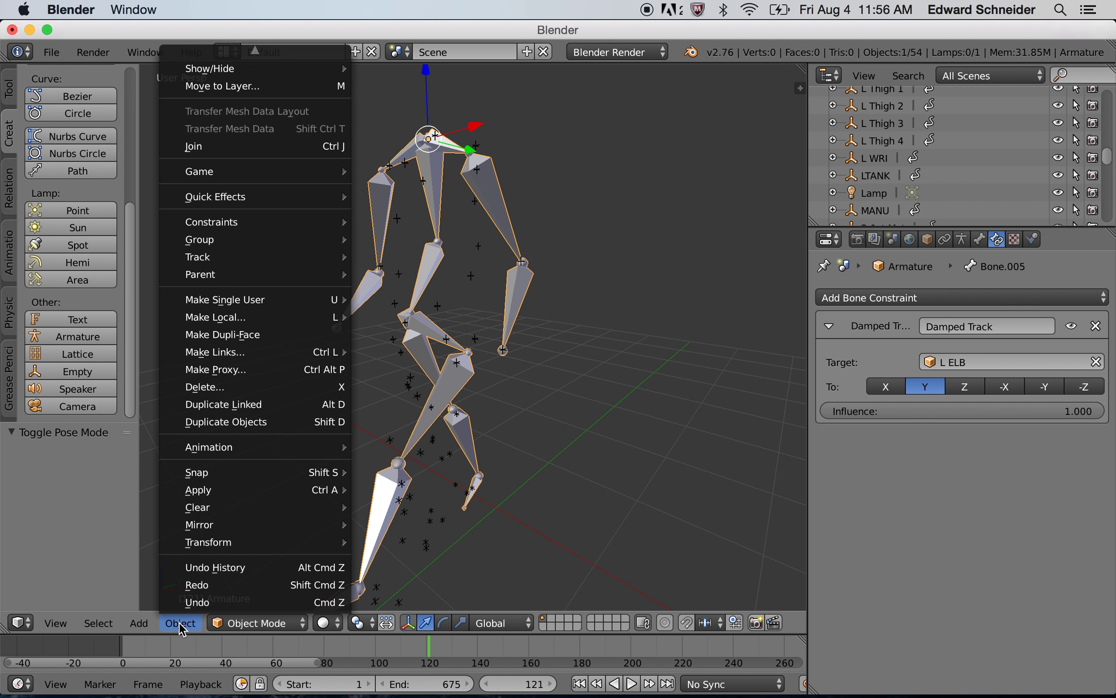
{"action": "mouse_move", "coordinate": [293, 275]}
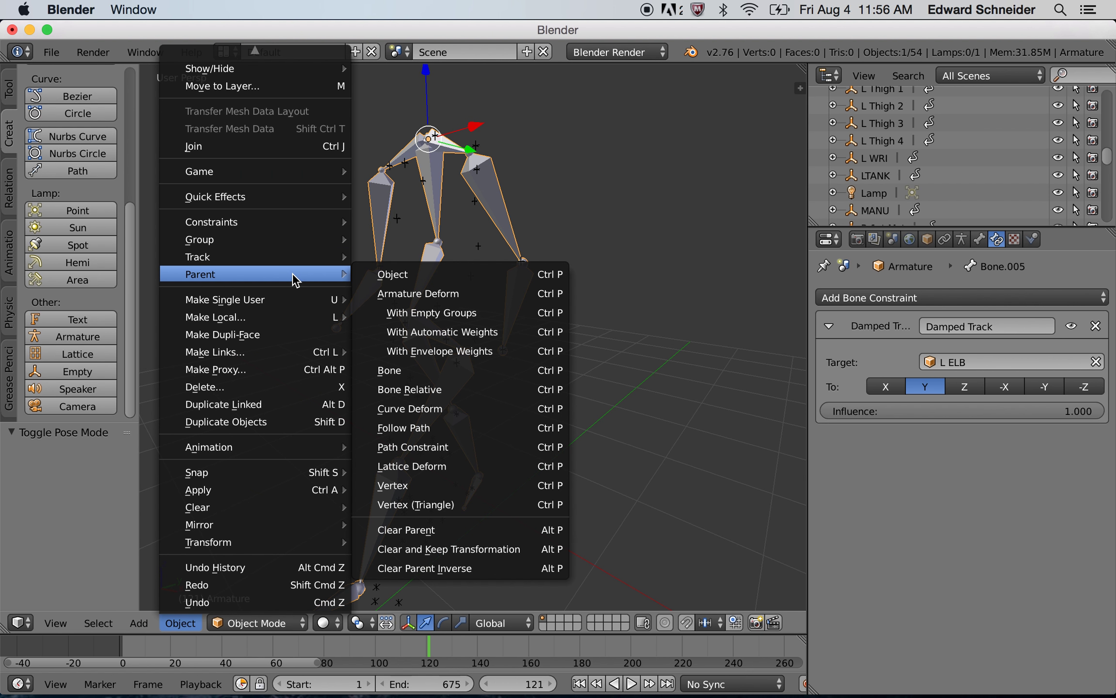
{"action": "left_click", "coordinate": [543, 338]}
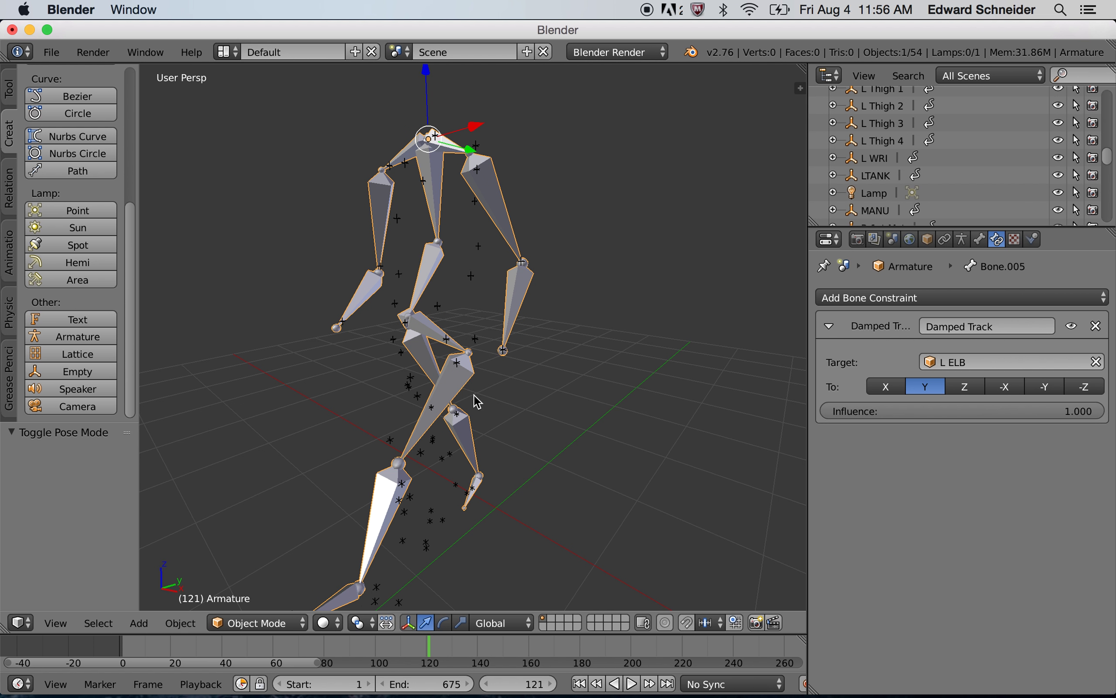
Switch to QuickTime Player, quit it and name the unsaved screen recording Motion_Capture_tutorial.
{"action": "key", "text": "super+Tab"}
{"action": "key", "text": "super+Tab"}
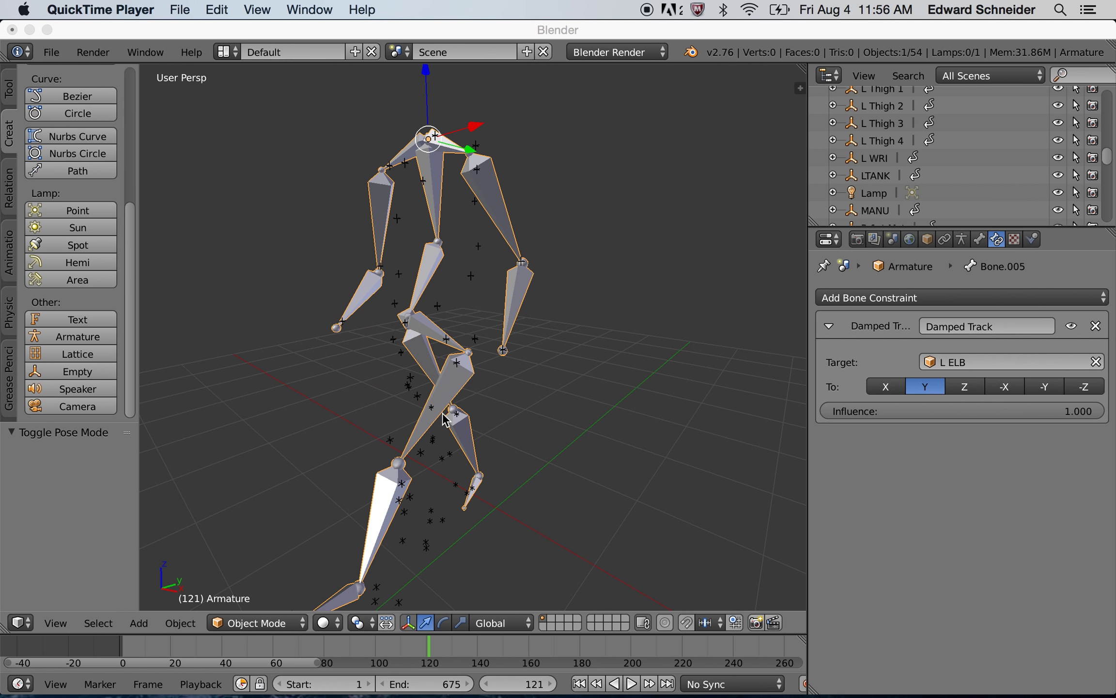
{"action": "key", "text": "super+q"}
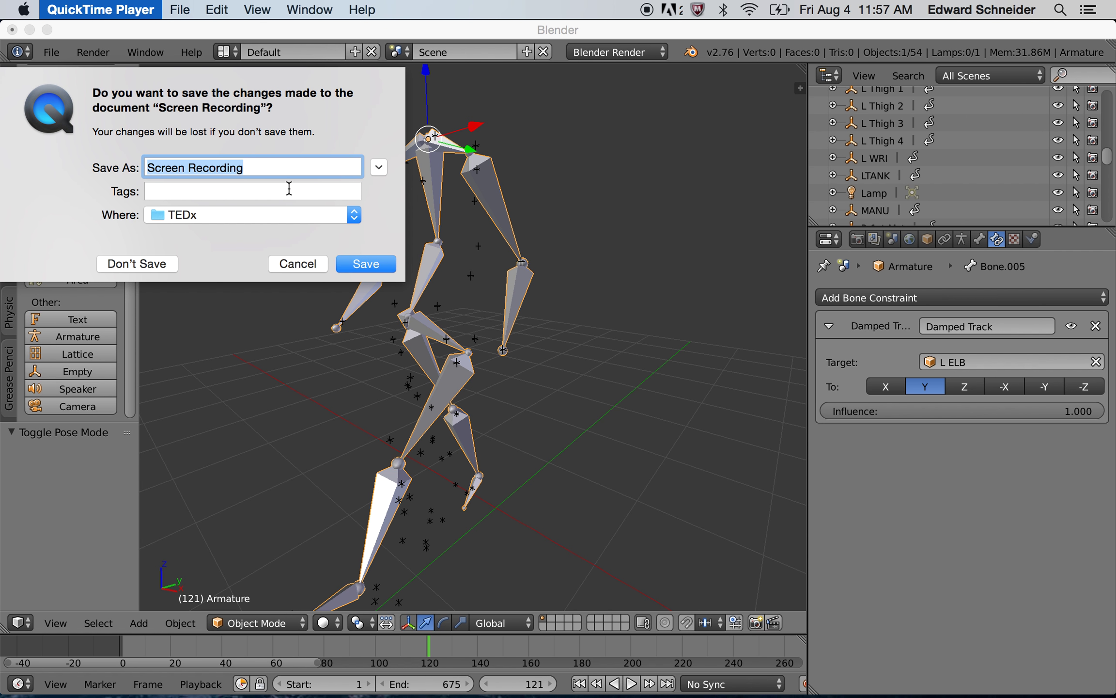
{"action": "type", "text": "Motion"}
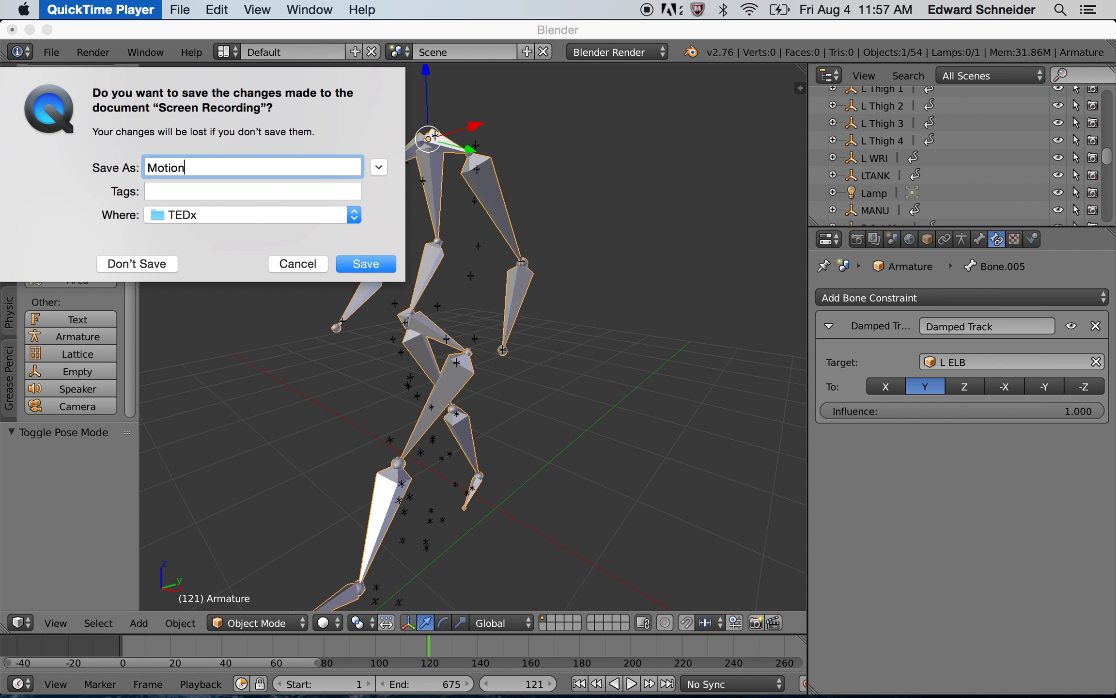
{"action": "type", "text": "_Capture_tutorial"}
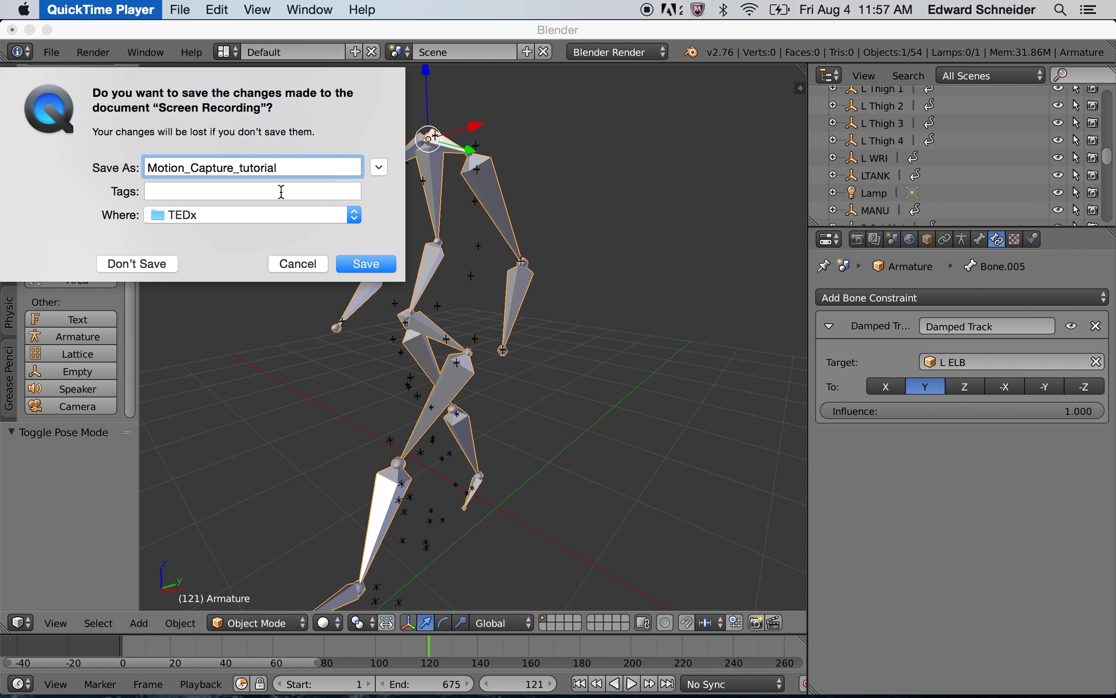
Expand the save dialog and choose the Motion Analysis folder in Documents as the recording's location.
{"action": "left_click", "coordinate": [379, 167]}
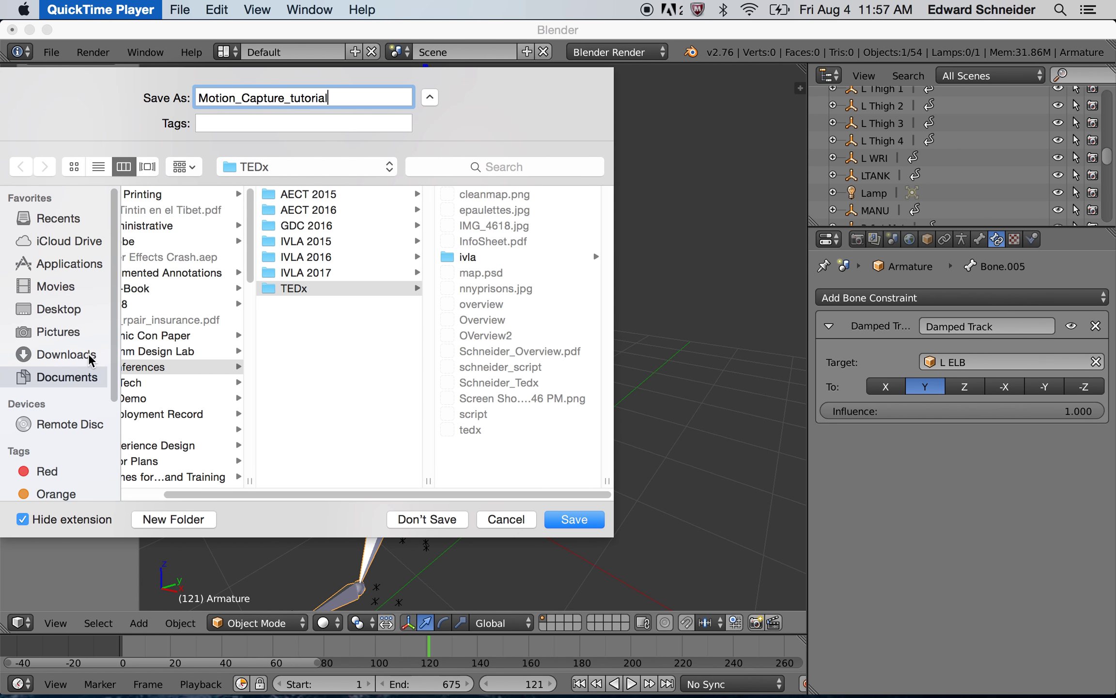
{"action": "left_click_drag", "start_coordinate": [211, 495], "coordinate": [146, 493]}
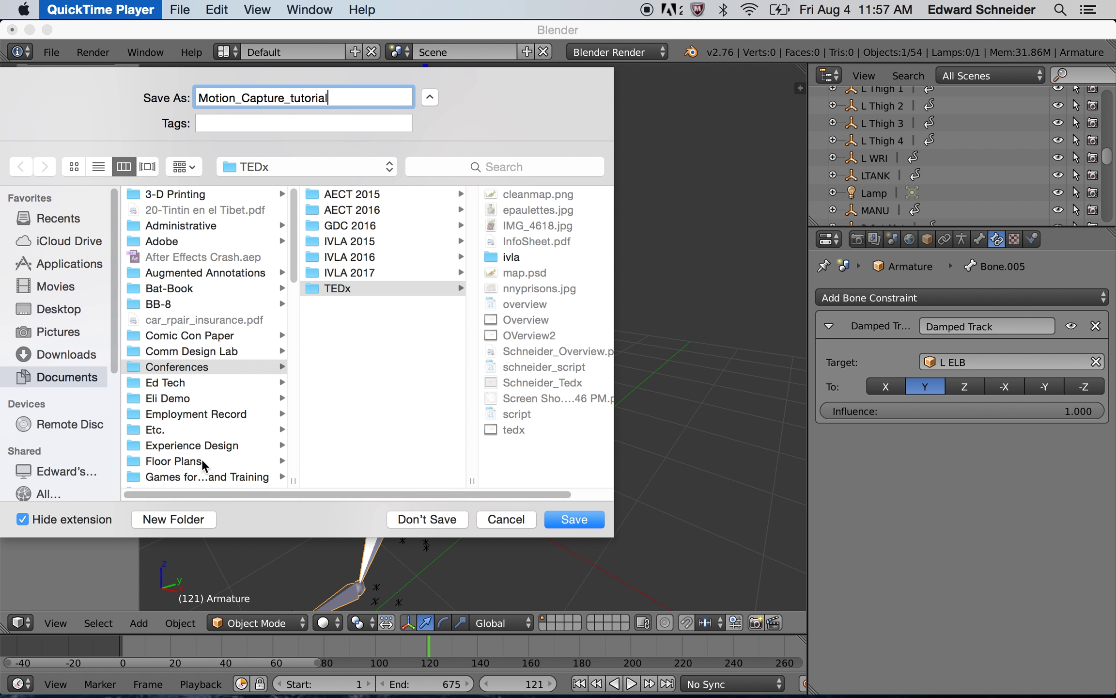
{"action": "scroll", "coordinate": [204, 449], "scroll_direction": "down", "scroll_amount": 15}
{"action": "scroll", "coordinate": [204, 448], "scroll_direction": "up", "scroll_amount": 5}
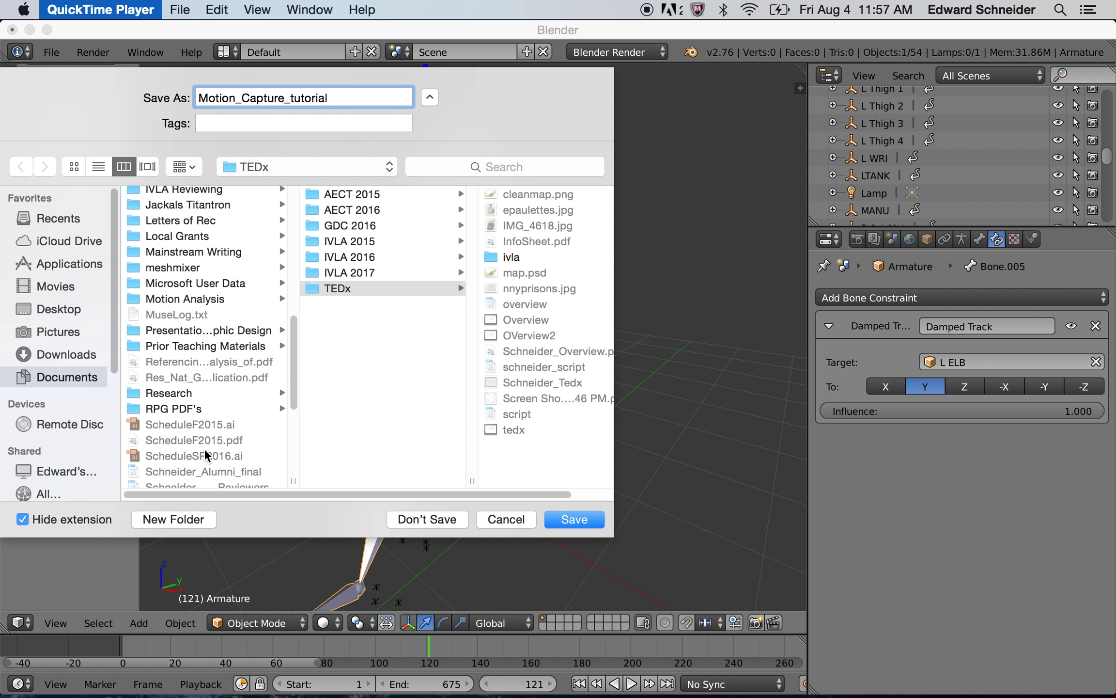
{"action": "left_click", "coordinate": [210, 292]}
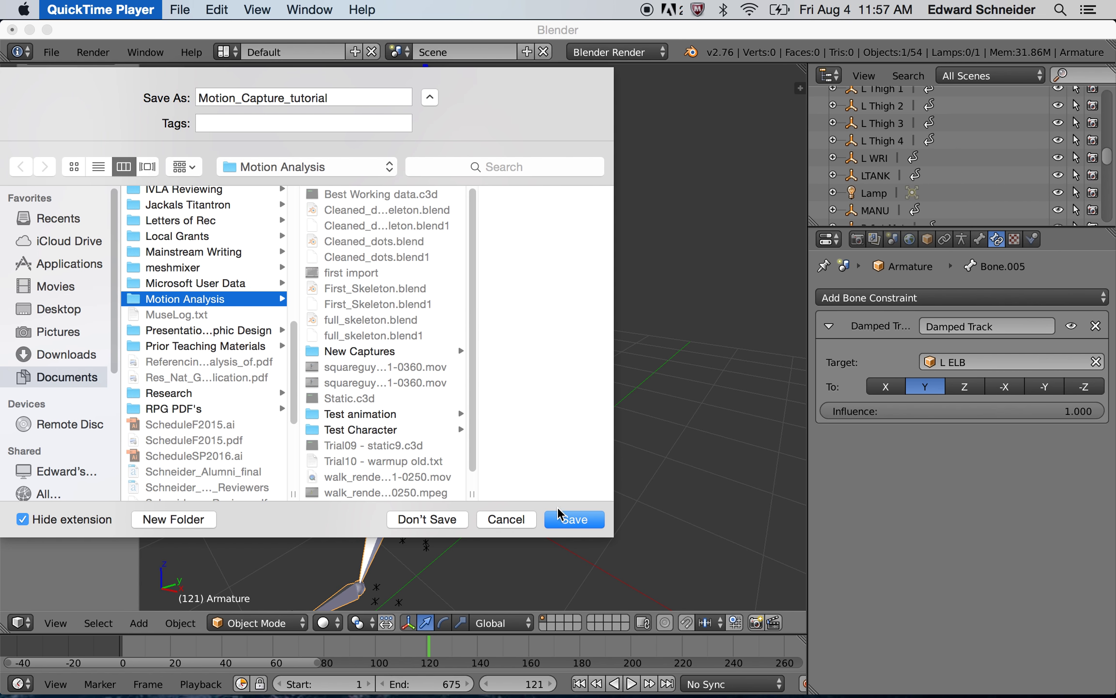